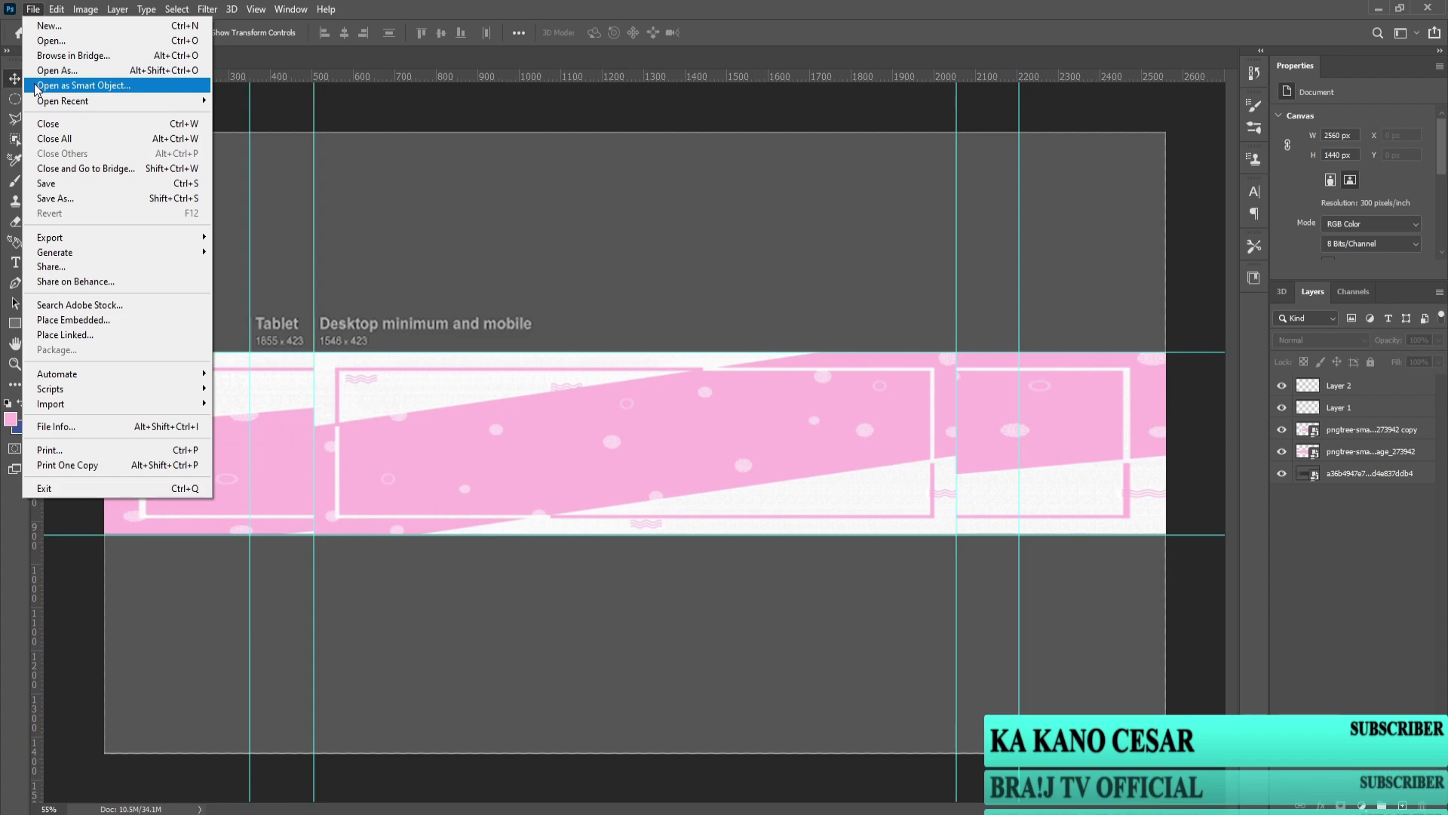
Step: Place the first photo from the PICTURE folder into the banner, then delete it
click(53, 320)
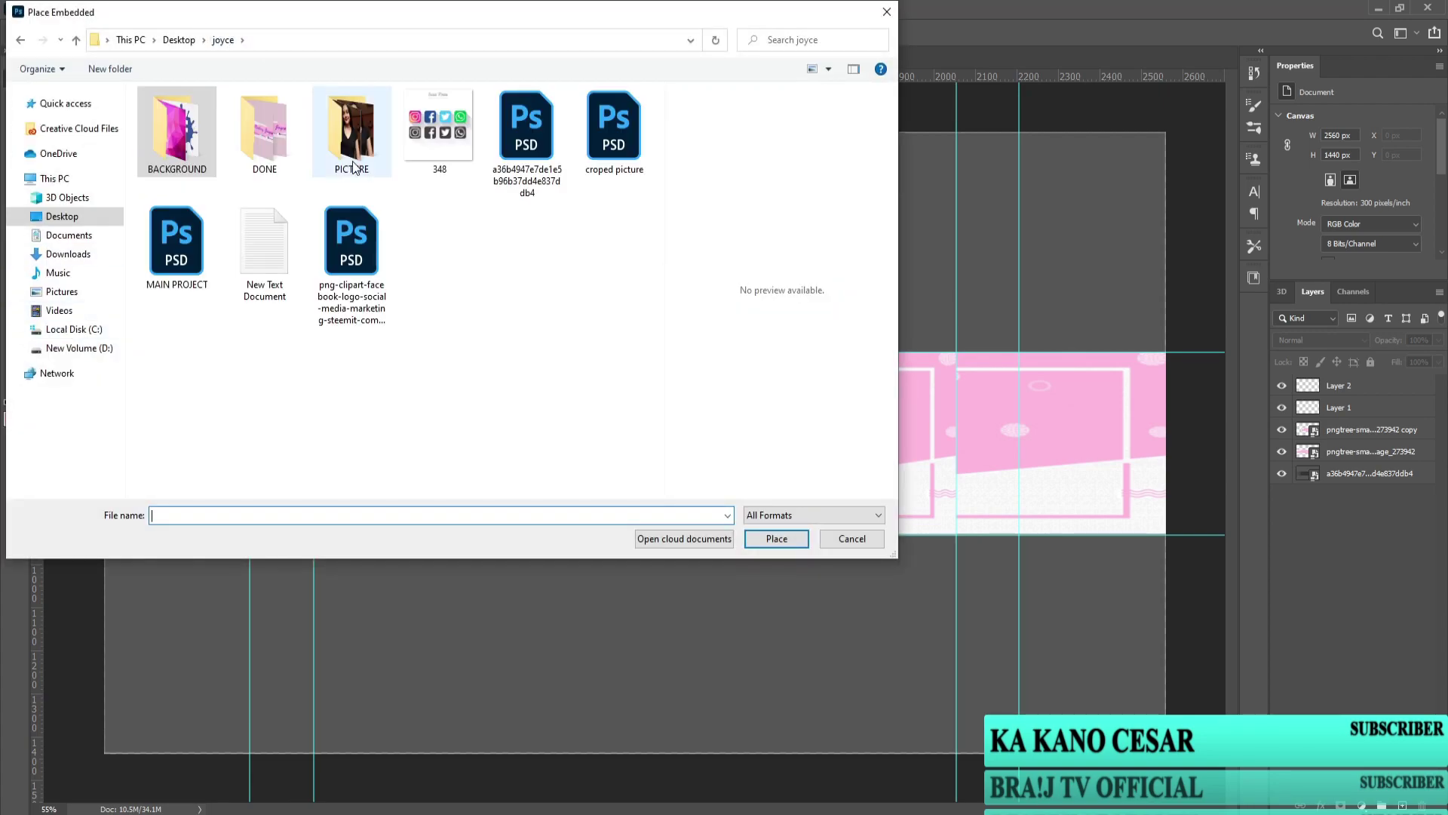
double_click(353, 150)
click(279, 142)
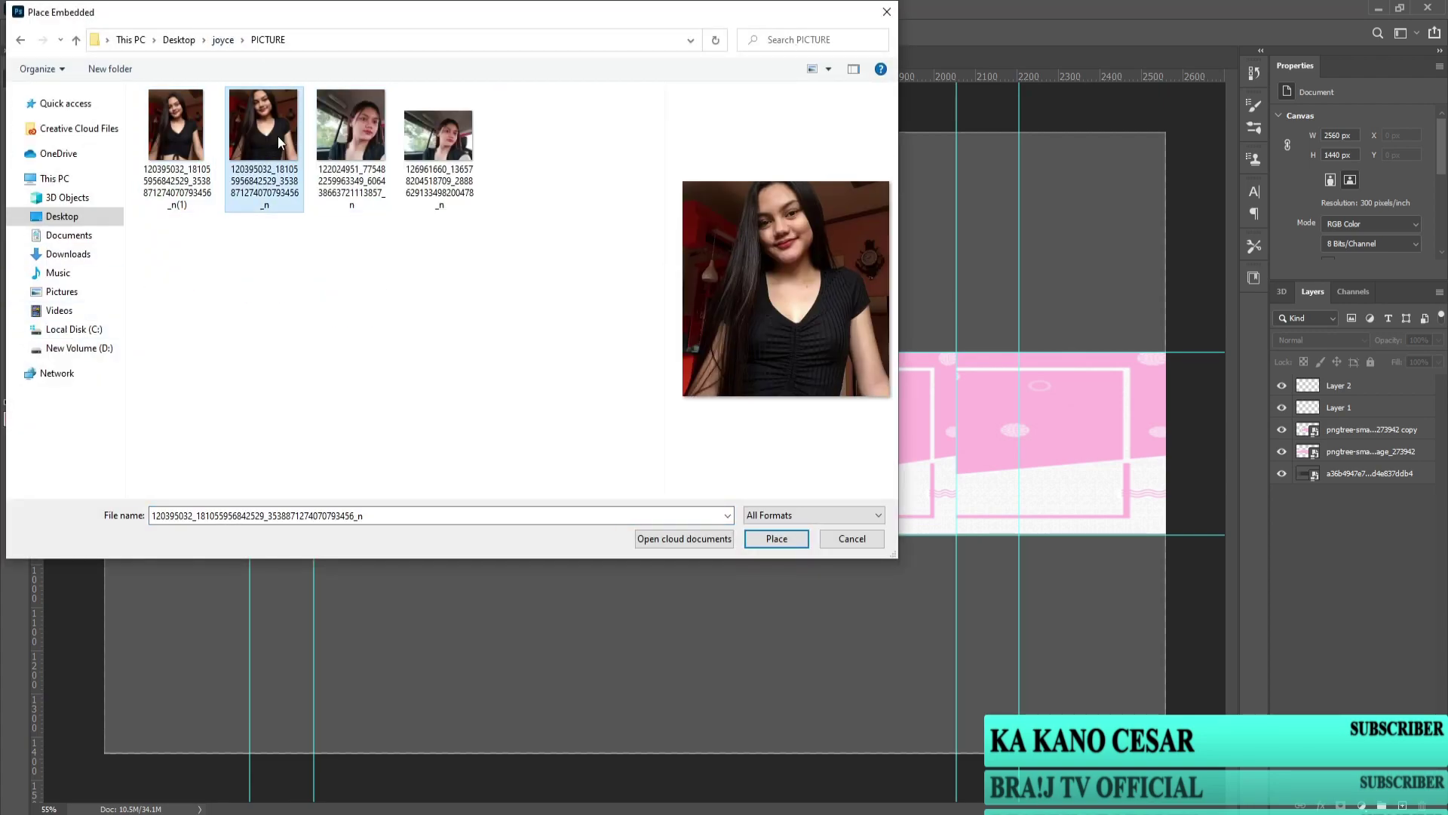
click(197, 135)
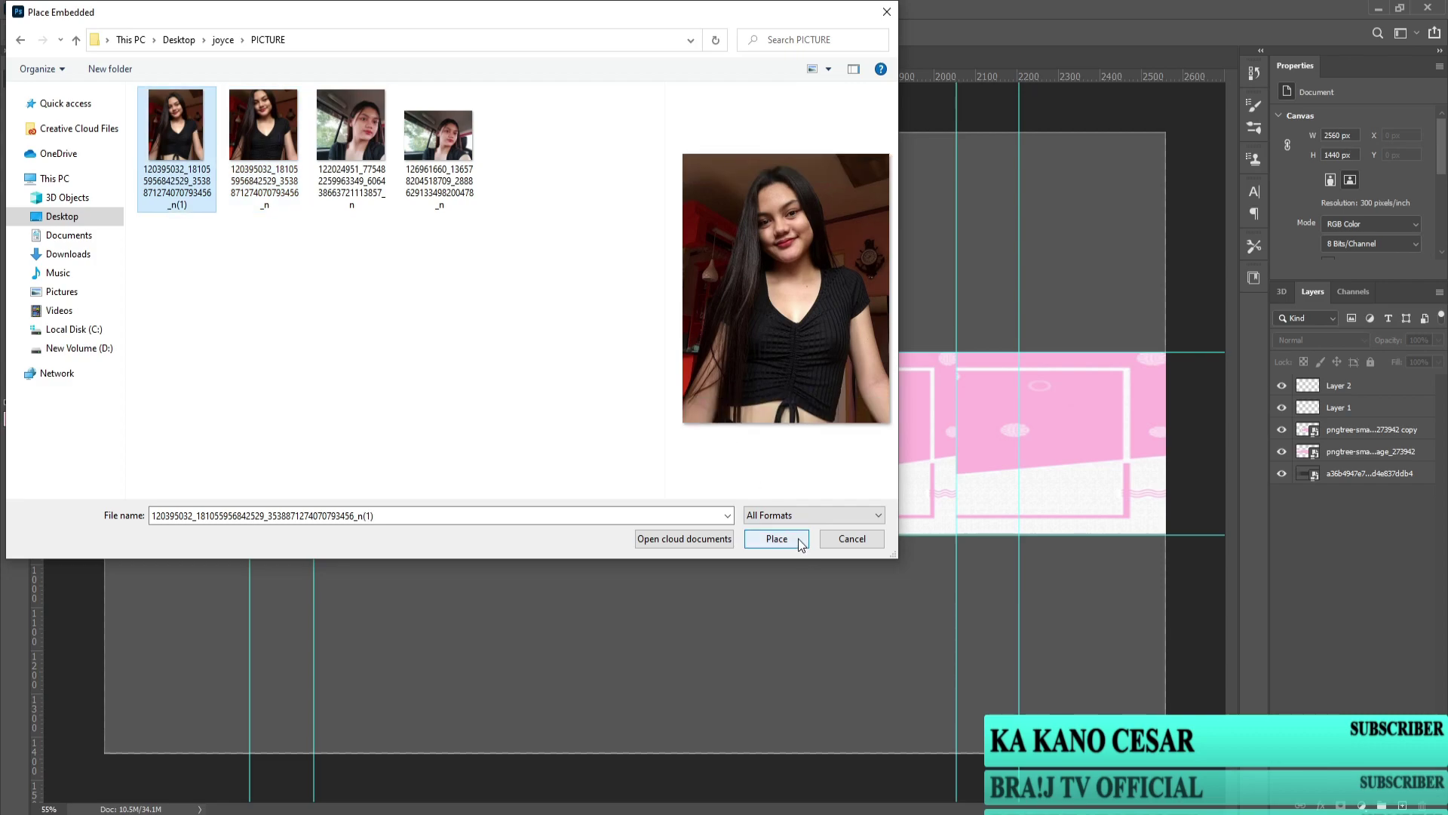
click(265, 160)
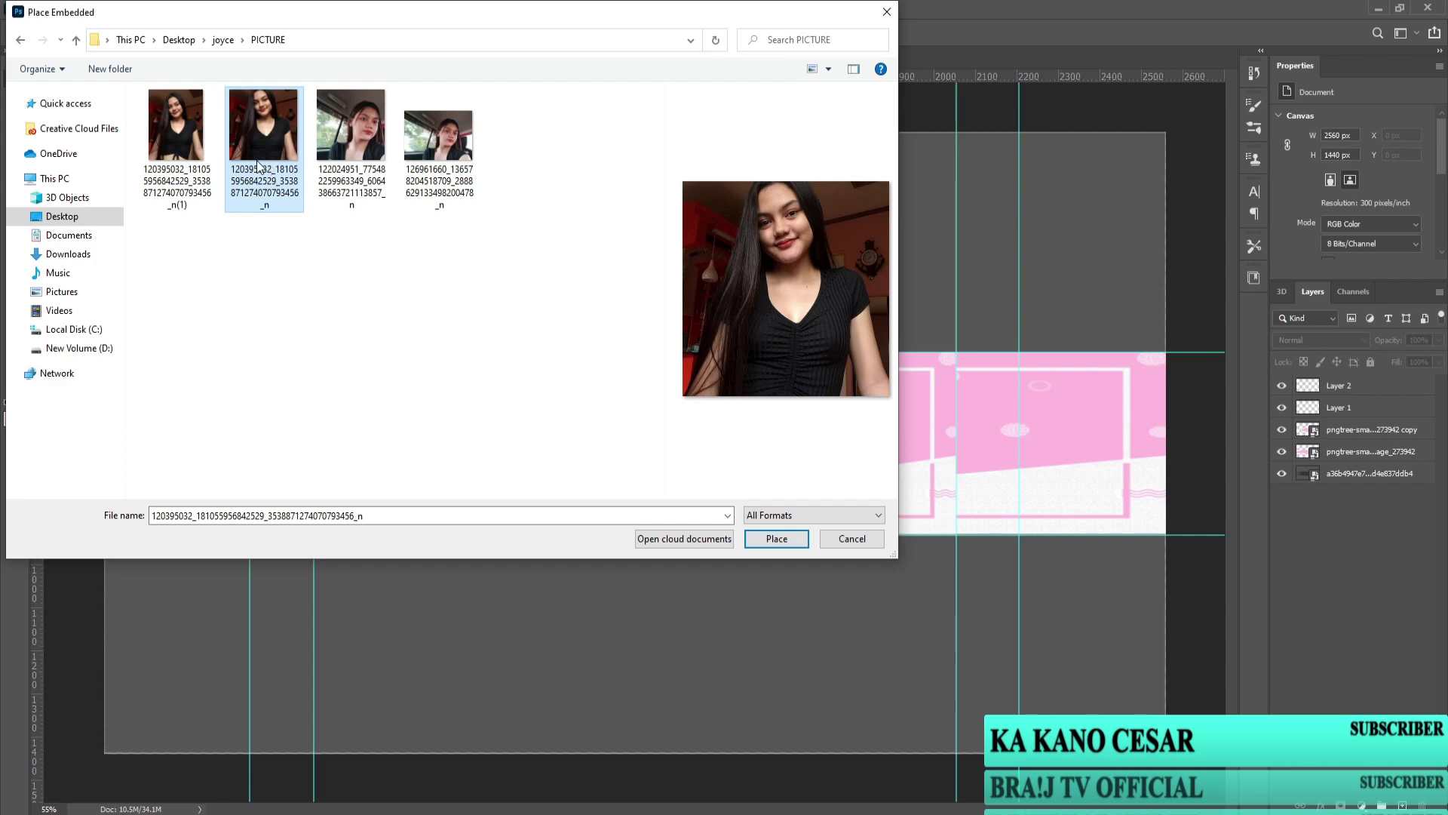
click(190, 150)
click(776, 538)
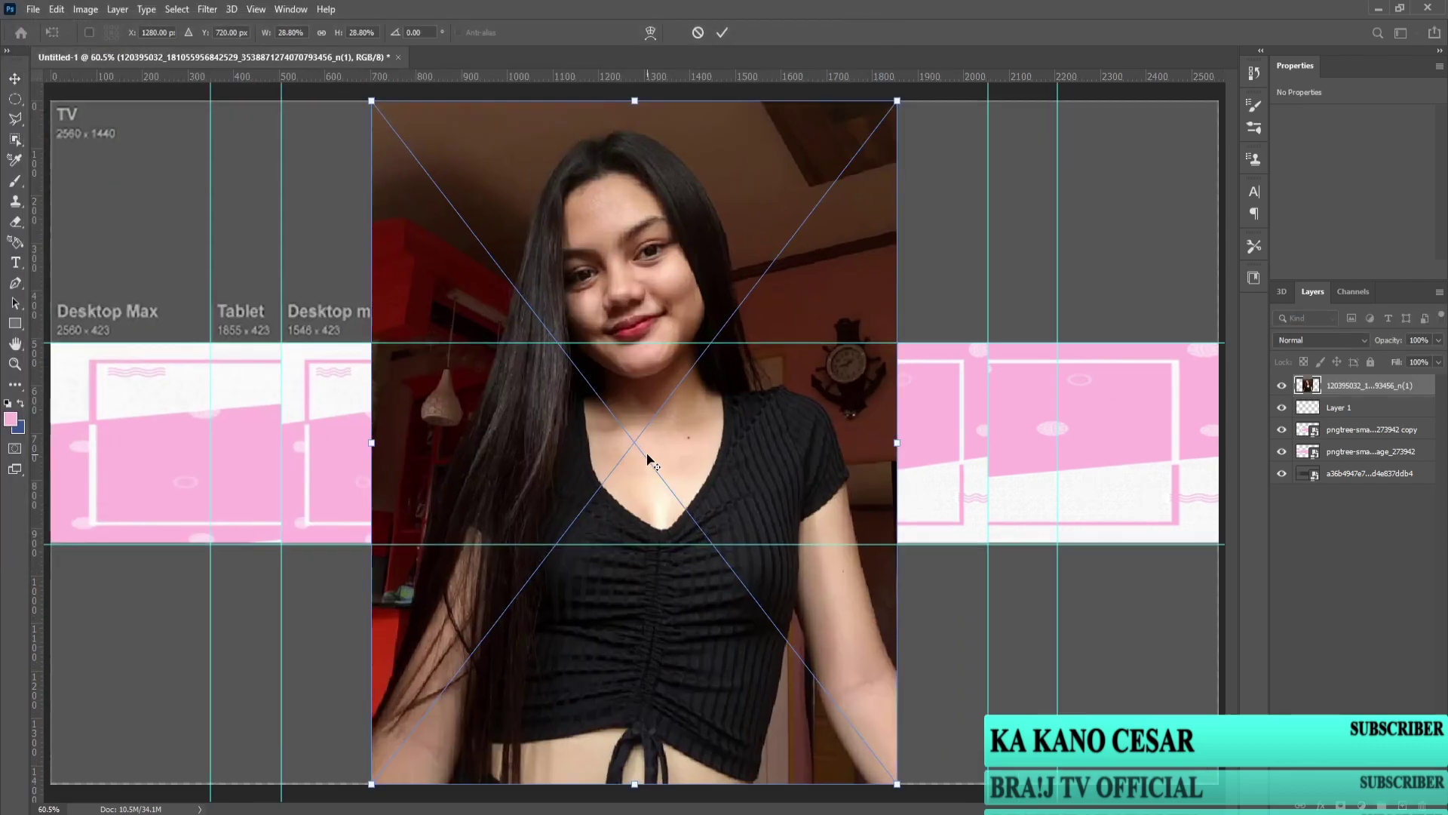
key(Return)
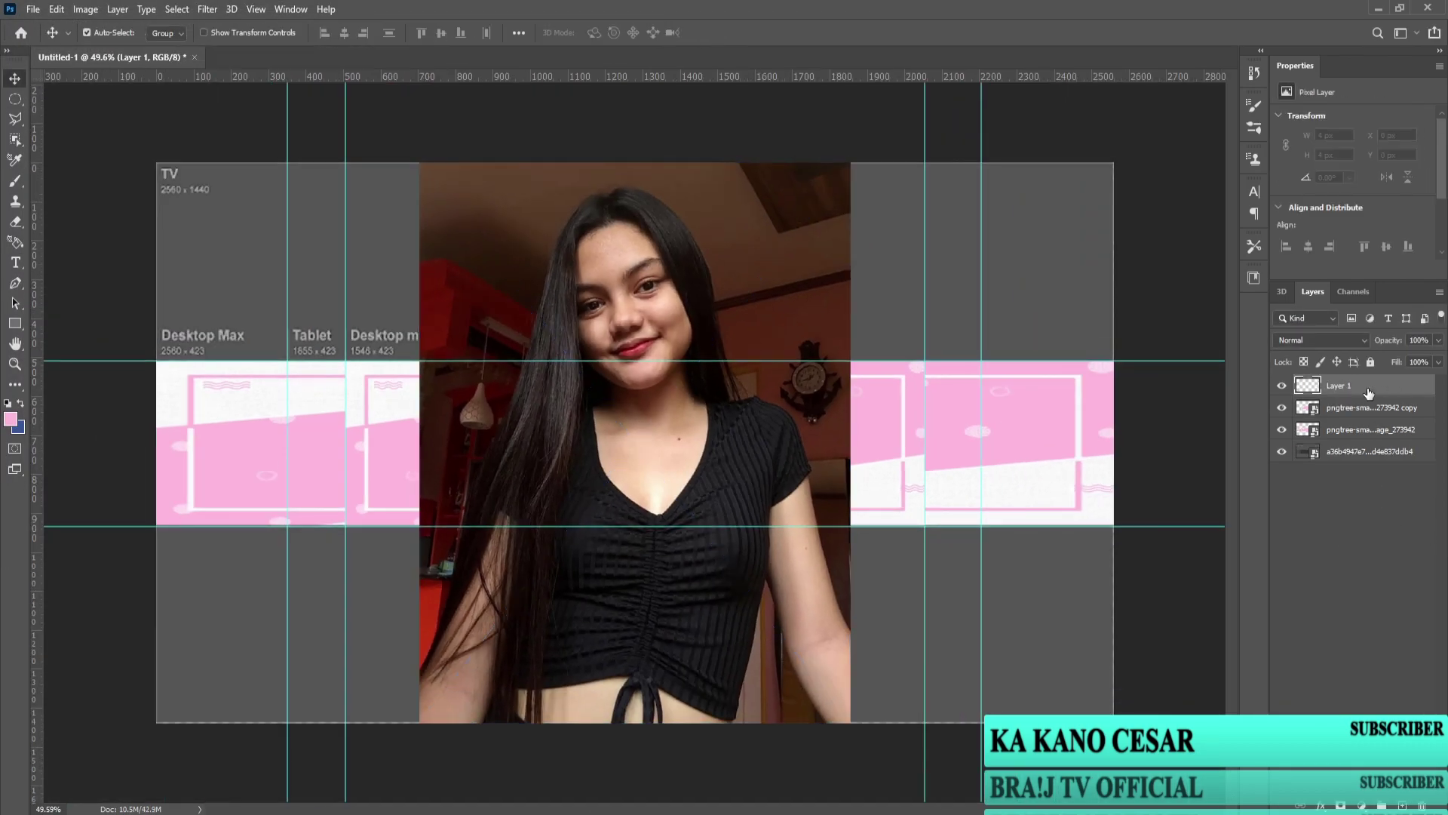
key(Delete)
Step: Use File > Open and select the second photo in the PICTURE folder
click(32, 9)
click(52, 41)
click(242, 132)
Step: Open the photo as its own document and switch to the Pen tool
click(776, 565)
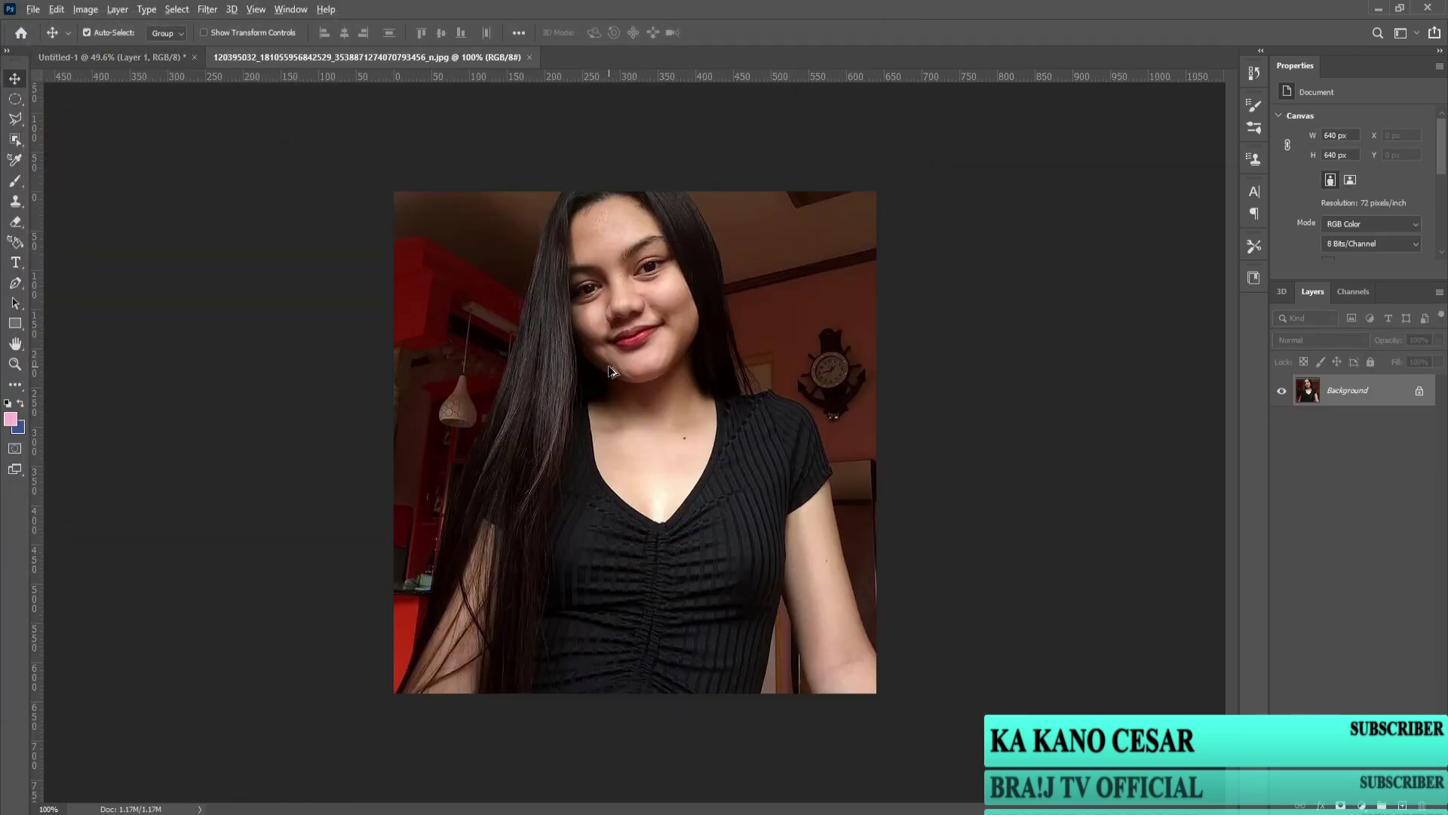
scroll(614, 370, down, 2)
scroll(635, 383, up, 4)
scroll(635, 383, up, 2)
scroll(635, 383, down, 4)
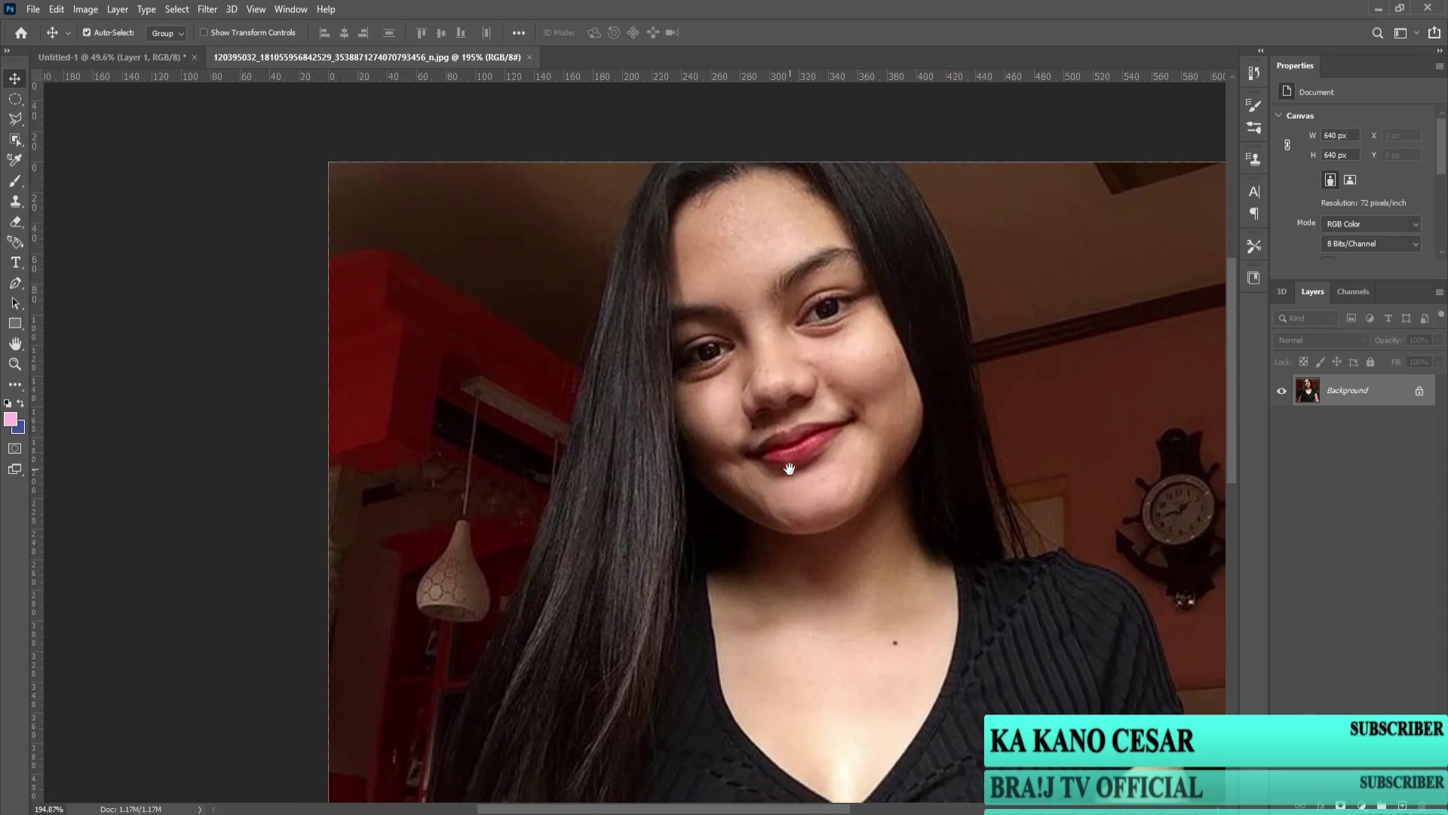
scroll(640, 488, up, 3)
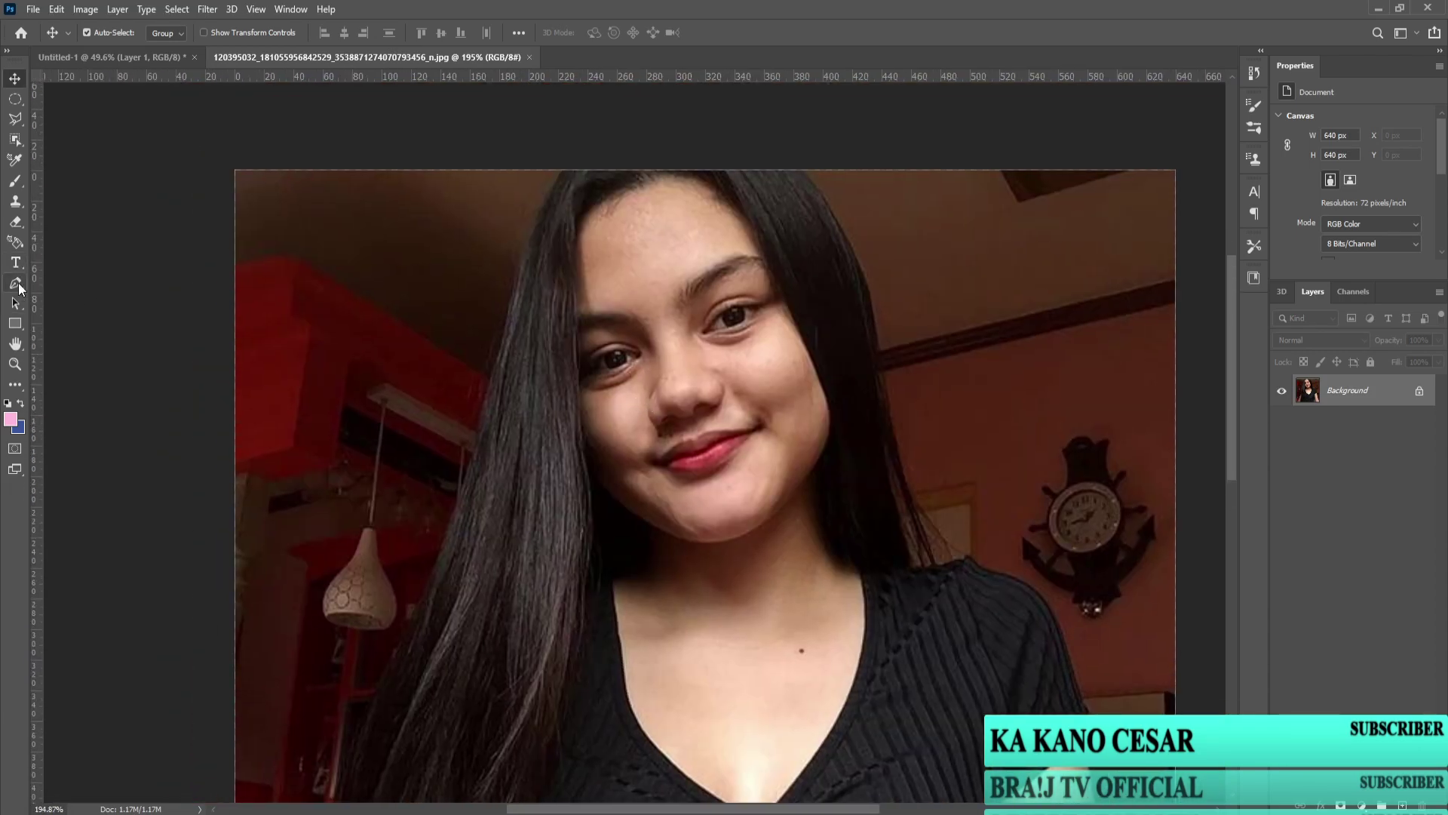
click(15, 283)
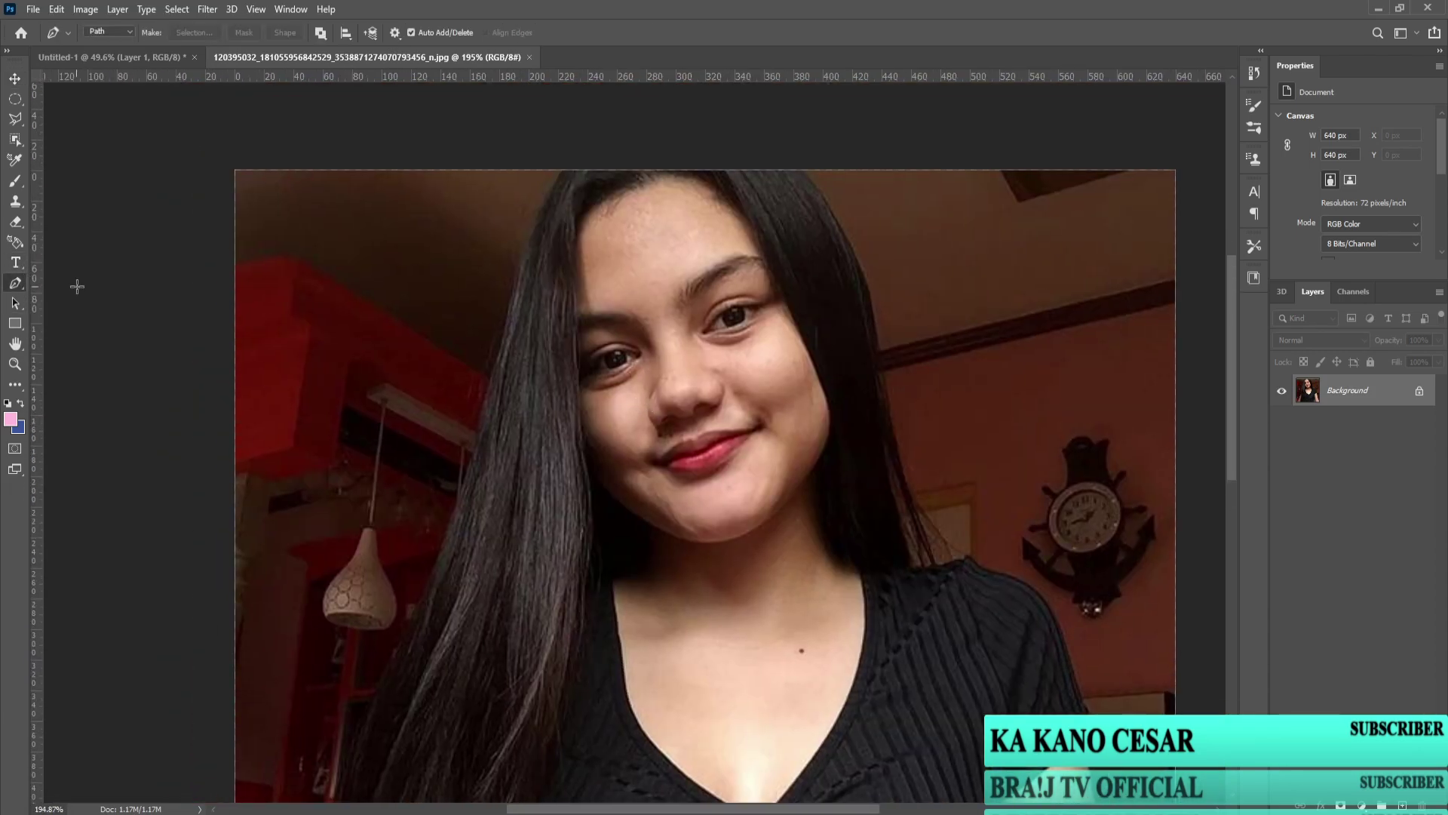
scroll(560, 145, up, 1)
Step: Start the path at the top of the hair and trace down the left hair edge
click(562, 145)
click(549, 166)
scroll(549, 178, up, 3)
click(542, 175)
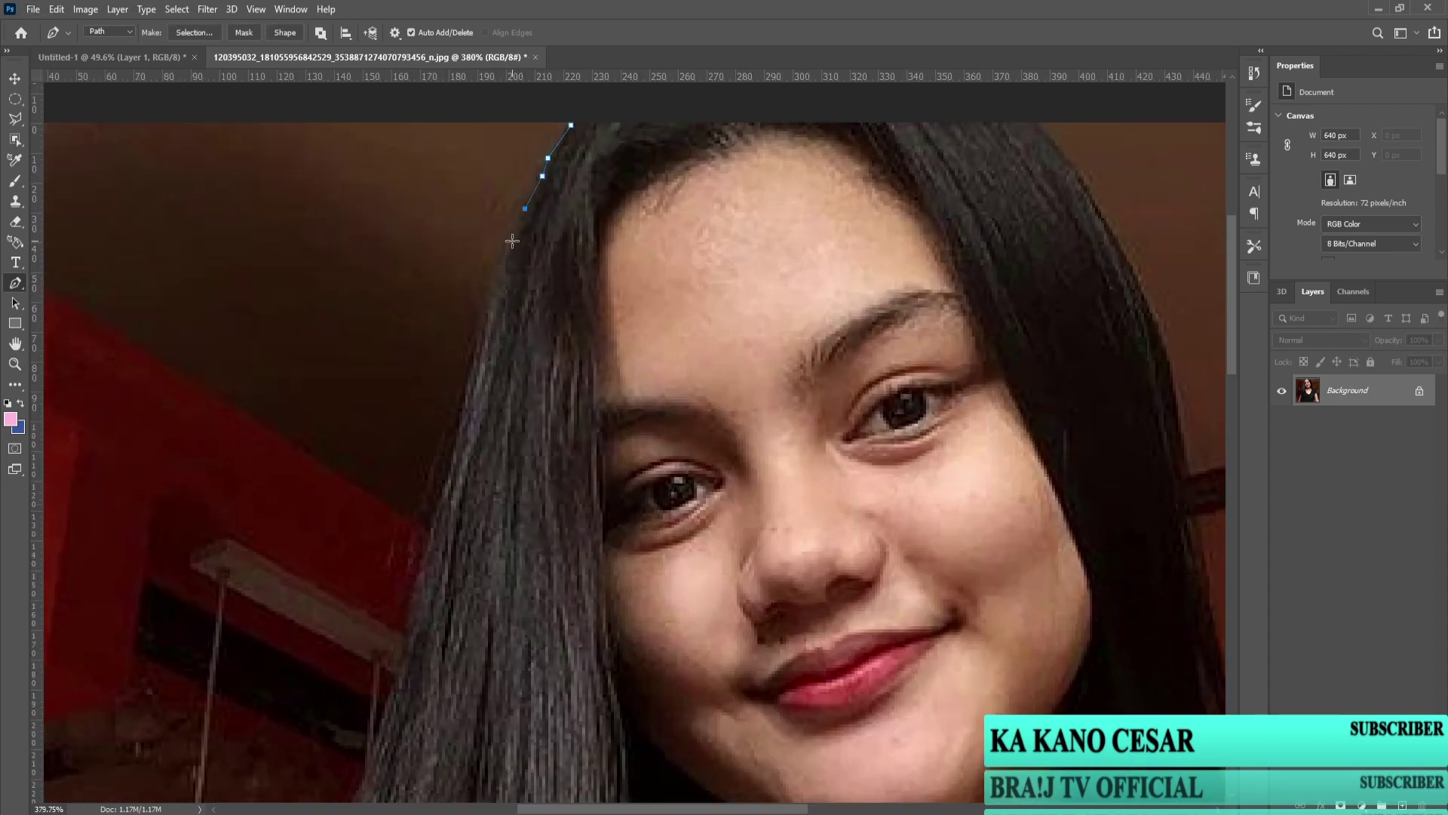
click(481, 331)
click(476, 352)
drag(510, 477, 581, 445)
click(510, 462)
click(491, 534)
drag(494, 528, 558, 395)
click(545, 481)
click(531, 507)
key(ctrl+z)
key(ctrl+z)
click(541, 497)
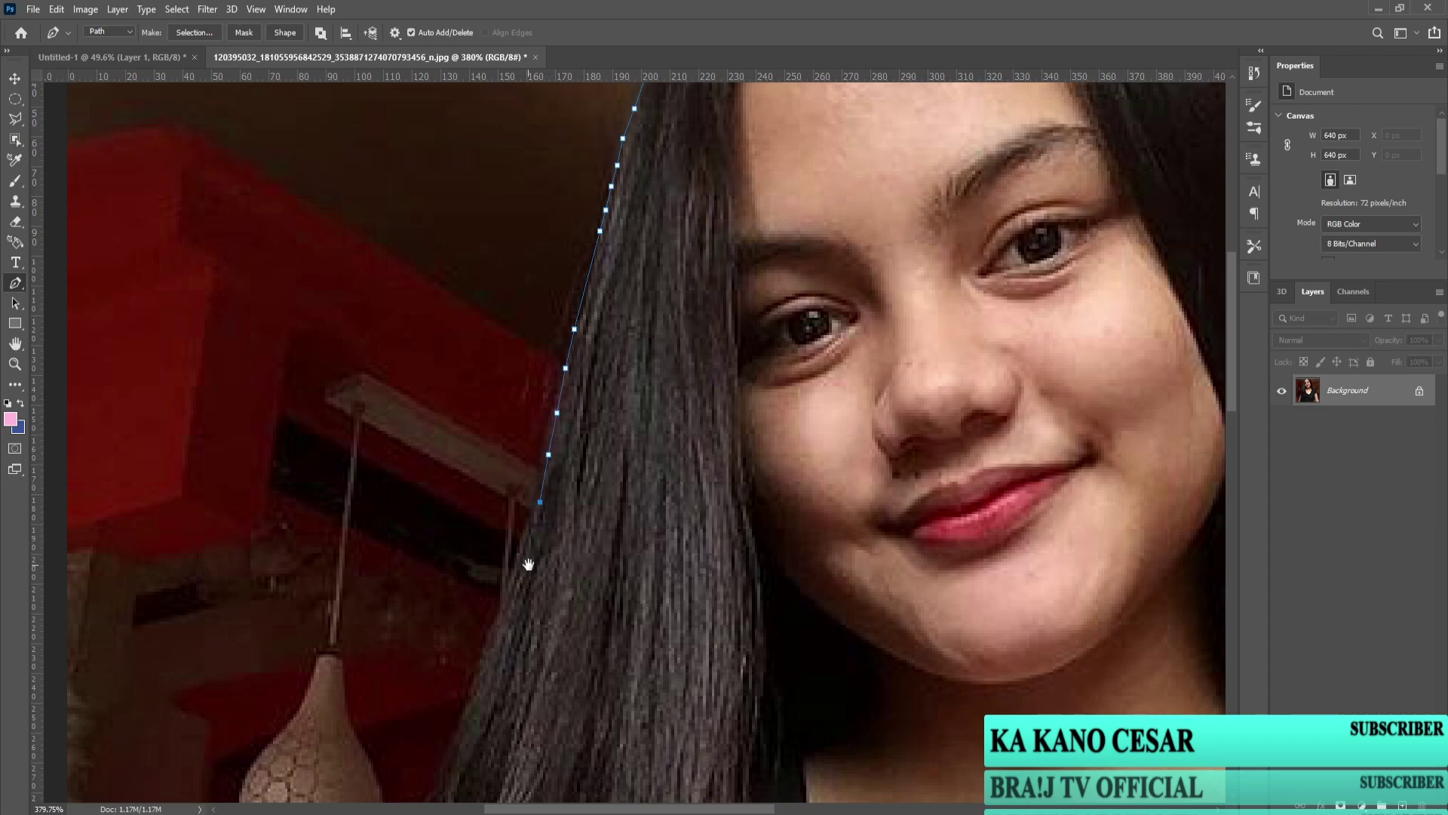
Step: Continue the path down the lower hair toward the bottom of the image
scroll(568, 424, down, 3)
click(536, 451)
click(503, 534)
click(485, 581)
scroll(477, 599, down, 3)
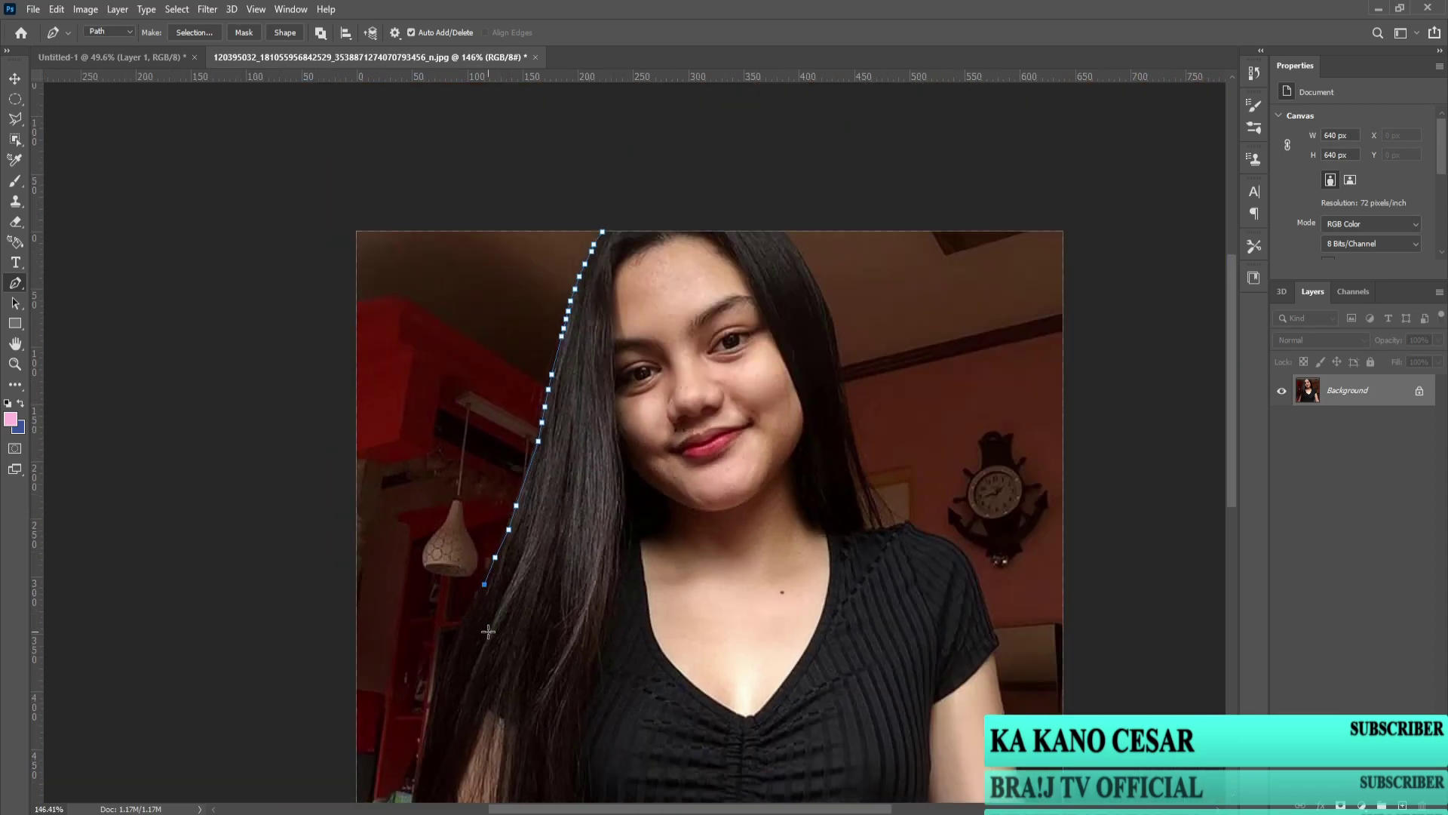
scroll(521, 482, up, 2)
click(520, 479)
click(502, 516)
click(487, 567)
click(472, 634)
click(454, 677)
click(492, 556)
click(469, 642)
scroll(472, 637, down, 3)
scroll(473, 638, left, 2)
click(513, 608)
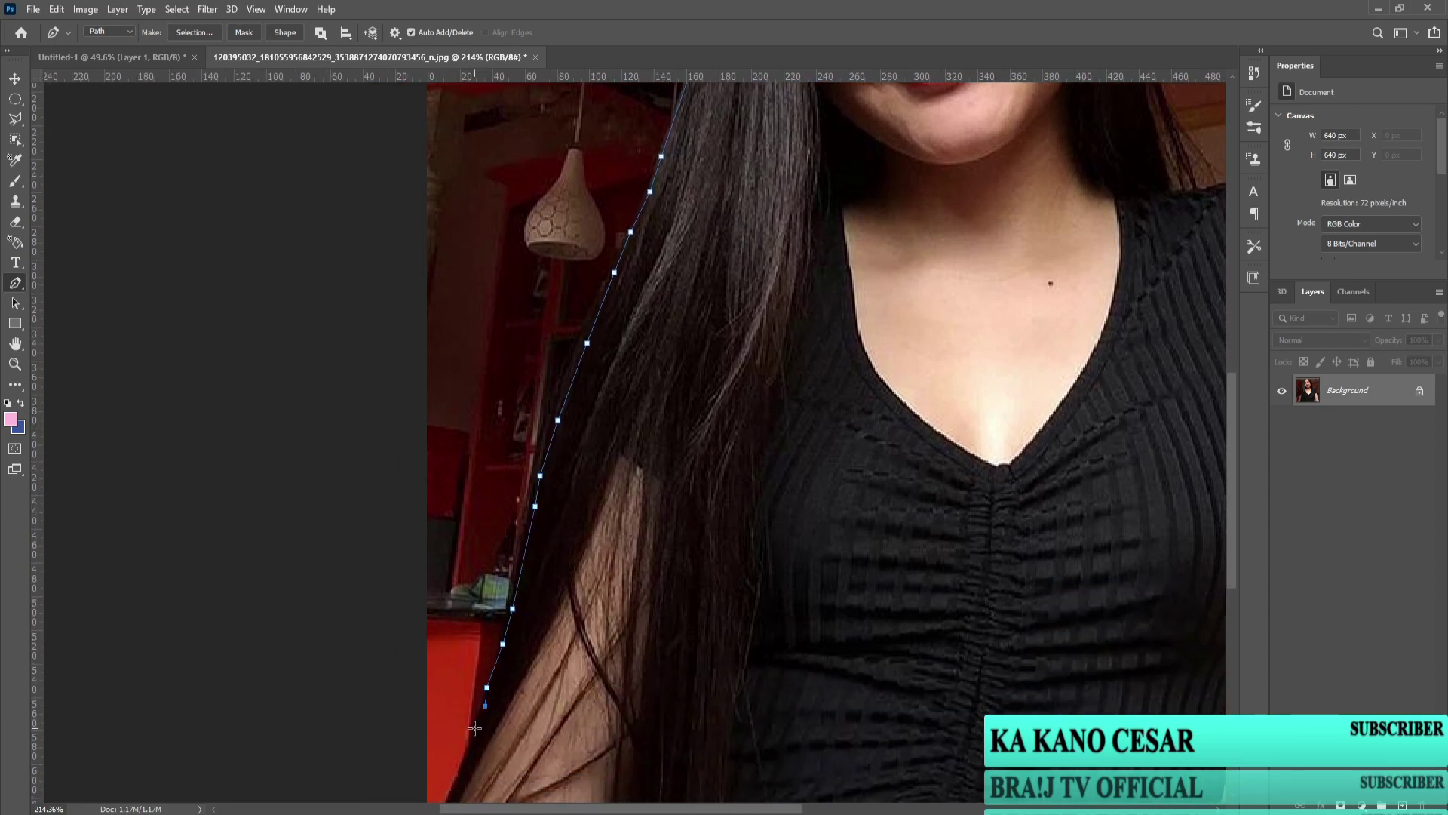
Step: Run the path along the bottom edge and around the gap beside the arm
scroll(470, 758, down, 3)
scroll(540, 555, right, 8)
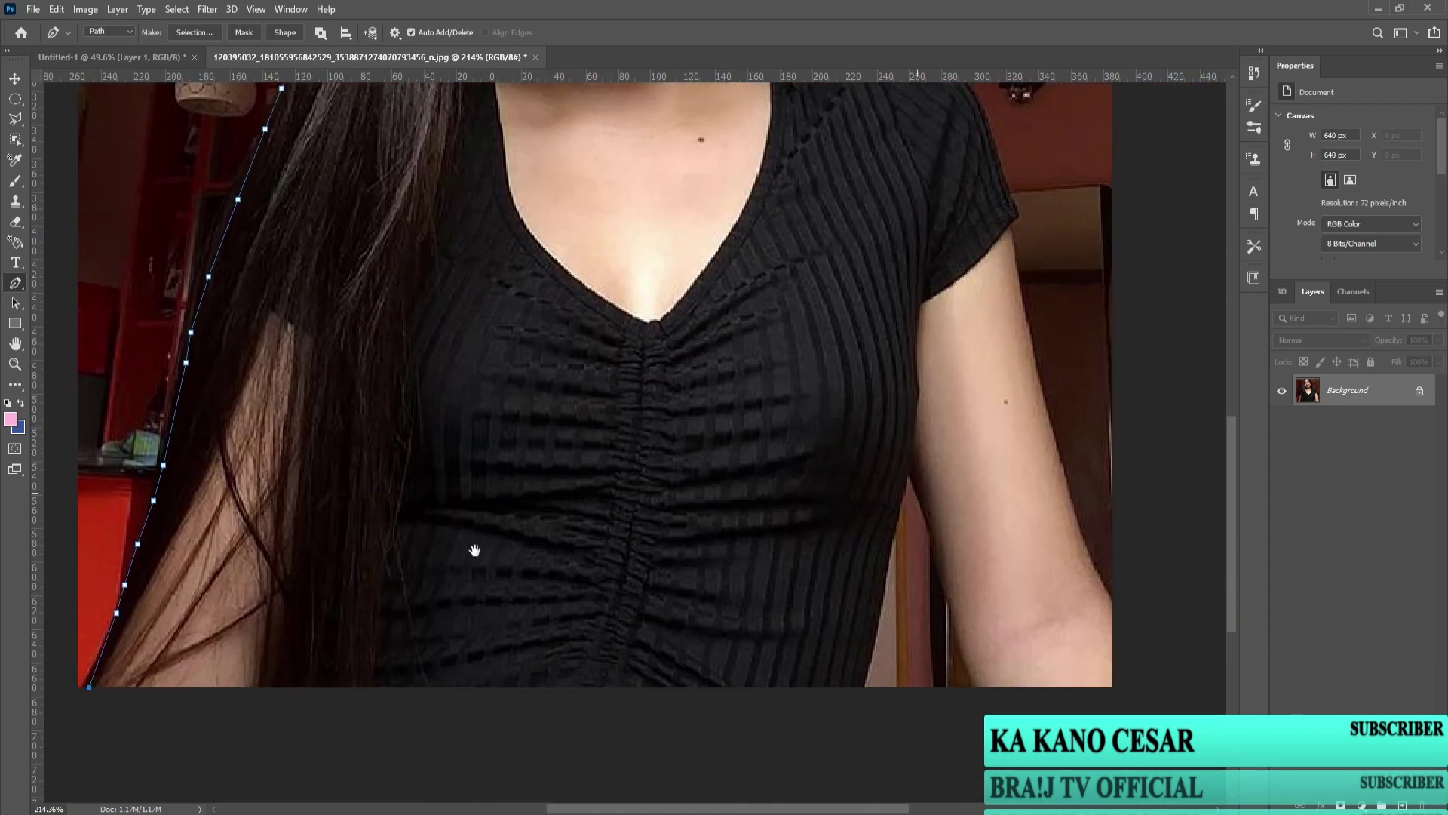
click(672, 689)
click(693, 607)
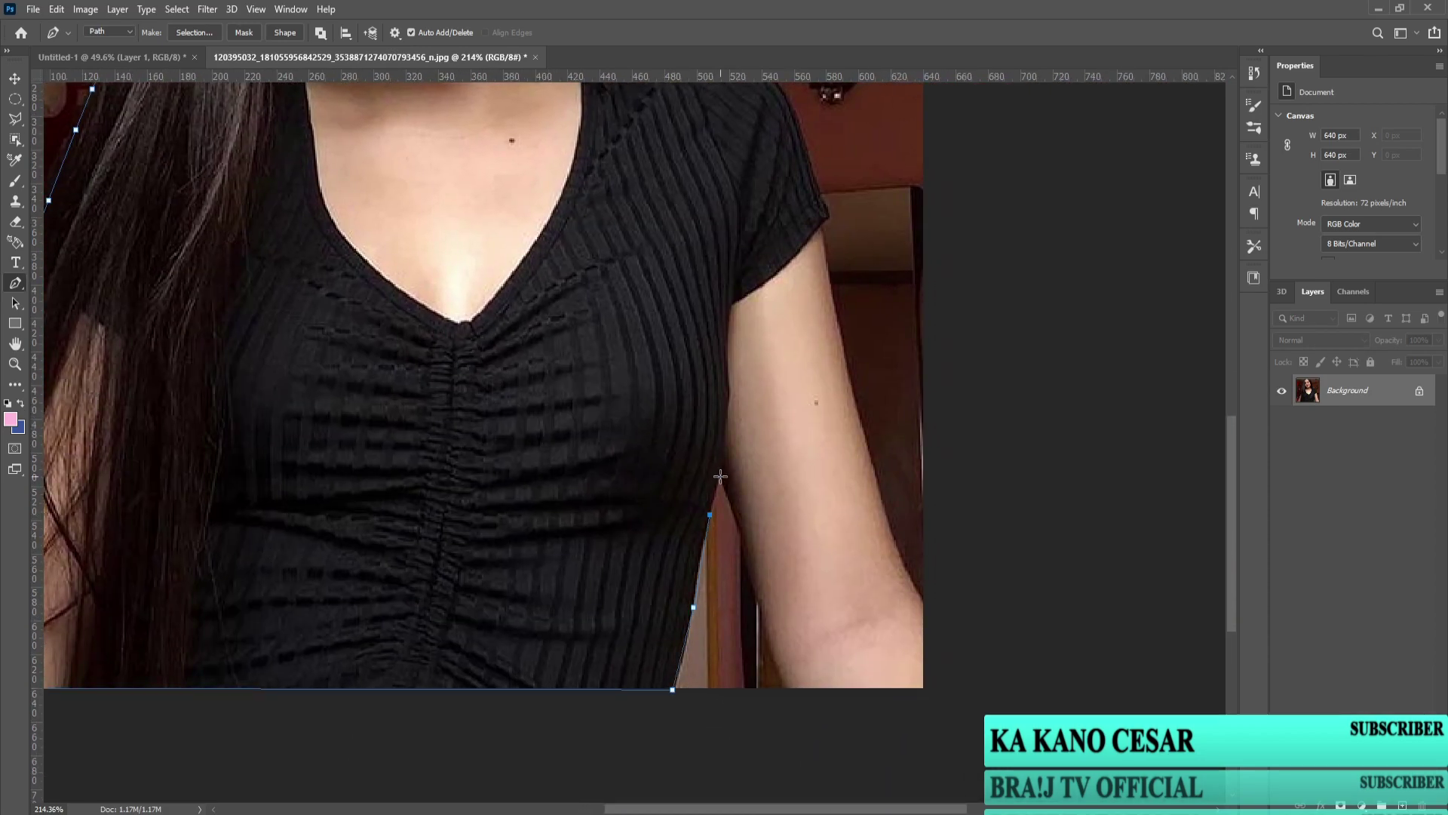
scroll(720, 476, up, 2)
click(719, 473)
click(724, 488)
click(730, 509)
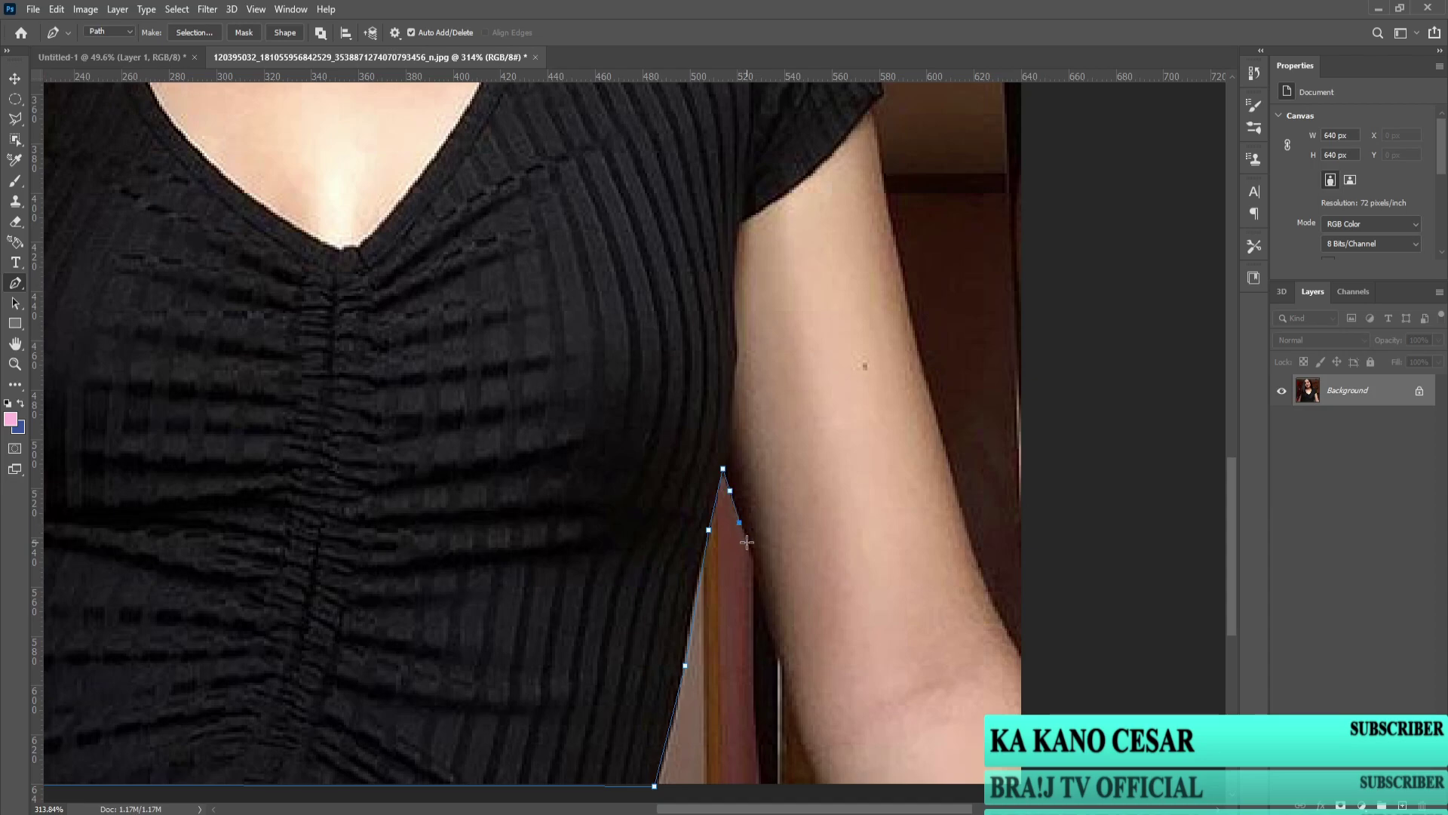
click(765, 608)
click(780, 658)
click(801, 742)
click(807, 764)
Step: Trace up the outer edge of the arm to the sleeve
drag(892, 372, 948, 449)
click(1011, 571)
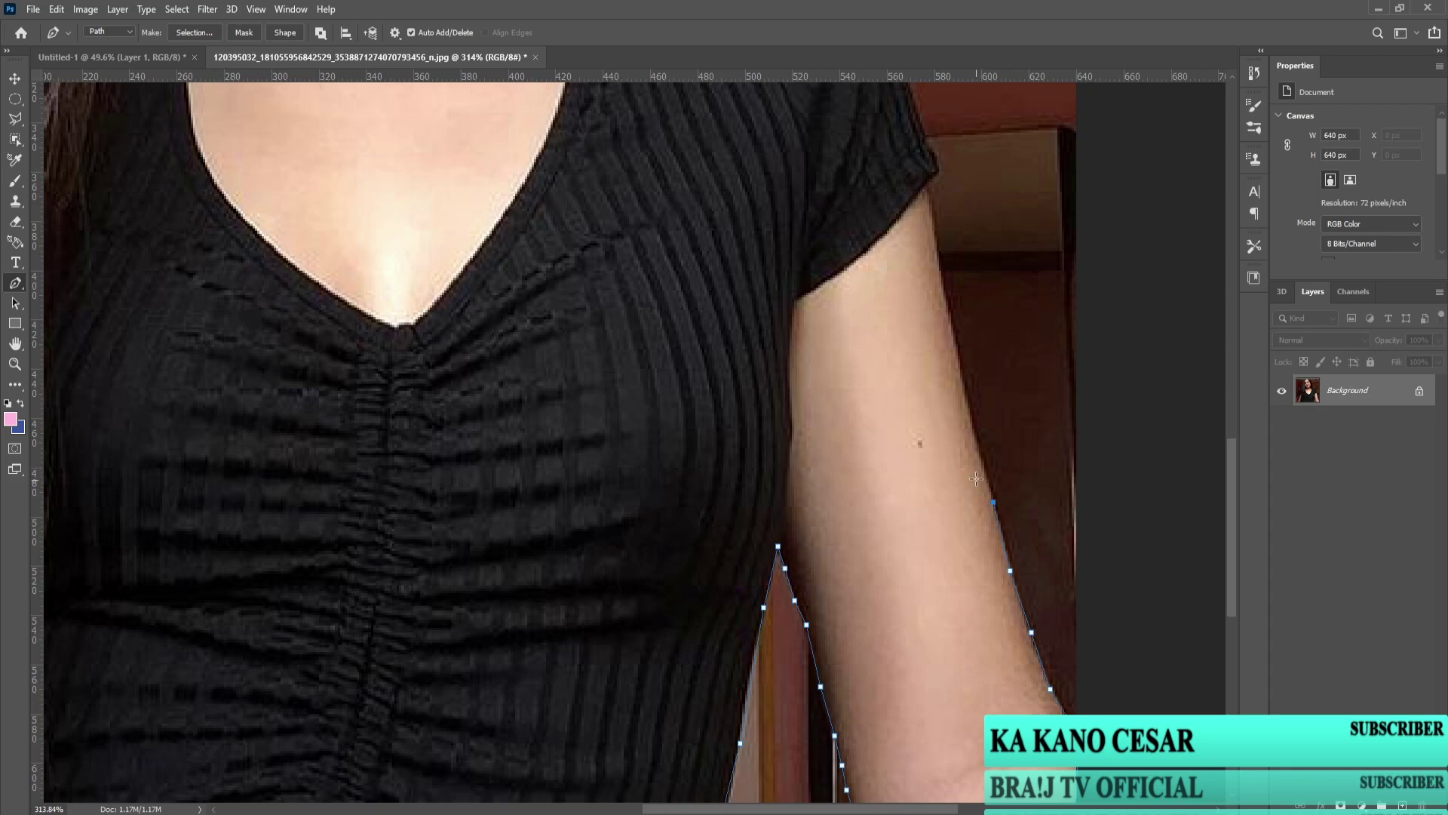
click(950, 322)
click(943, 277)
click(933, 210)
click(927, 187)
click(936, 176)
click(933, 155)
drag(934, 156, 891, 470)
Step: Trace around the sleeve and left along the shoulder
click(876, 434)
click(862, 382)
click(844, 338)
click(821, 297)
click(797, 270)
click(775, 260)
click(755, 252)
click(728, 244)
click(701, 231)
click(692, 228)
click(663, 245)
click(617, 240)
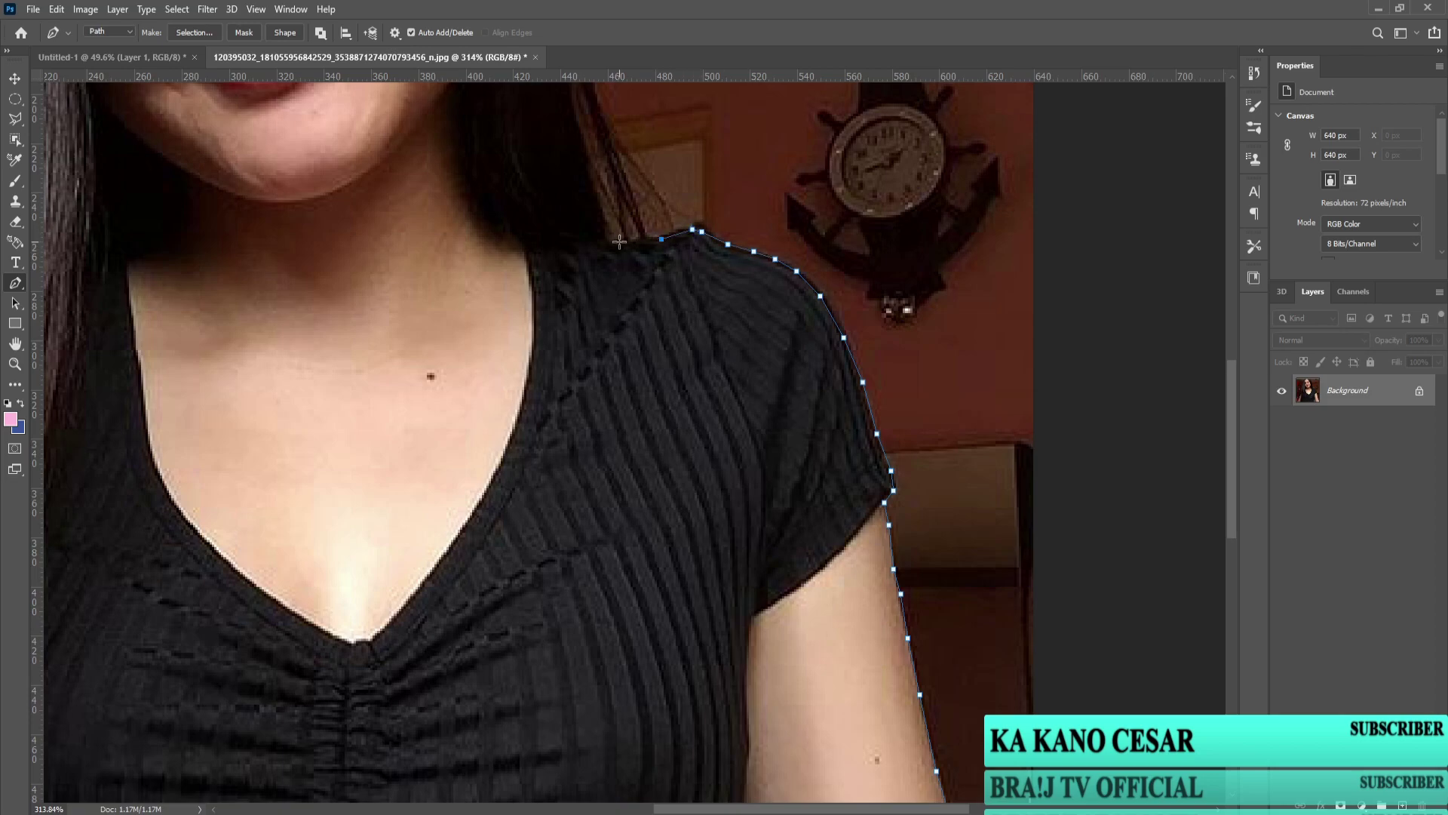
scroll(647, 297, down, 3)
scroll(689, 449, up, 2)
Step: Trace up the right side of the hair, close the path, and make it a selection
click(682, 437)
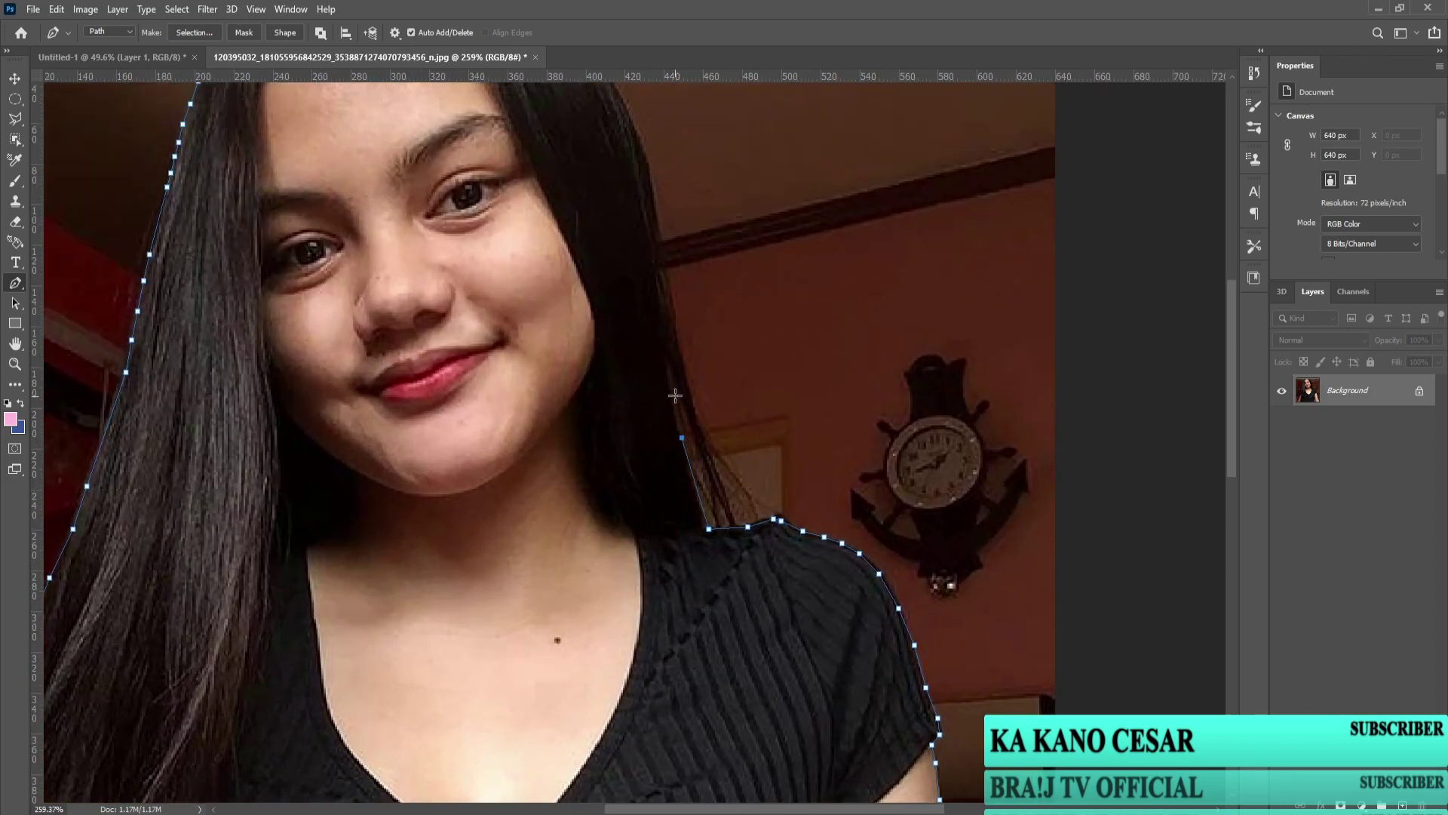
click(661, 299)
click(655, 258)
click(652, 216)
click(649, 177)
drag(651, 197, 734, 435)
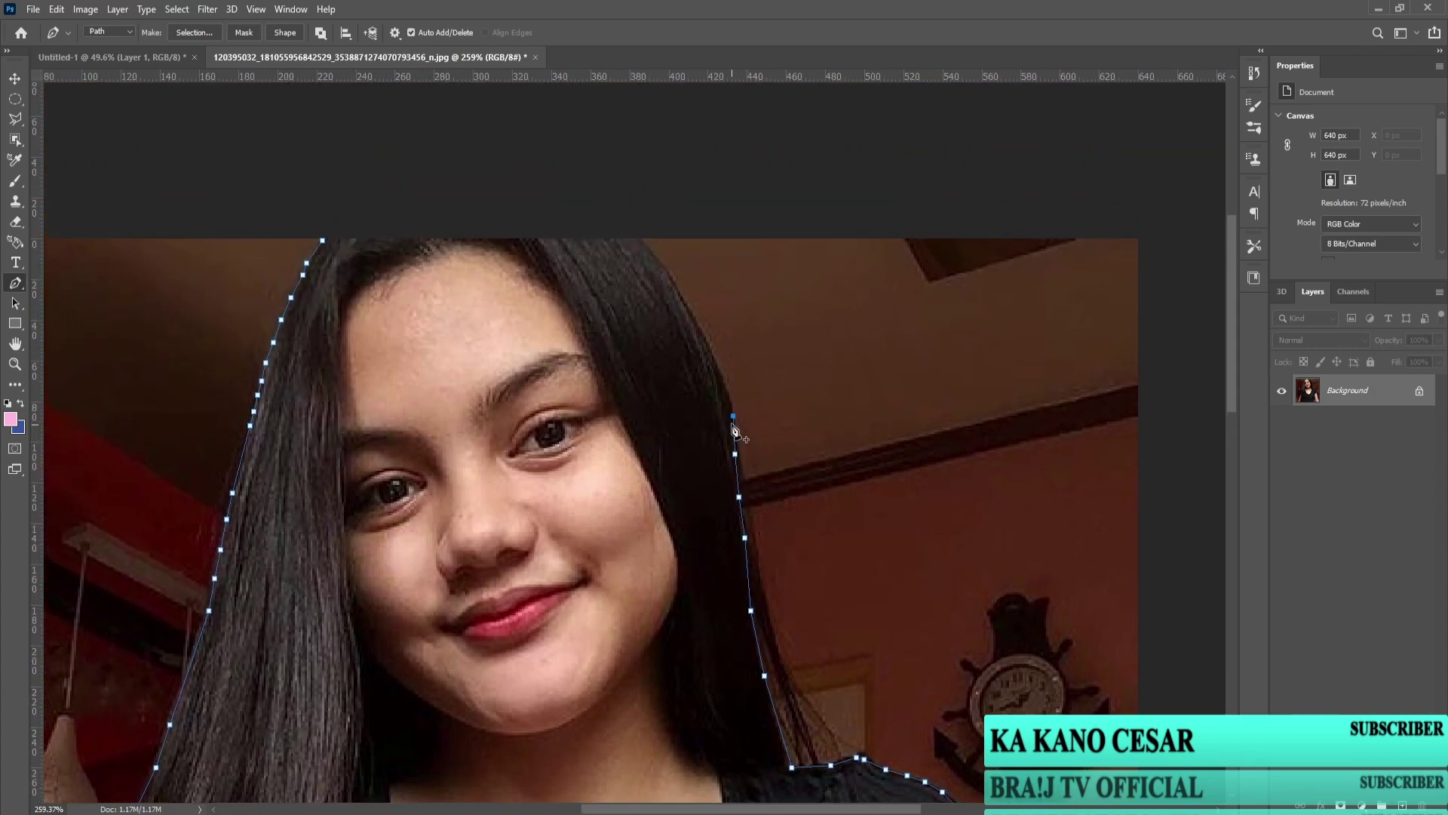
click(728, 390)
click(325, 236)
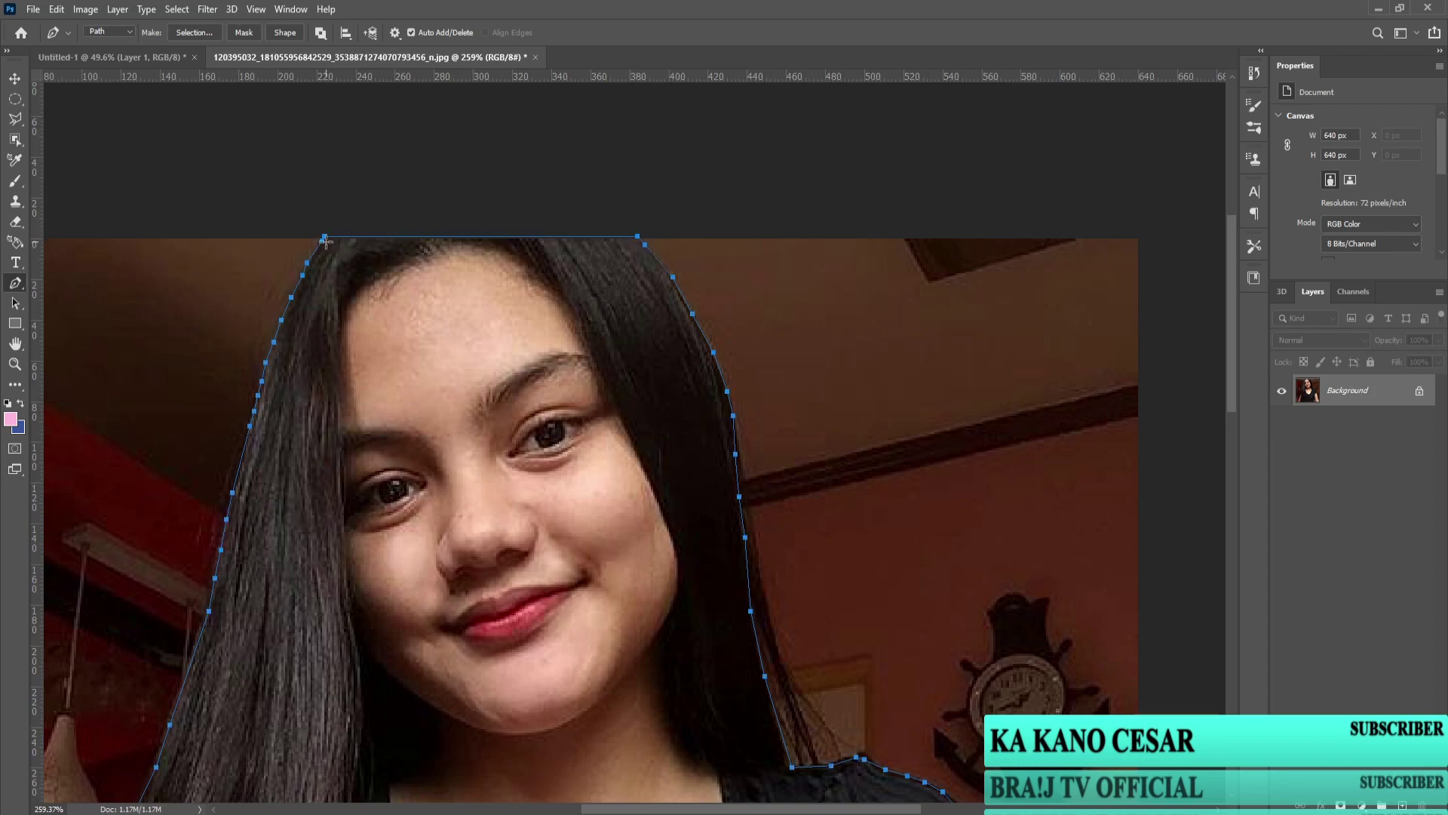
key(ctrl+0)
right_click(534, 402)
click(611, 468)
Step: Confirm the selection with no feathering, move the woman into the banner, and hide the bottom layer
click(1030, 318)
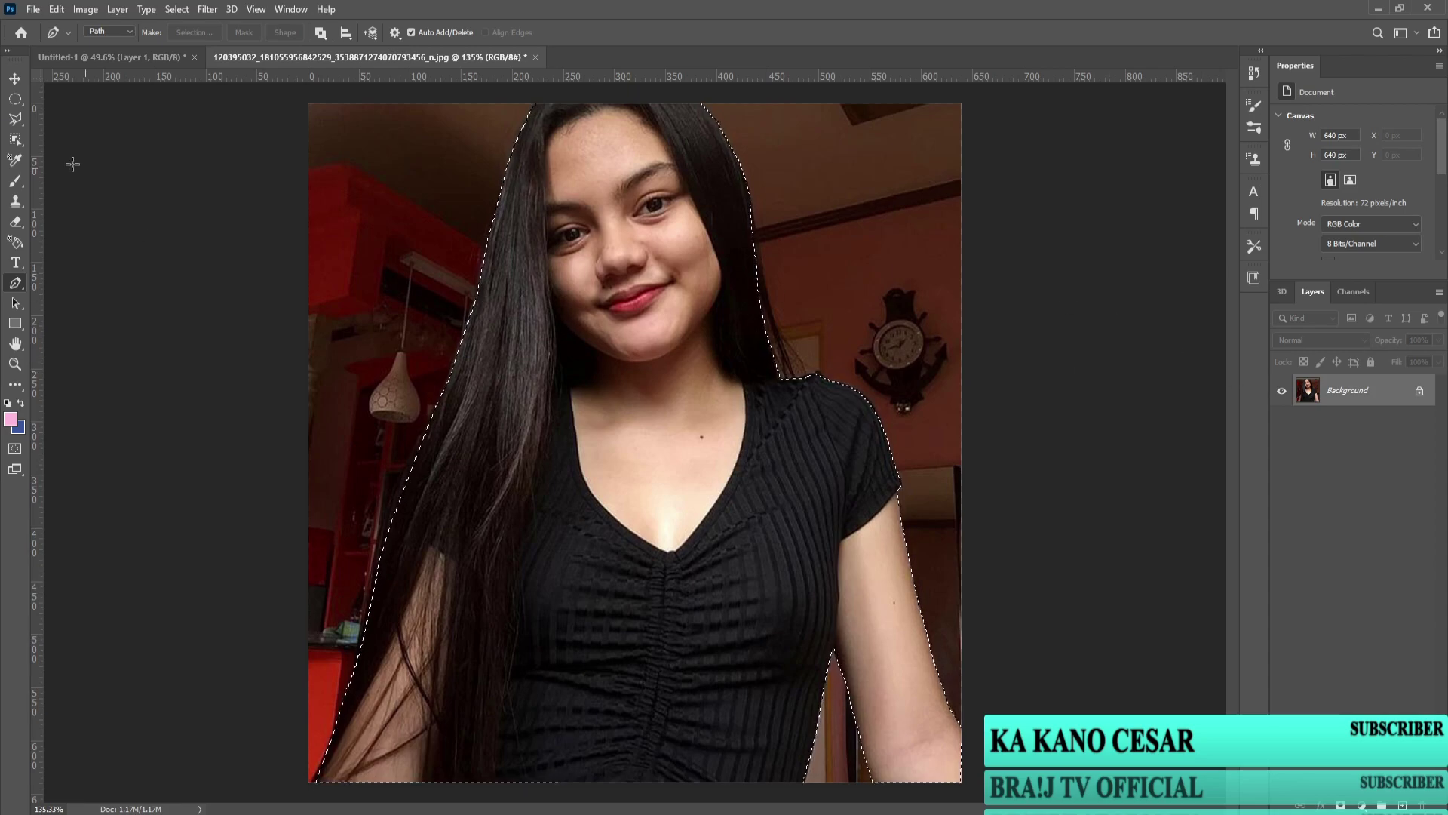
key(v)
drag(533, 383, 472, 427)
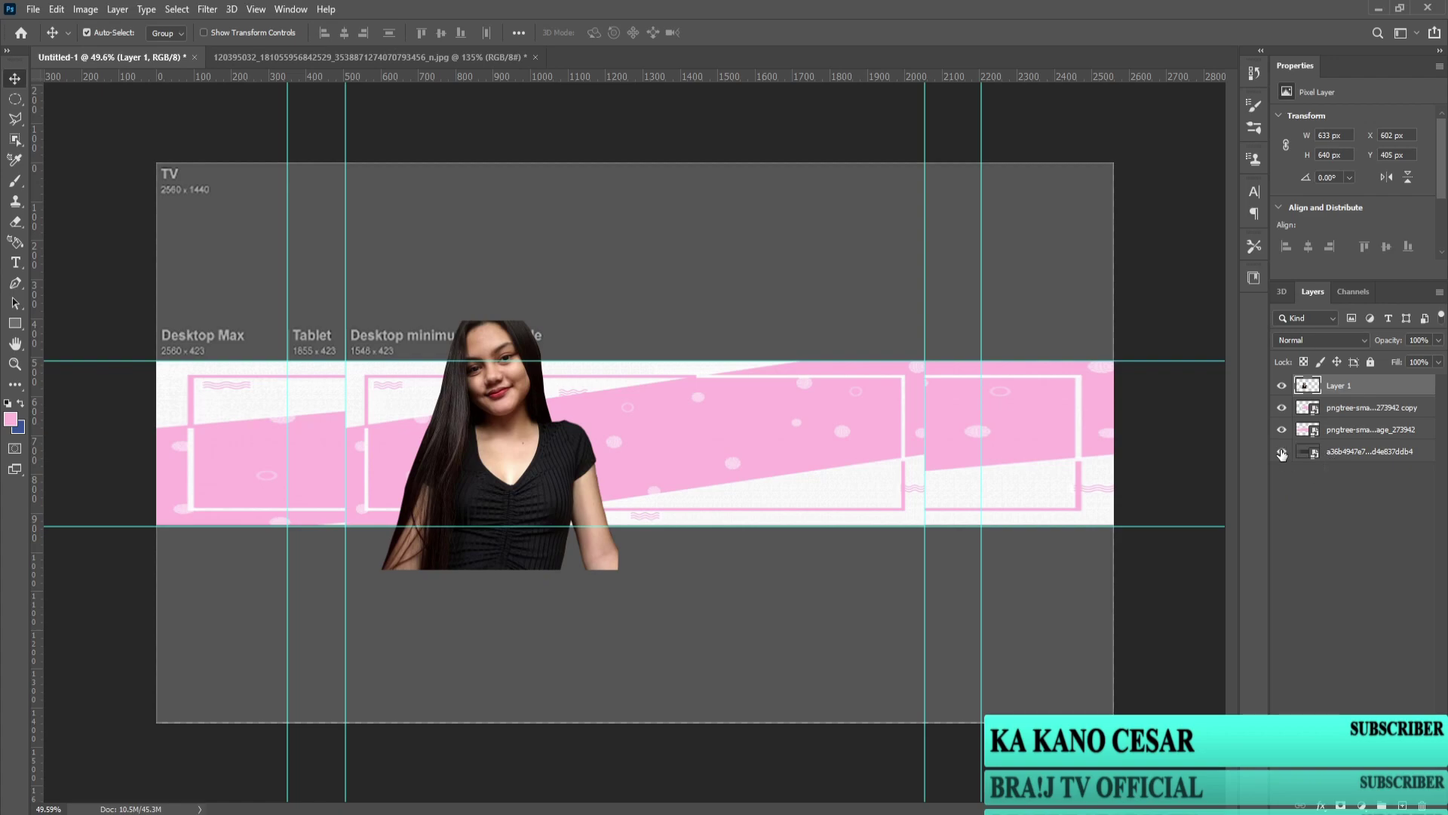
click(1281, 453)
Step: Free-transform the woman, shrinking and positioning her over the left frame
key(ctrl+t)
drag(616, 321, 563, 359)
drag(477, 481, 441, 456)
drag(541, 442, 528, 443)
drag(439, 483, 429, 504)
drag(519, 567, 472, 528)
key(Return)
Step: Finalize her size, then add a new empty layer just above the bottom layer
scroll(491, 533, up, 2)
key(ctrl+t)
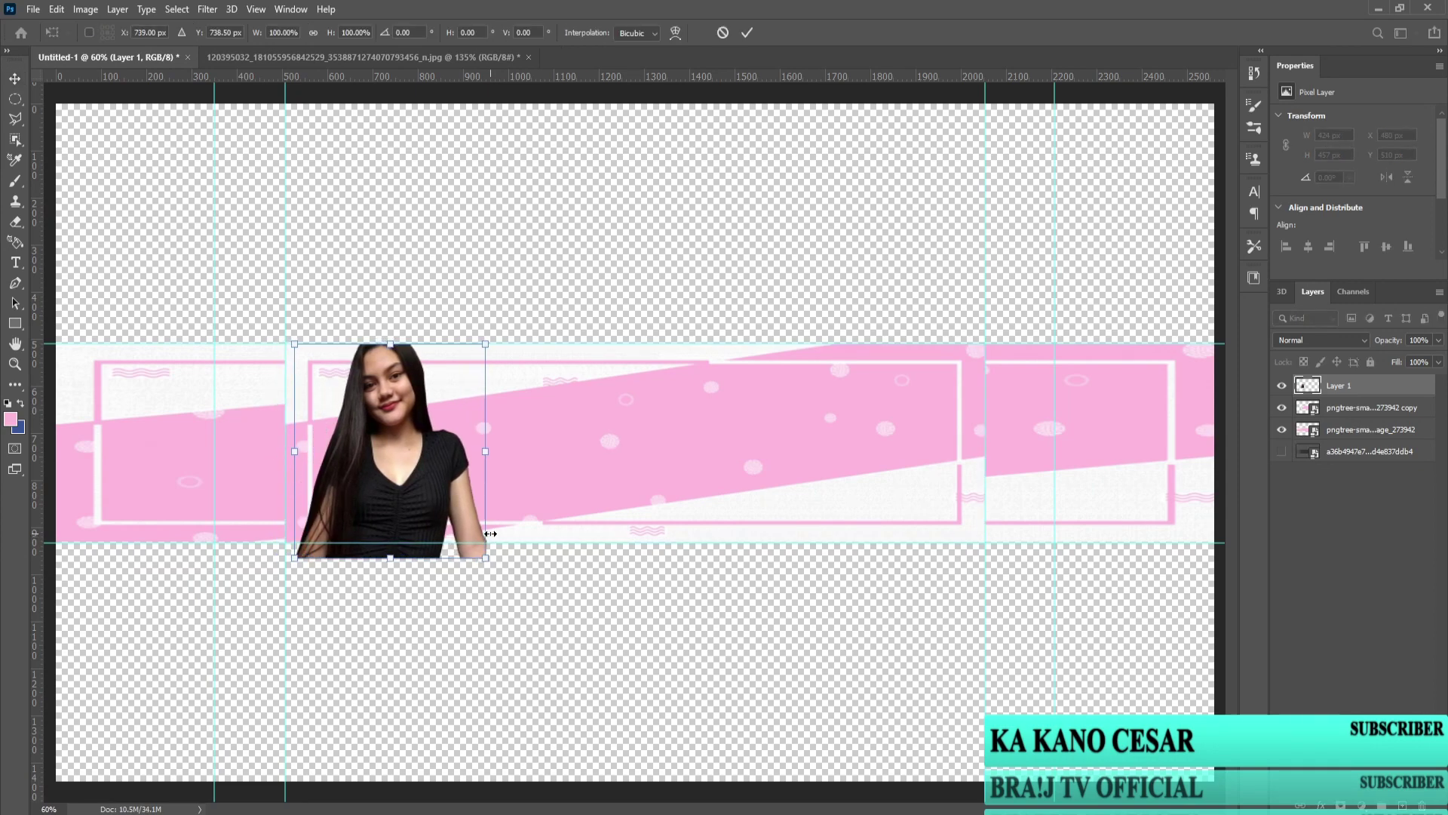
key(Return)
click(1139, 573)
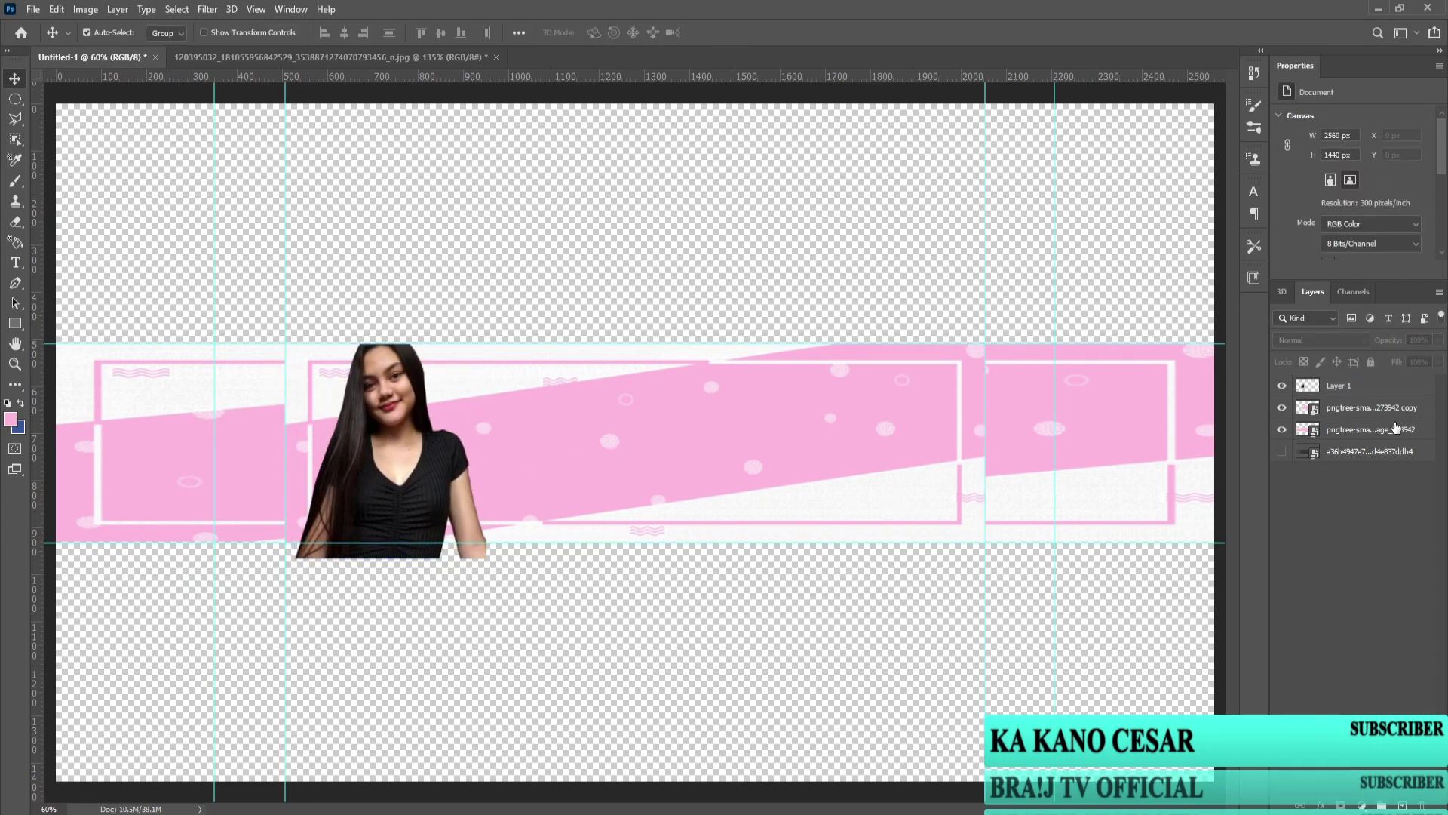
click(1405, 805)
drag(1338, 385, 1339, 461)
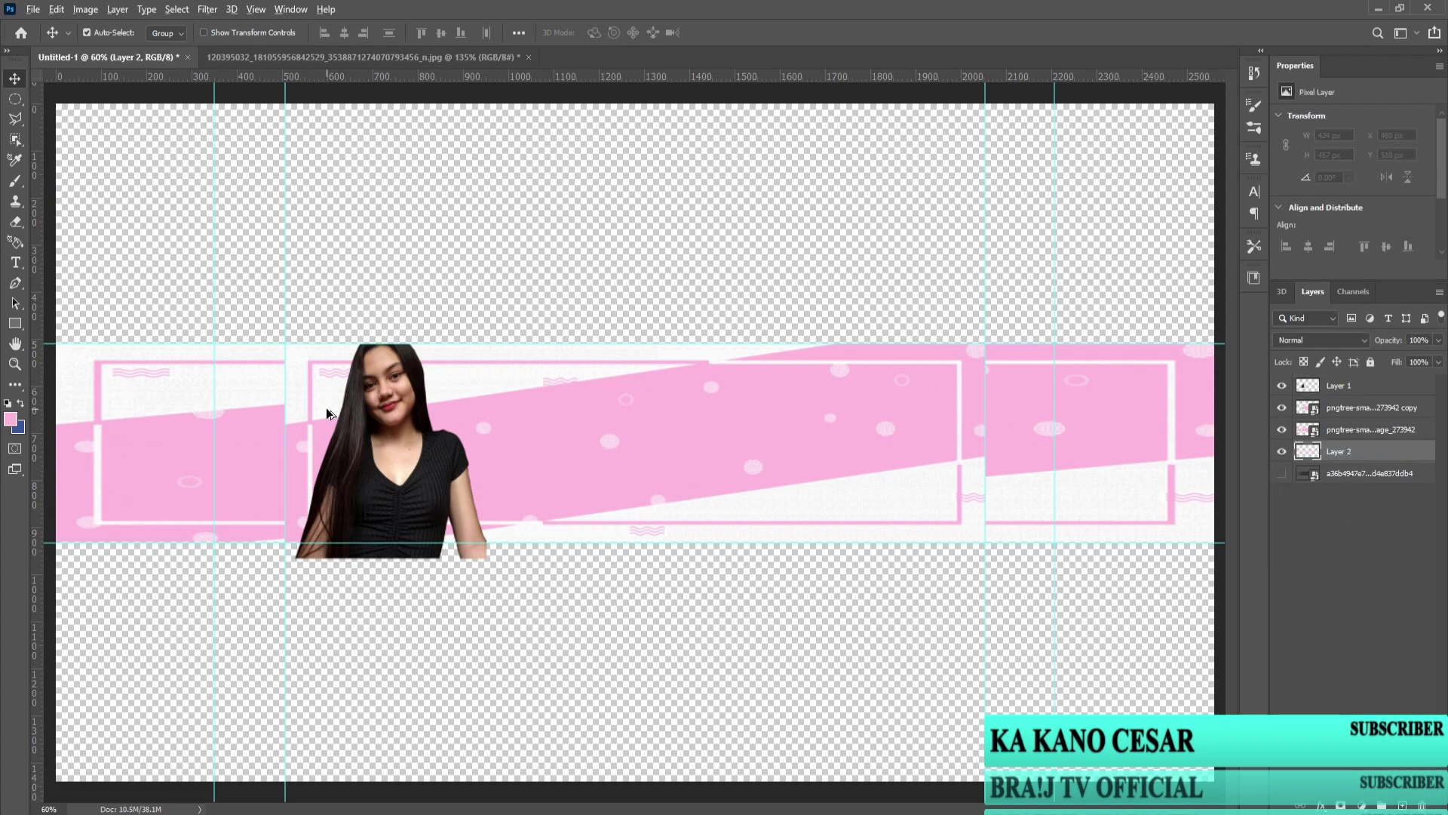
Step: Fill the new Layer 2 with pink using the Paint Bucket
key(ctrl+0)
click(15, 385)
click(644, 449)
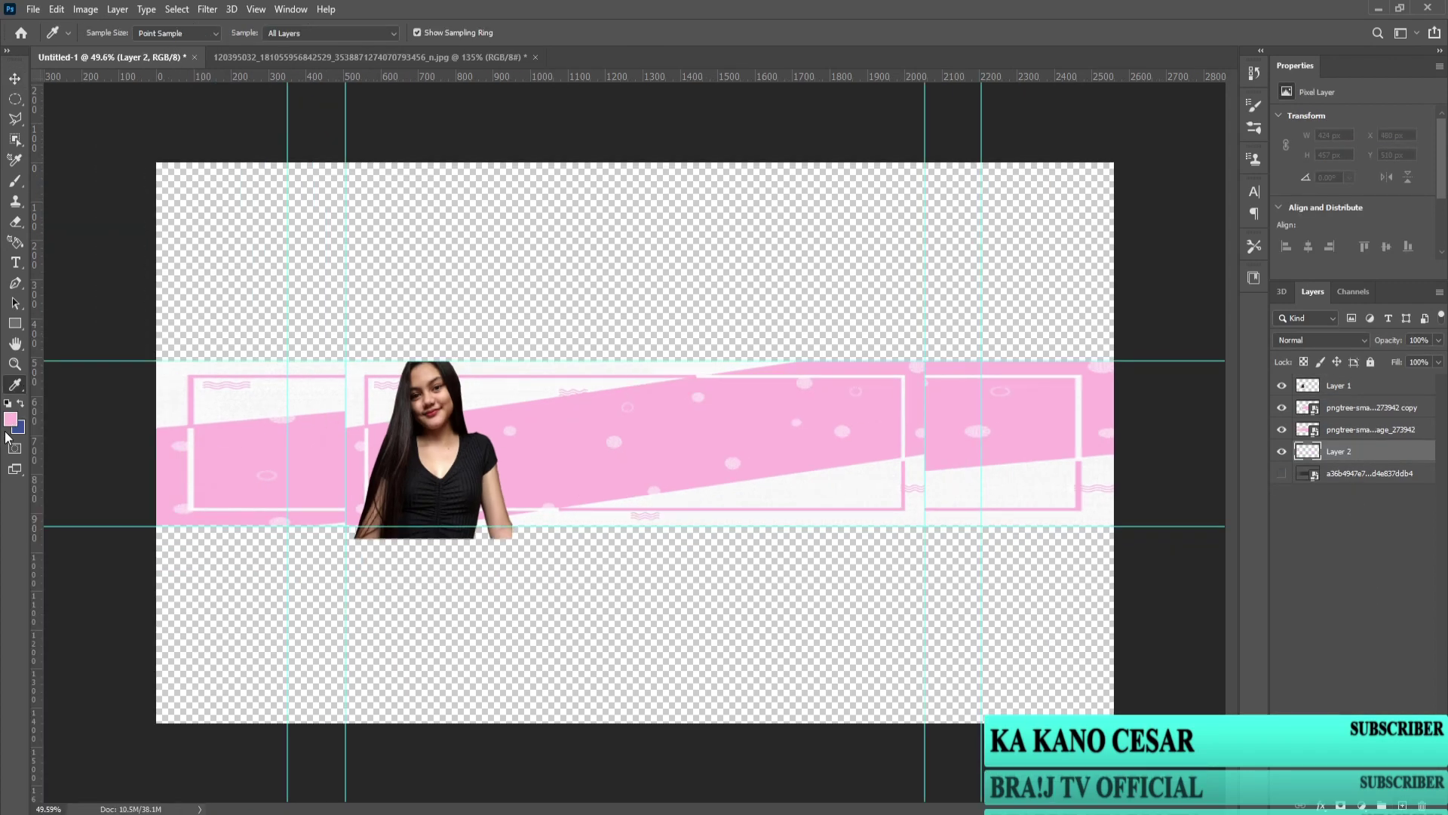
click(6, 382)
click(97, 764)
click(588, 569)
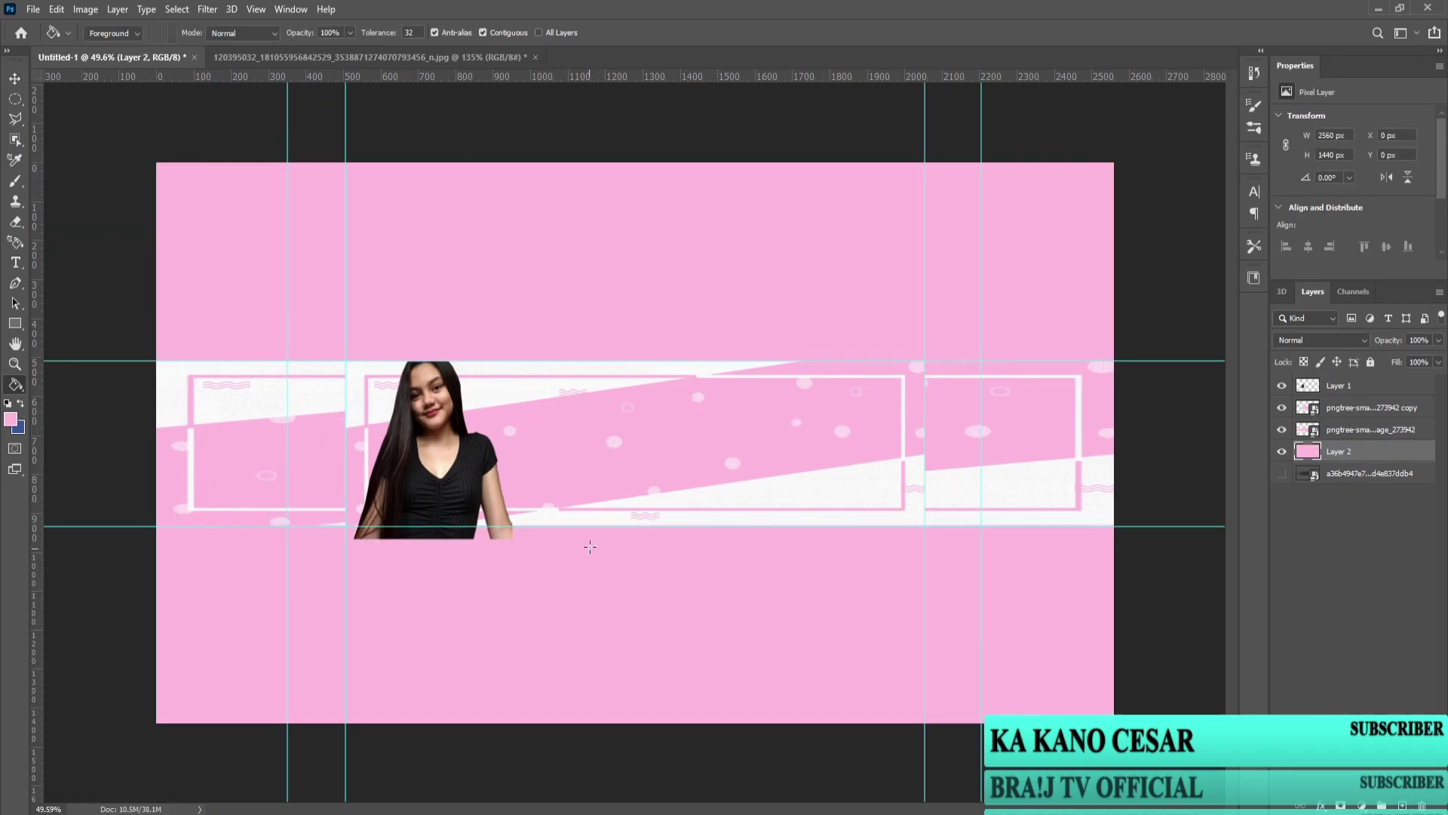
click(1438, 340)
Step: Add Layer 3 below and fill it with white
ctrl+click(1402, 805)
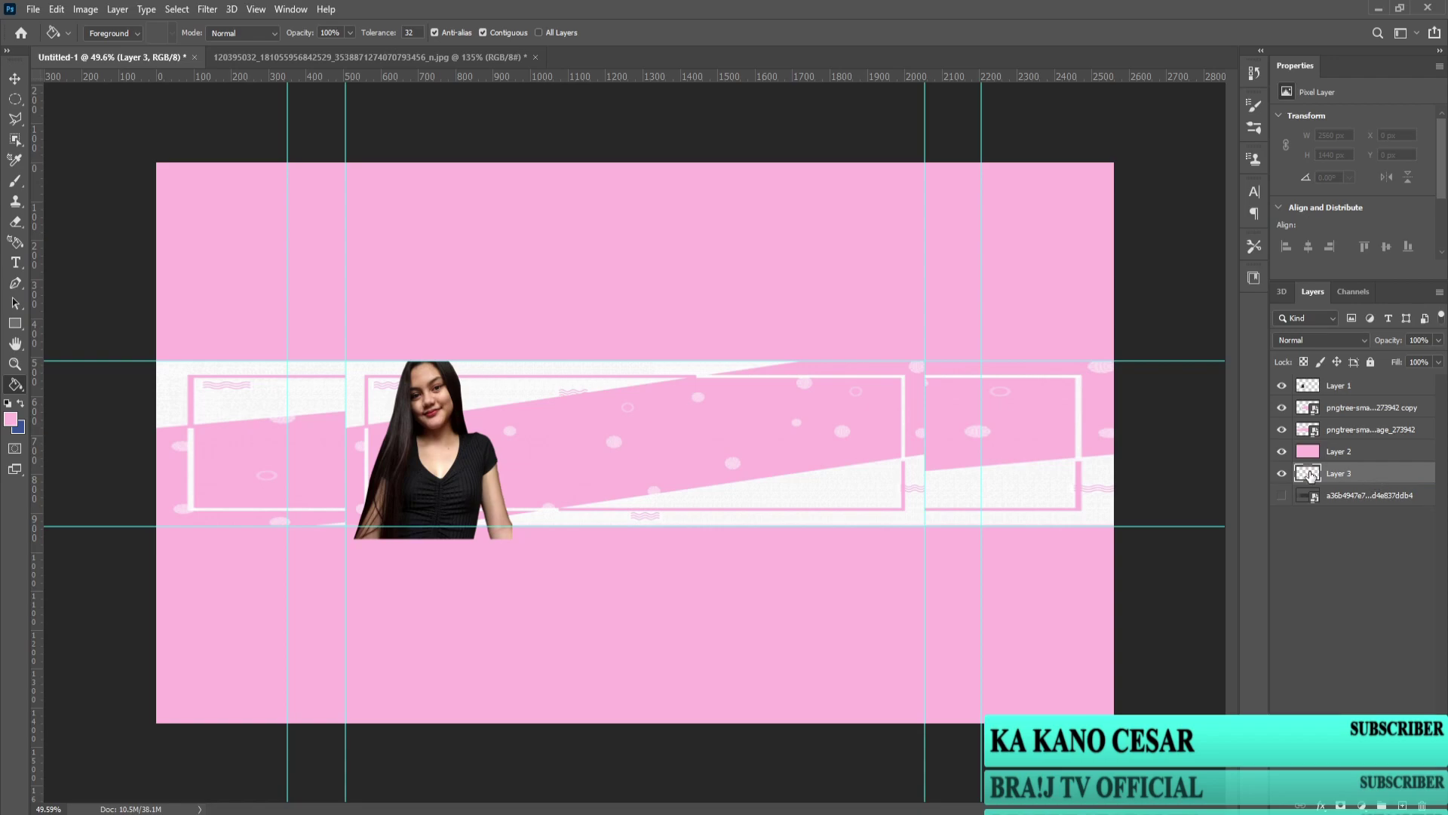
key(x)
click(11, 418)
click(665, 383)
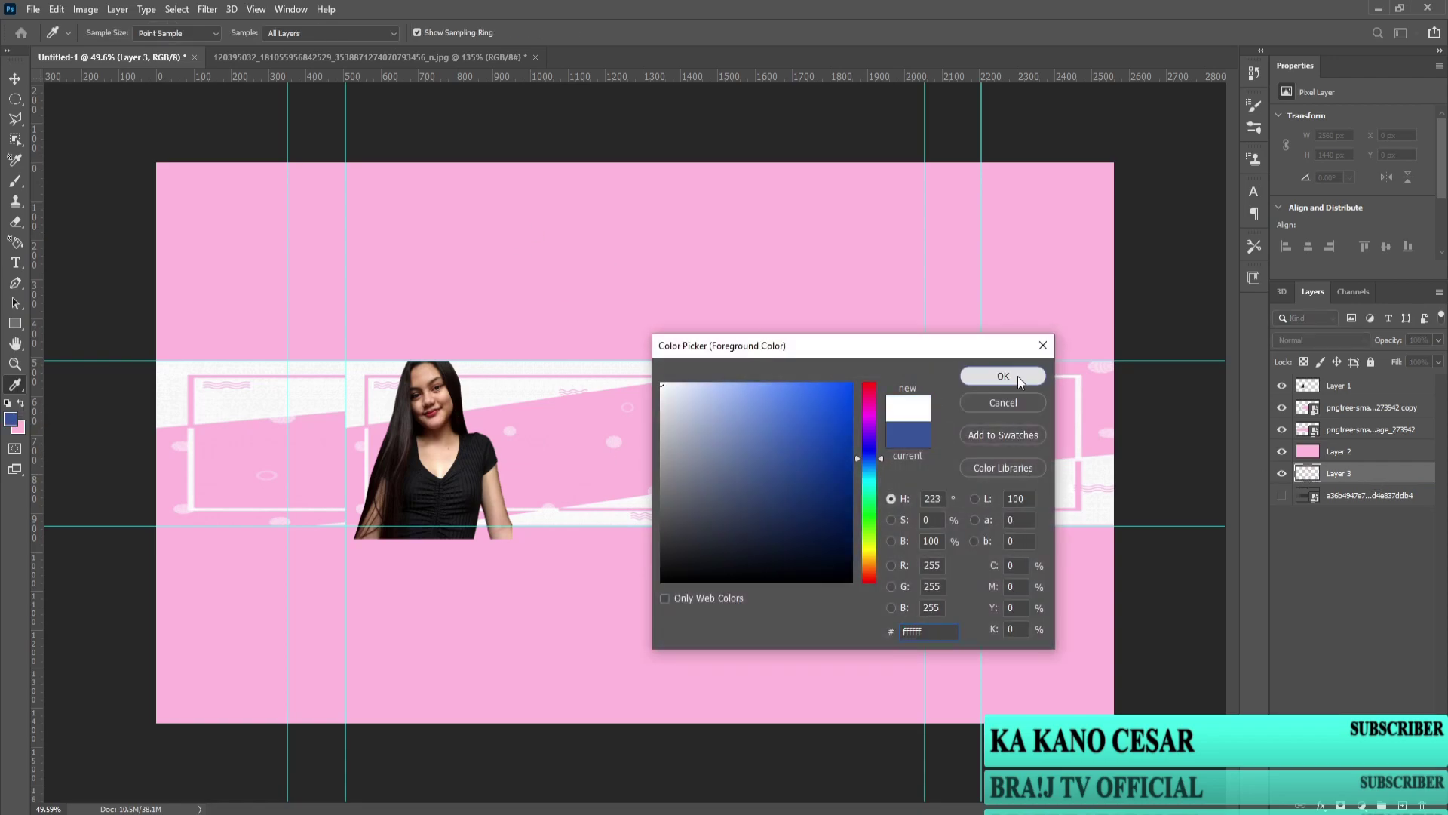
click(1013, 375)
click(189, 428)
Step: Lower the pink Layer 2's opacity to 55%
click(1339, 451)
click(1437, 340)
drag(1438, 357, 1414, 358)
click(1409, 654)
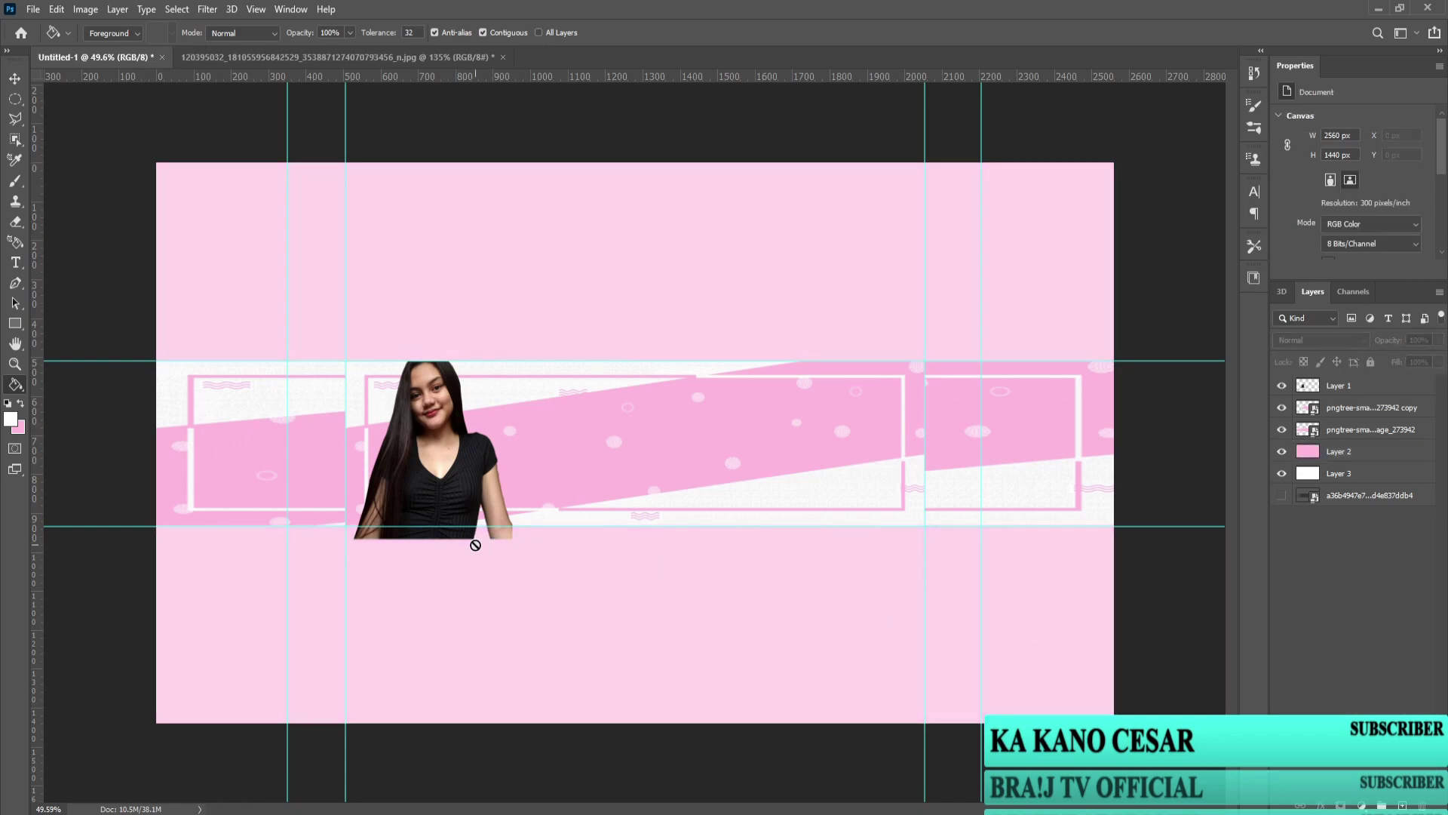
scroll(476, 545, up, 3)
scroll(475, 545, left, 2)
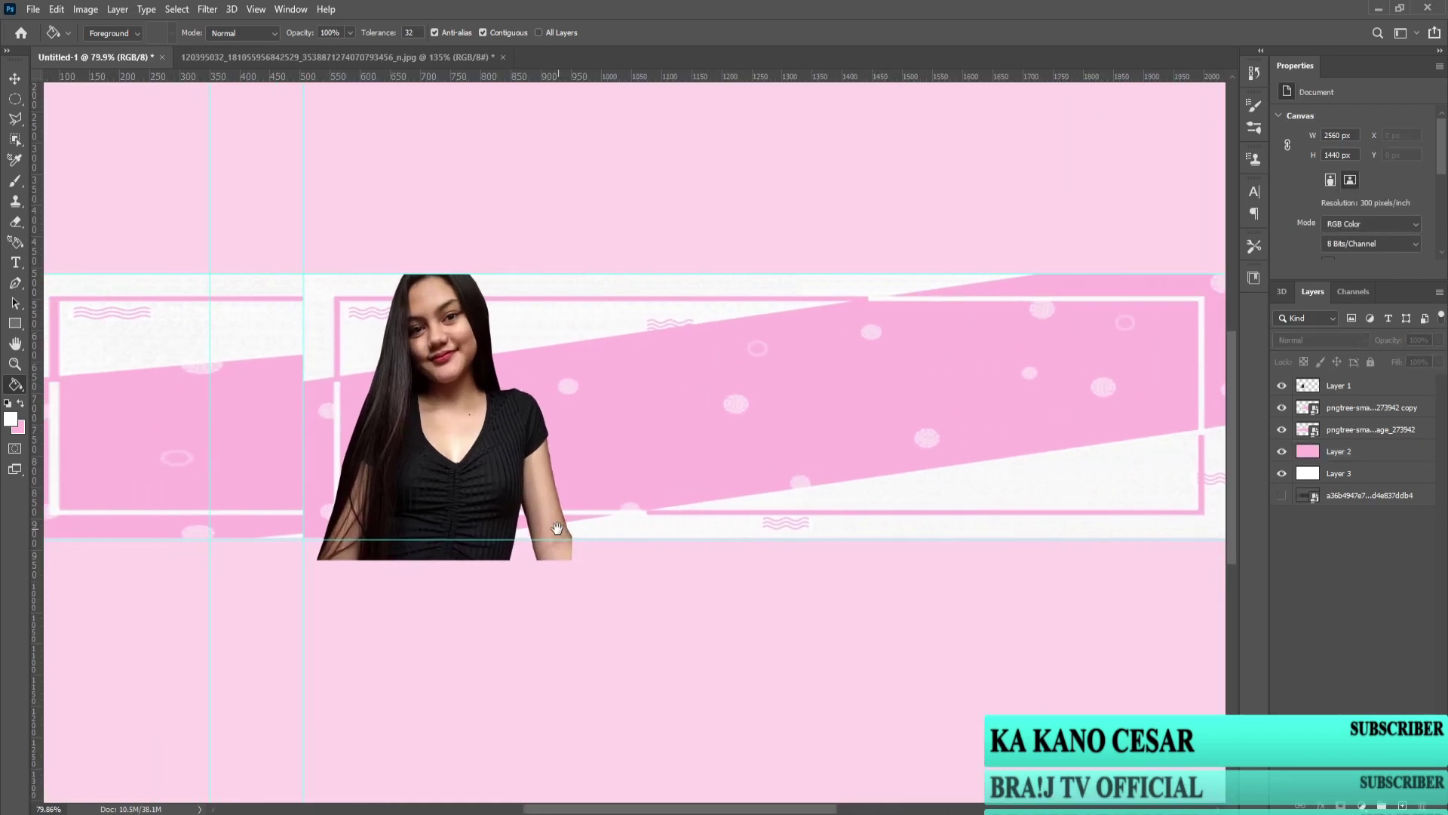
Step: On Layer 1, lasso and erase the photo's overhang below the banner edge, then deselect
click(1365, 386)
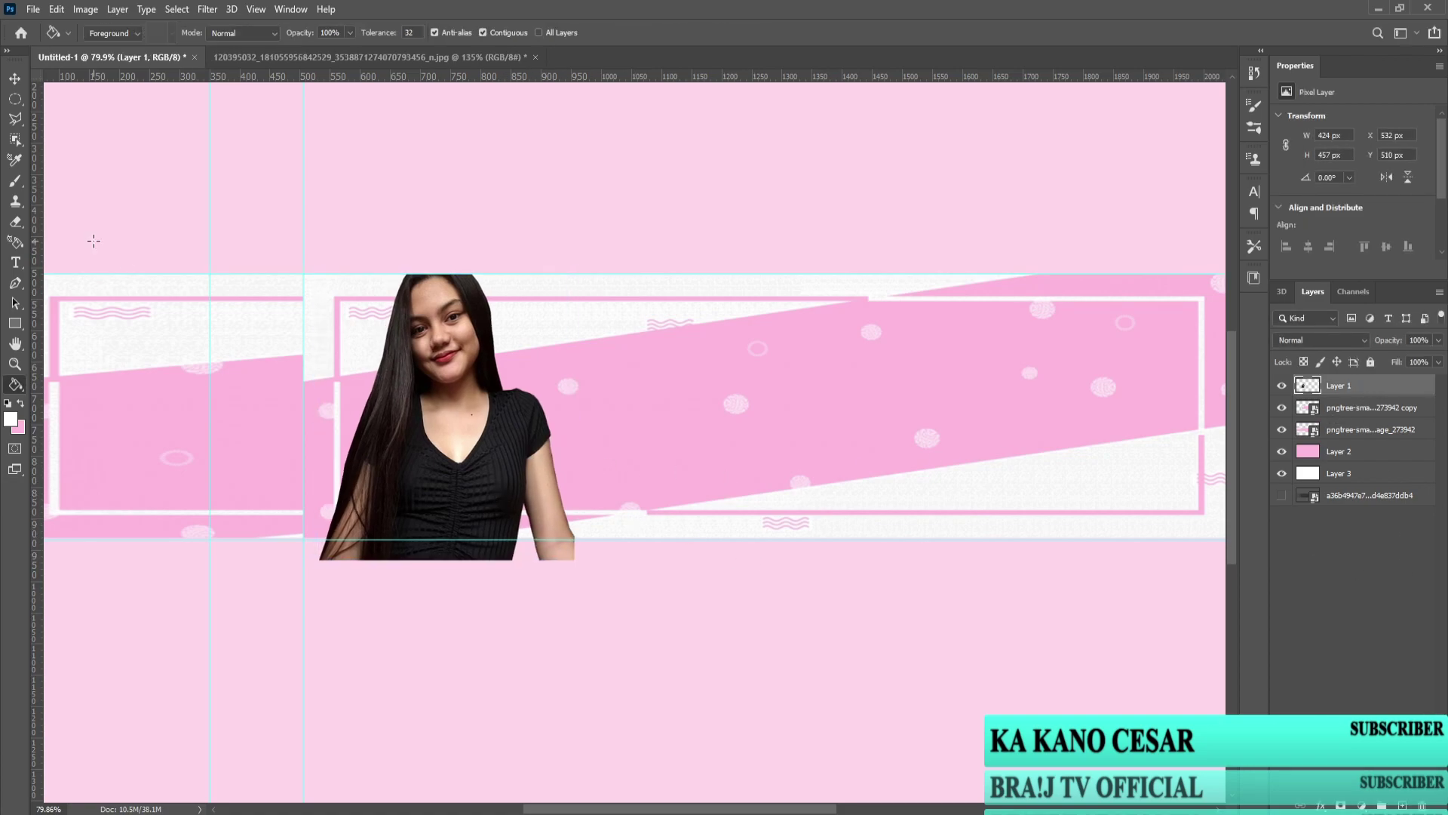
click(13, 118)
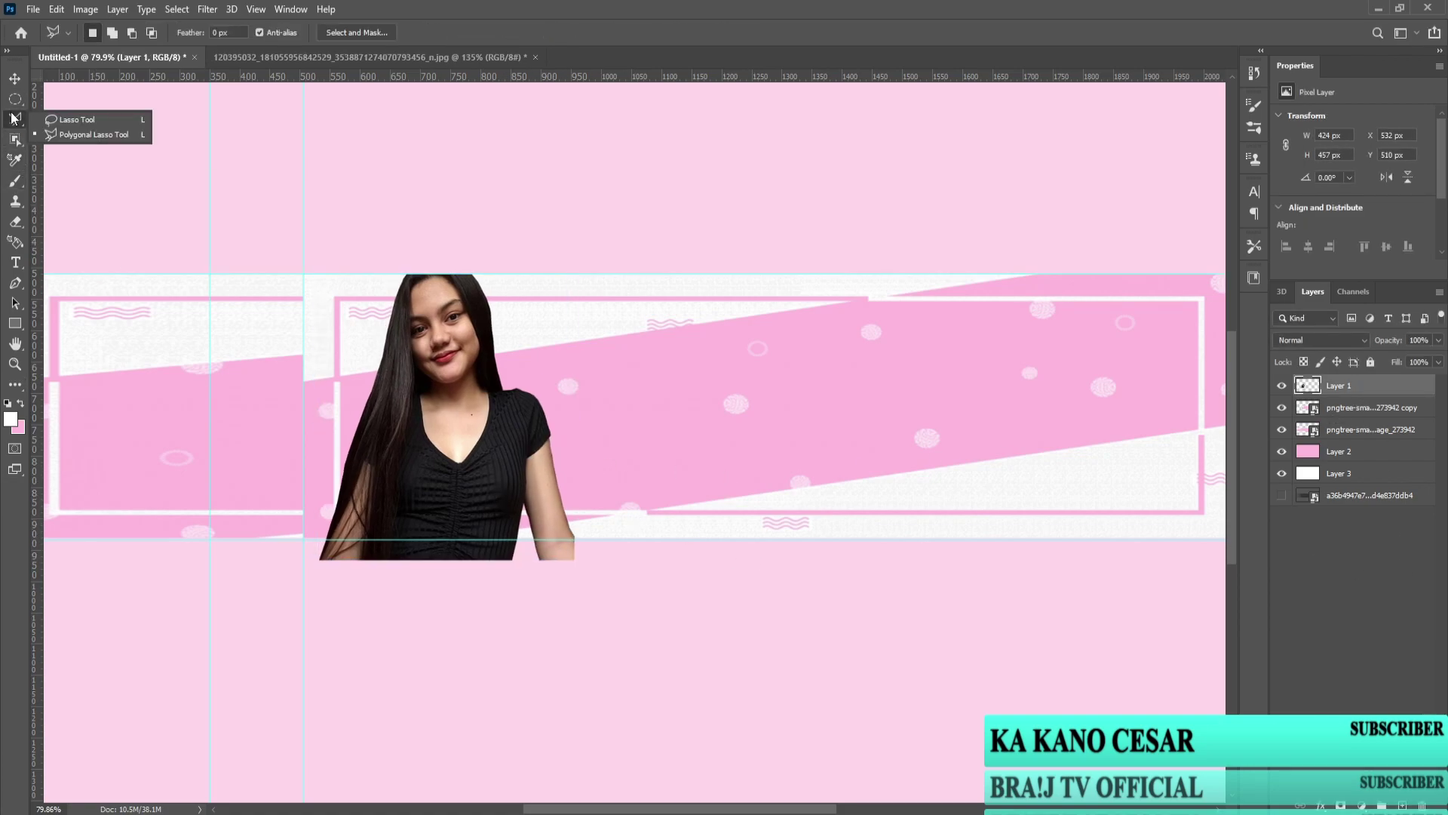
click(303, 539)
click(605, 539)
click(539, 671)
double_click(249, 614)
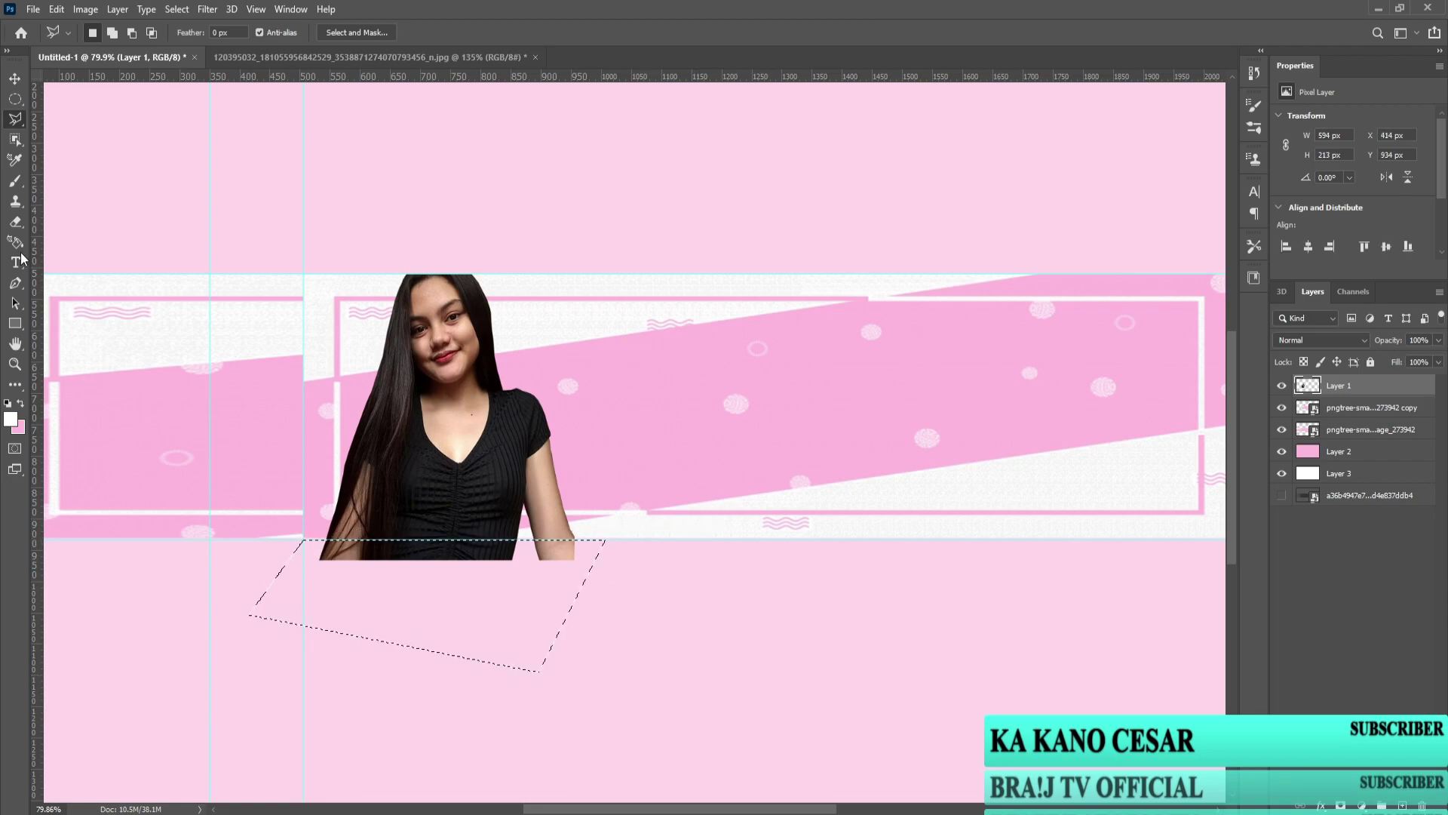
click(15, 221)
mouse_move(309, 550)
mouse_down()
mouse_move(596, 551)
mouse_move(305, 543)
mouse_up()
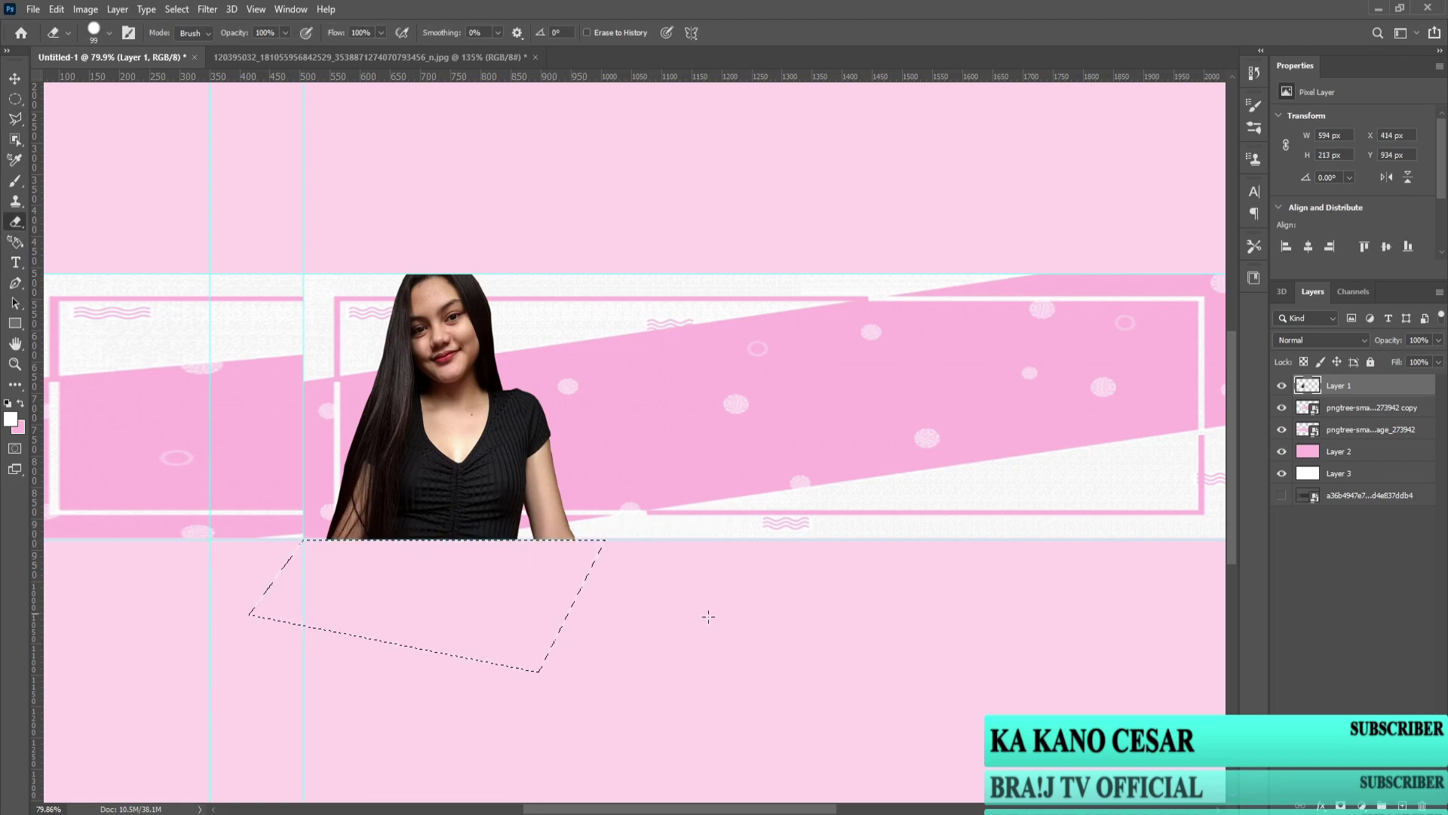
key(ctrl+d)
scroll(845, 615, down, 3)
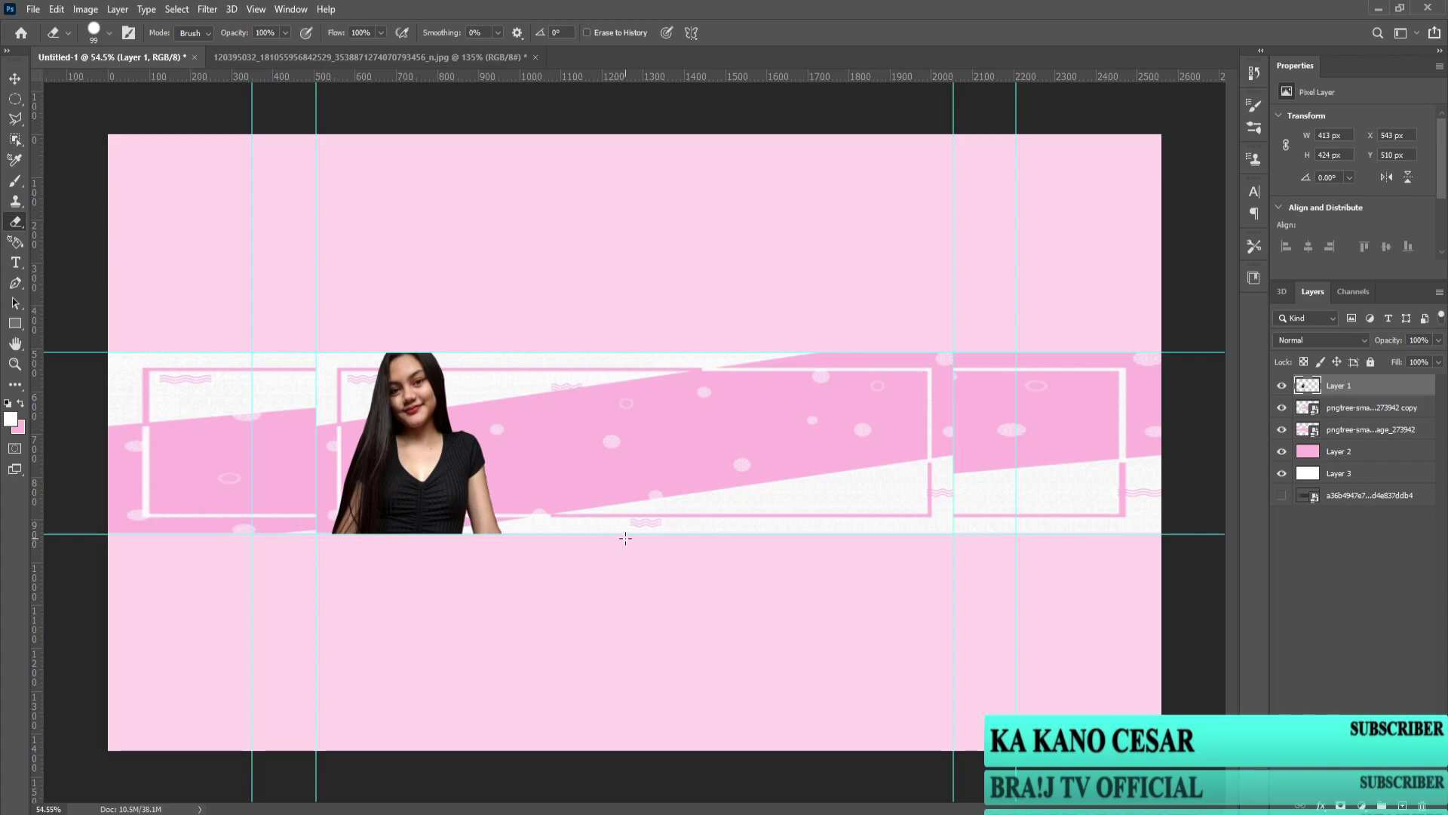
scroll(587, 565, up, 2)
scroll(684, 590, up, 5)
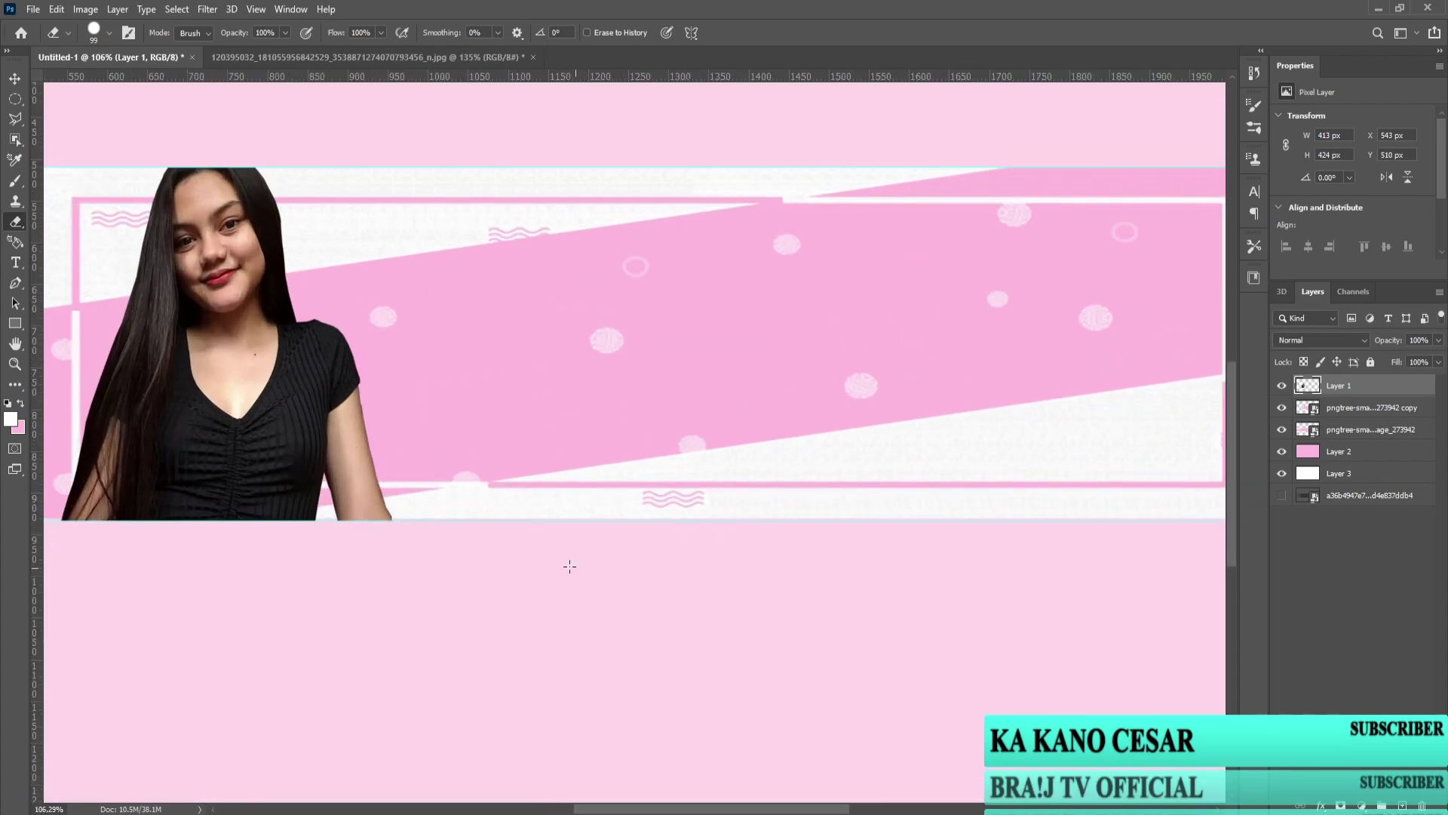
scroll(730, 477, down, 4)
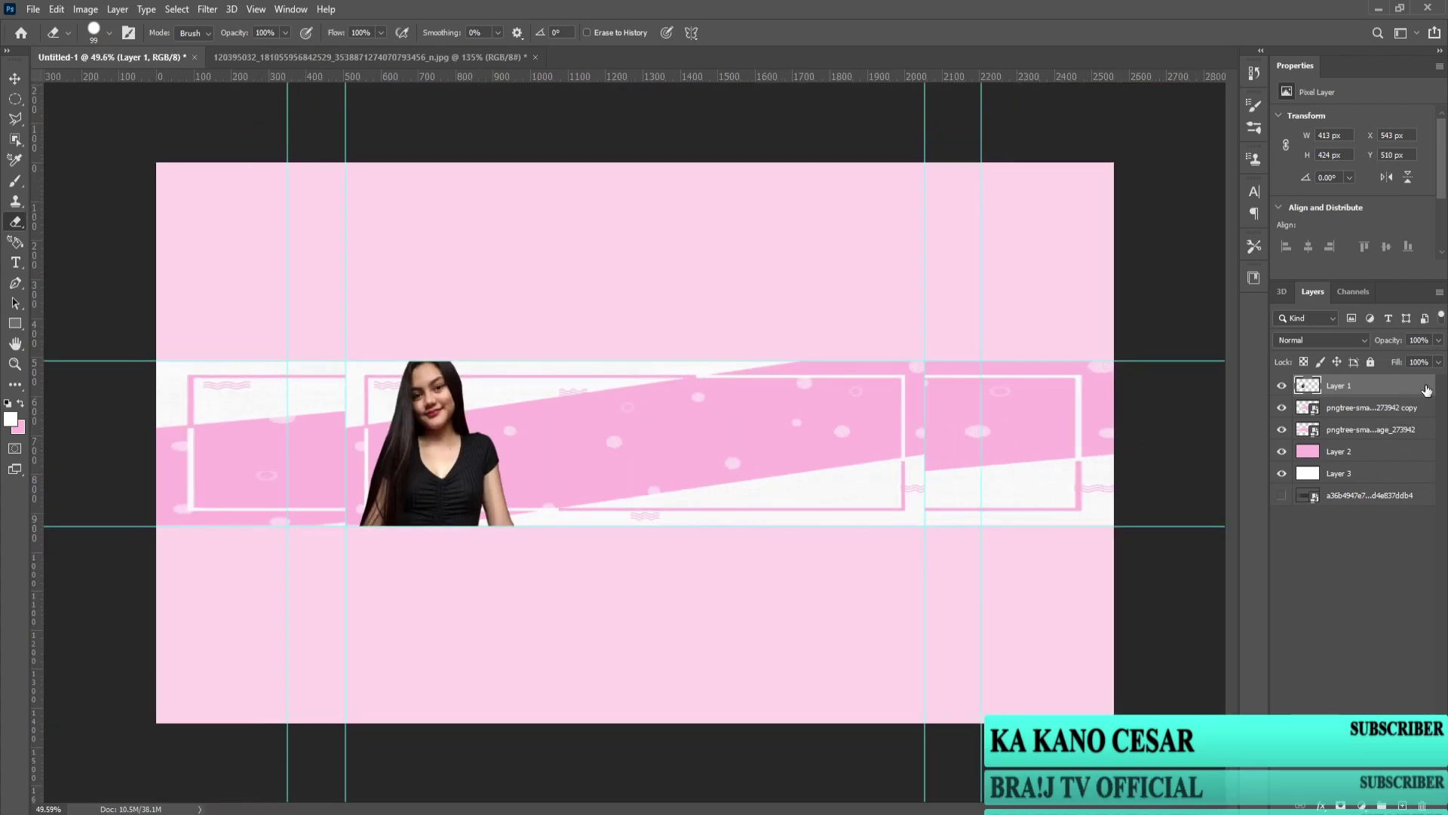
Step: Open and dismiss the photo layer's style options and the Image menu
double_click(1427, 390)
key(Escape)
key(alt+i)
key(Escape)
scroll(501, 417, up, 4)
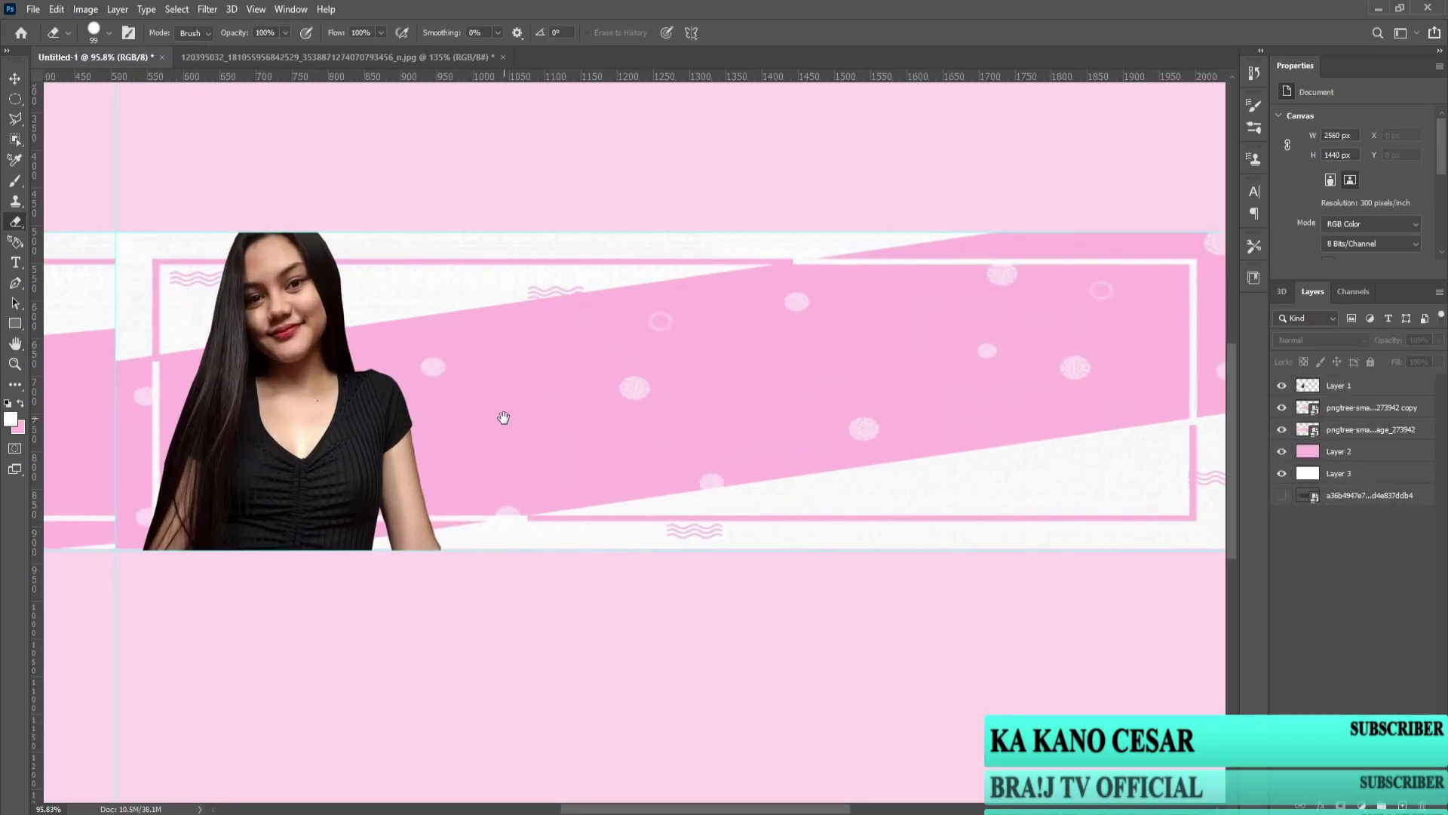
click(85, 9)
Step: Raise Layer 1's exposure to +0.87 with Image > Adjustments > Exposure
click(1339, 386)
click(85, 9)
mouse_move(106, 50)
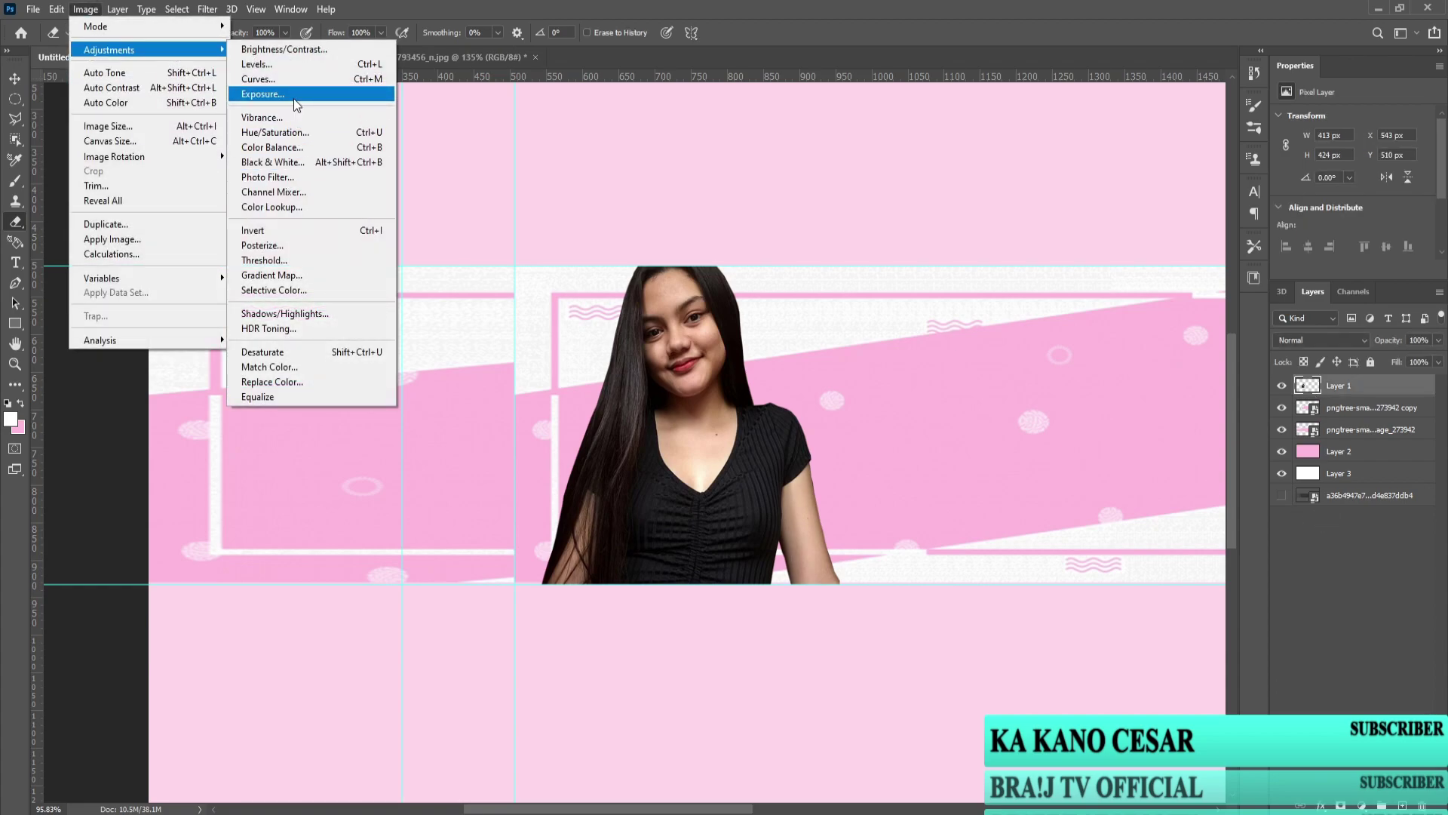
click(293, 95)
drag(993, 596, 1006, 595)
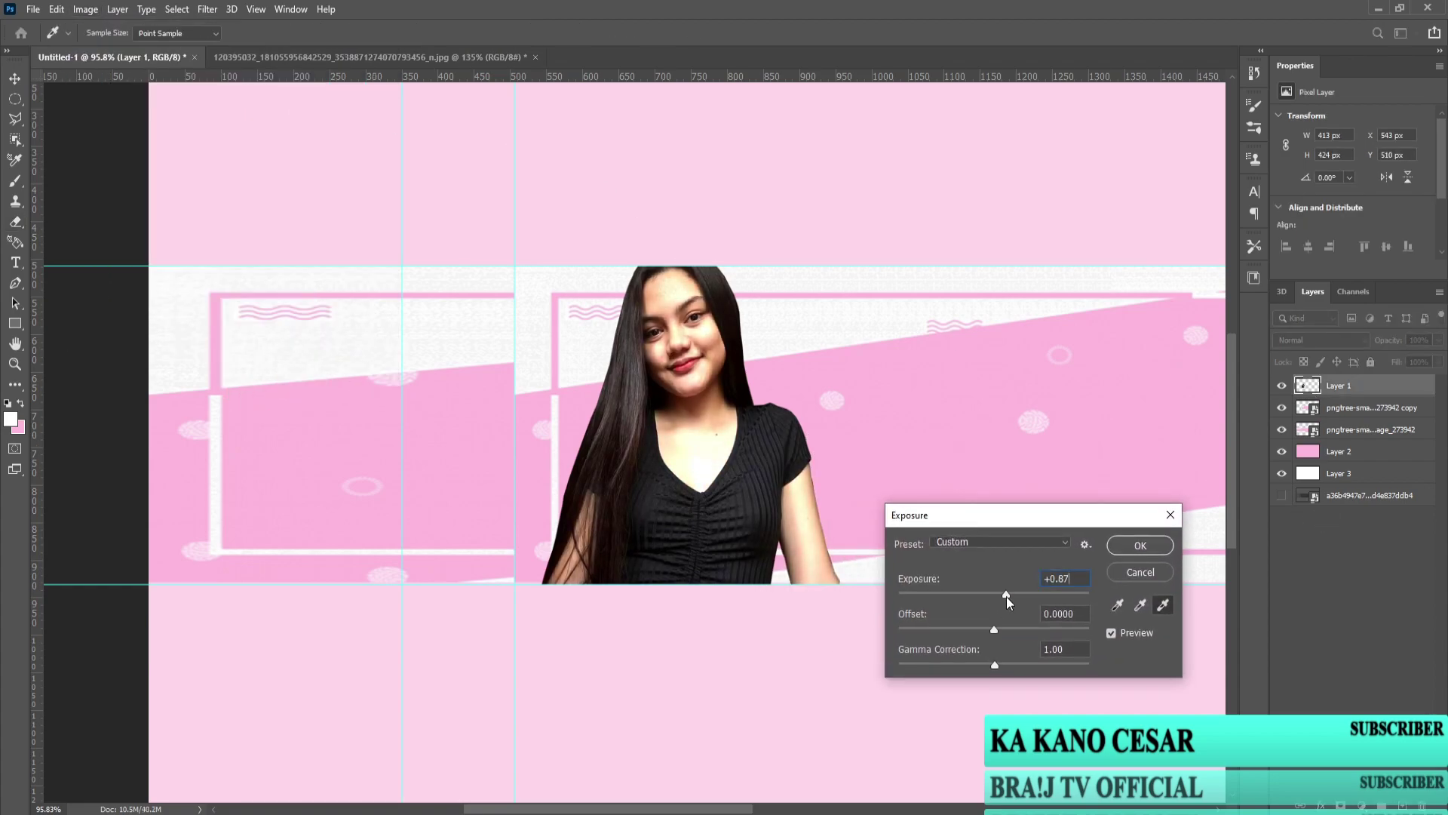
click(1133, 548)
Step: Lift the RGB curve in Curves to brighten the woman's photo further
click(85, 9)
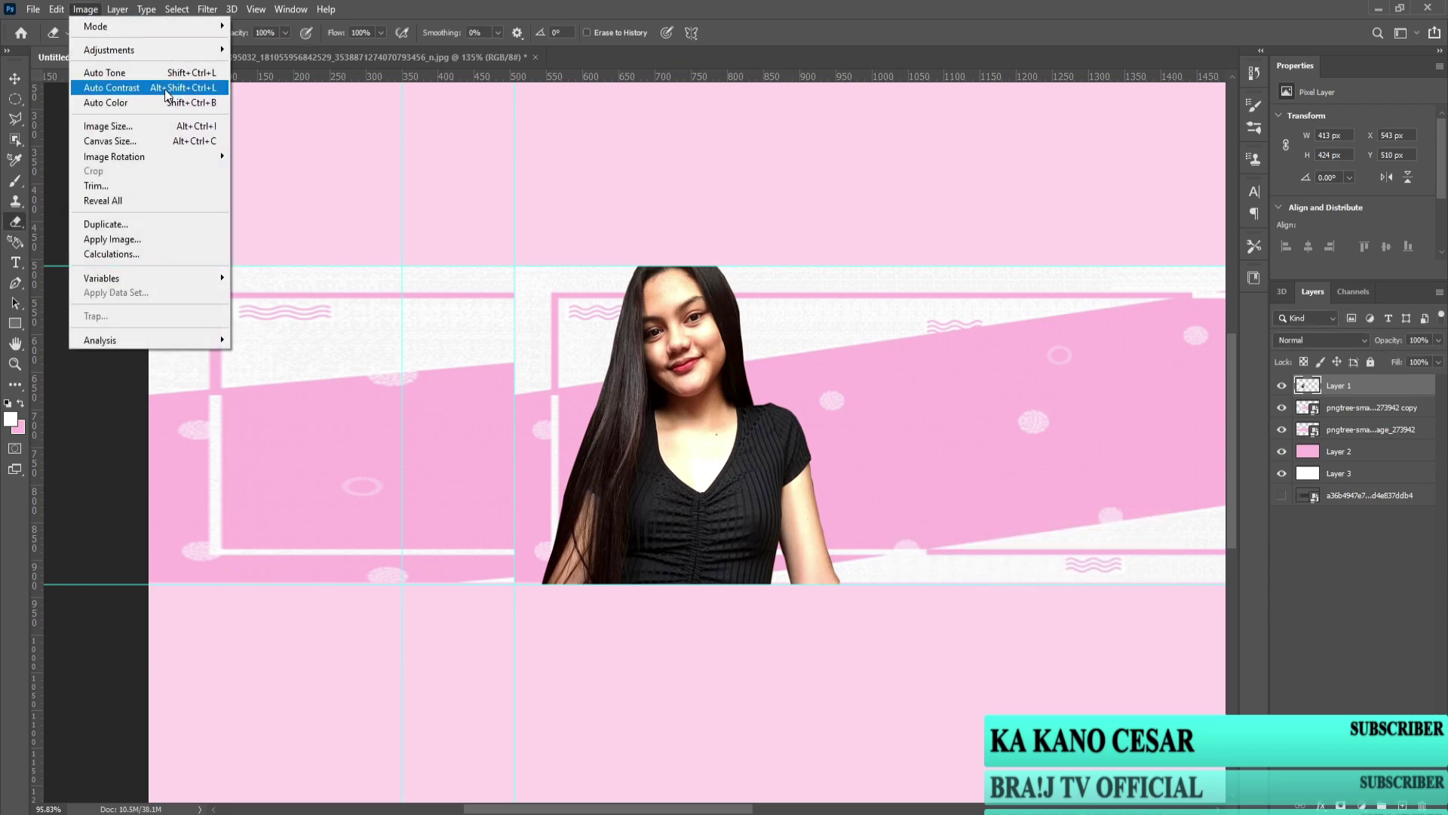
click(279, 79)
drag(971, 452, 961, 450)
click(1263, 318)
scroll(749, 453, down, 2)
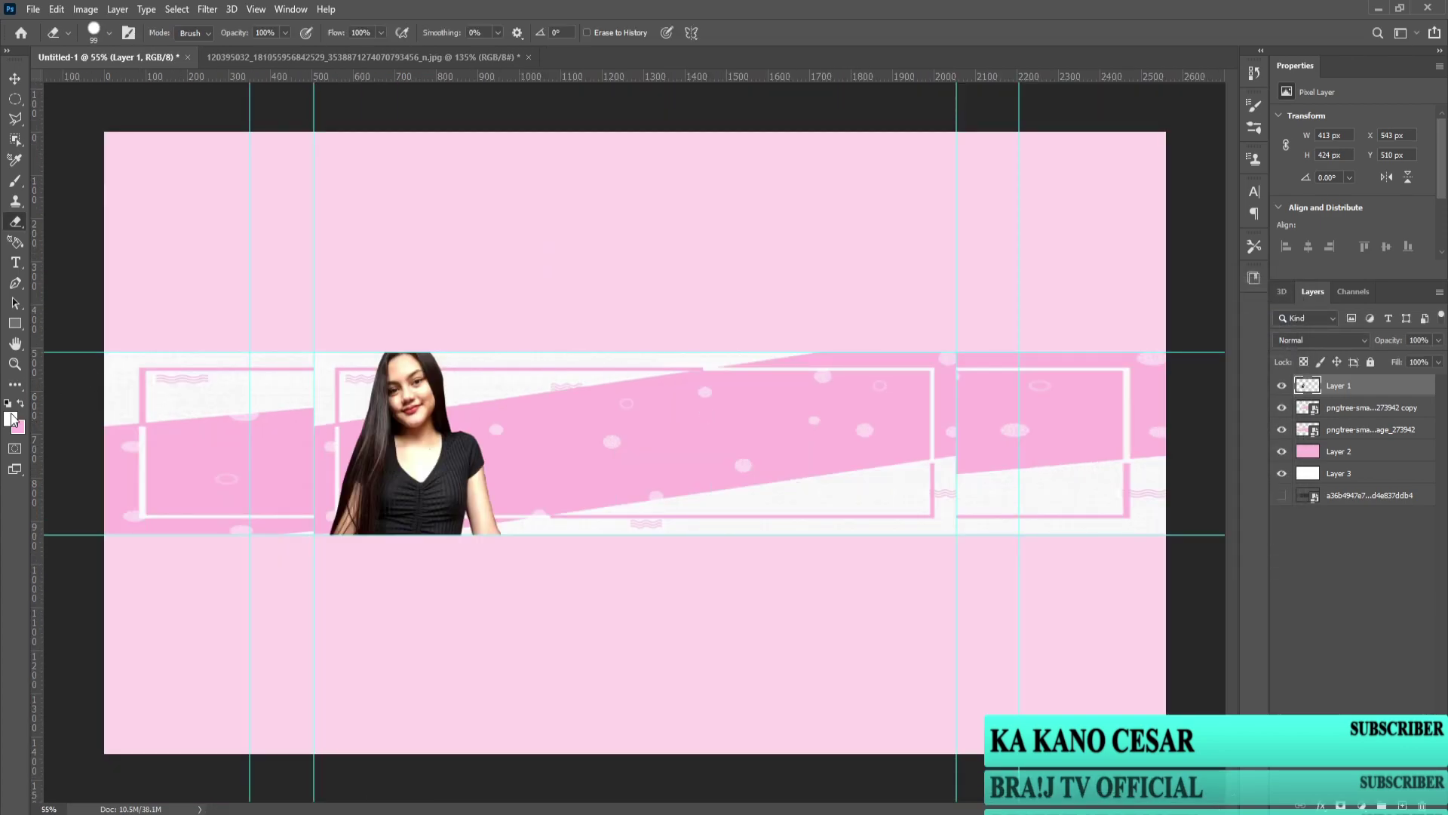
scroll(452, 475, up, 4)
Step: Add two new empty layers and select Layer 4
scroll(471, 474, down, 1)
scroll(811, 550, up, 1)
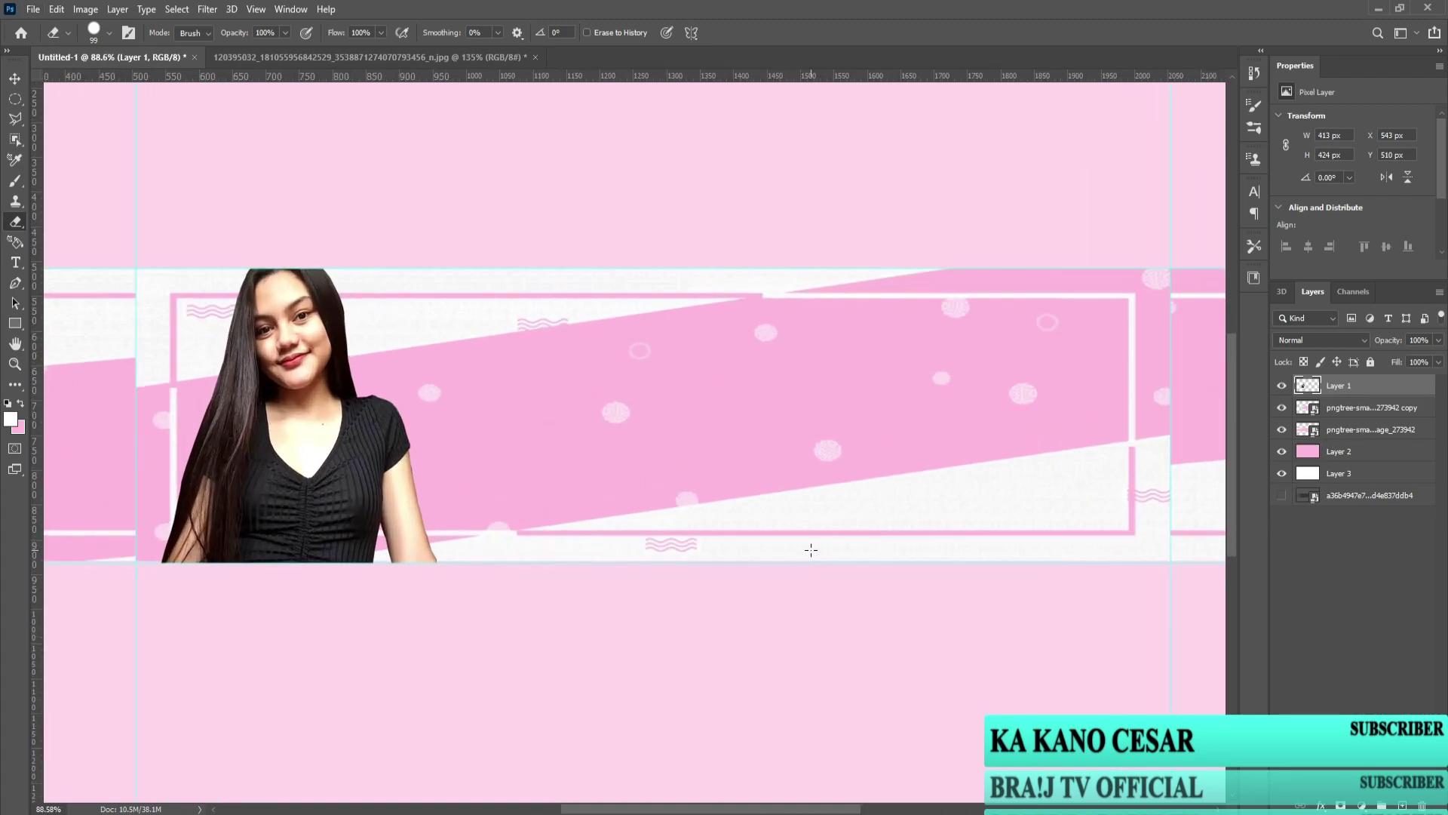
scroll(540, 526, down, 2)
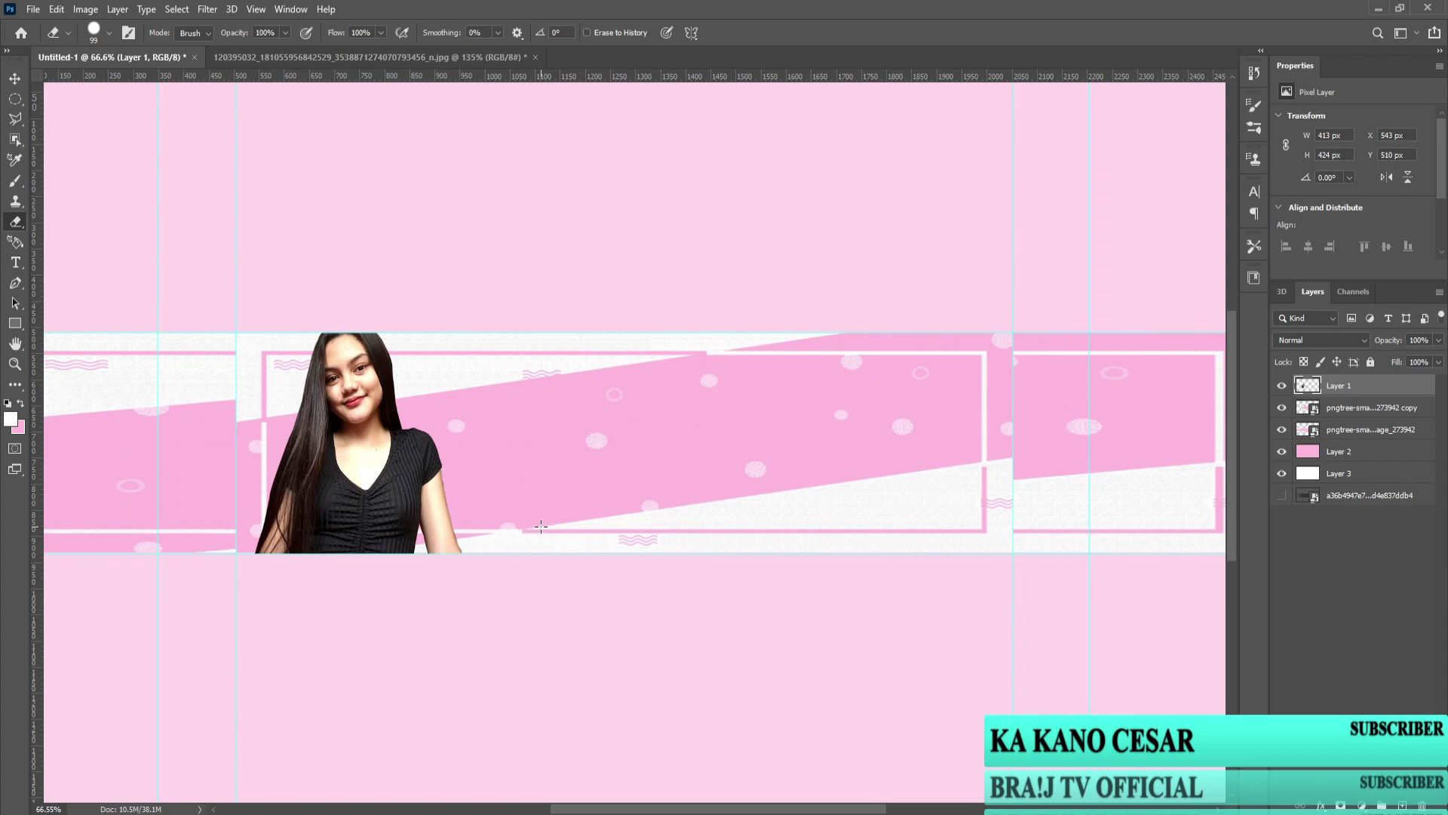
click(33, 9)
click(1327, 679)
click(1403, 805)
click(1403, 805)
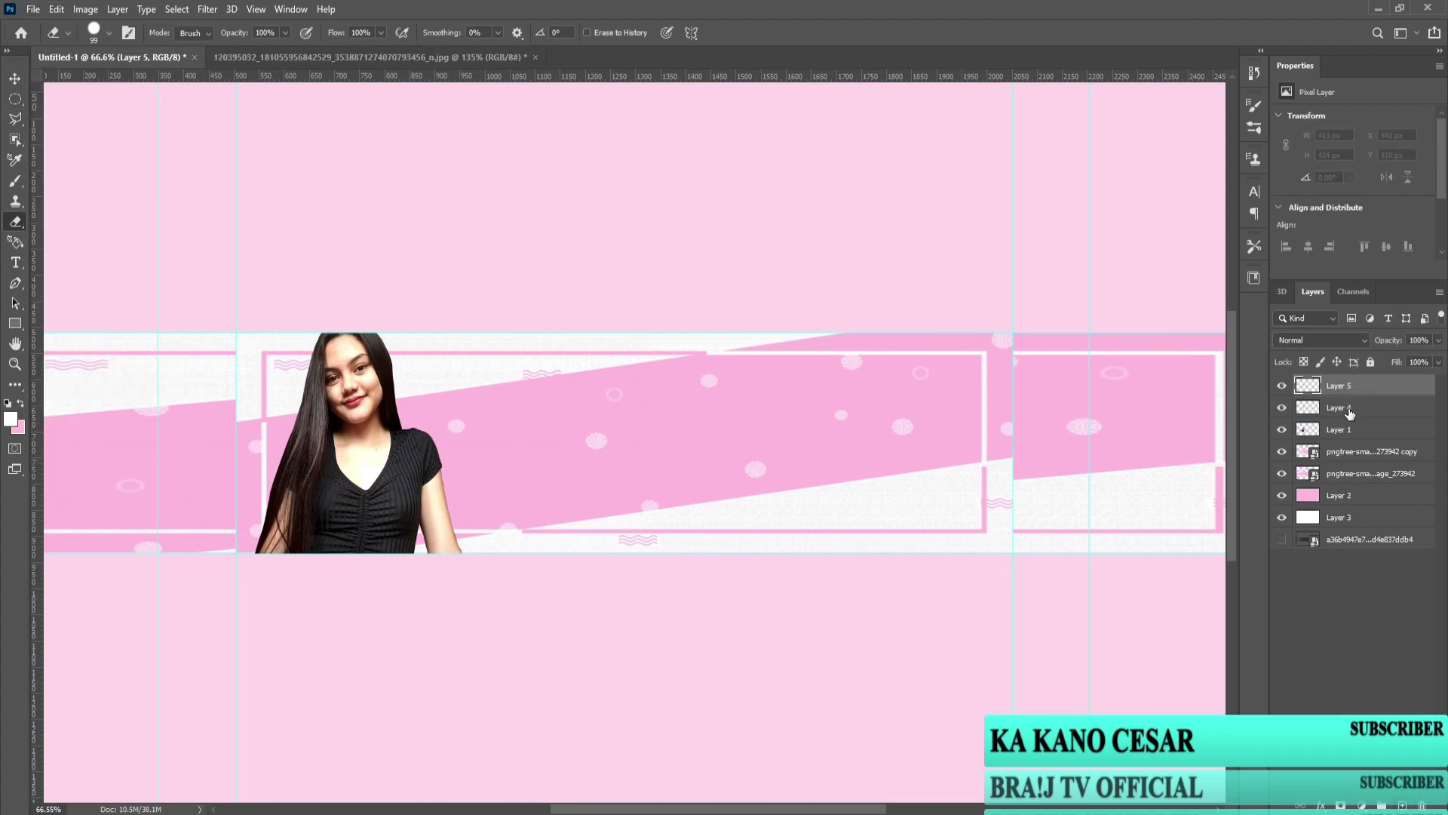
click(1339, 407)
Step: Open the 348.jpg logo collection from the joyce folder
click(34, 9)
click(53, 43)
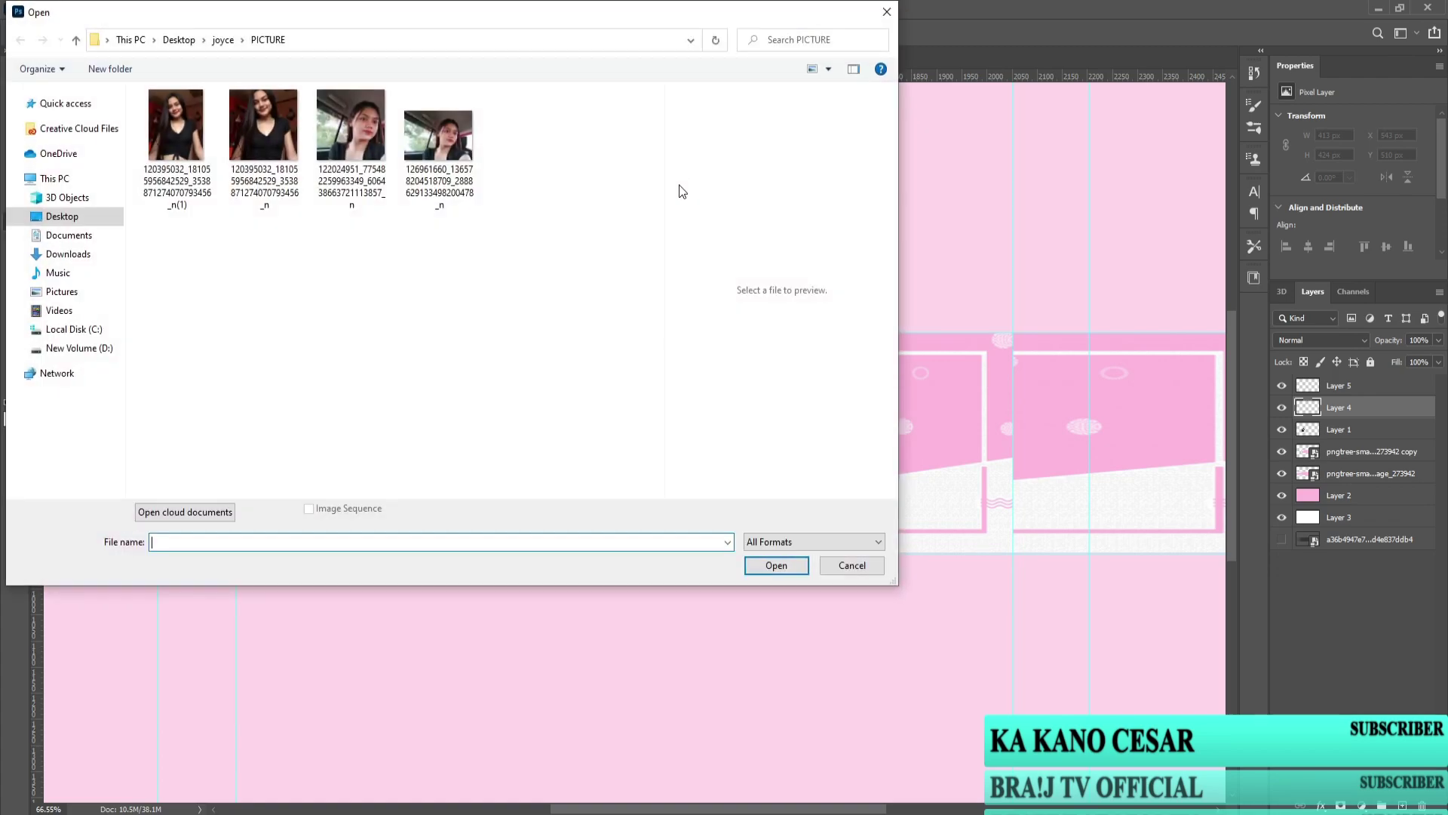
click(223, 39)
click(440, 128)
click(762, 564)
scroll(484, 413, up, 3)
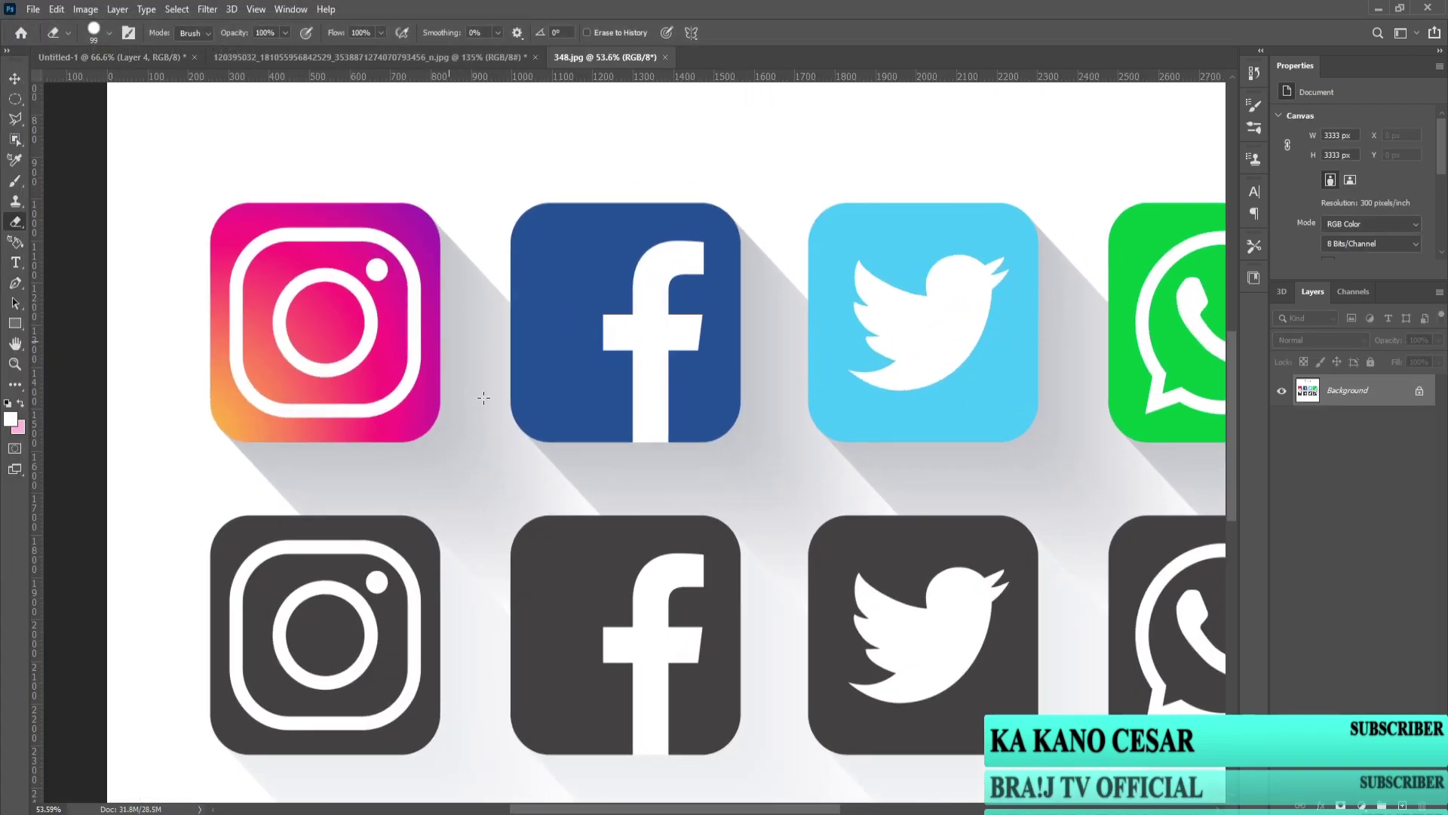
scroll(483, 413, left, 3)
Step: Select the Instagram icon with Object Selection and drag it into the banner document
right_click(15, 140)
click(81, 143)
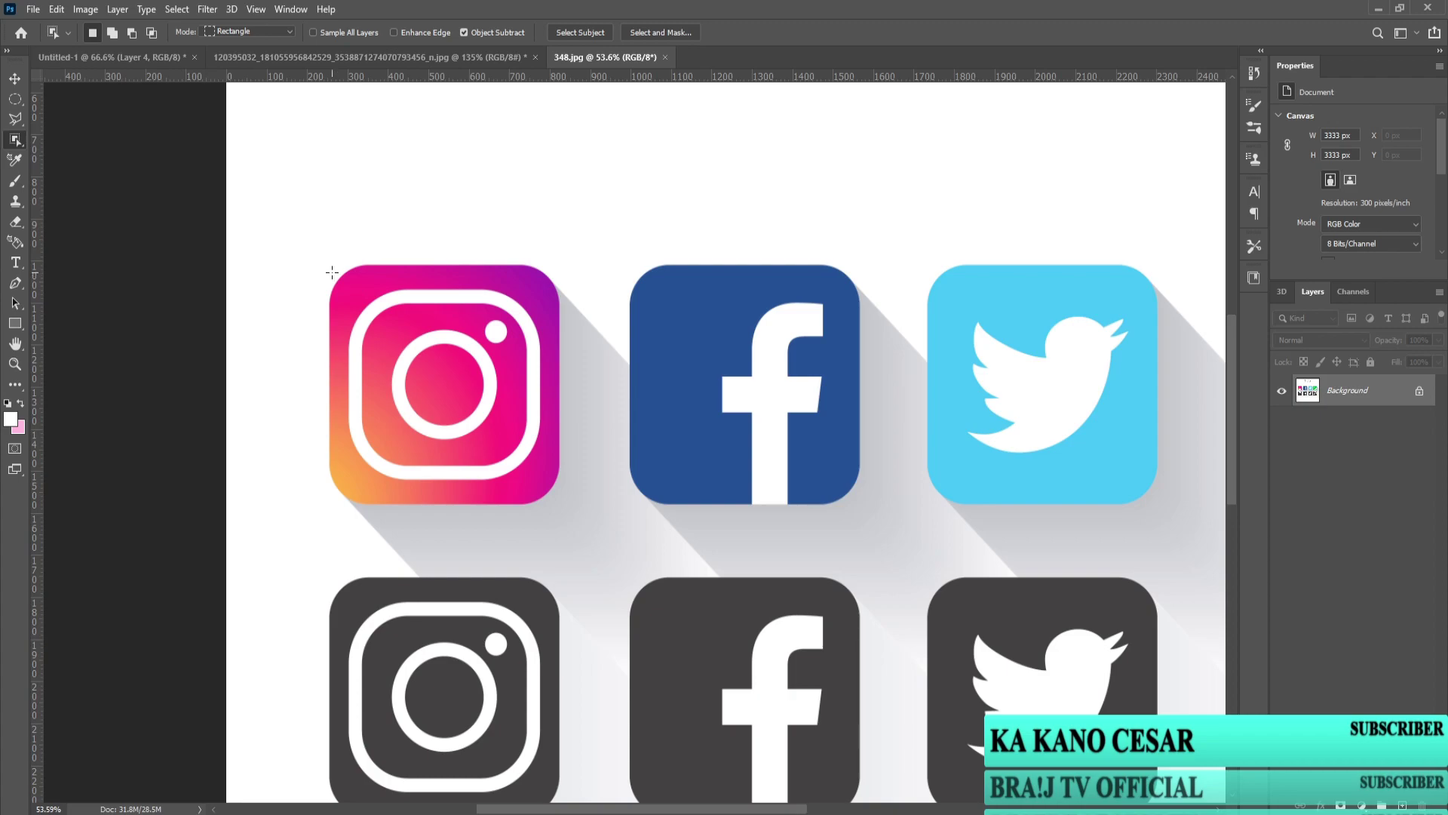
drag(328, 267, 581, 498)
click(15, 78)
drag(468, 395, 548, 455)
Step: Scale the Instagram icon down and place it beside the woman
key(ctrl+t)
drag(640, 290, 433, 500)
scroll(468, 537, up, 3)
scroll(464, 534, up, 2)
drag(366, 534, 606, 428)
drag(644, 378, 558, 469)
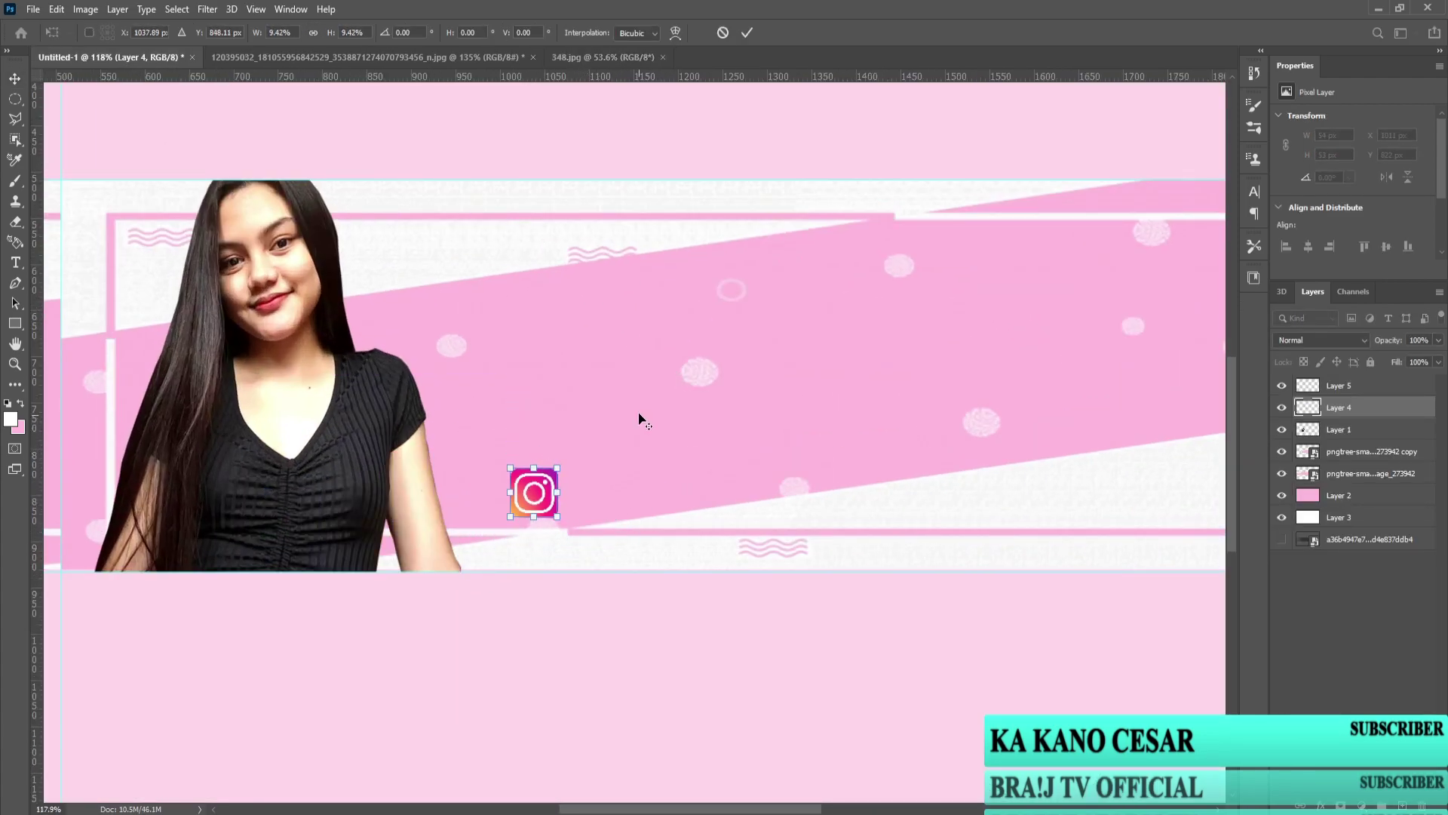
scroll(610, 447, down, 3)
Step: Commit the Instagram icon's size and align it to a new horizontal guide
click(606, 452)
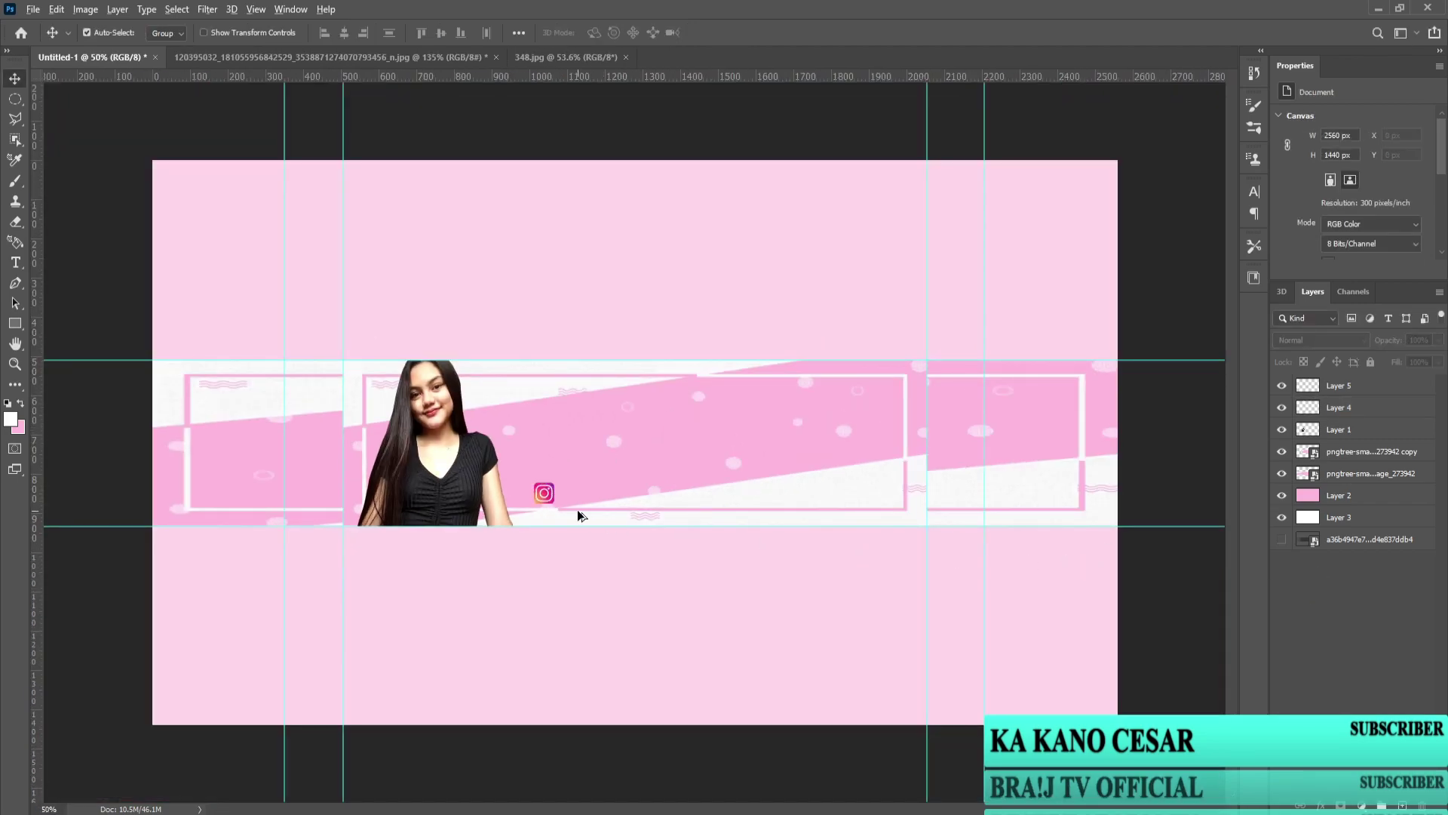
drag(269, 86, 280, 502)
scroll(520, 456, up, 2)
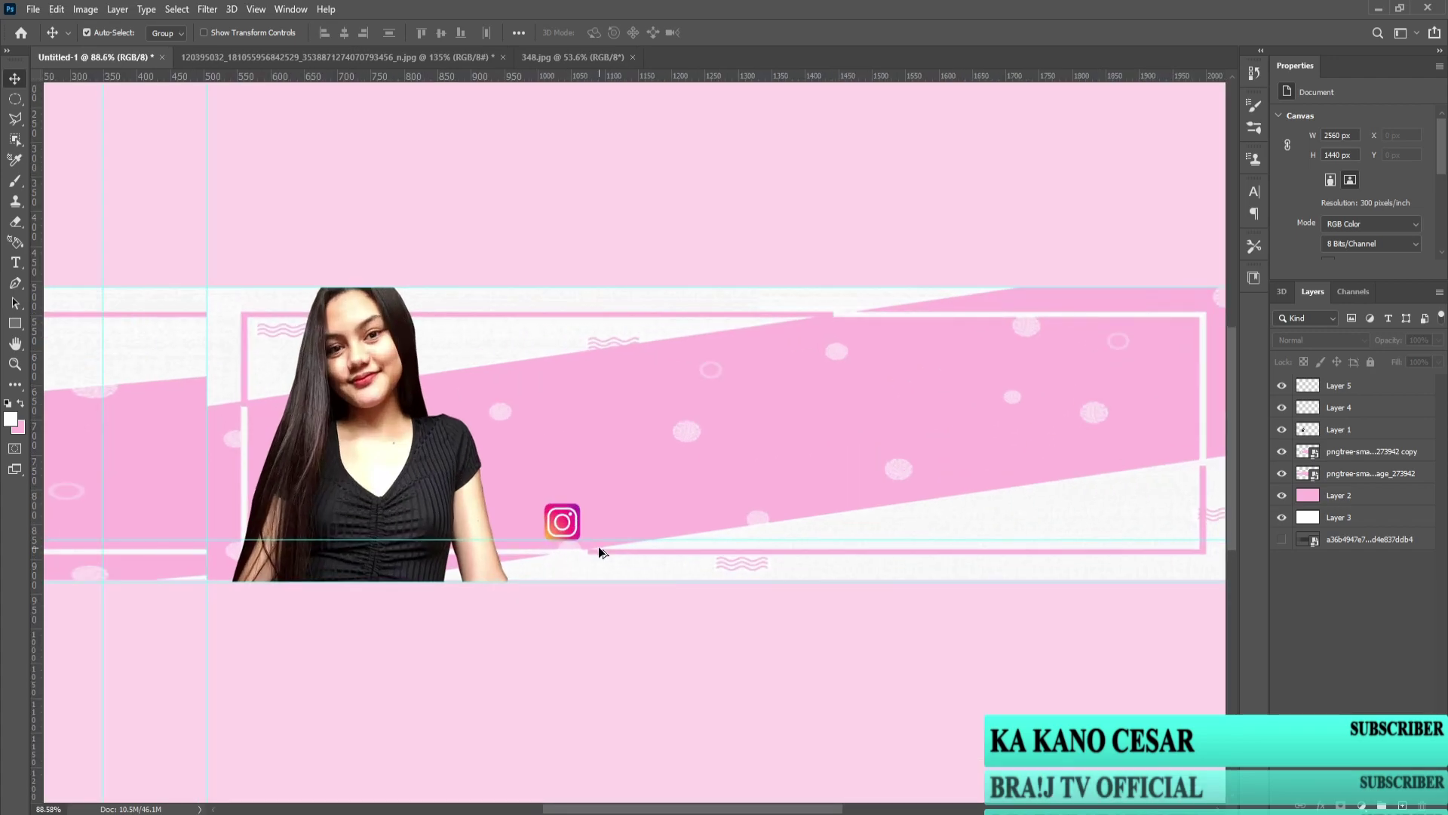
click(570, 526)
drag(573, 524, 575, 525)
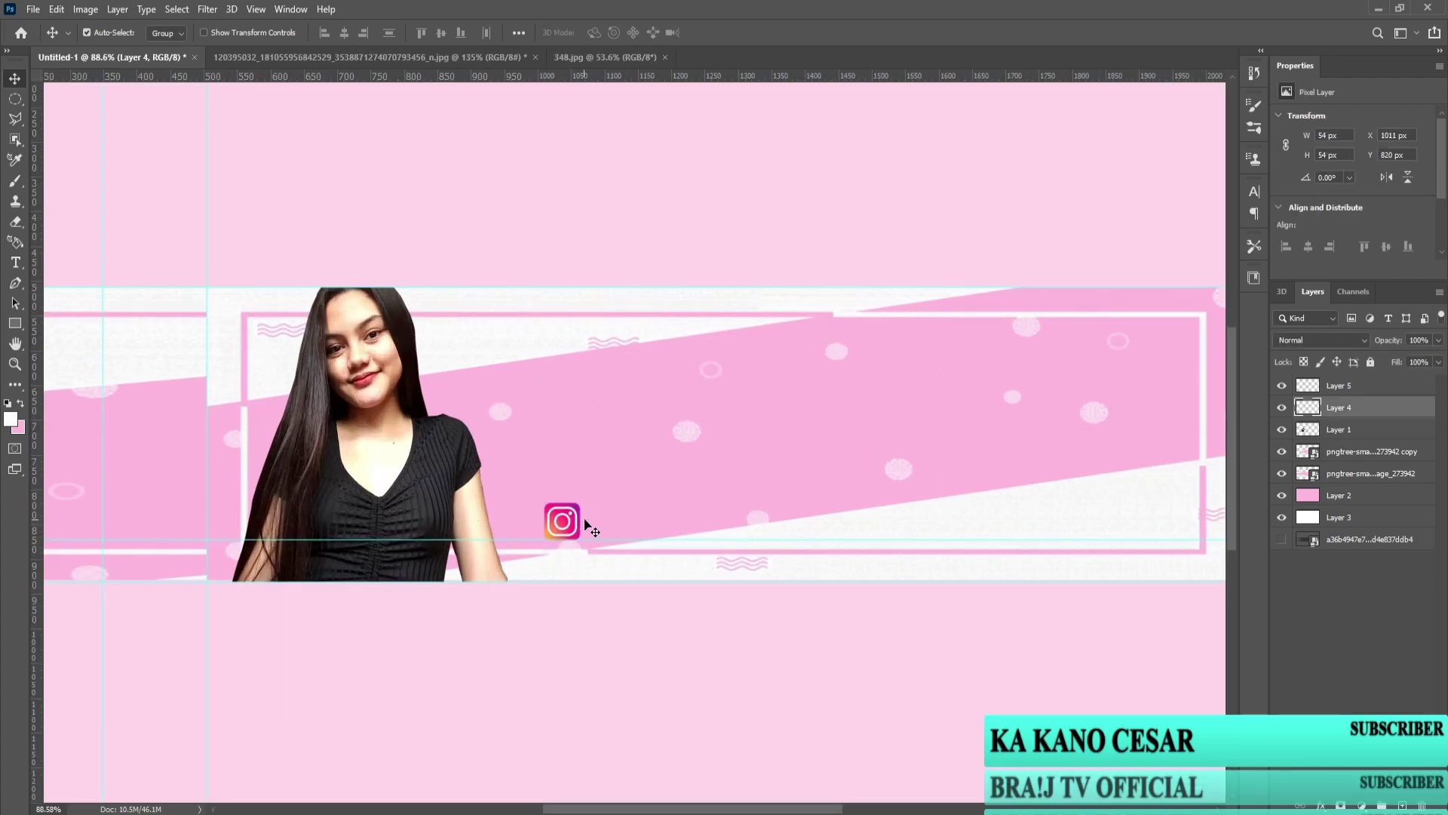
scroll(853, 554, down, 4)
Step: Select the Facebook icon in 348.jpg and drag it into the banner
click(316, 60)
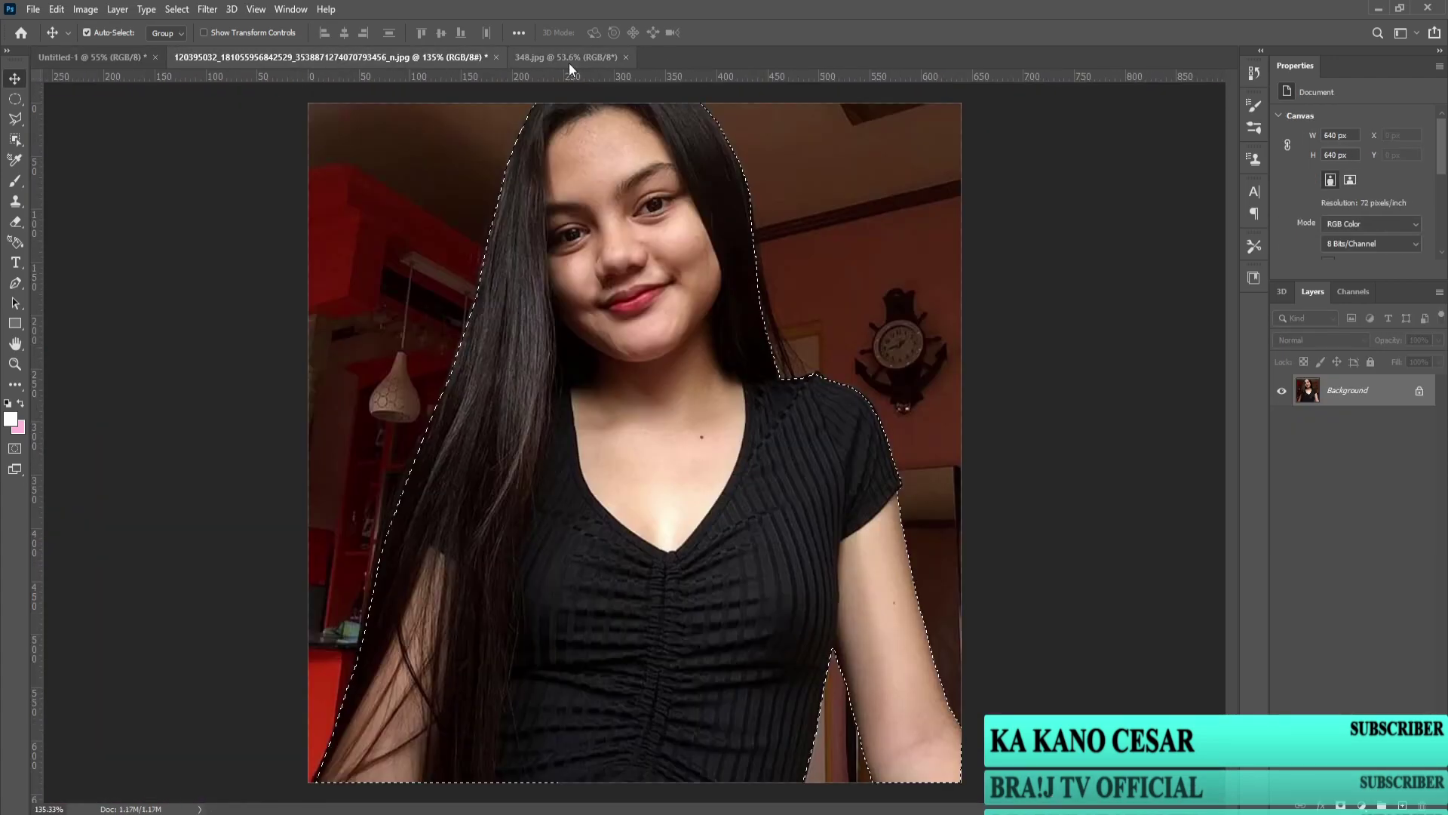
click(569, 58)
key(w)
drag(446, 326, 685, 566)
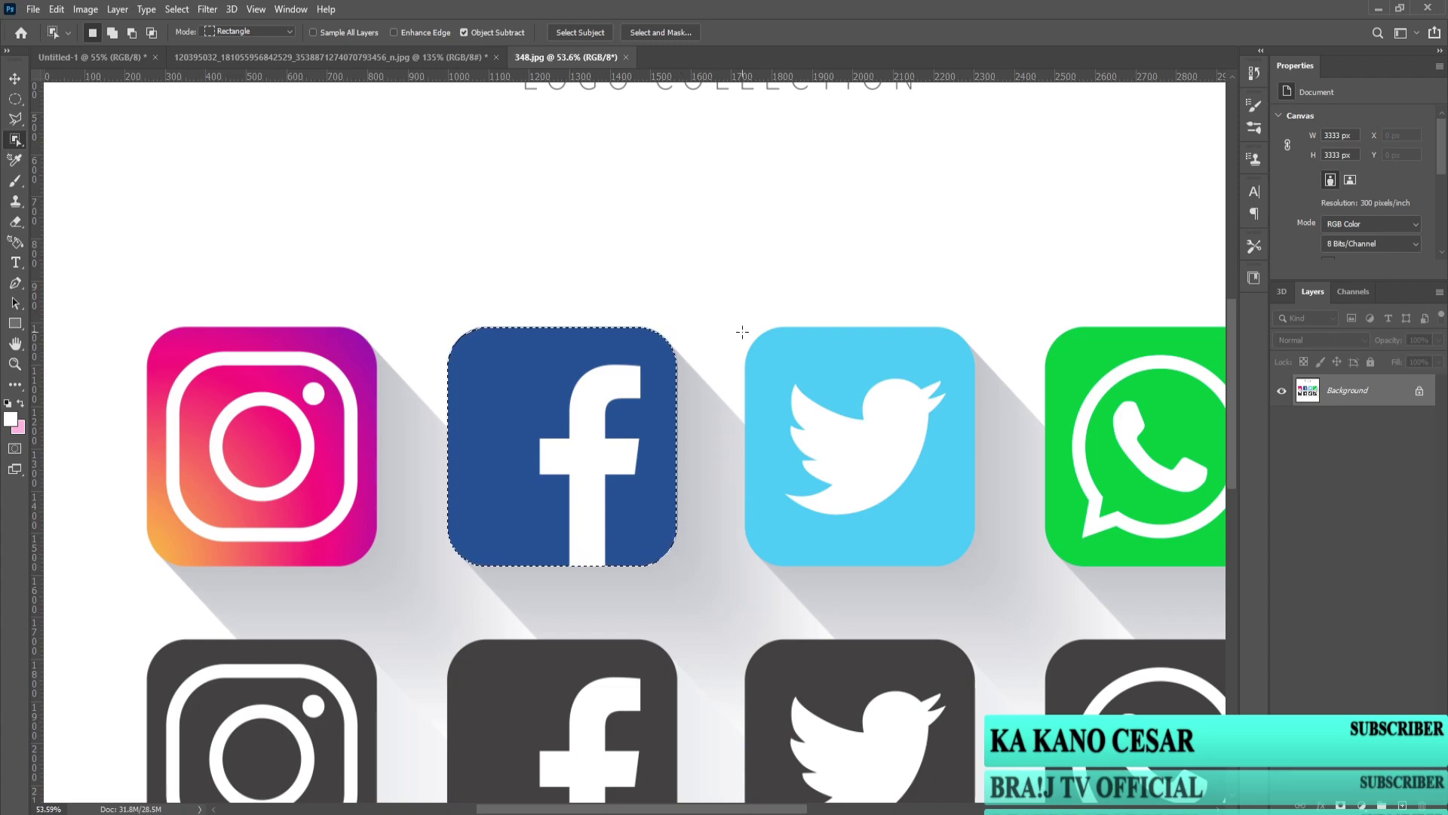
click(14, 80)
drag(495, 434, 123, 68)
drag(550, 499, 581, 484)
scroll(583, 483, up, 3)
Step: Add guides and resize the straightened Facebook icon to match the Instagram icon
key(ctrl+t)
drag(799, 294, 667, 462)
scroll(517, 514, up, 3)
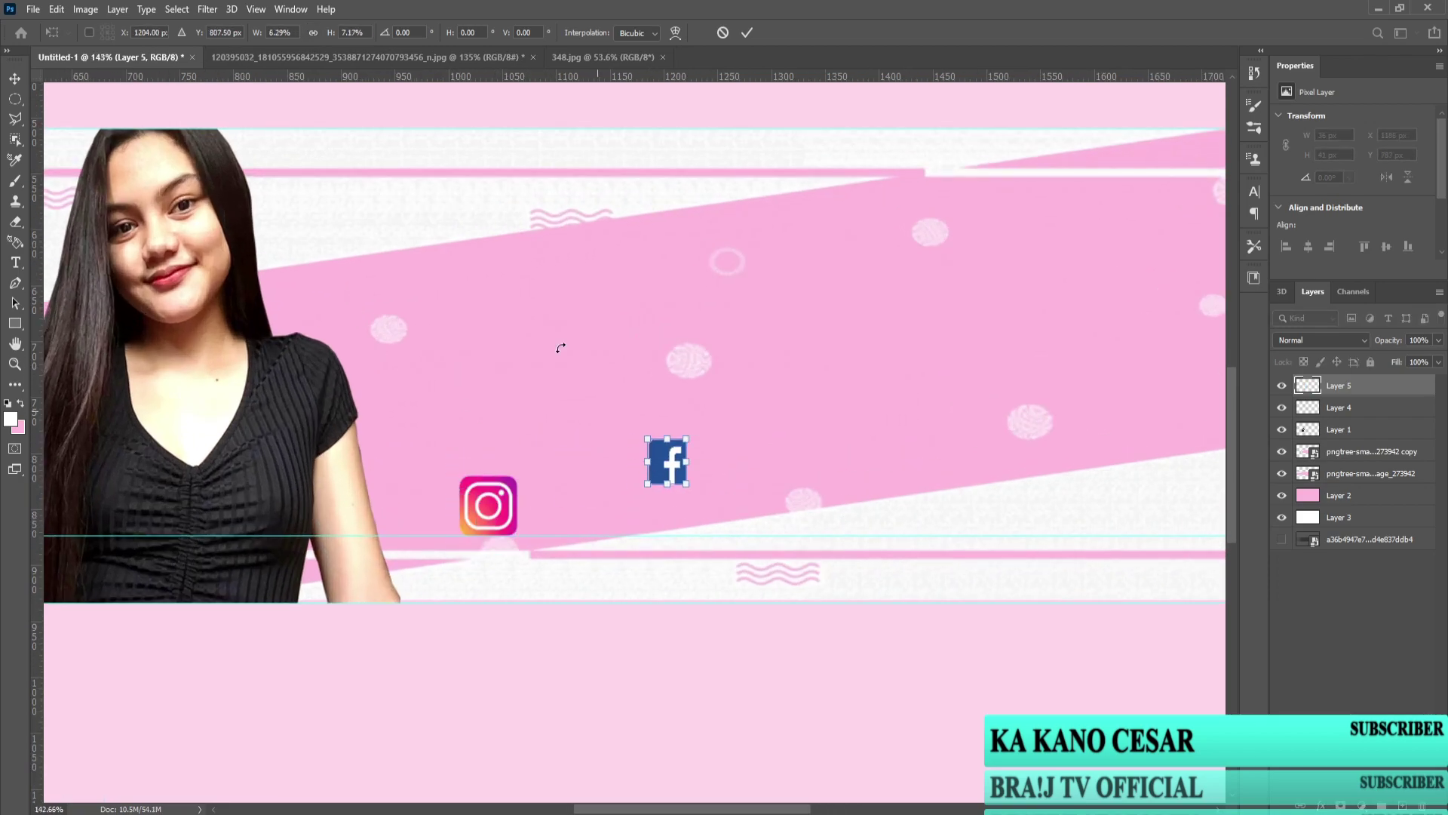
drag(38, 326, 460, 389)
drag(38, 447, 518, 510)
drag(411, 77, 401, 475)
drag(678, 468, 534, 502)
drag(606, 658, 606, 658)
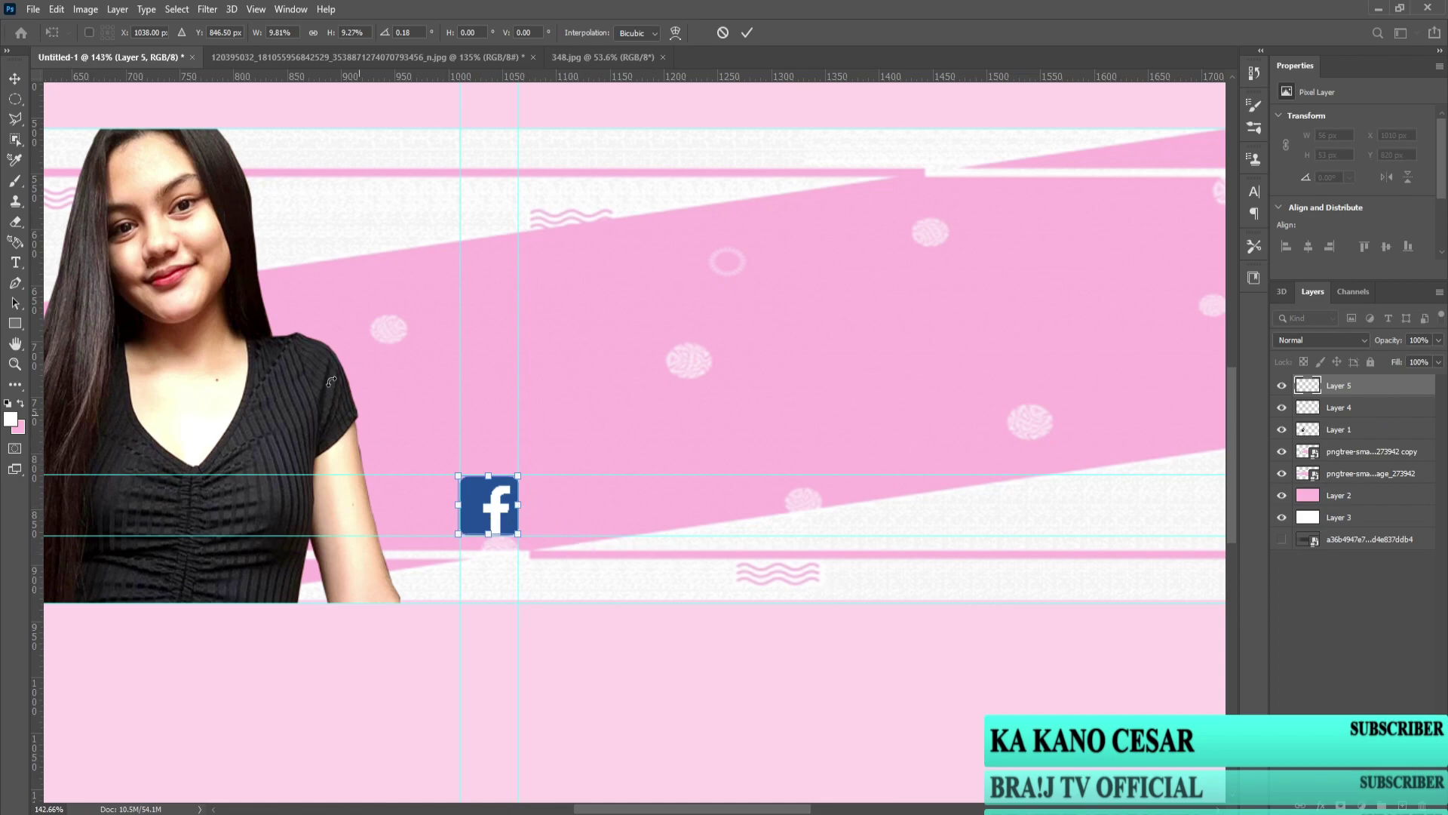
key(Return)
Step: Move the Facebook icon to the right of Instagram on the same row
drag(490, 521, 1005, 527)
key(ctrl+0)
drag(743, 504, 834, 504)
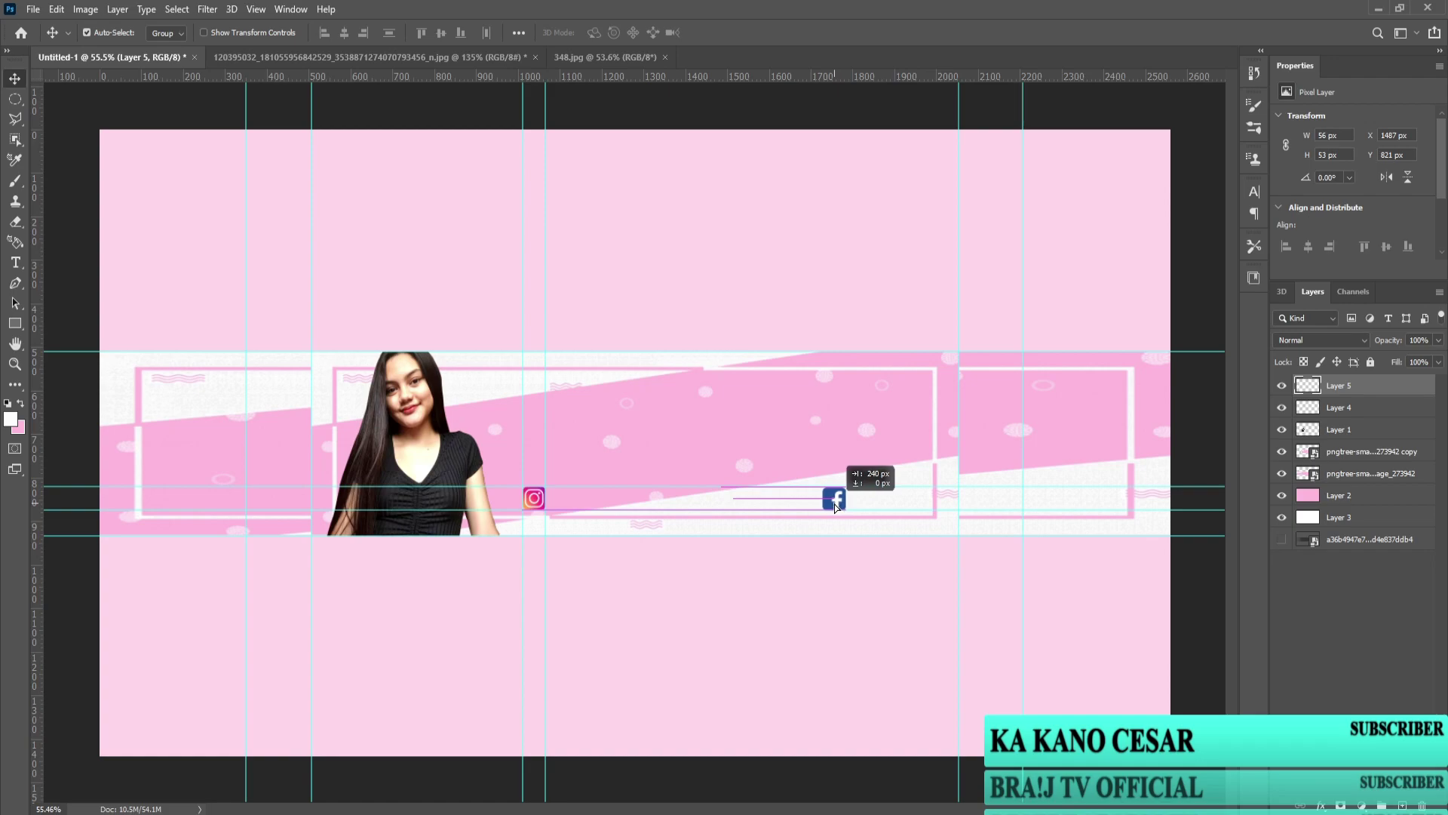
Step: Select the Twitter logo in 348.jpg and copy it into the banner
click(605, 56)
key(ctrl+d)
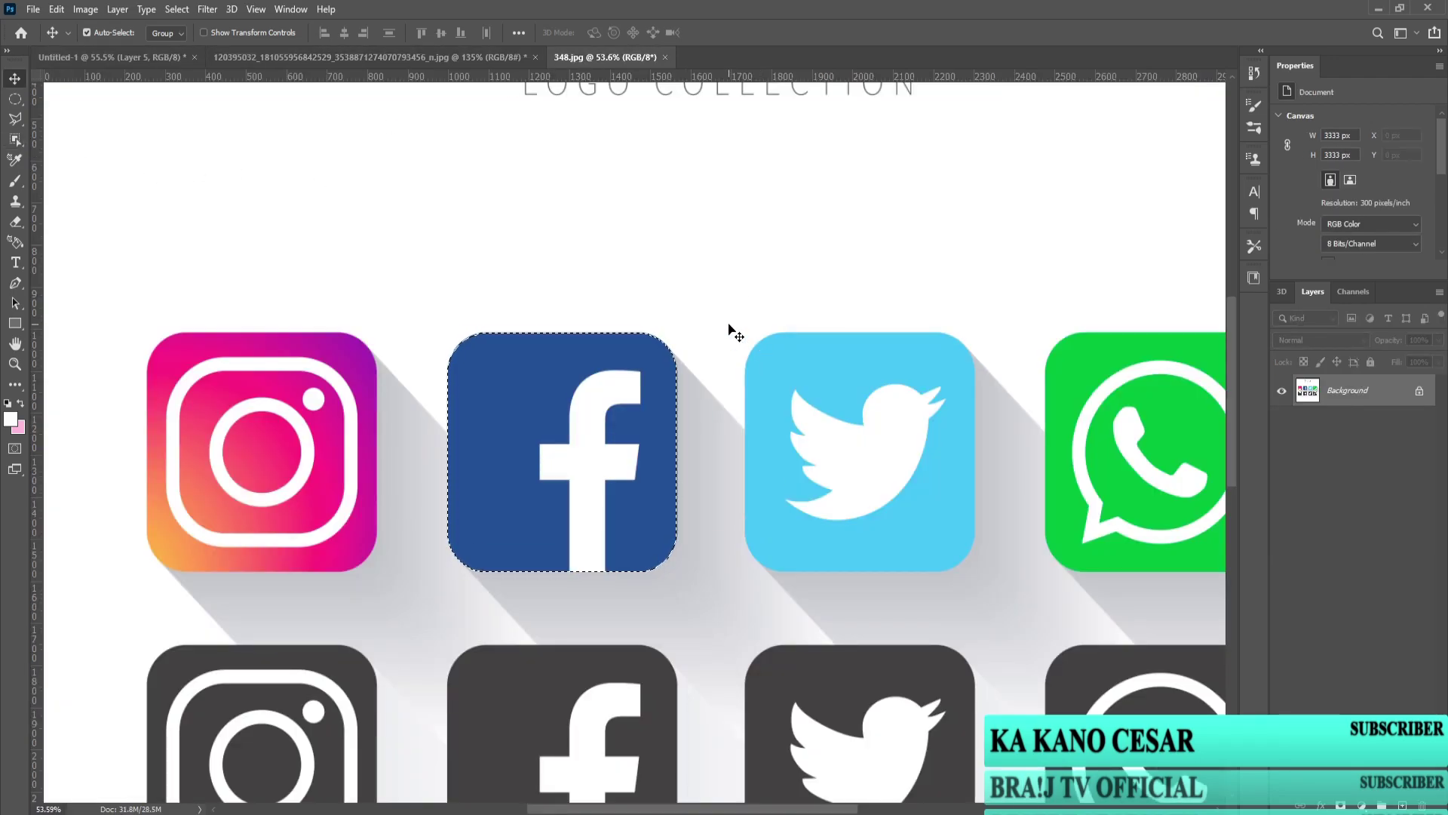
click(15, 140)
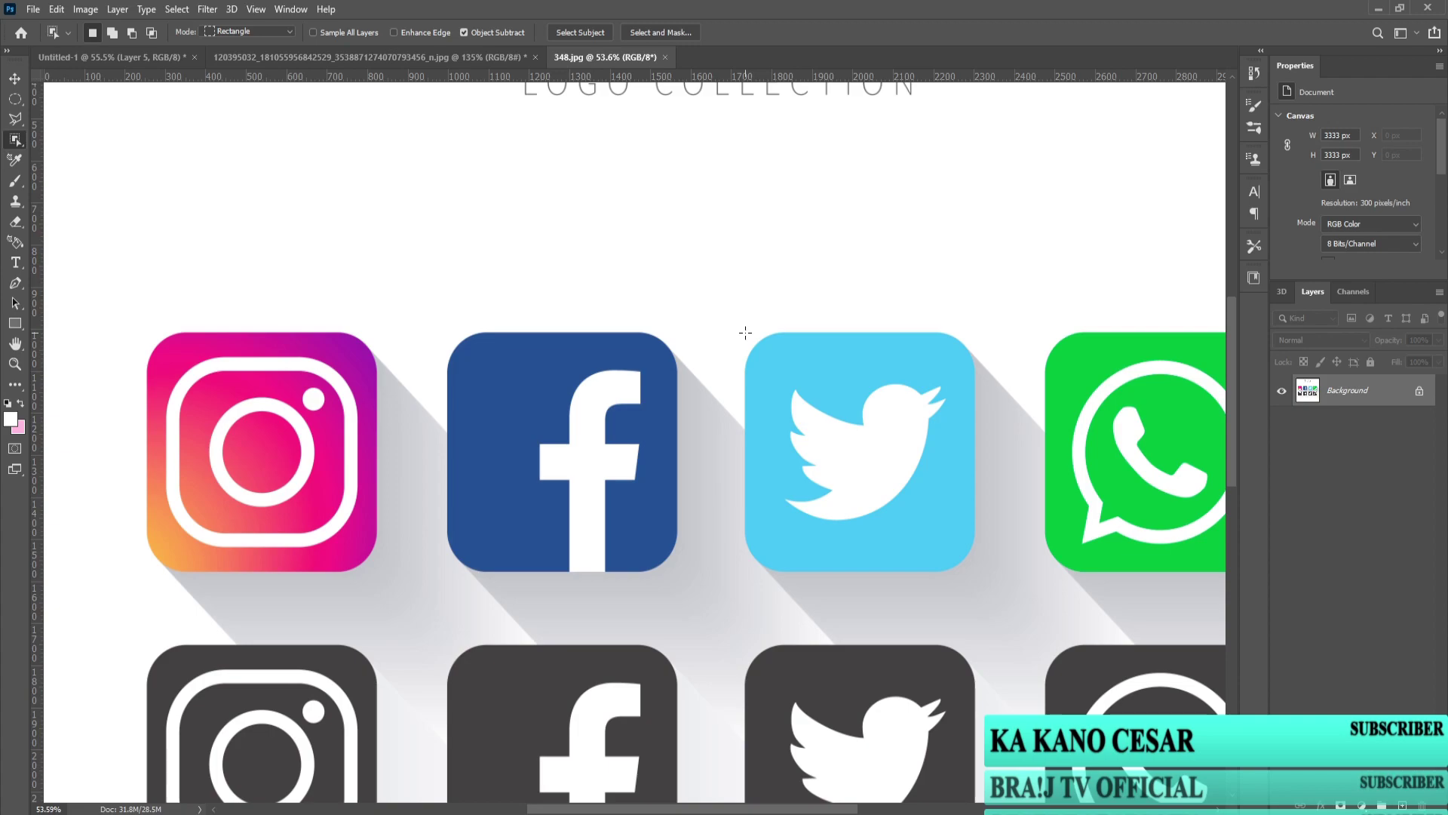
drag(742, 332, 979, 579)
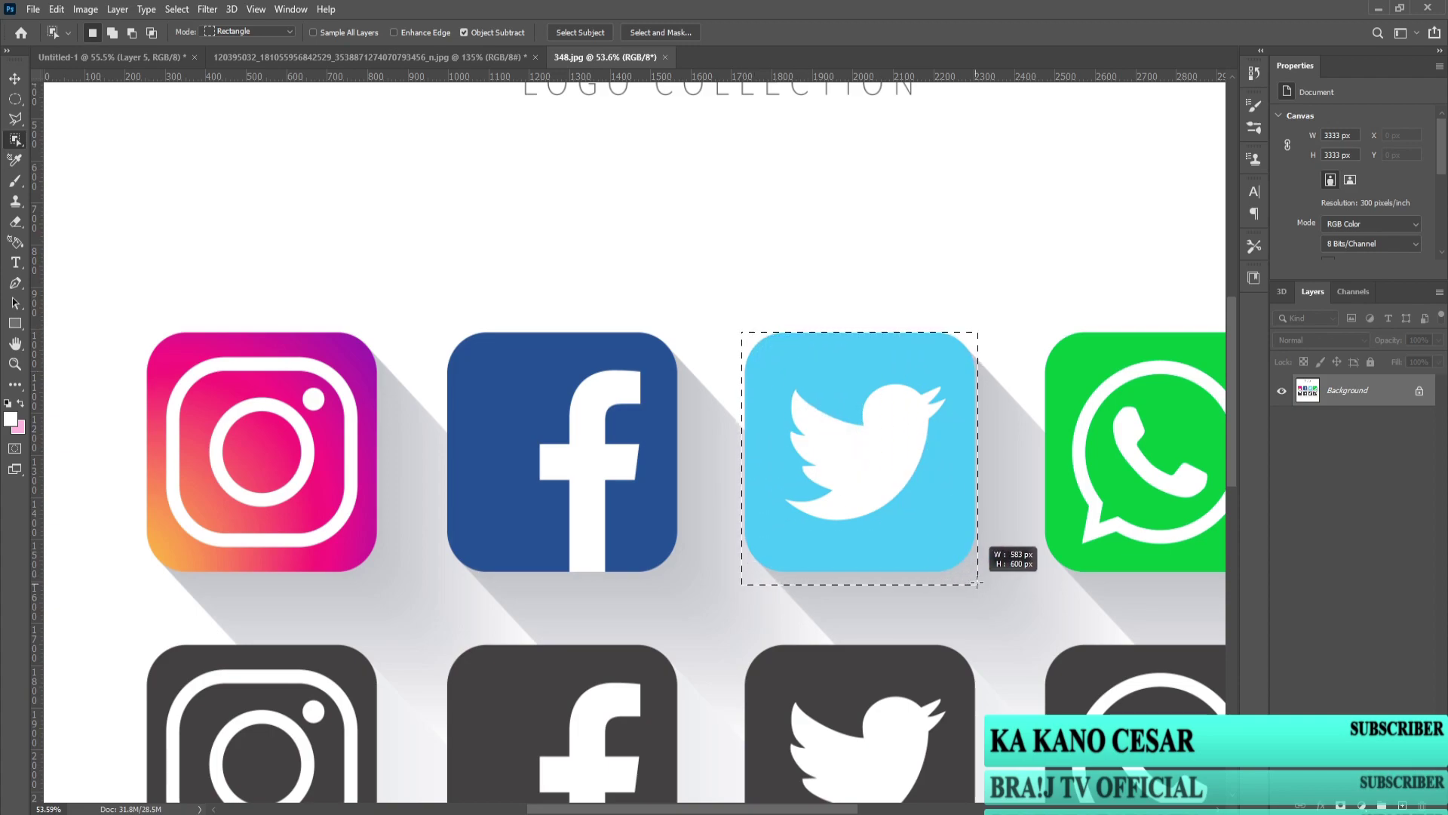
key(v)
drag(752, 407, 666, 489)
Step: Scale the Twitter logo to 55 px and place it between Instagram and Facebook
key(ctrl+t)
drag(877, 405, 691, 624)
drag(658, 626, 544, 451)
scroll(547, 506, up, 5)
drag(584, 375, 855, 459)
scroll(789, 572, down, 5)
drag(652, 497, 667, 497)
key(Return)
scroll(523, 424, up, 3)
drag(731, 537, 759, 543)
scroll(759, 543, down, 2)
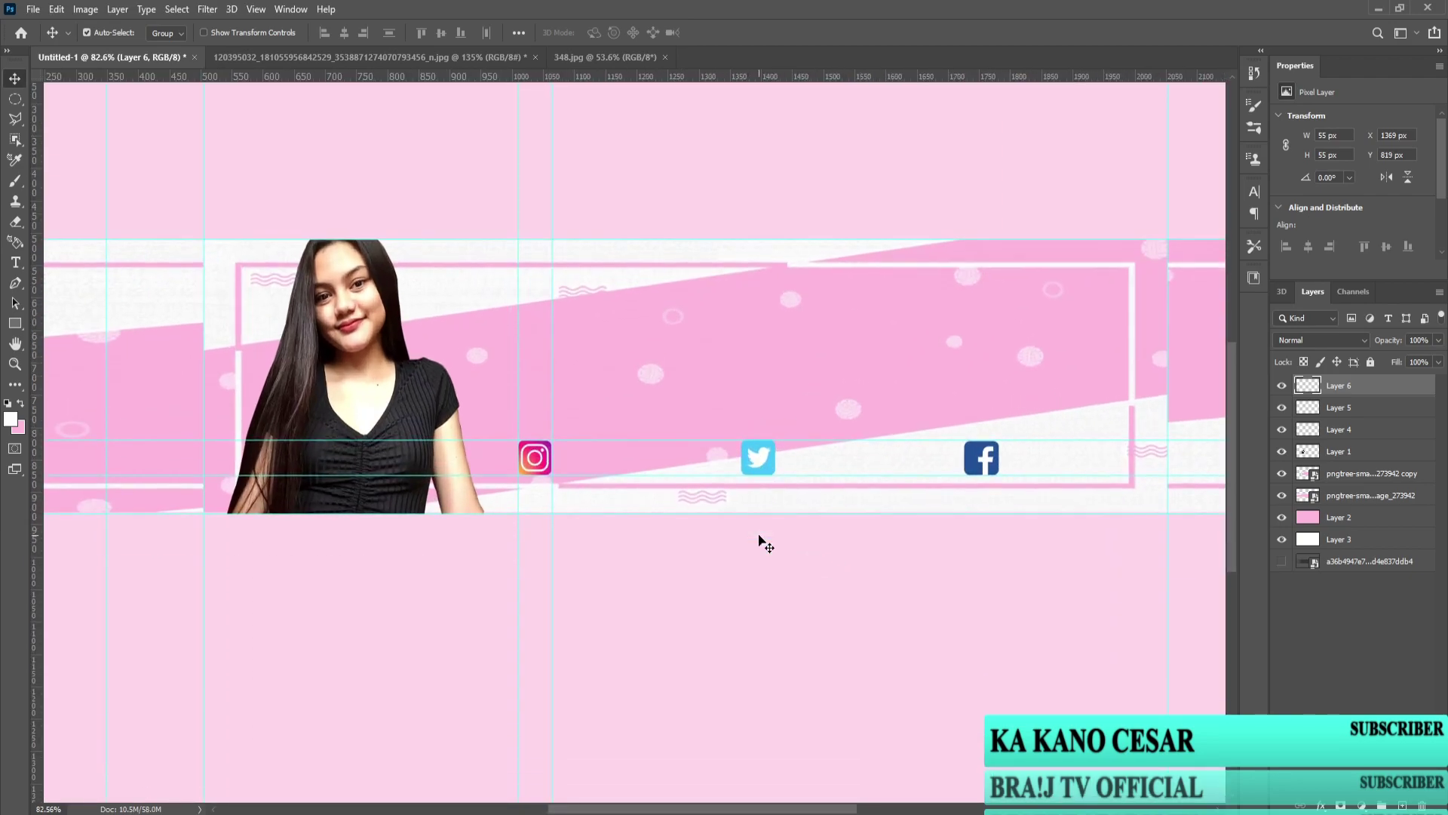
scroll(124, 335, down, 3)
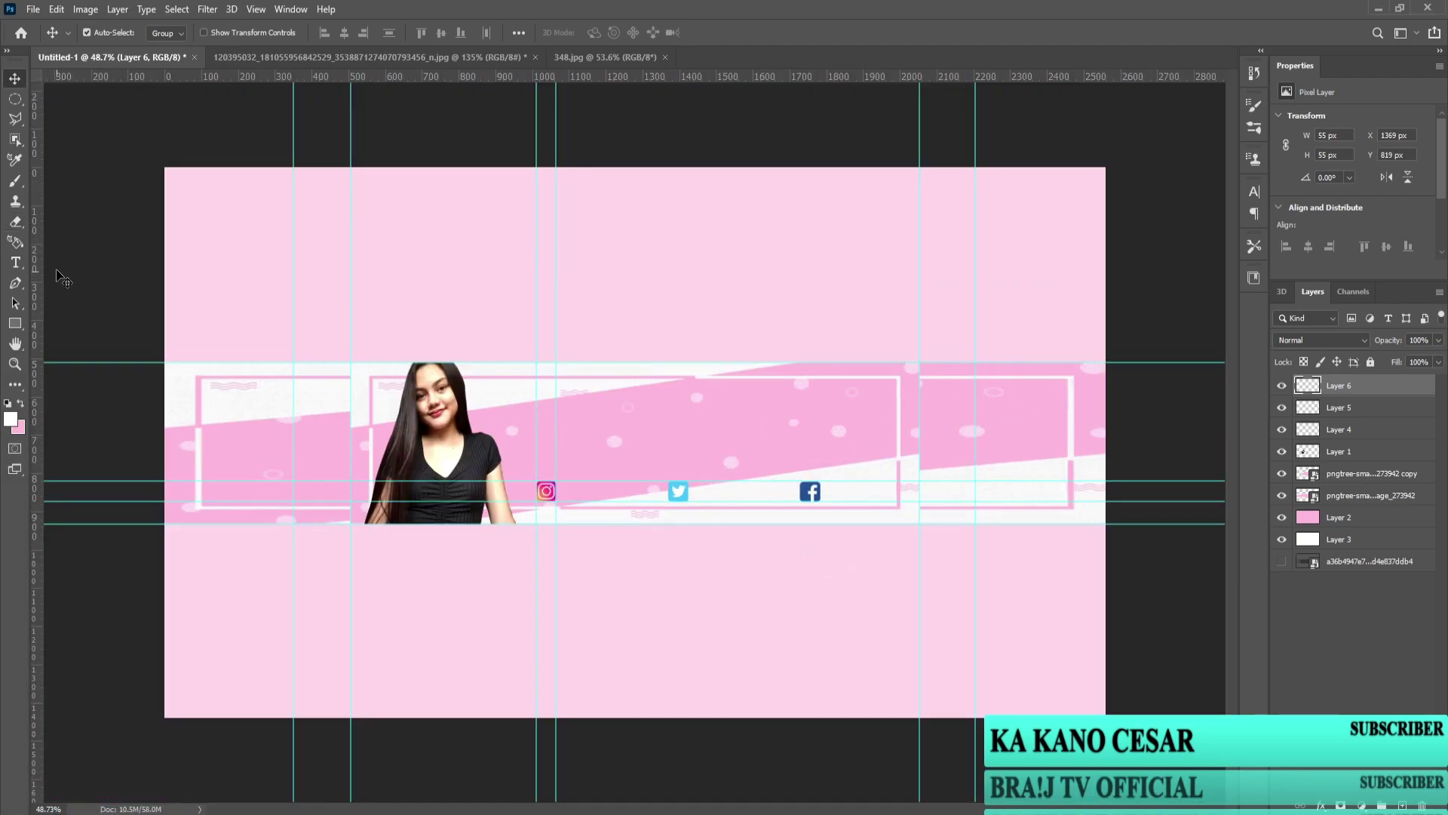
Step: Create a text layer on the banner and set its colour to magenta f000ff
click(16, 262)
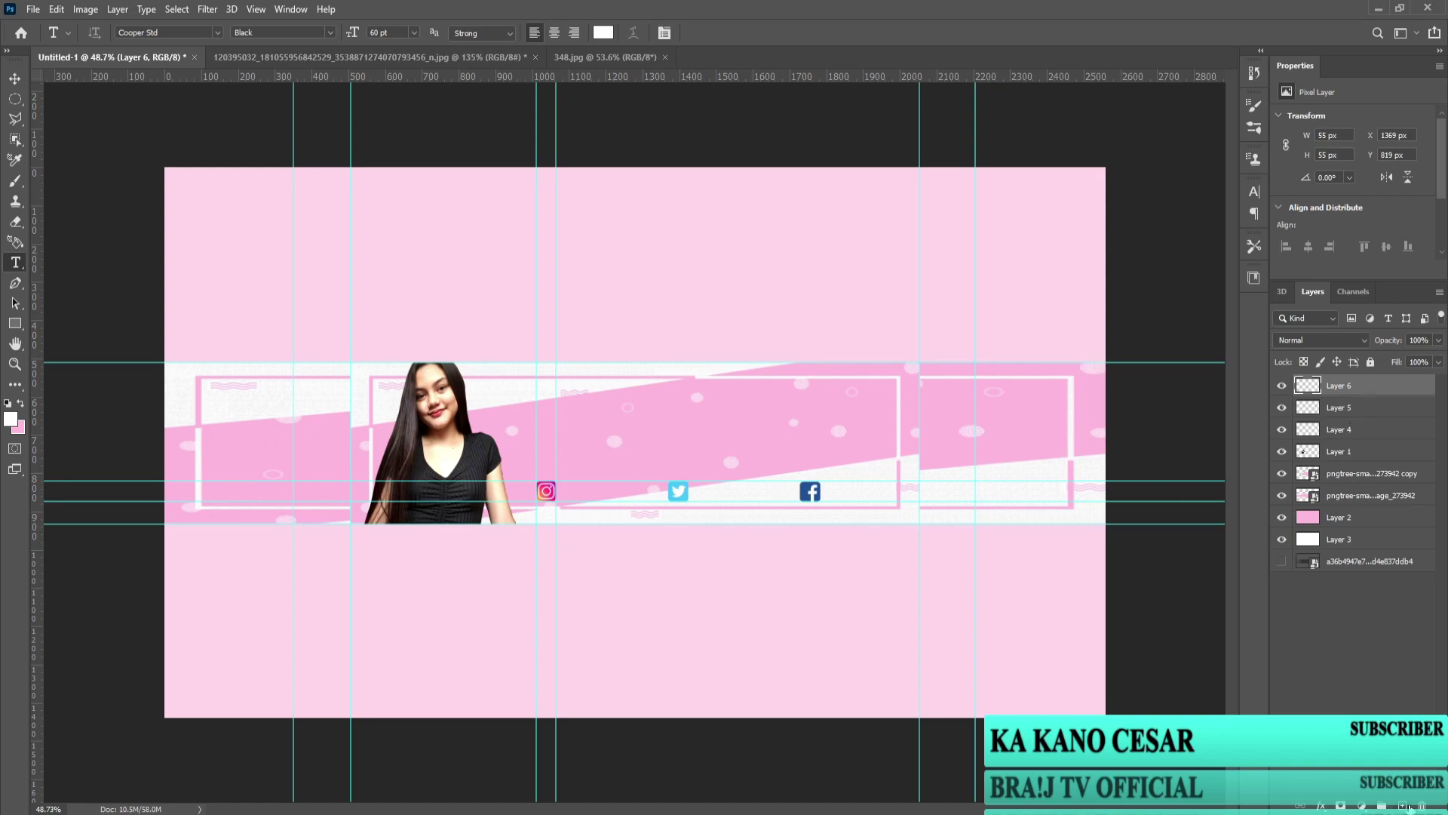
click(580, 419)
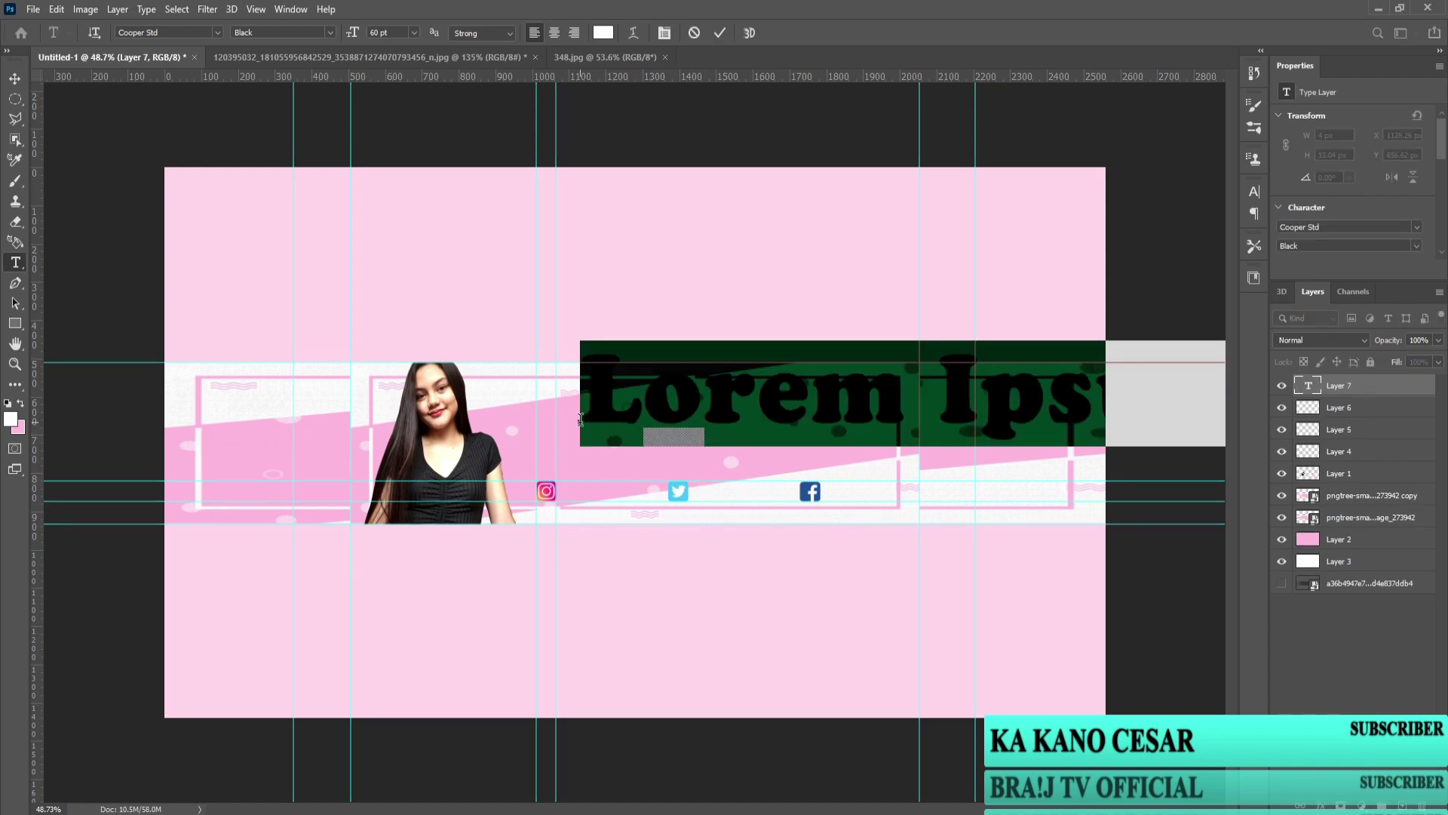
click(604, 32)
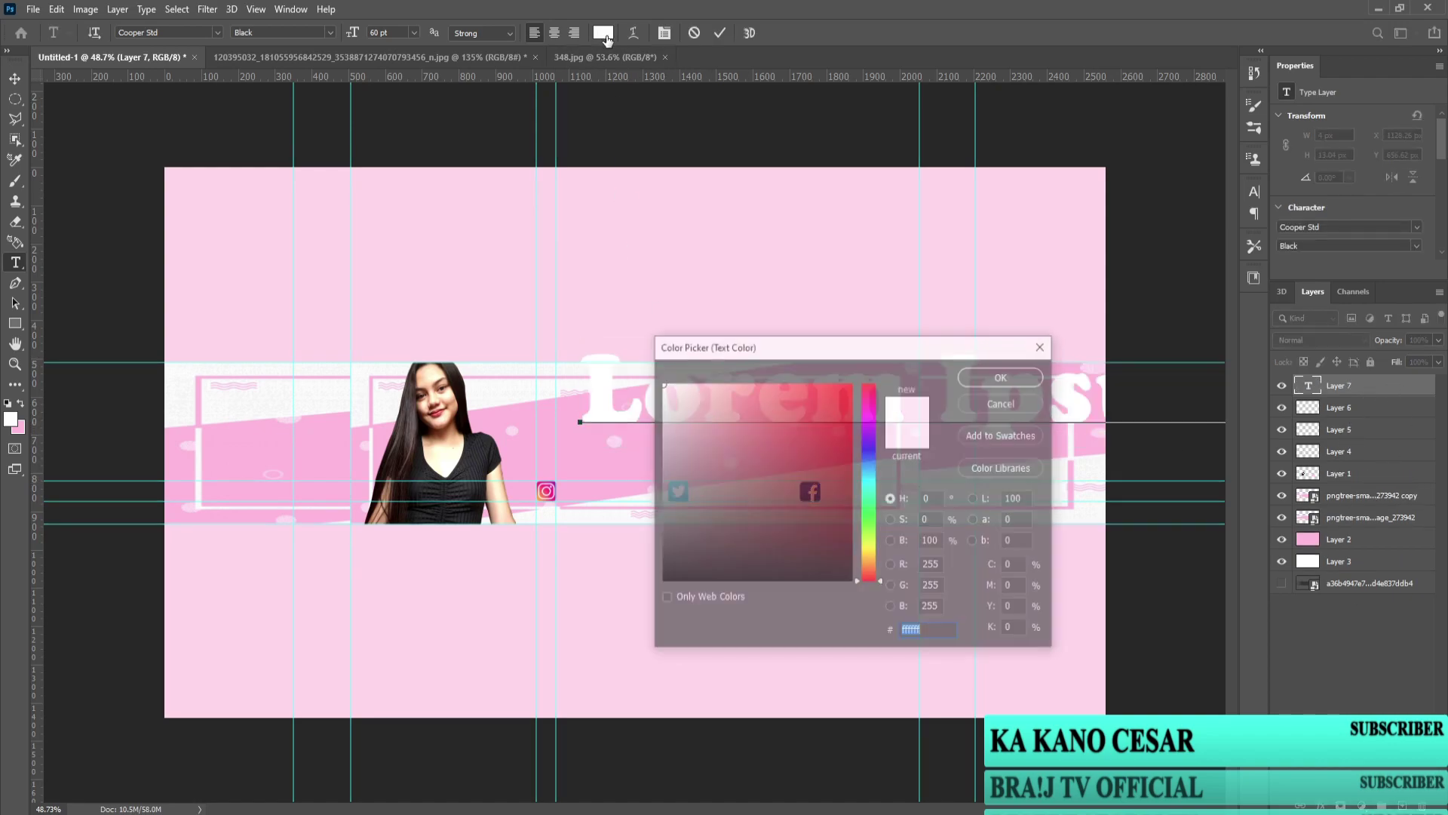
click(869, 418)
click(851, 383)
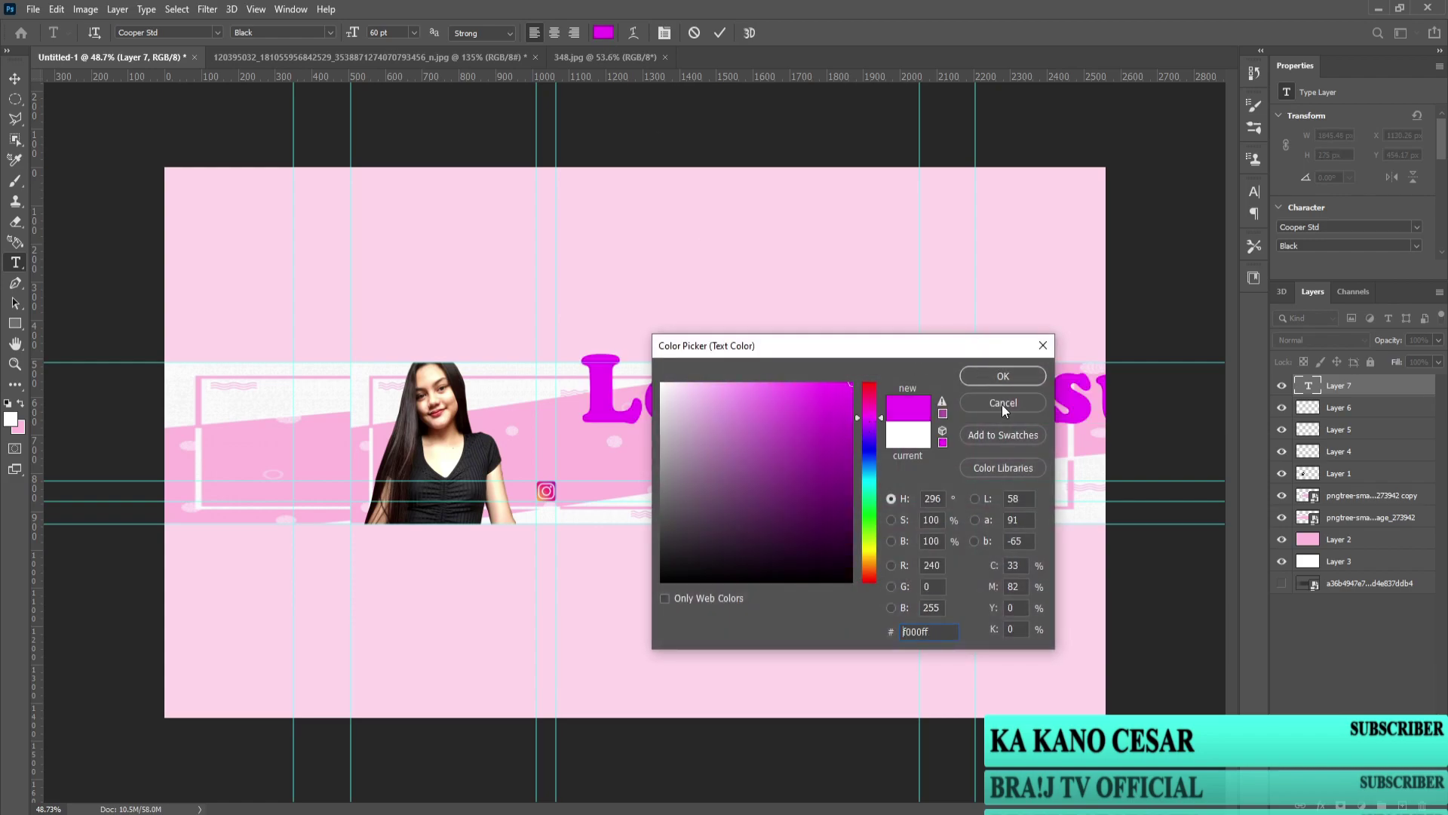
key(Return)
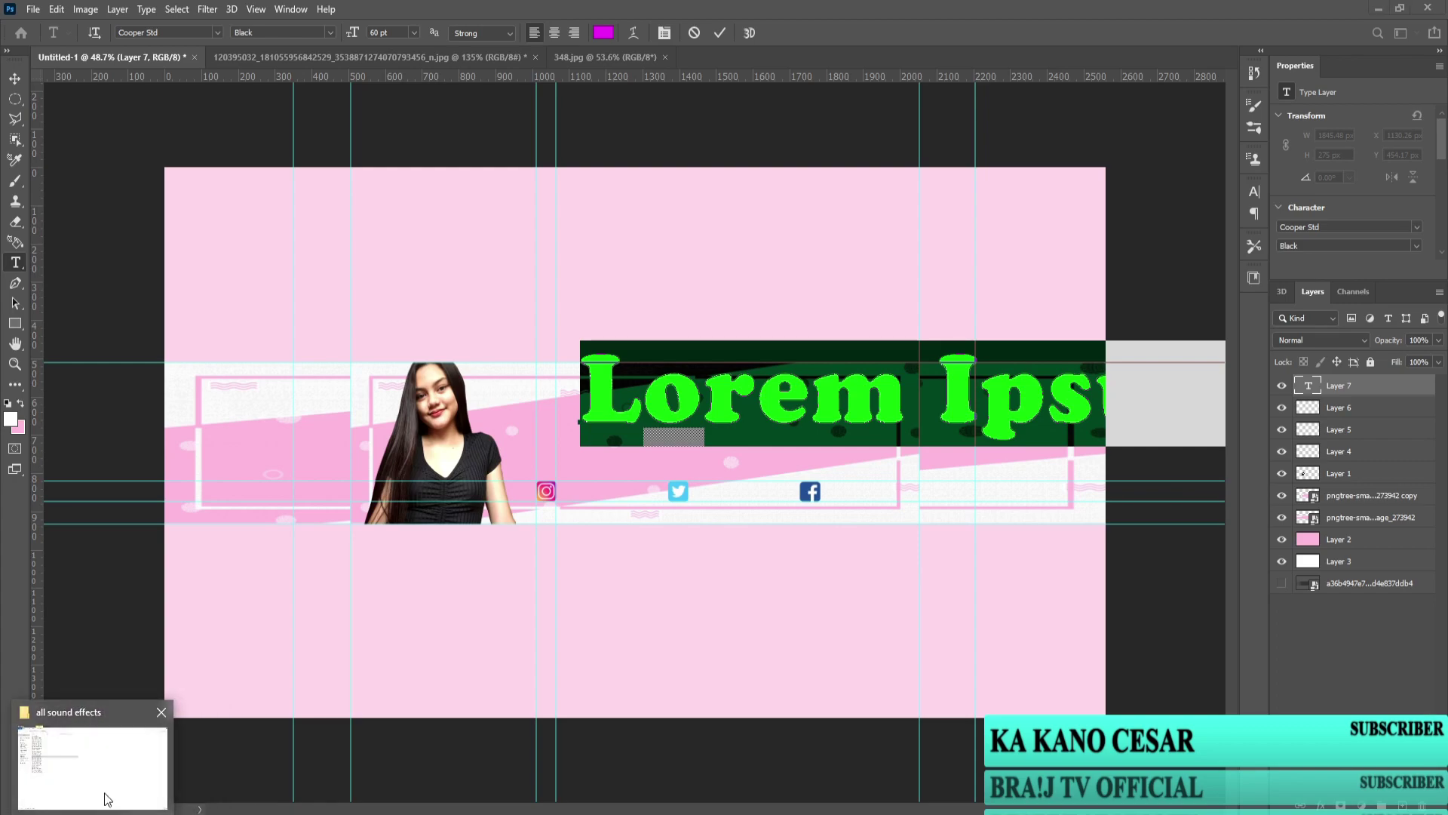
click(109, 796)
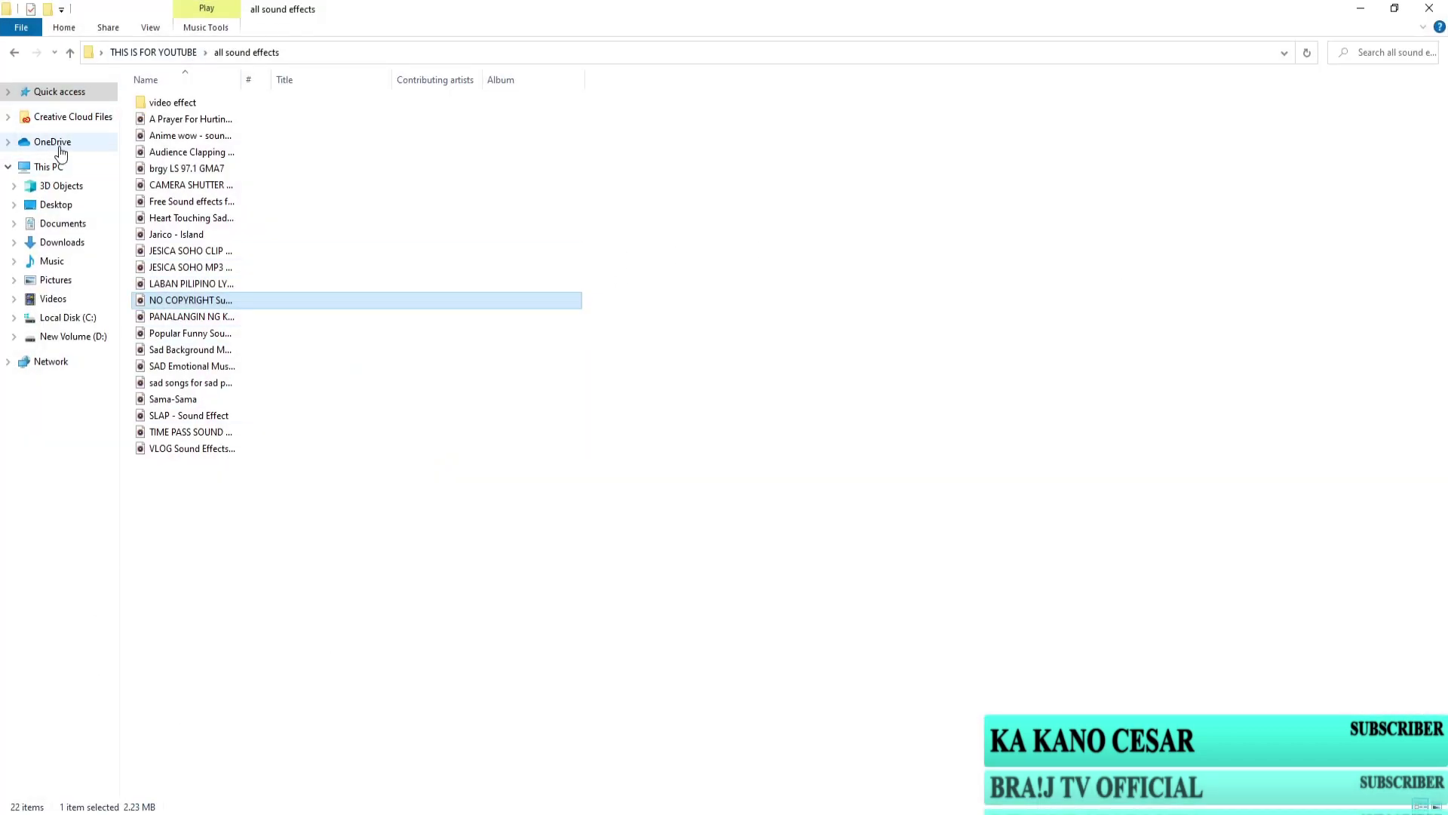
click(1361, 8)
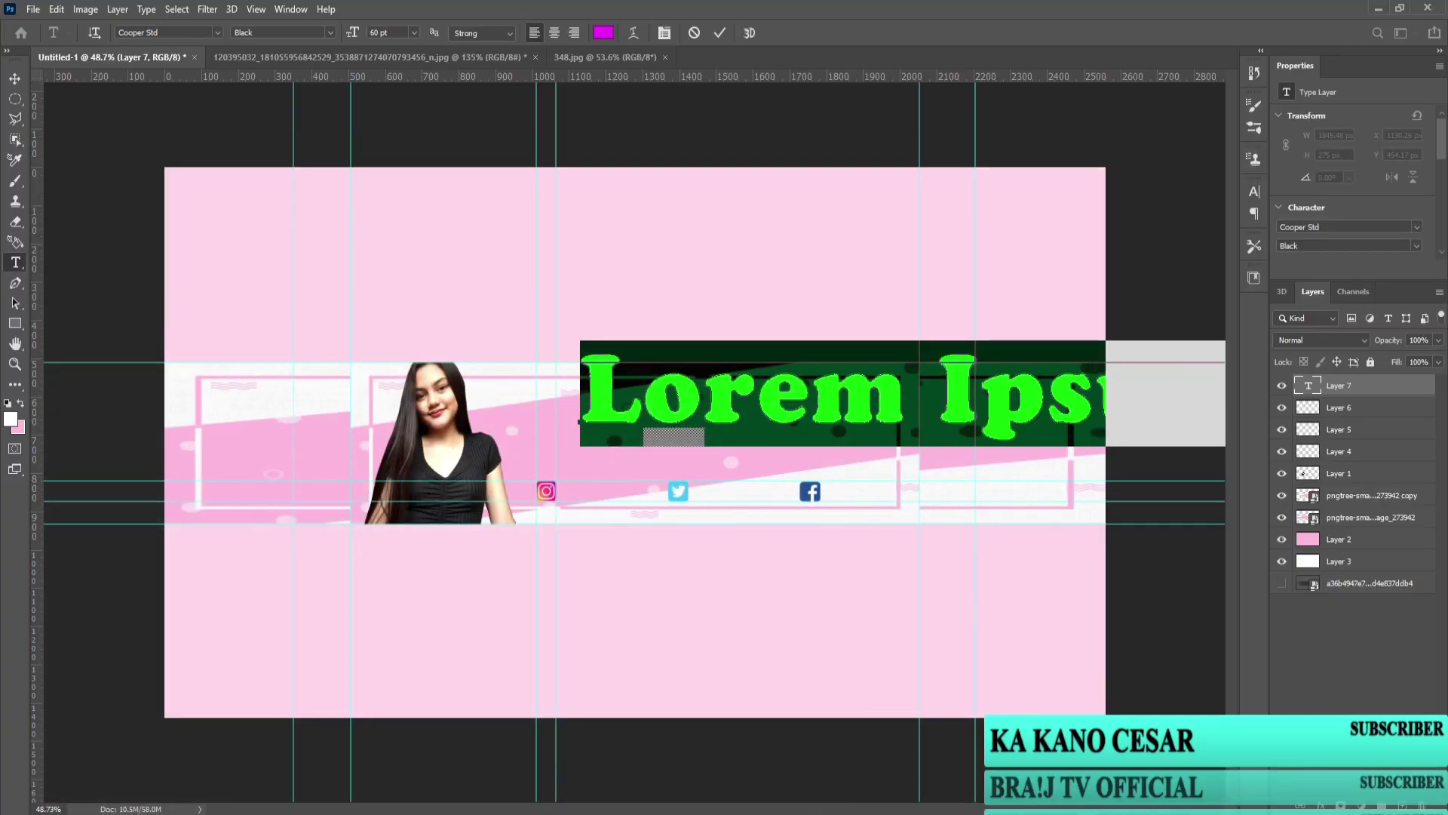
Step: Replace the placeholder text with the channel owner's name as the title
click(763, 408)
key(ctrl+a)
key(BackSpace)
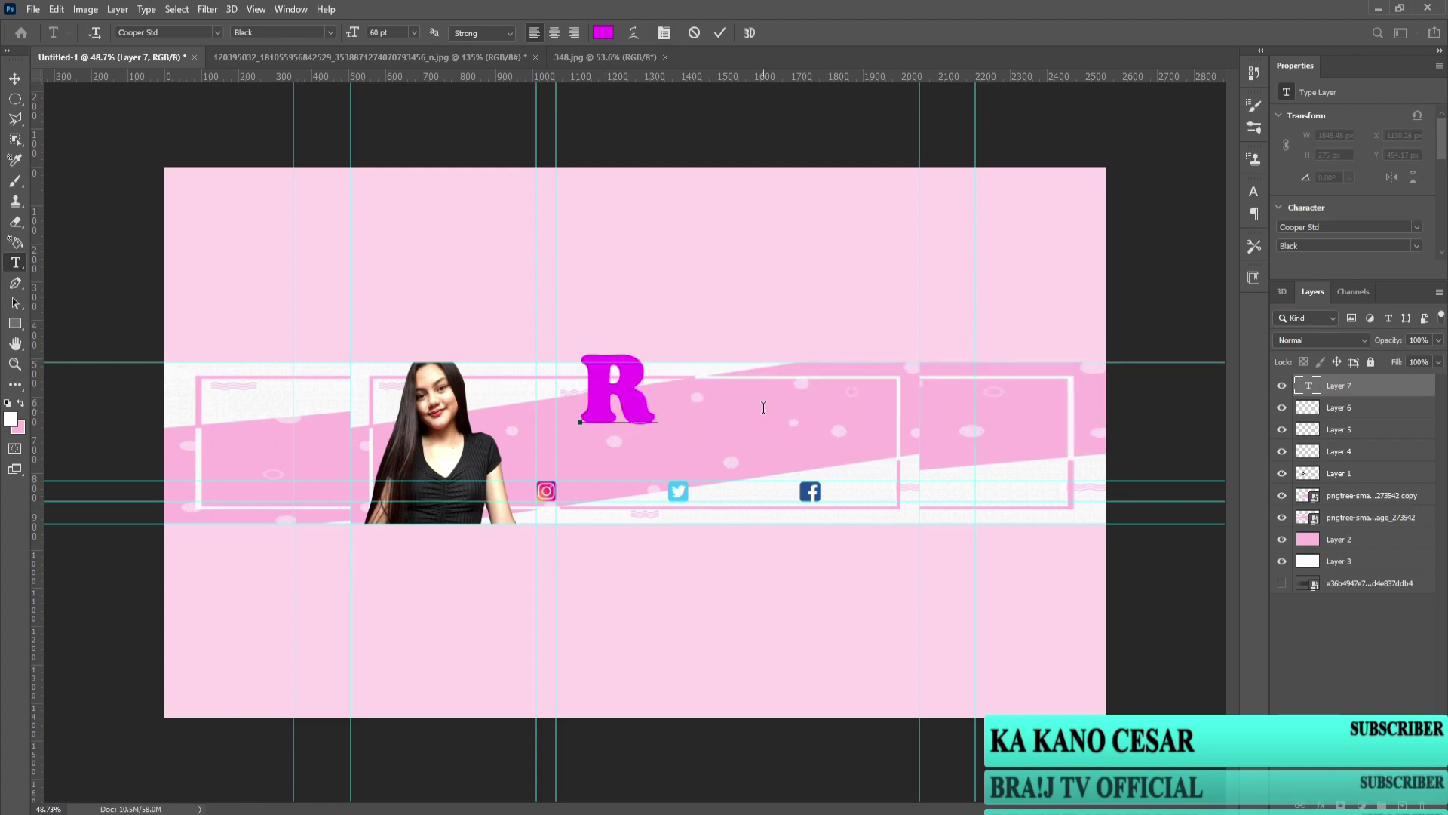
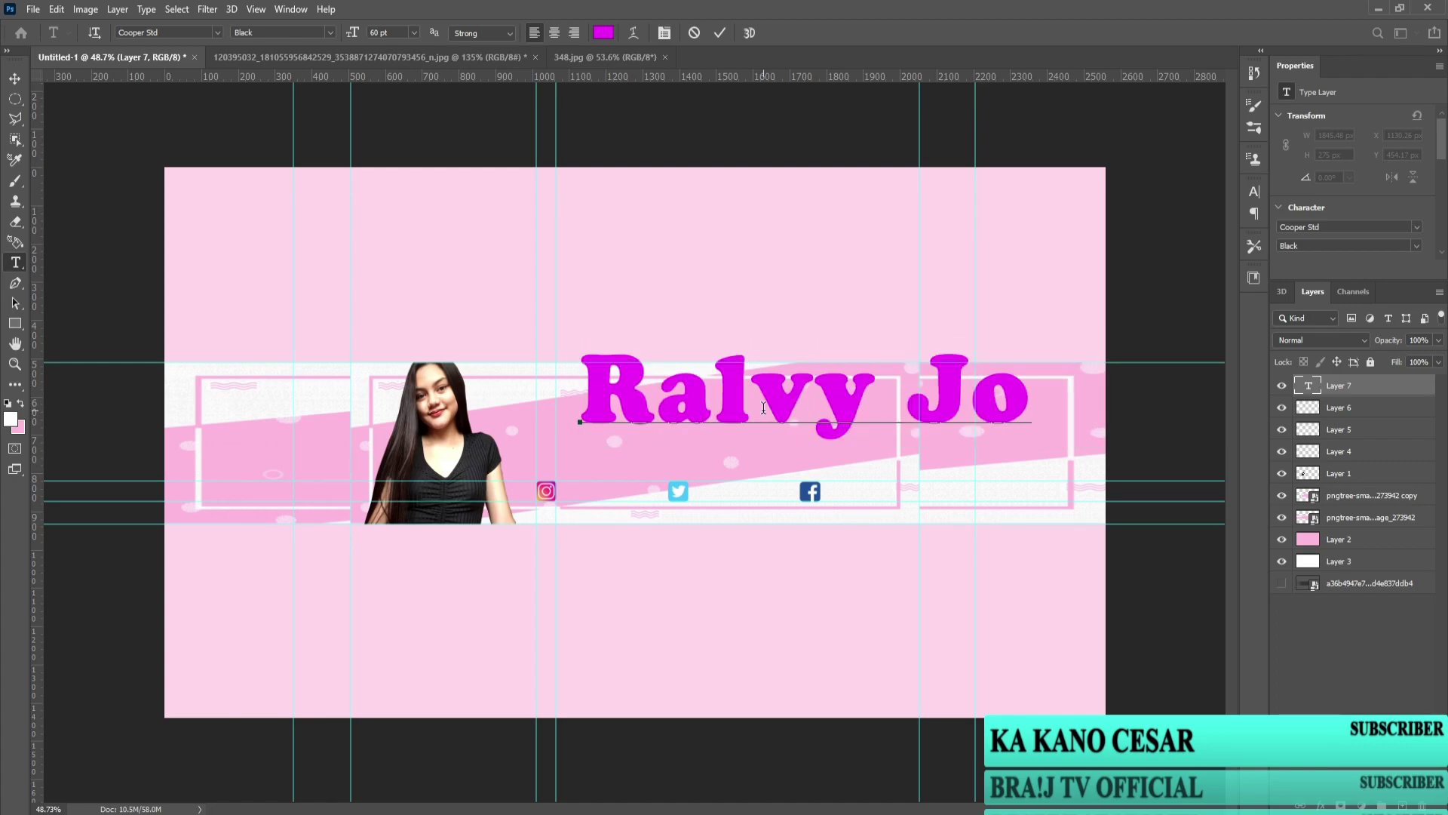
key(ctrl+Return)
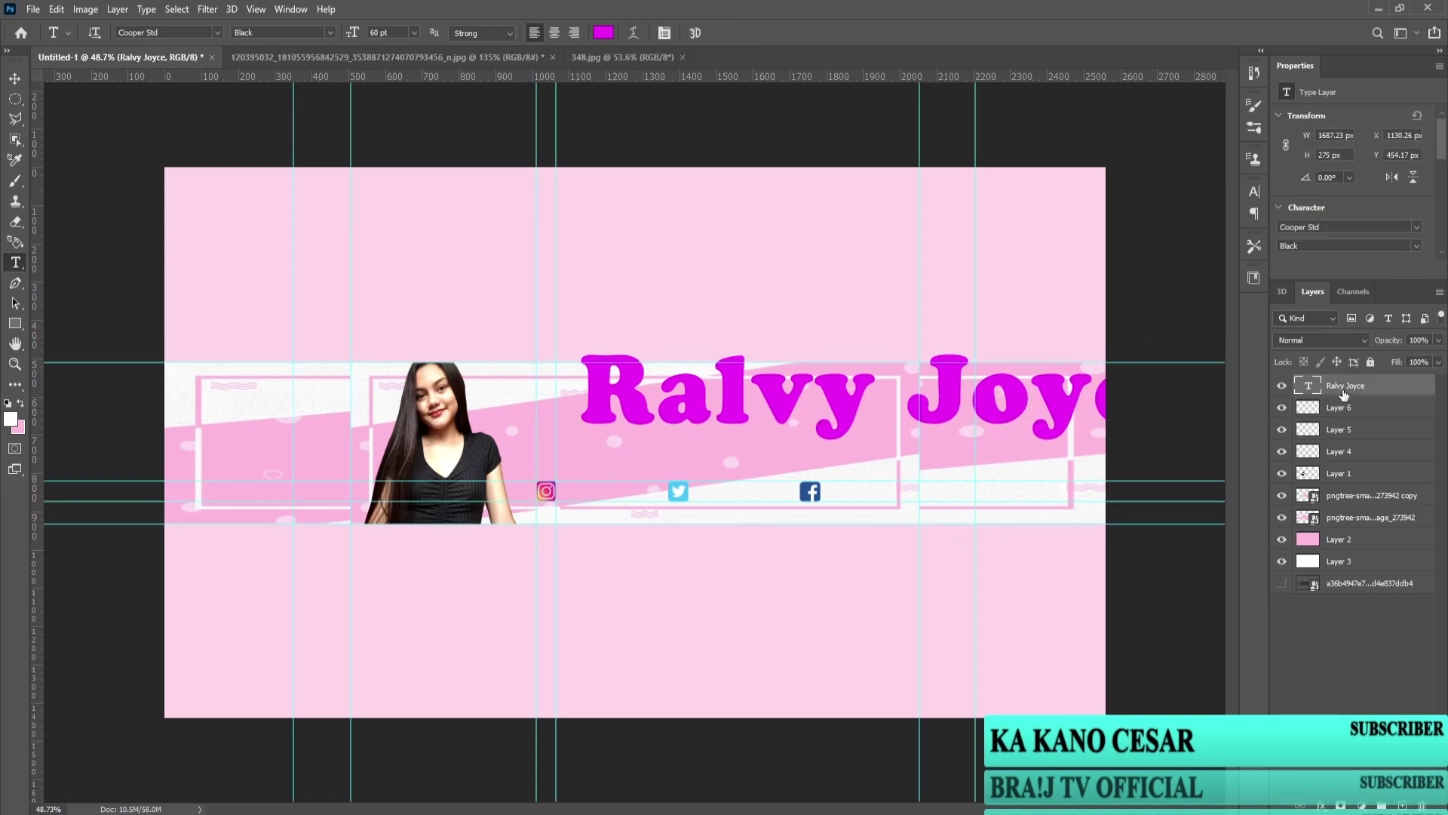
Step: Scale and move the title into the banner frame above the icons
key(ctrl+t)
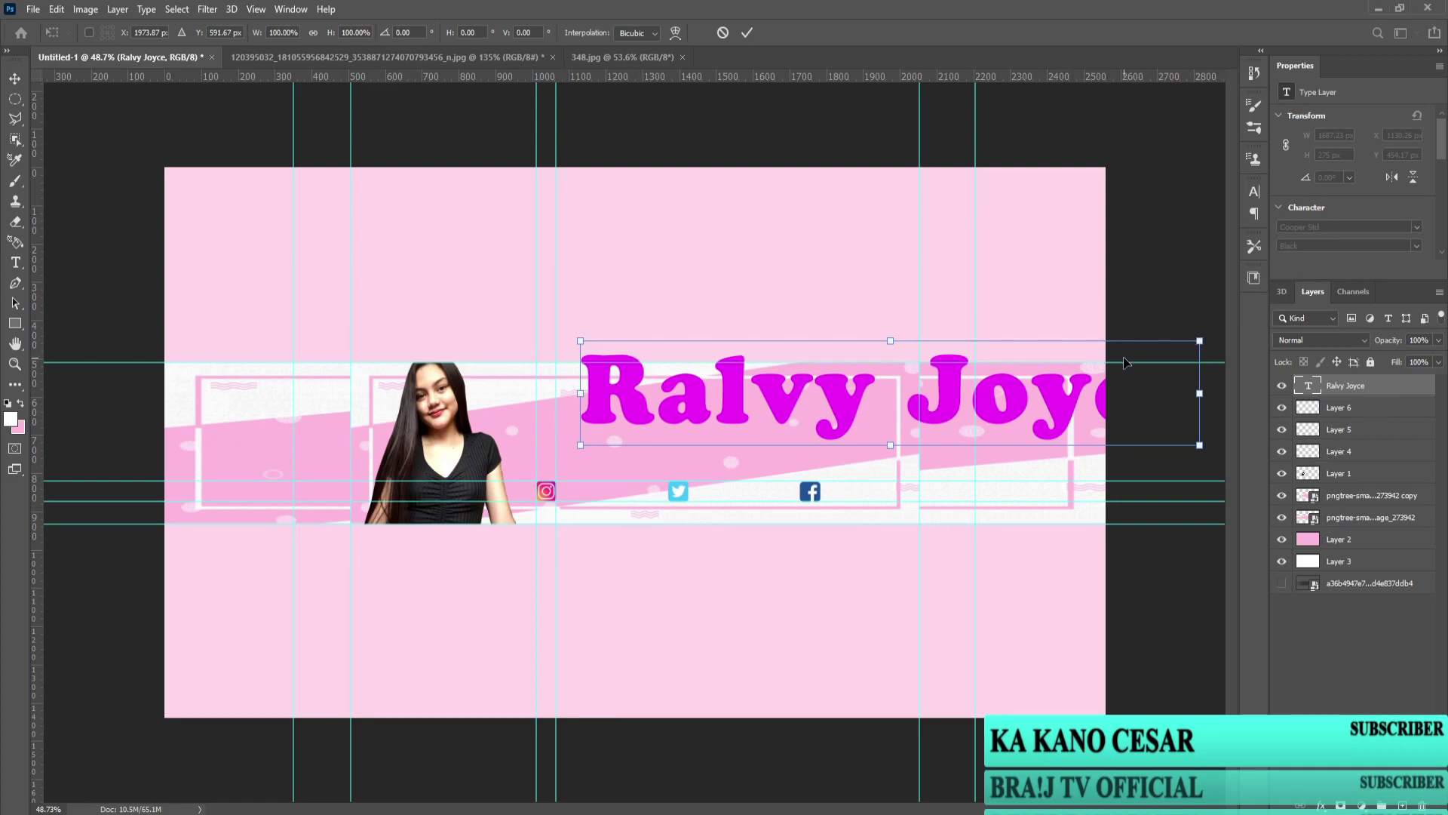
drag(1200, 341, 914, 394)
drag(777, 433, 732, 413)
drag(856, 425, 897, 442)
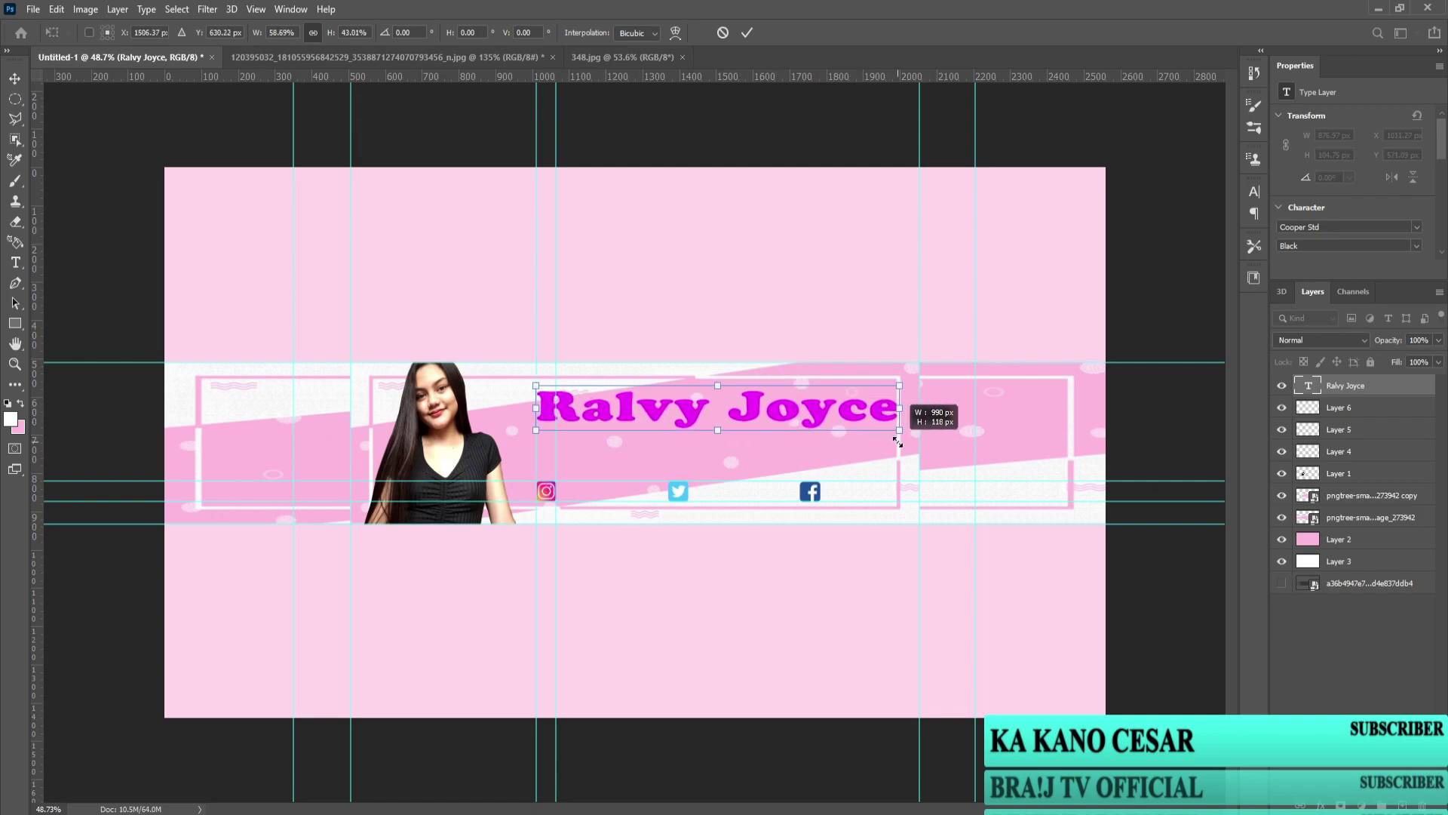
drag(795, 412, 783, 417)
scroll(779, 414, up, 3)
key(Return)
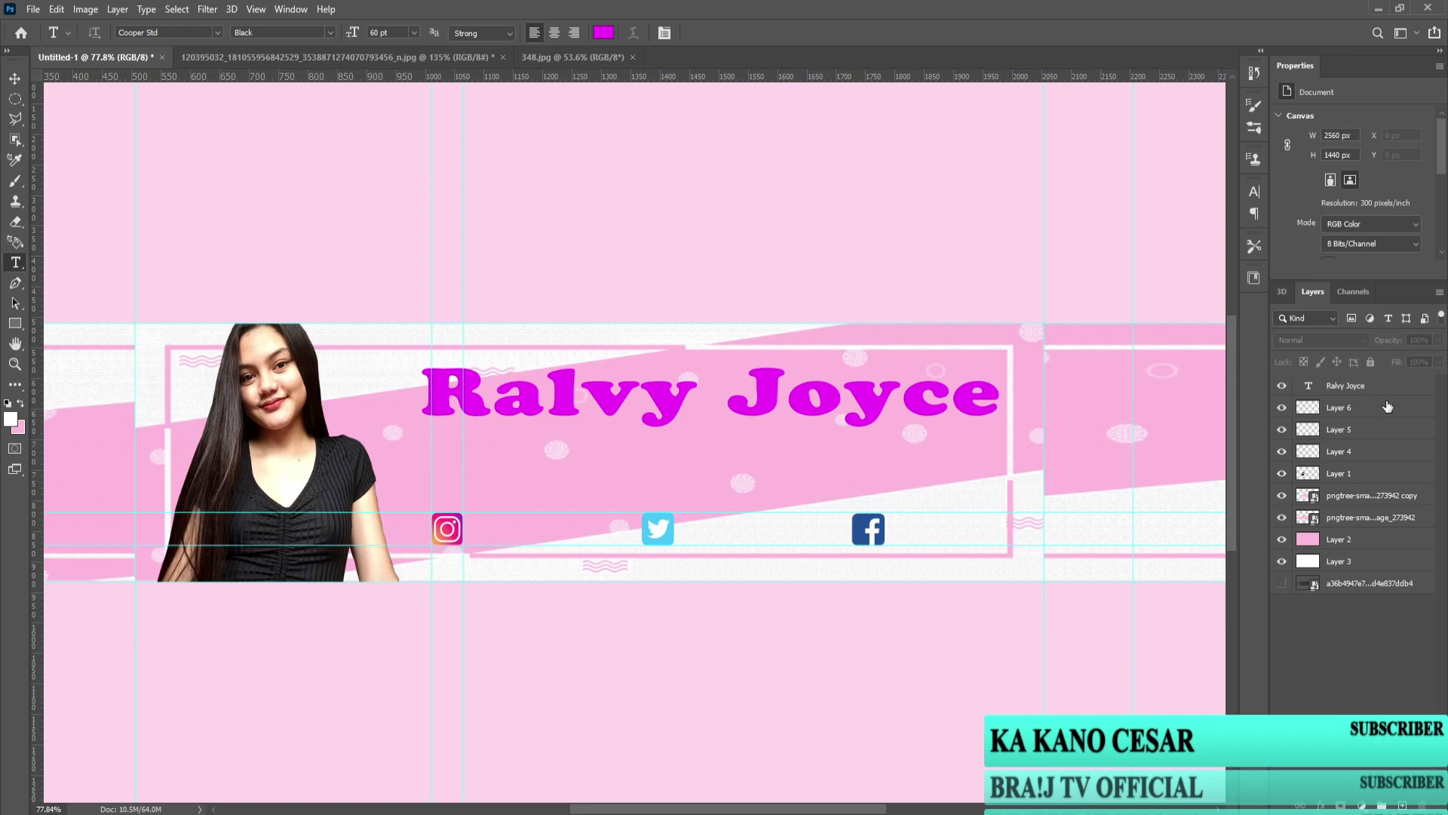
click(33, 9)
click(60, 324)
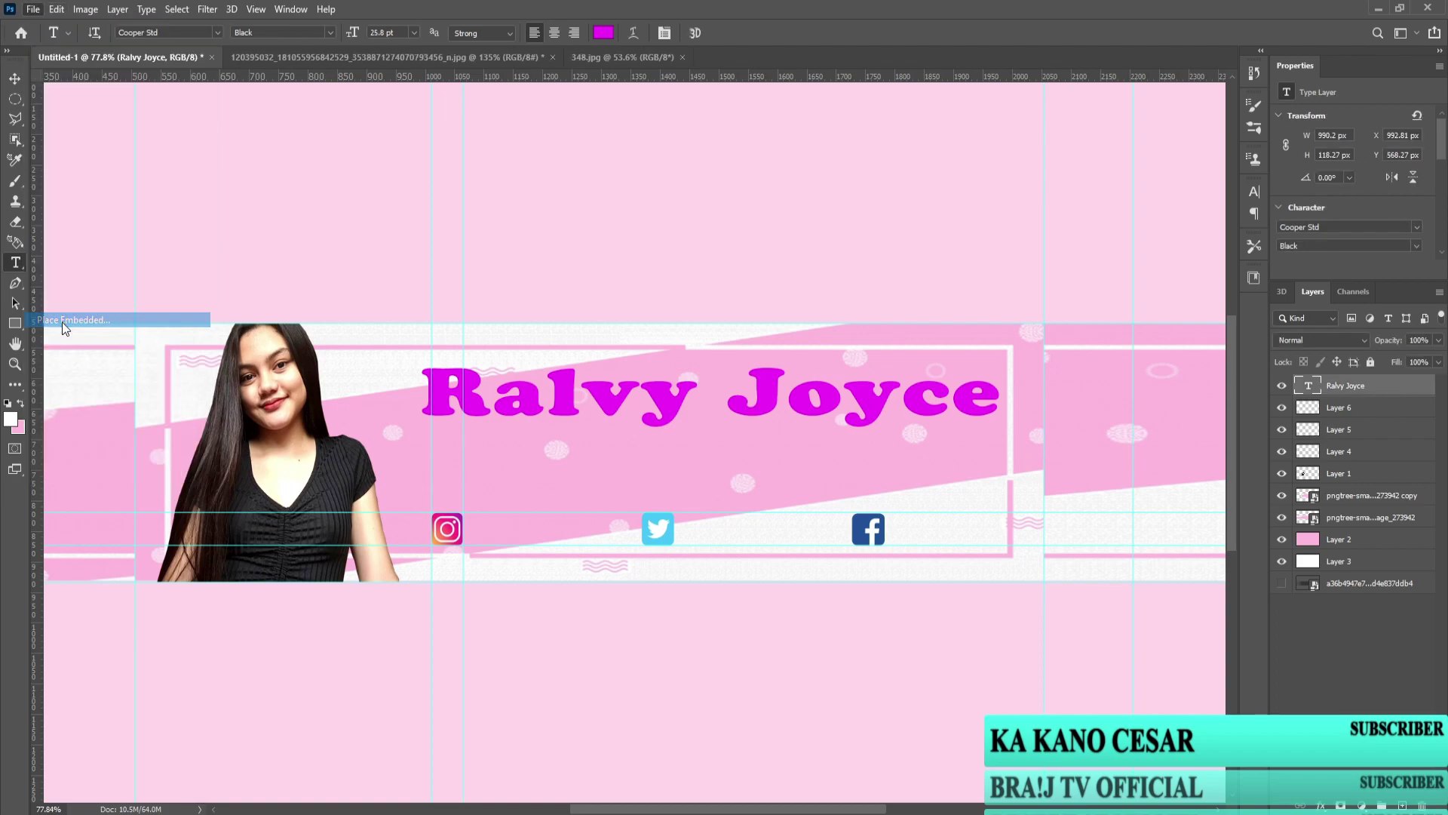
double_click(178, 130)
click(263, 134)
key(Return)
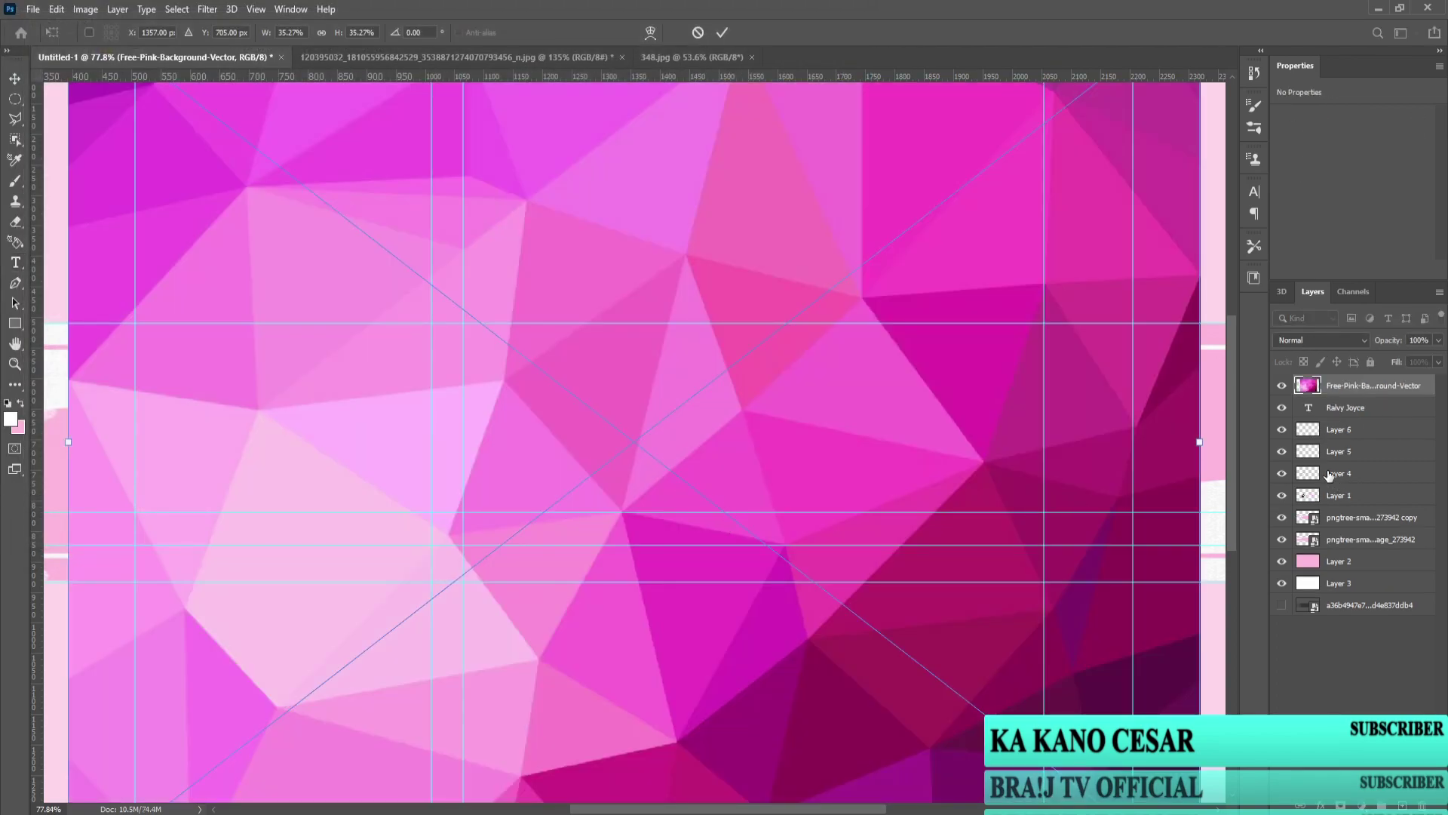
scroll(676, 442, down, 3)
key(Return)
right_click(1397, 389)
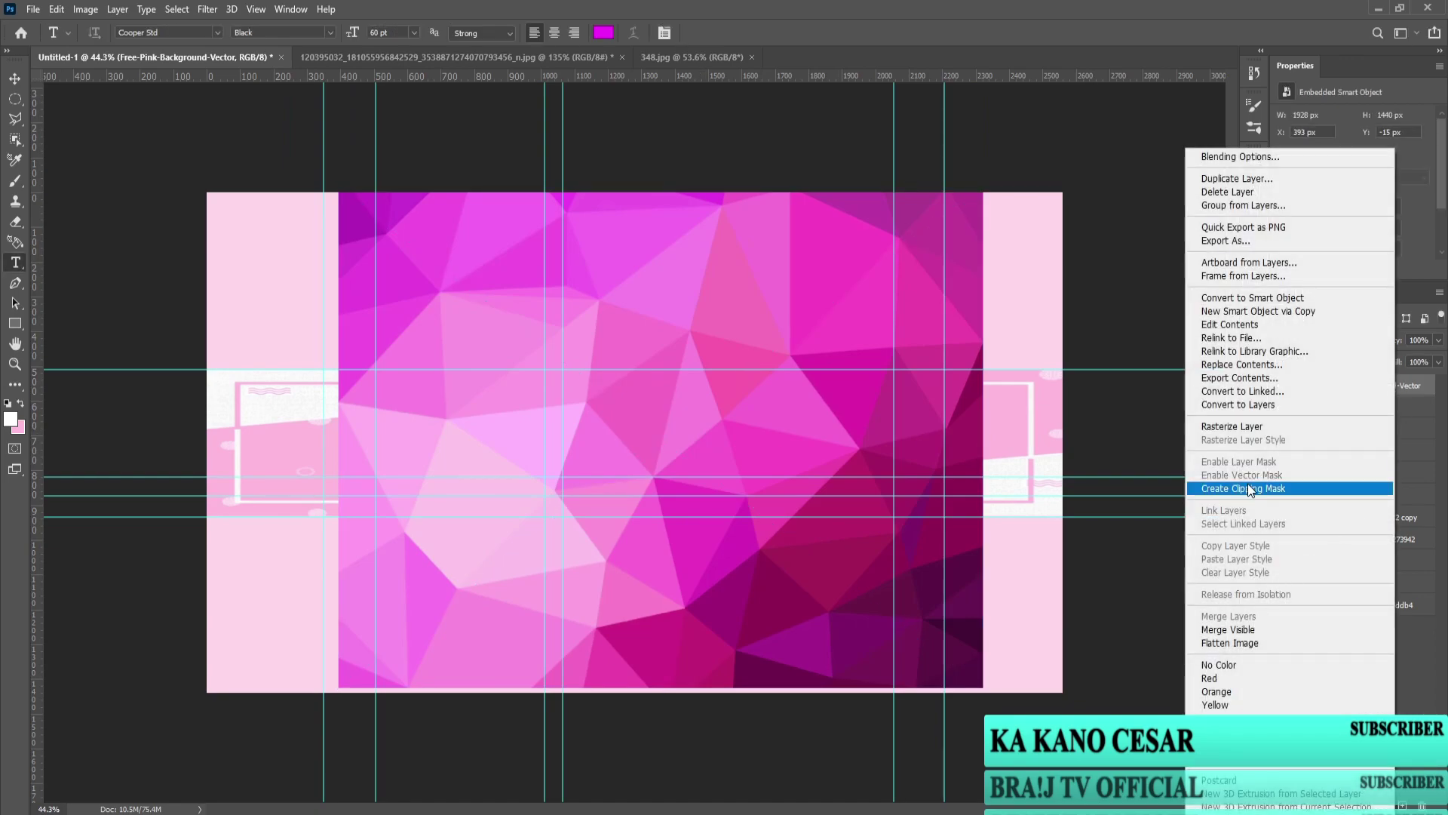
click(1248, 488)
Step: Try layer style and Exposure settings on the pink image, then discard both
scroll(809, 408, up, 3)
double_click(1426, 390)
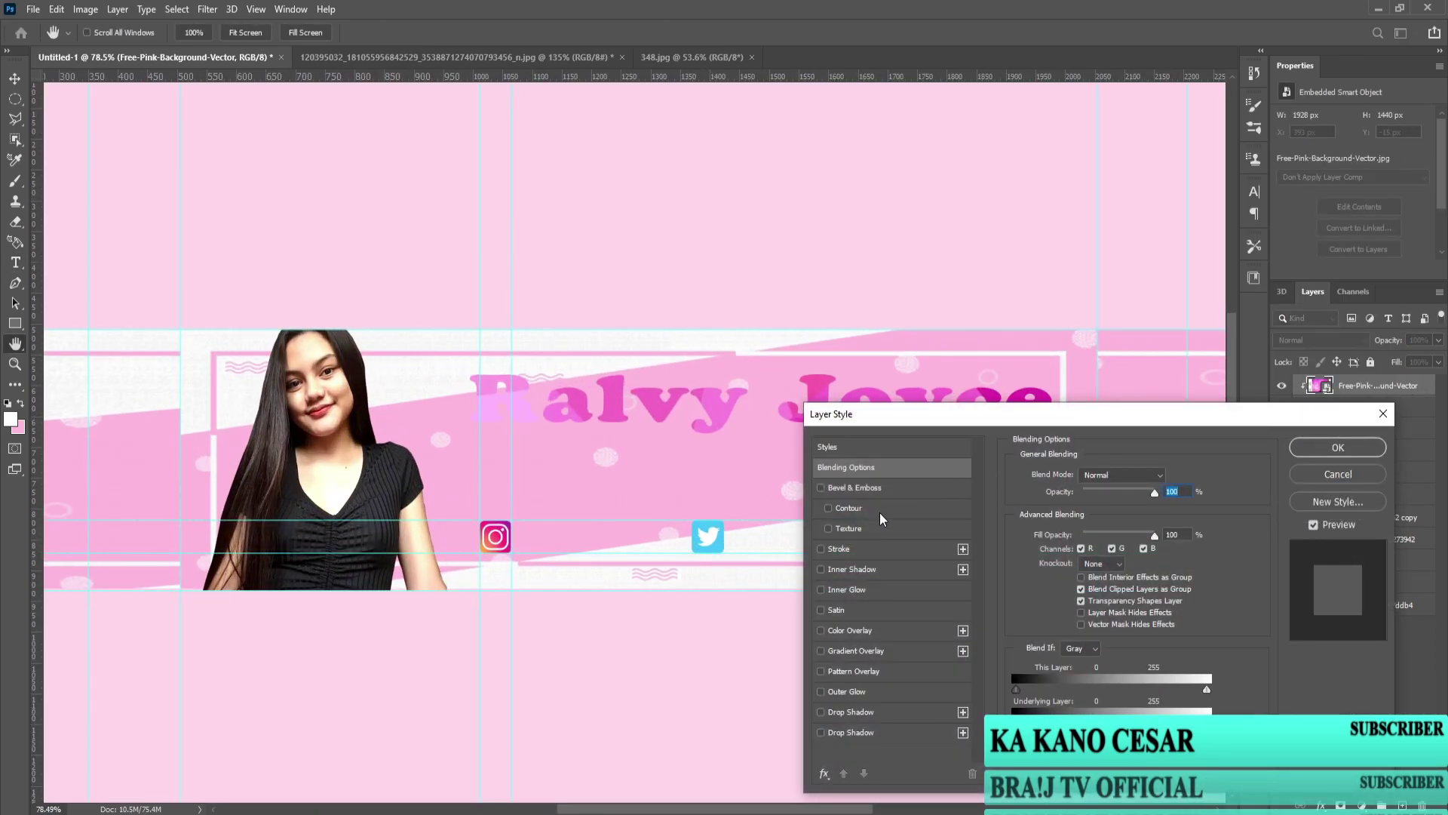
click(1338, 473)
click(85, 9)
mouse_move(113, 43)
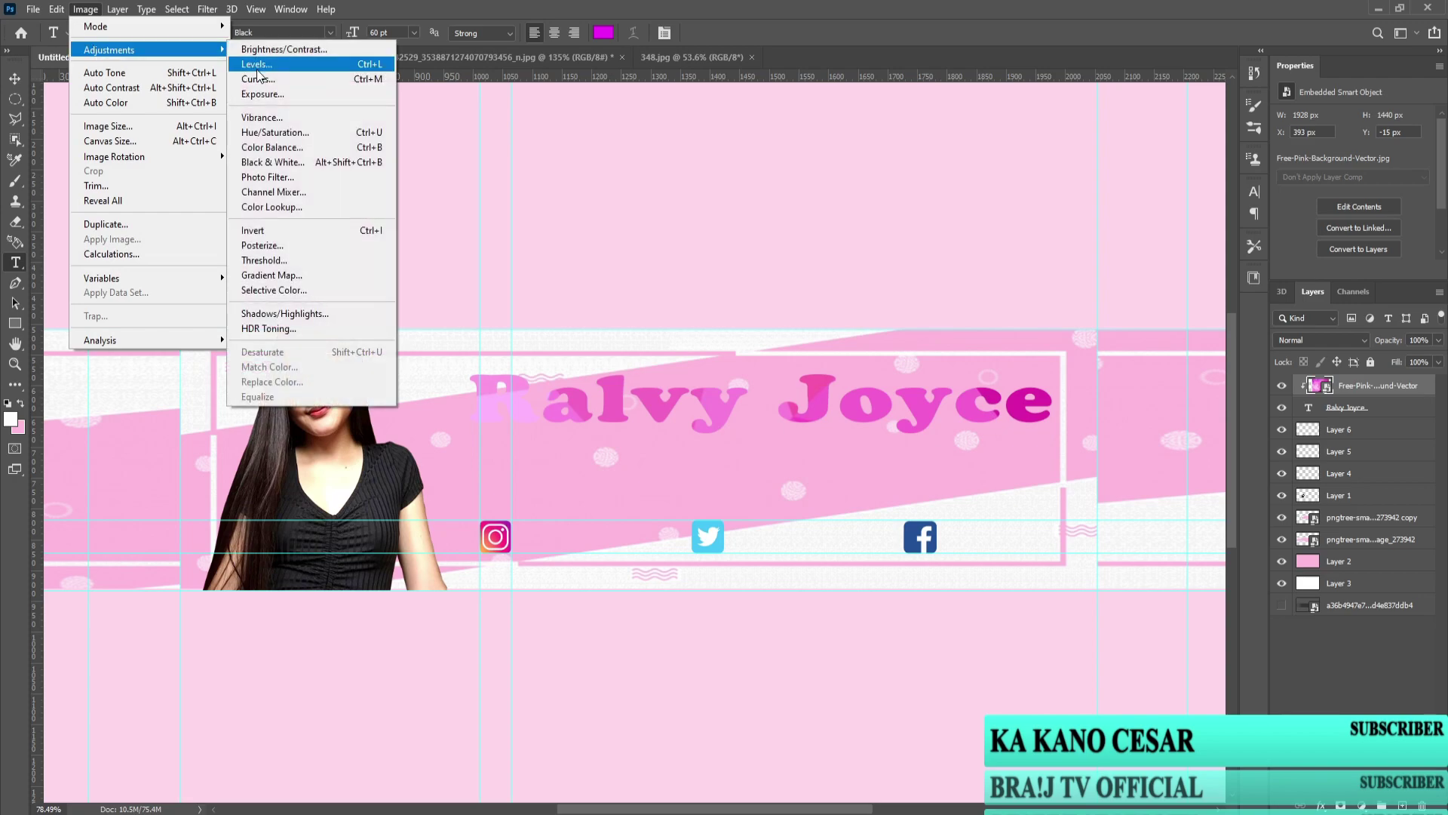
click(340, 93)
drag(677, 278, 667, 276)
click(818, 261)
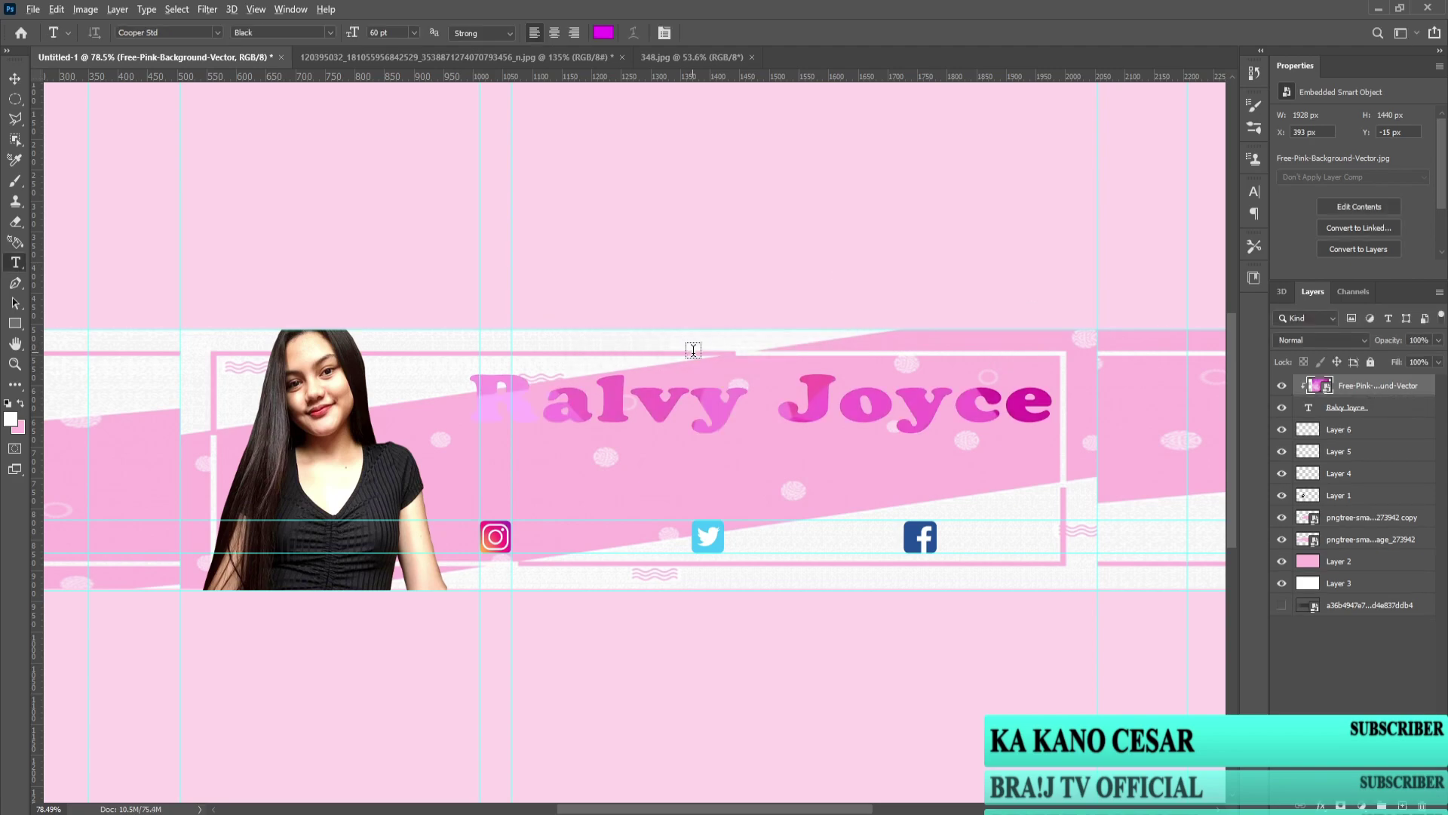
key(ctrl+t)
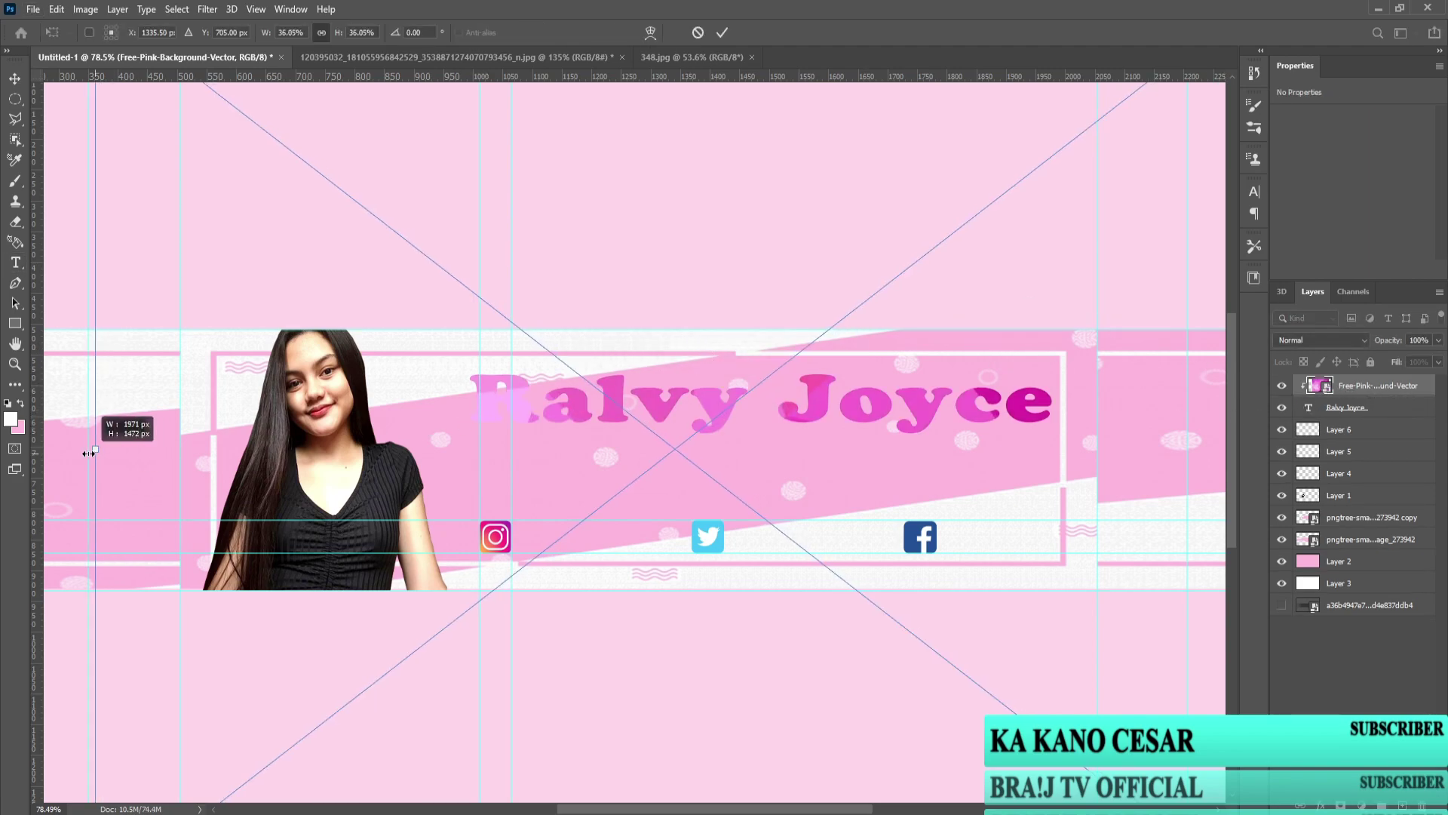
scroll(138, 446, left, 10)
scroll(139, 446, down, 3)
key(Return)
shift+click(1347, 407)
key(ctrl+g)
scroll(623, 420, up, 3)
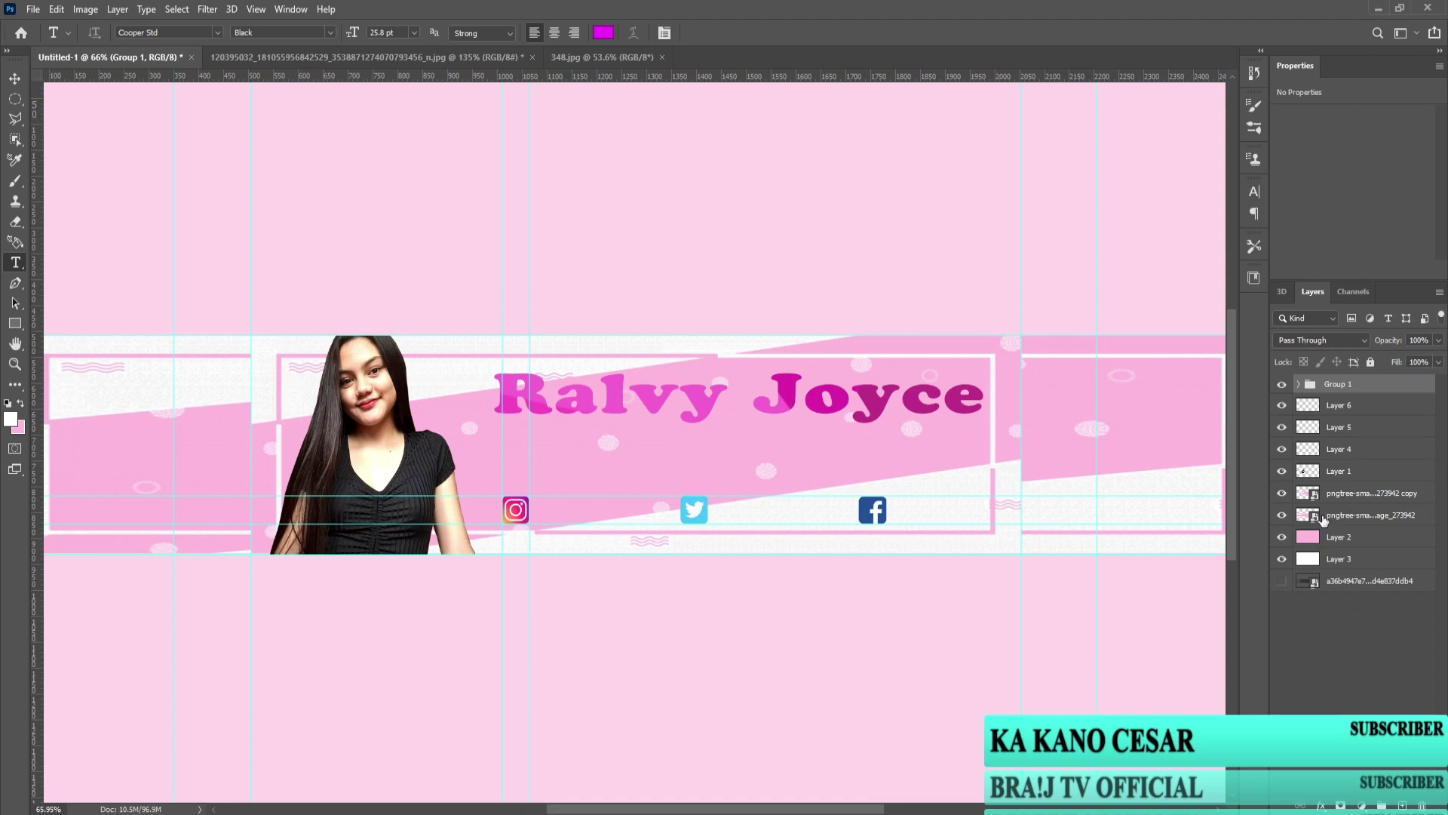
Step: Select the Free-Pink layer inside Group 1 and apply an Exposure of +0.18
click(1428, 638)
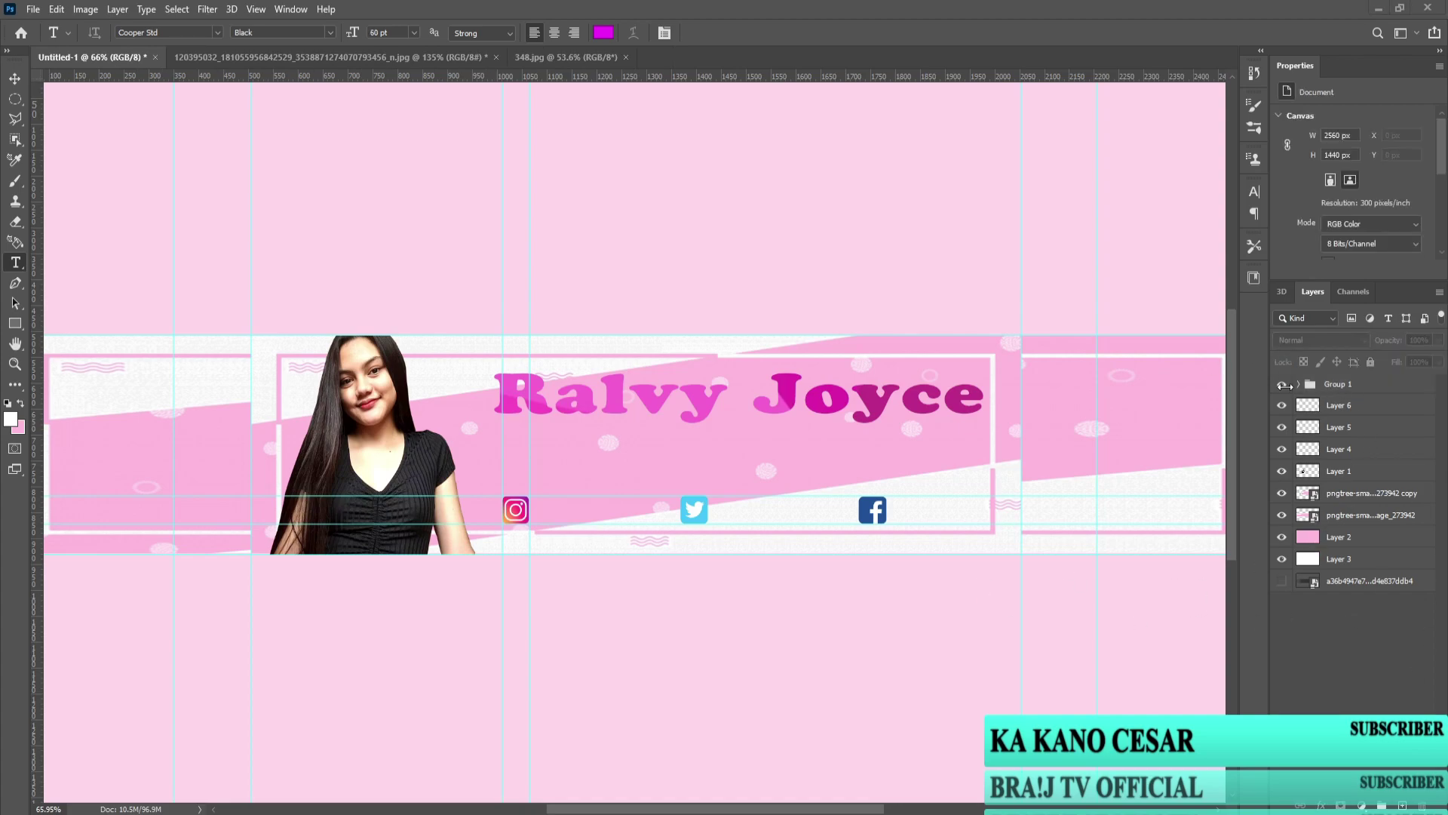
click(1301, 384)
click(1312, 407)
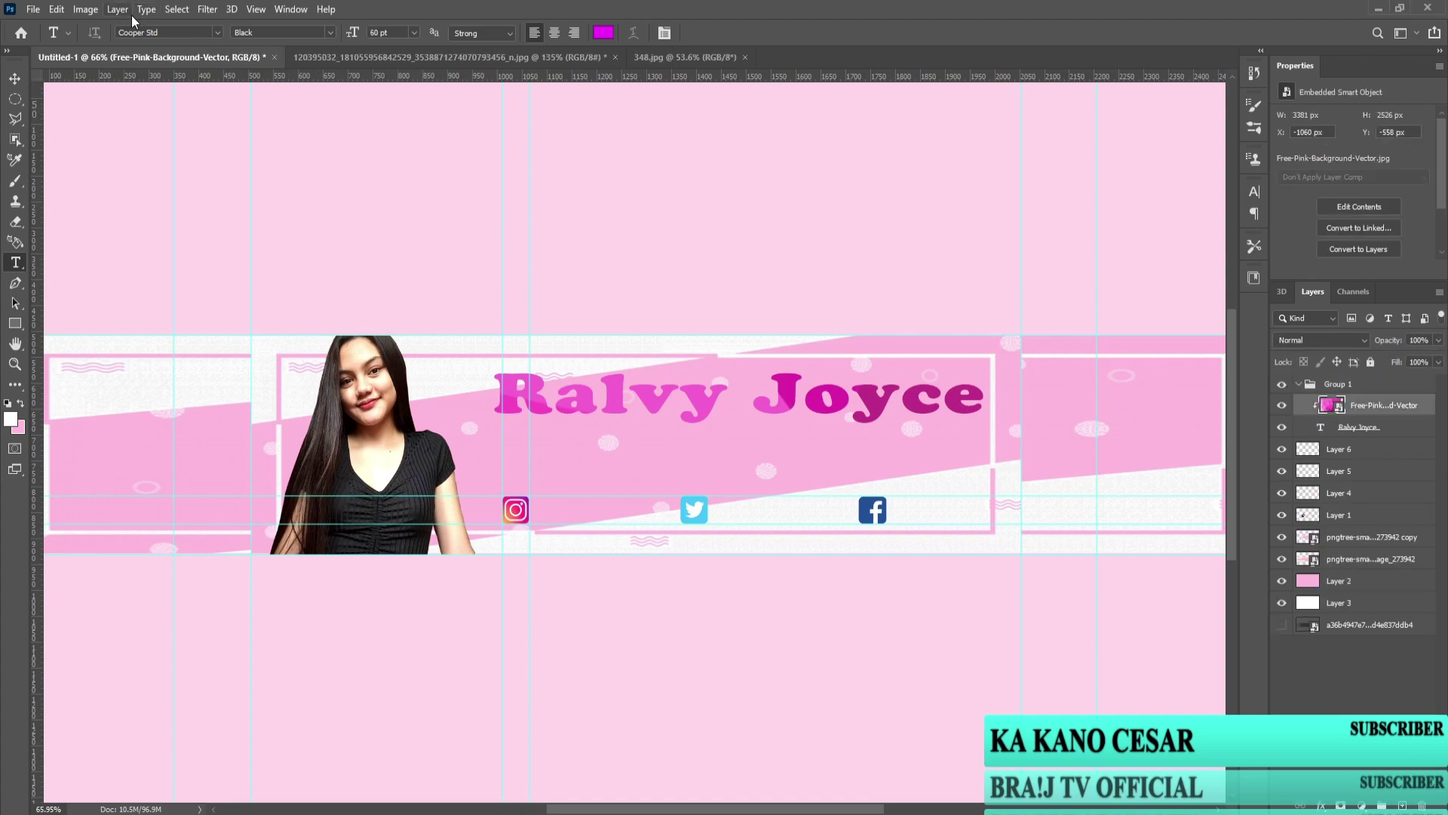
click(85, 10)
mouse_move(113, 50)
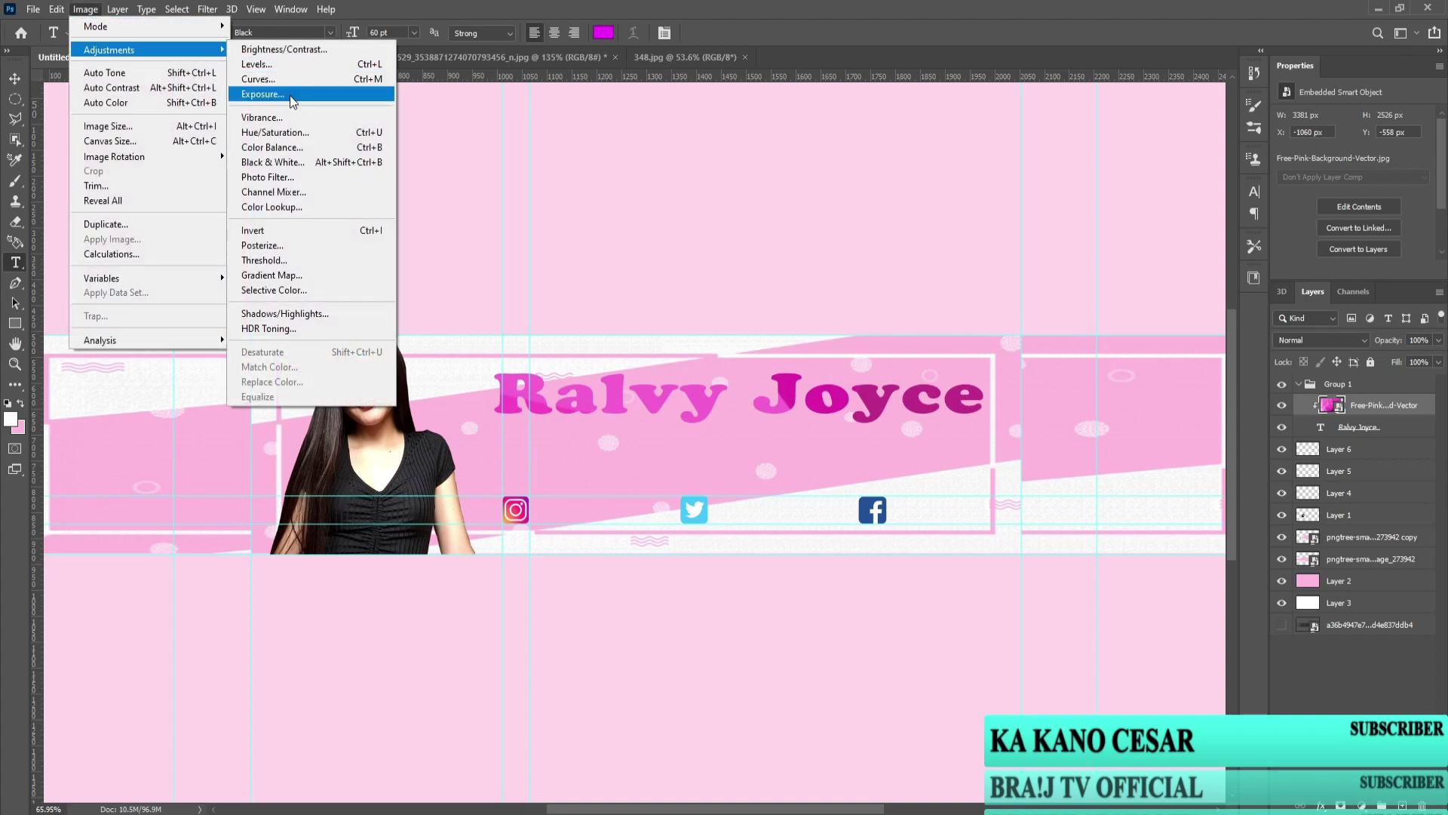
click(291, 98)
drag(680, 276, 665, 316)
click(824, 230)
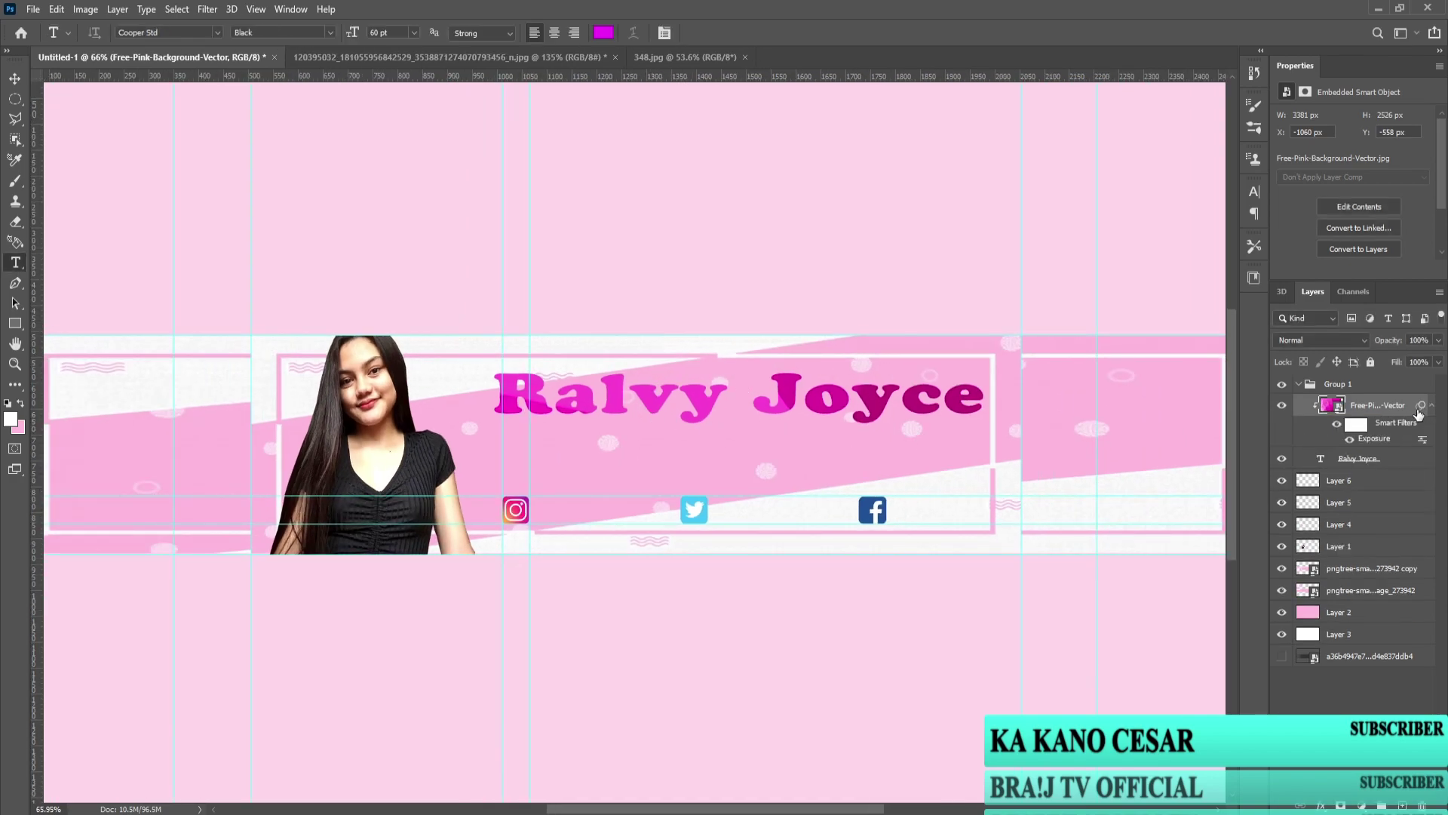
double_click(1405, 464)
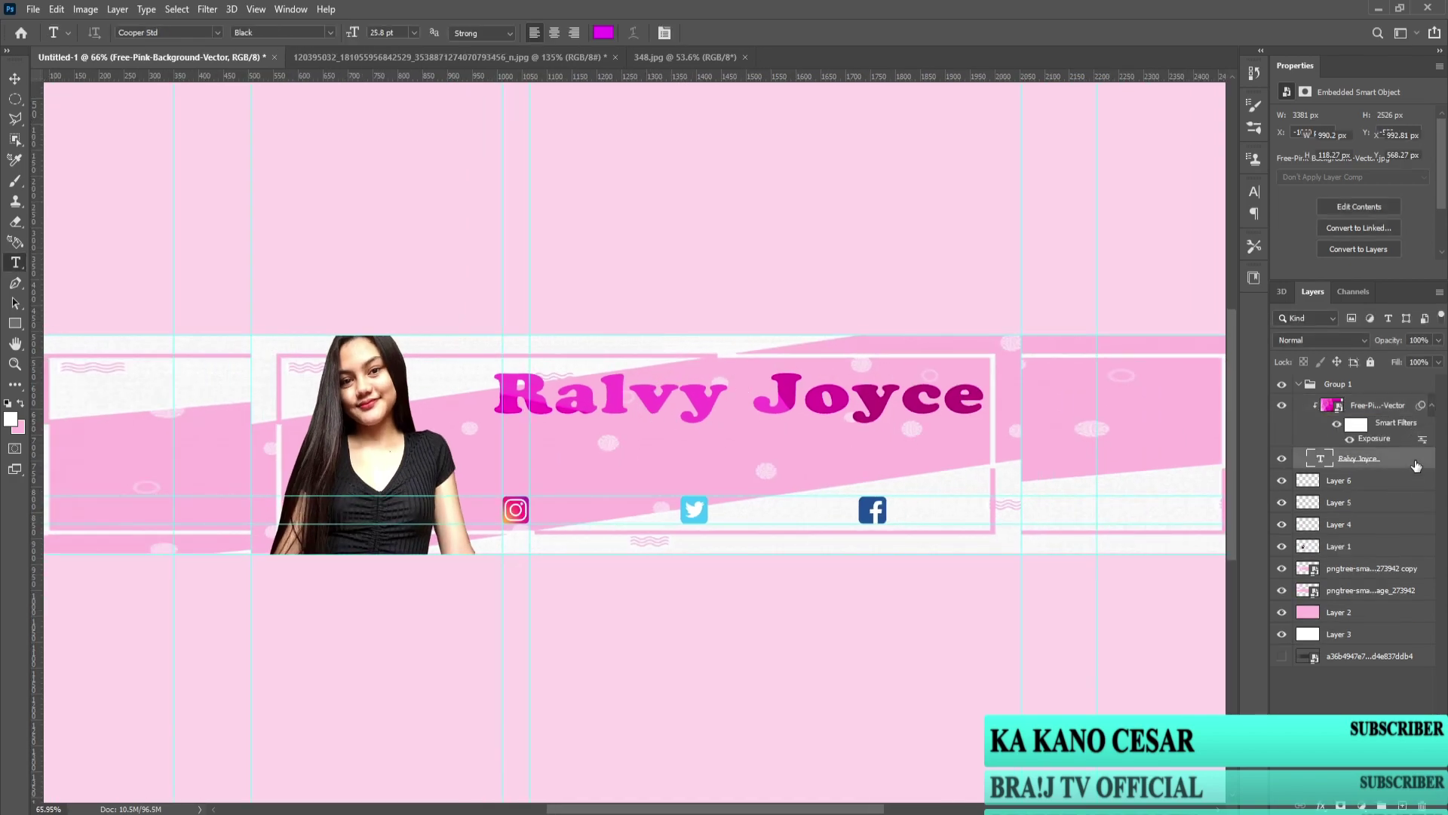
mouse_move(1108, 419)
mouse_down()
mouse_move(549, 419)
mouse_move(660, 442)
mouse_up()
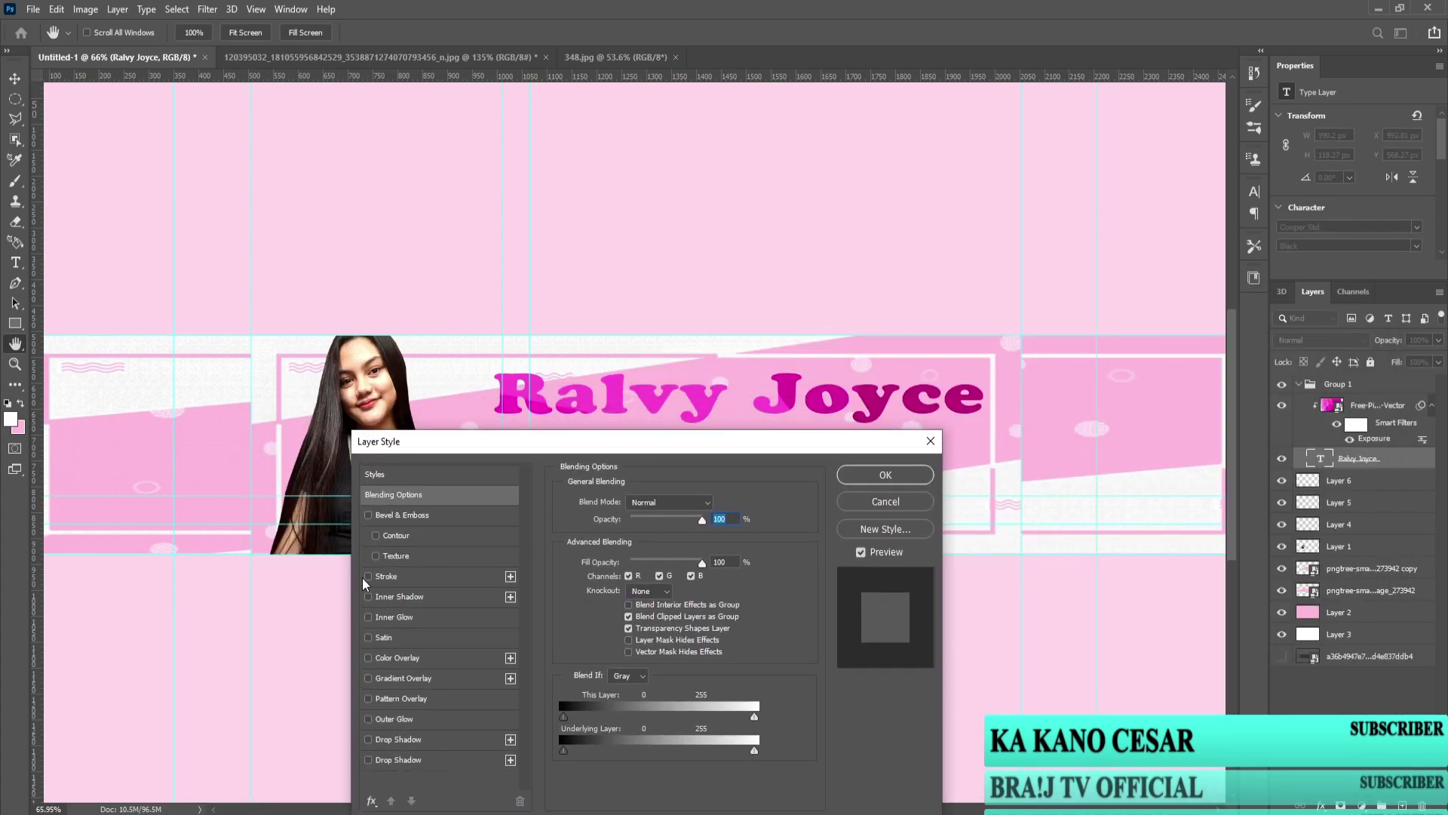
click(366, 573)
text(2)
key(BackSpace)
text(1)
Step: Add a blue (#489aff) drop shadow at 100% opacity and a 64° angle
click(368, 740)
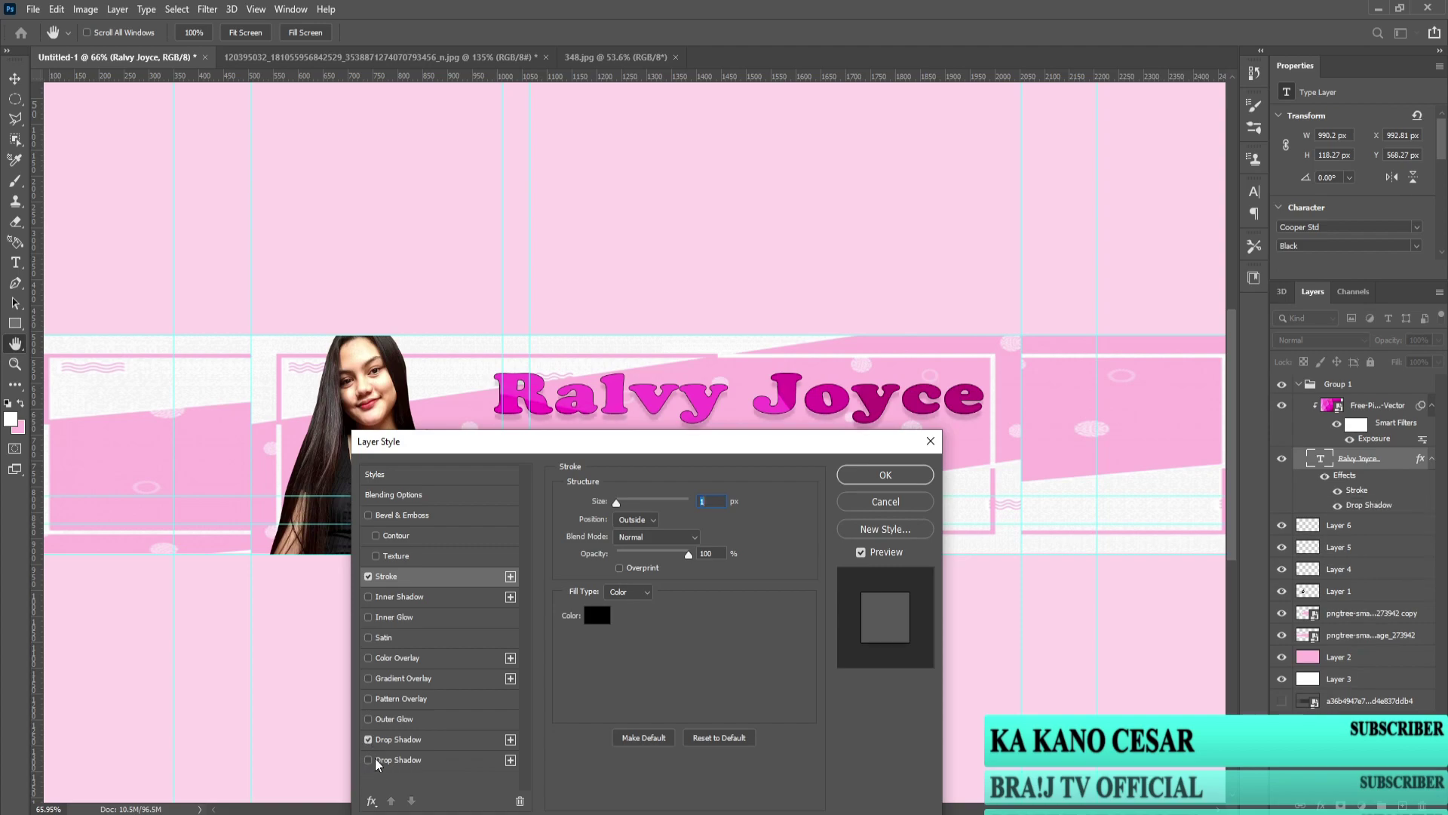
drag(686, 441, 1220, 458)
click(932, 755)
click(1249, 520)
text(4cf0ff)
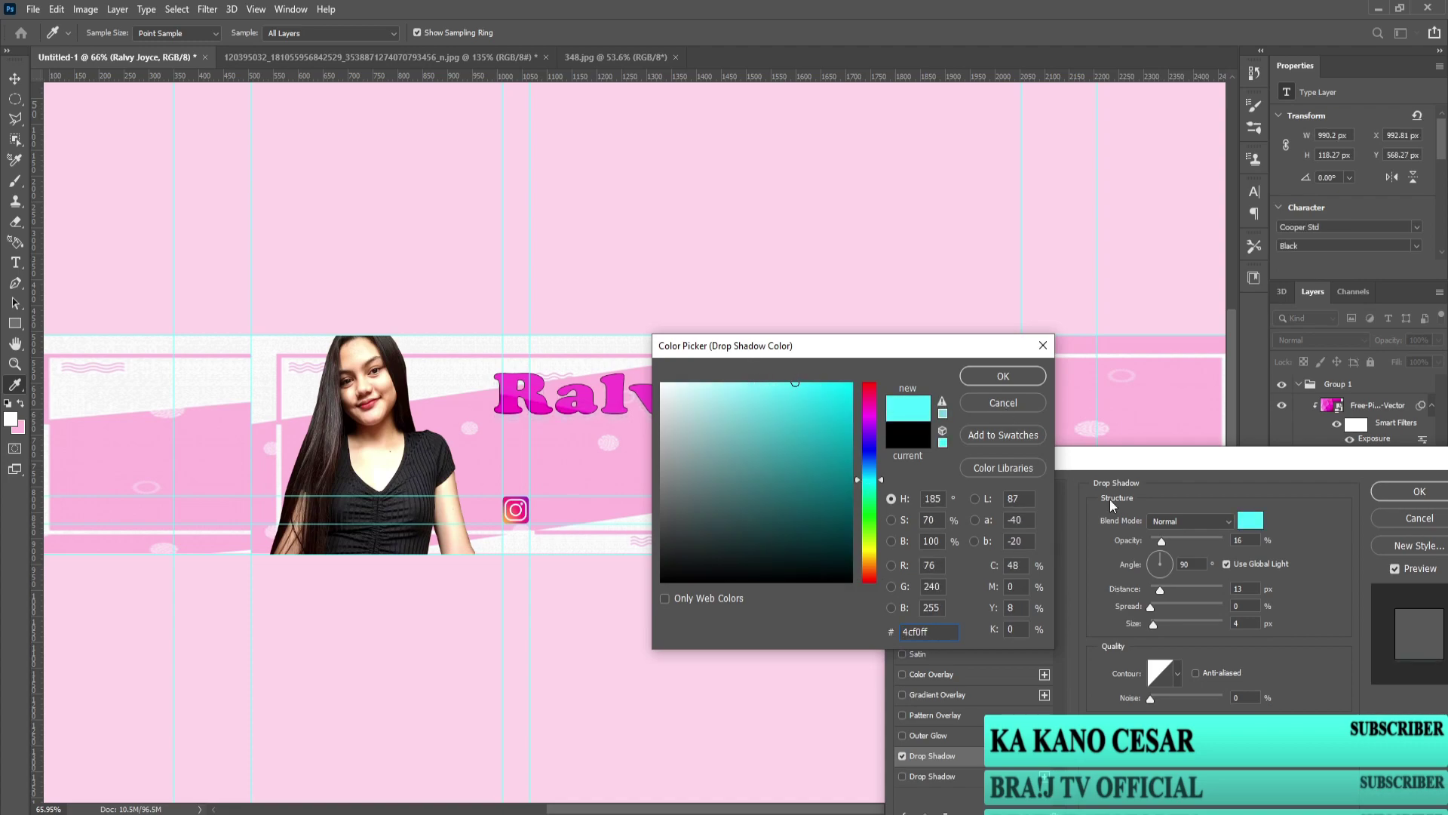
click(1003, 376)
drag(1161, 541, 1223, 540)
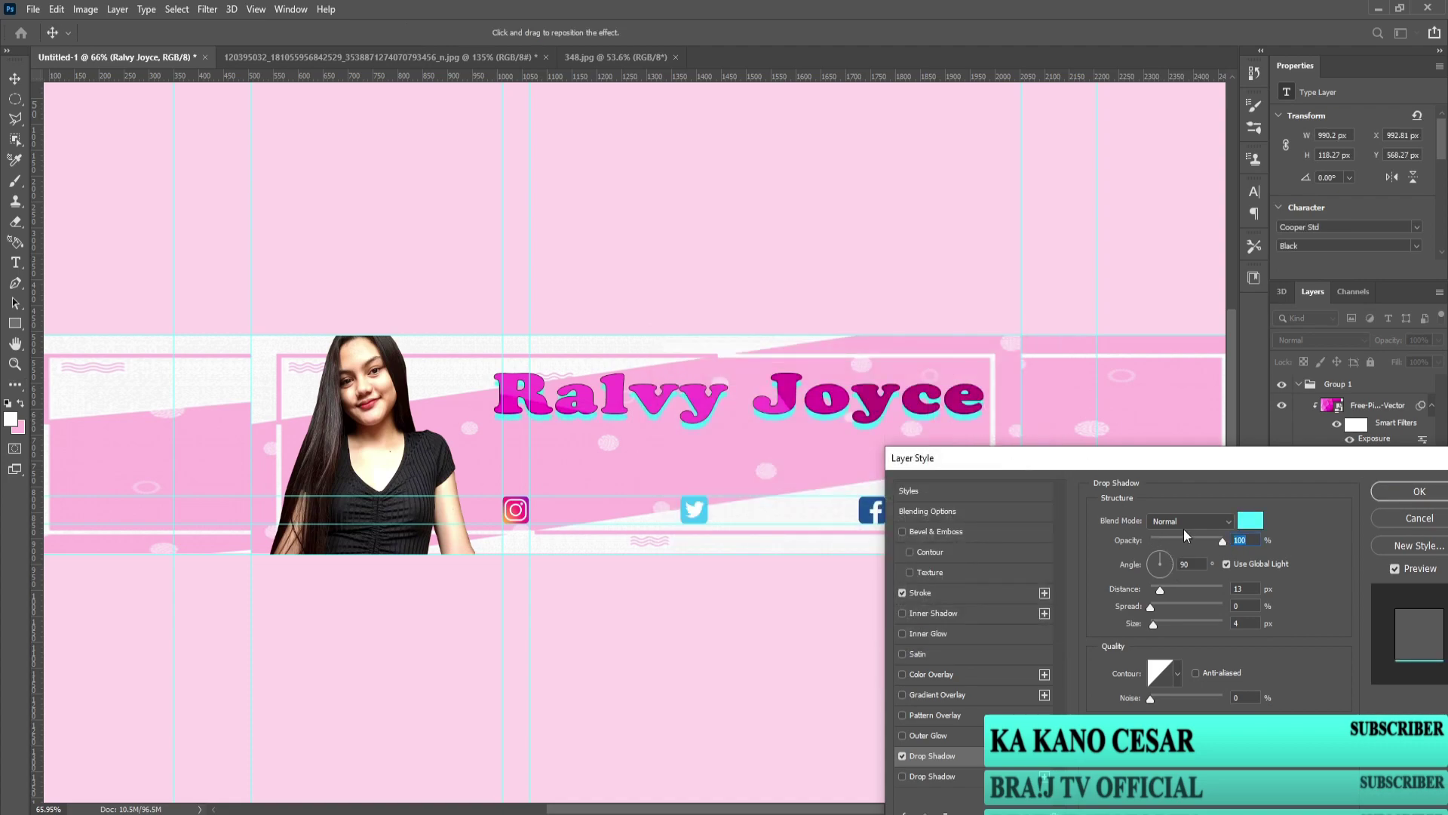
click(1250, 520)
drag(870, 480, 870, 464)
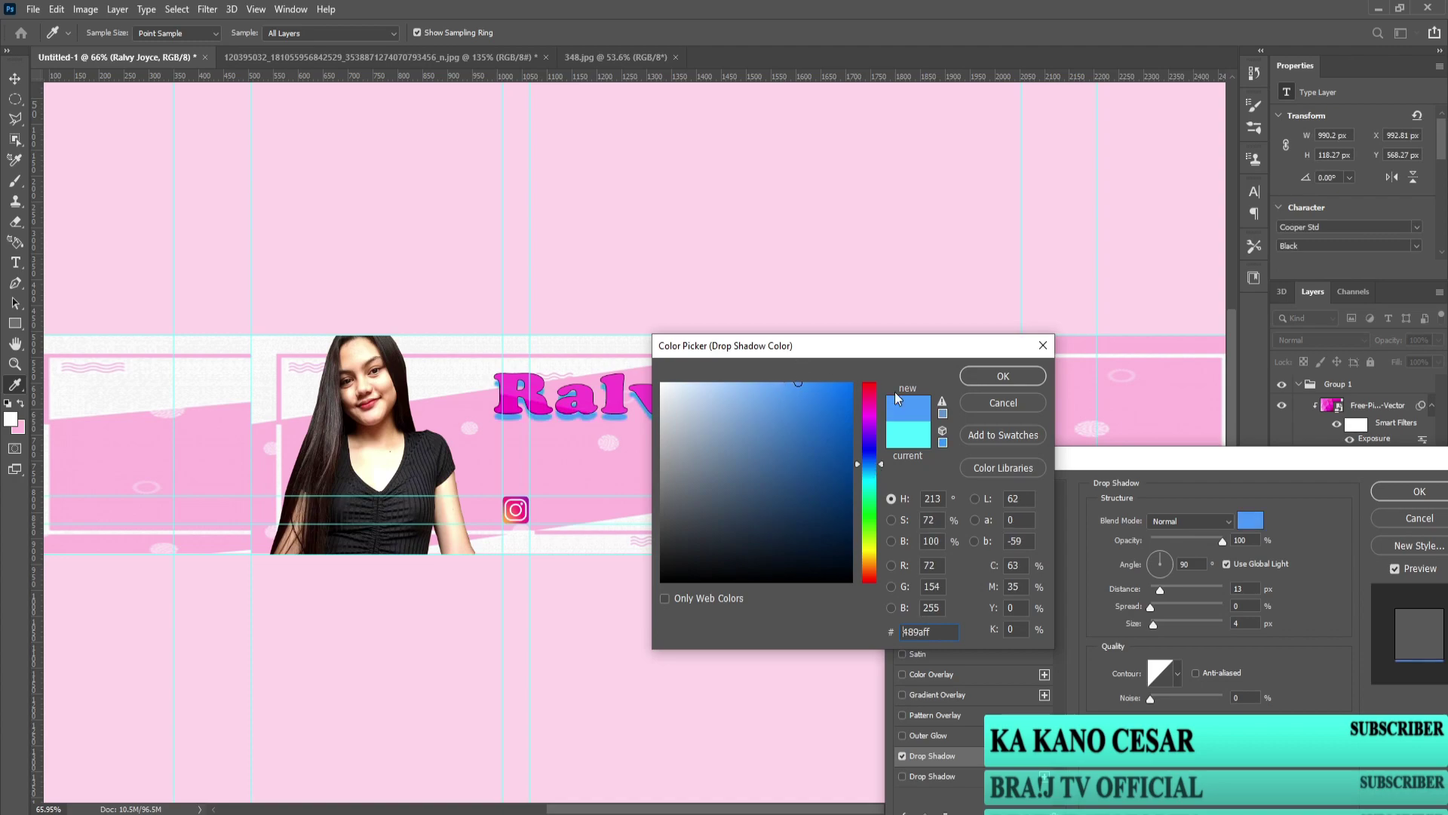
click(1003, 376)
drag(1160, 564, 1155, 589)
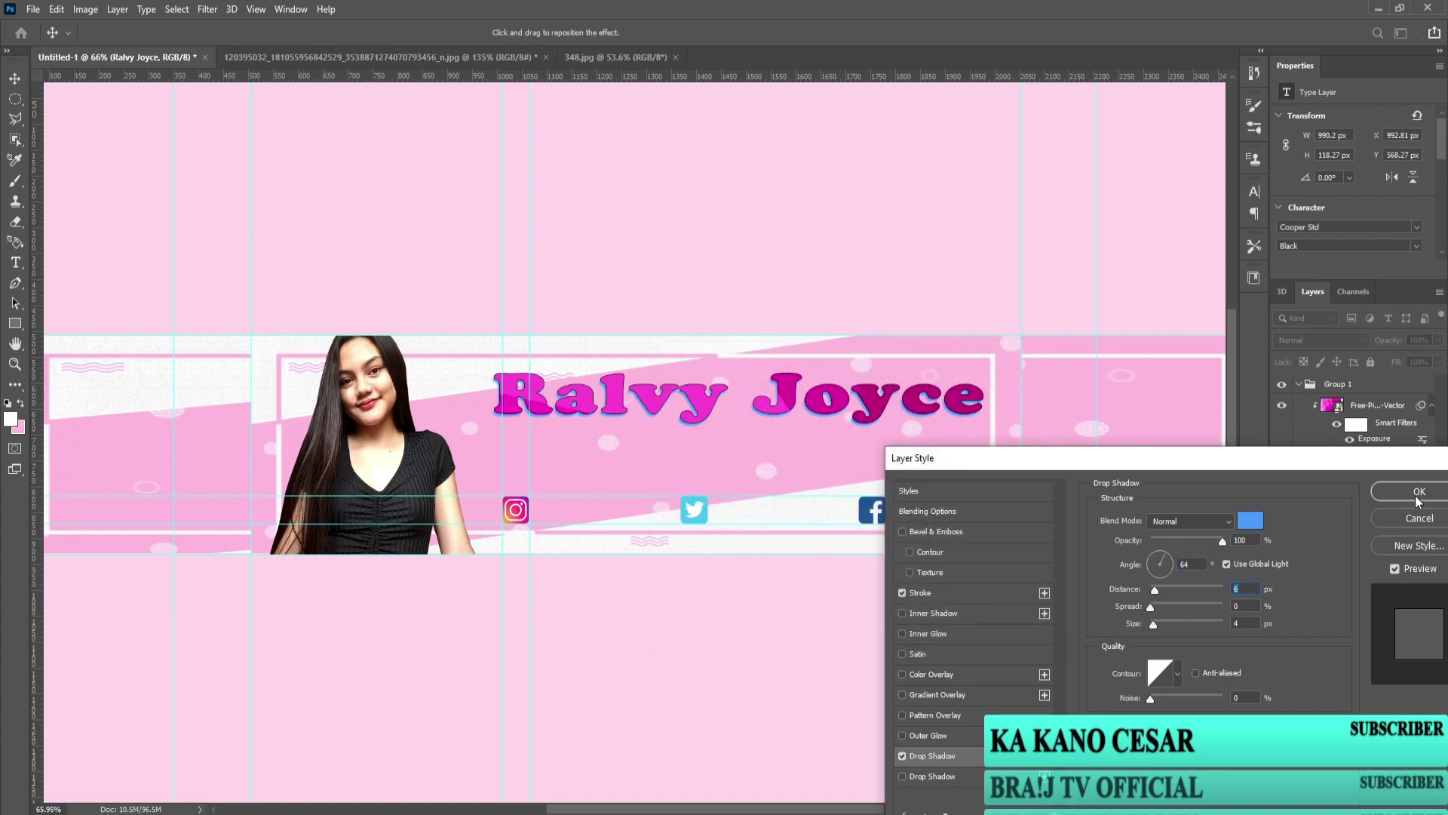
Step: Add a second, lower-opacity black drop shadow and apply the layer style
click(922, 777)
drag(1222, 540, 1156, 589)
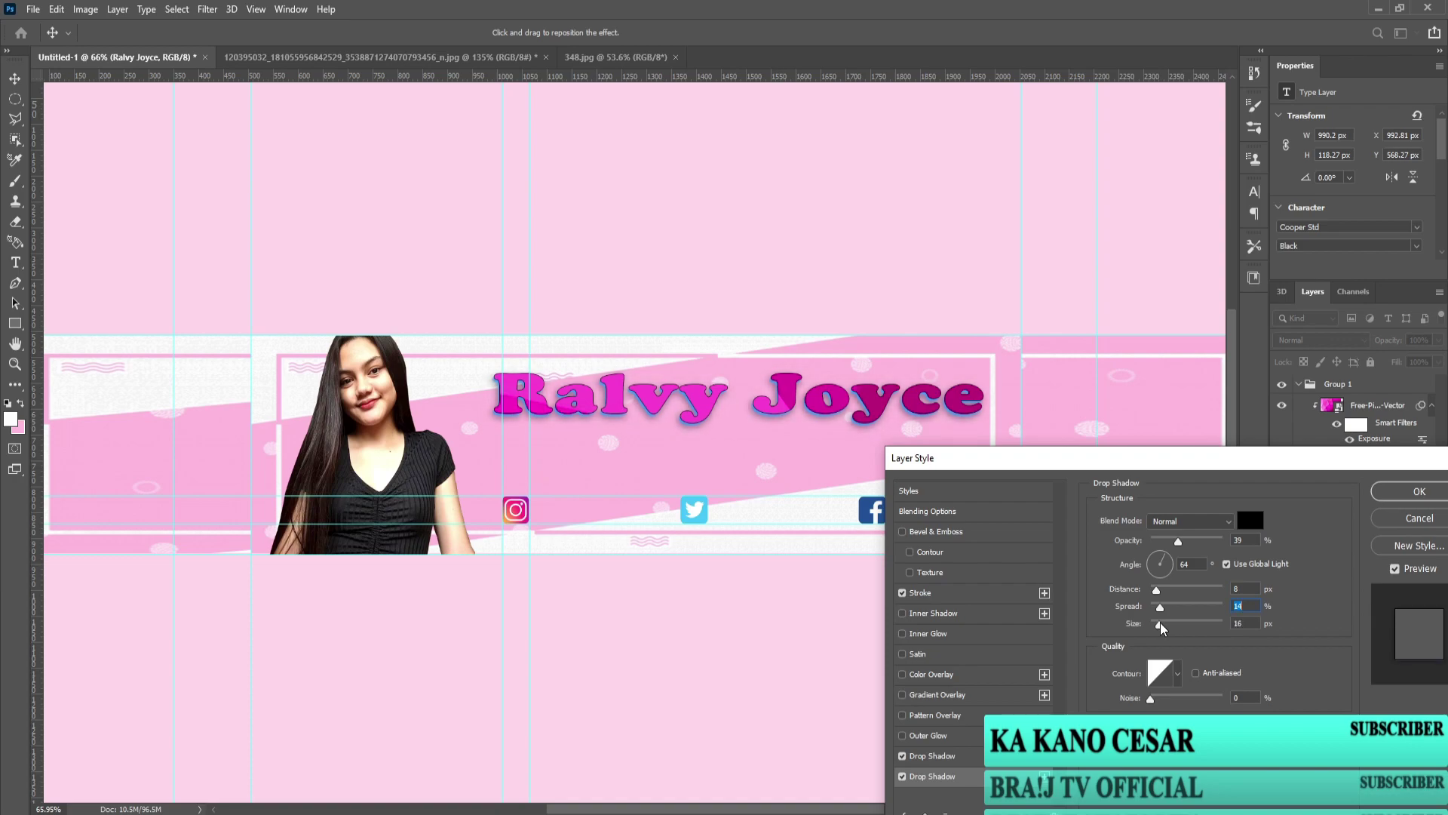
click(1418, 491)
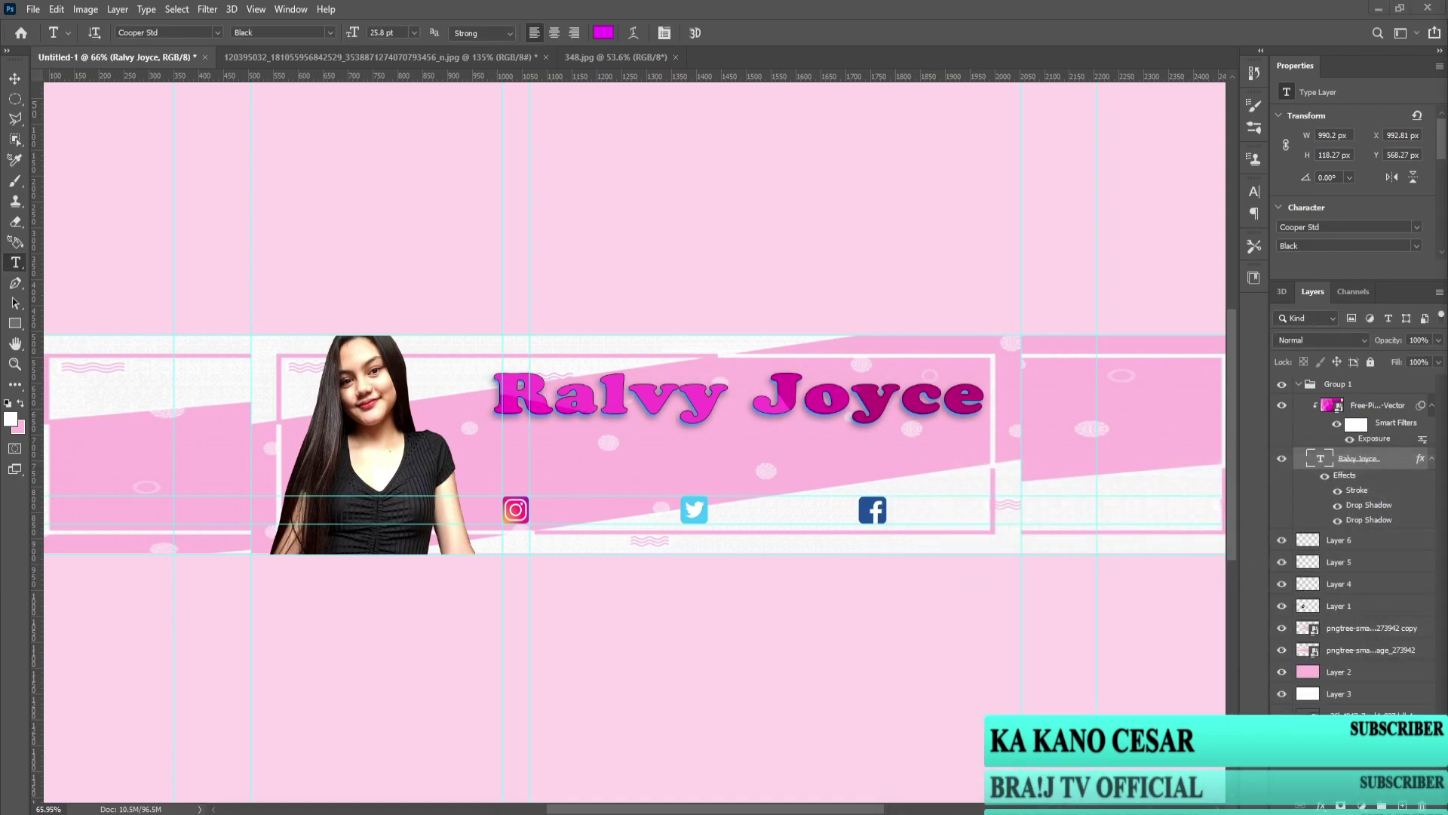
Step: Set the title font to Brush Script Std and scale the title up
scroll(808, 422, up, 4)
scroll(809, 423, down, 3)
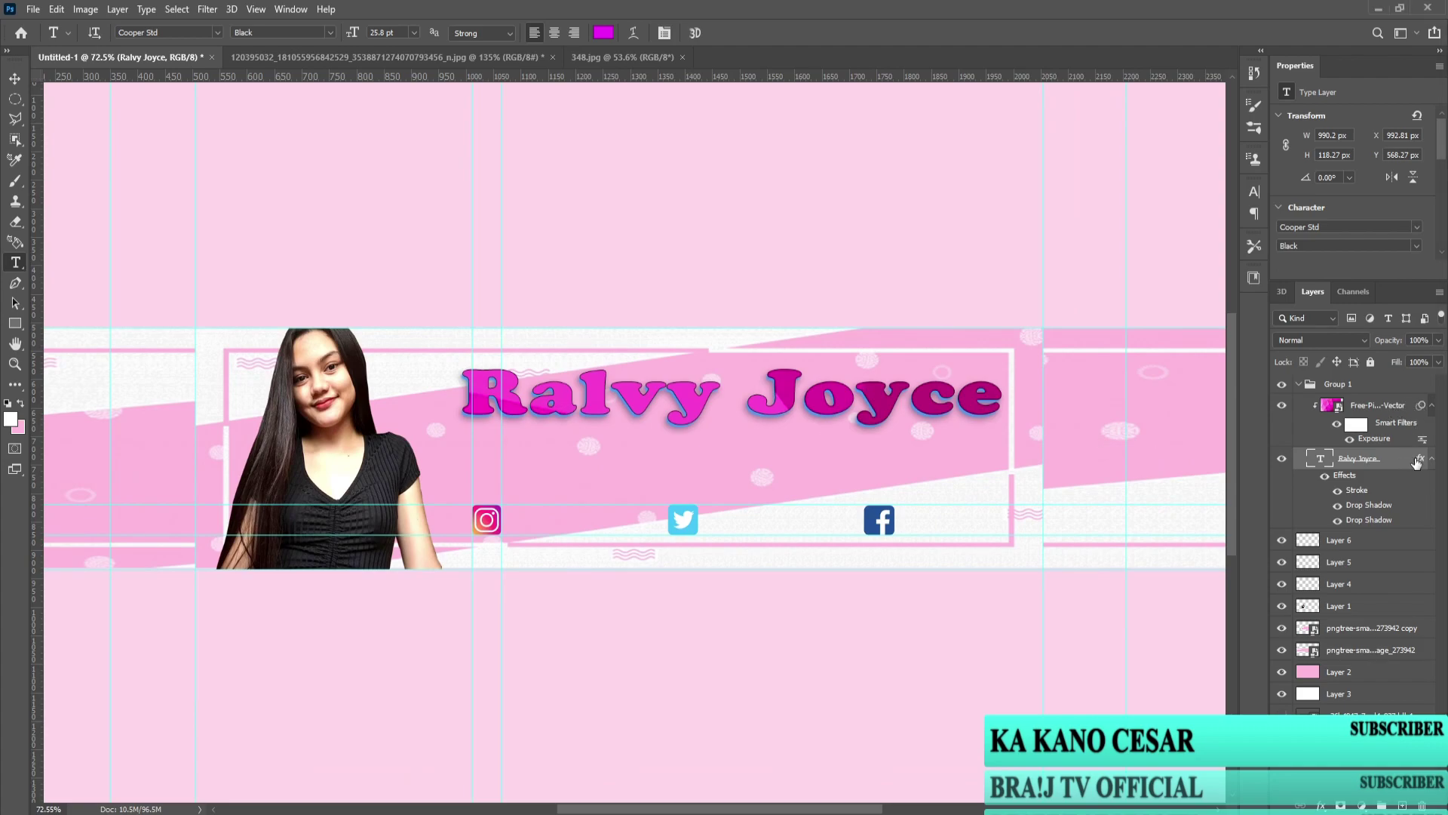
click(218, 33)
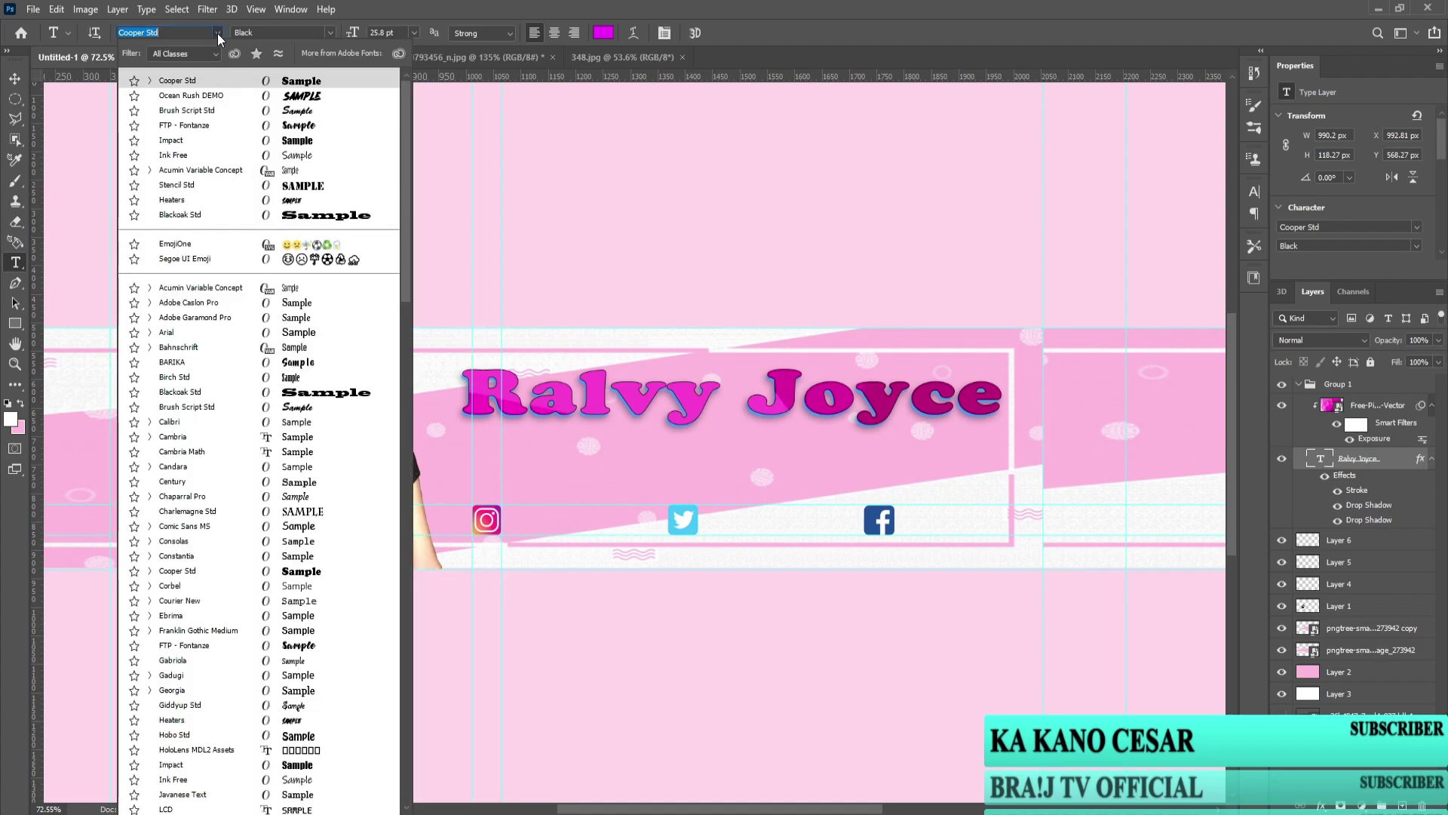
click(305, 409)
key(ctrl+t)
drag(878, 429, 1004, 450)
key(Return)
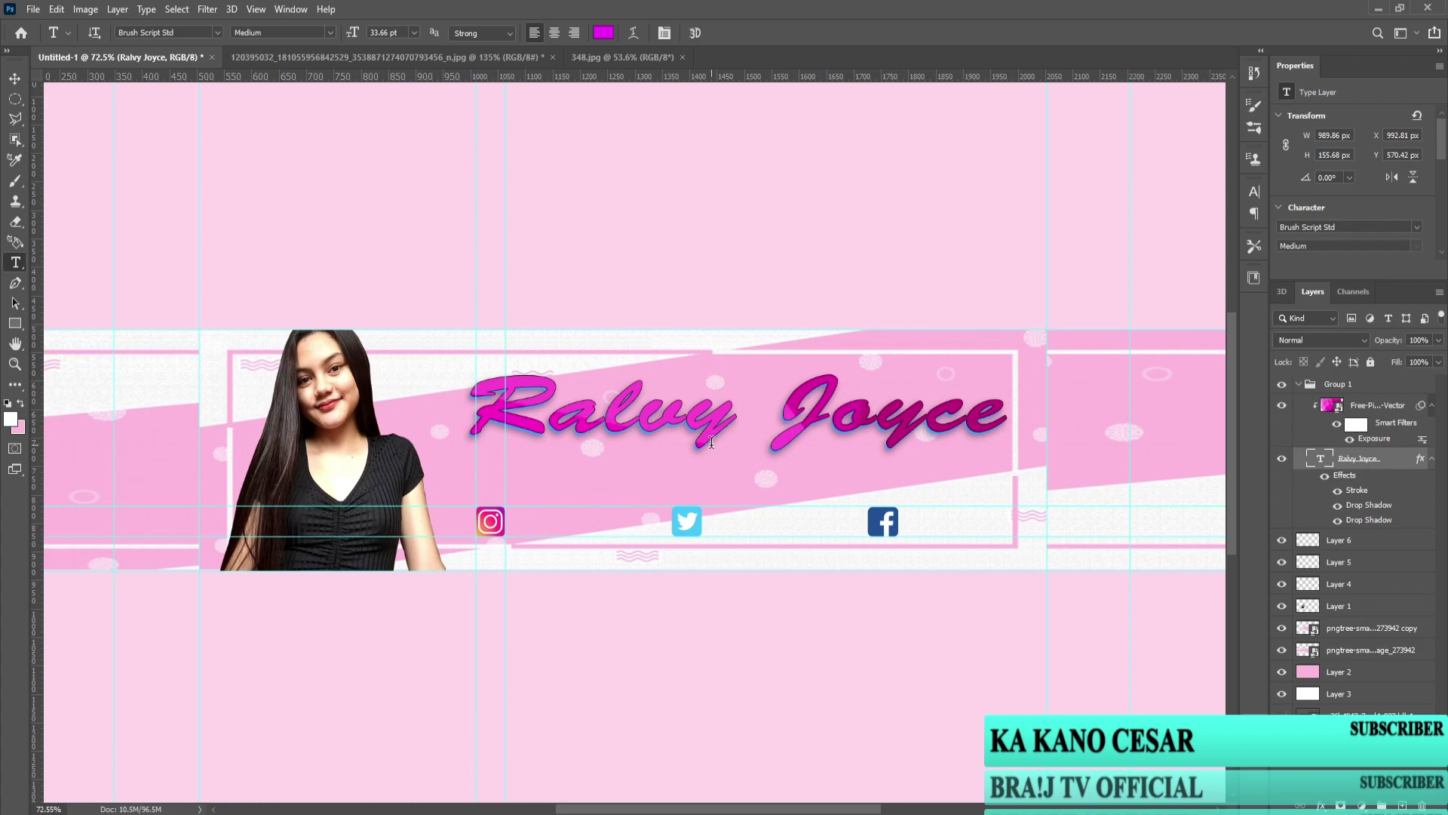
Step: Select Layer 2, the pink background, and check its opacity without changing it
scroll(583, 464, down, 2)
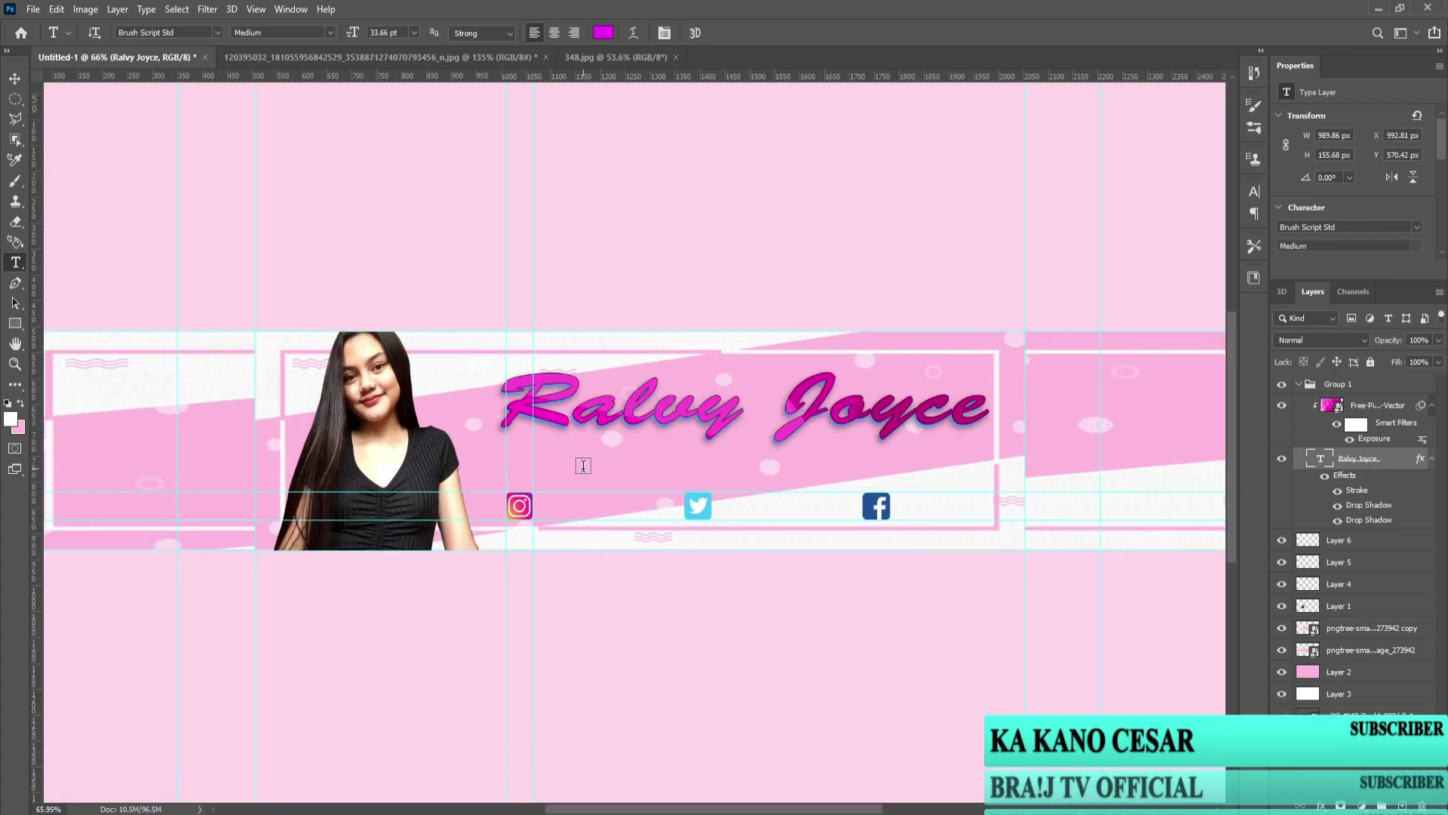
scroll(583, 464, down, 1)
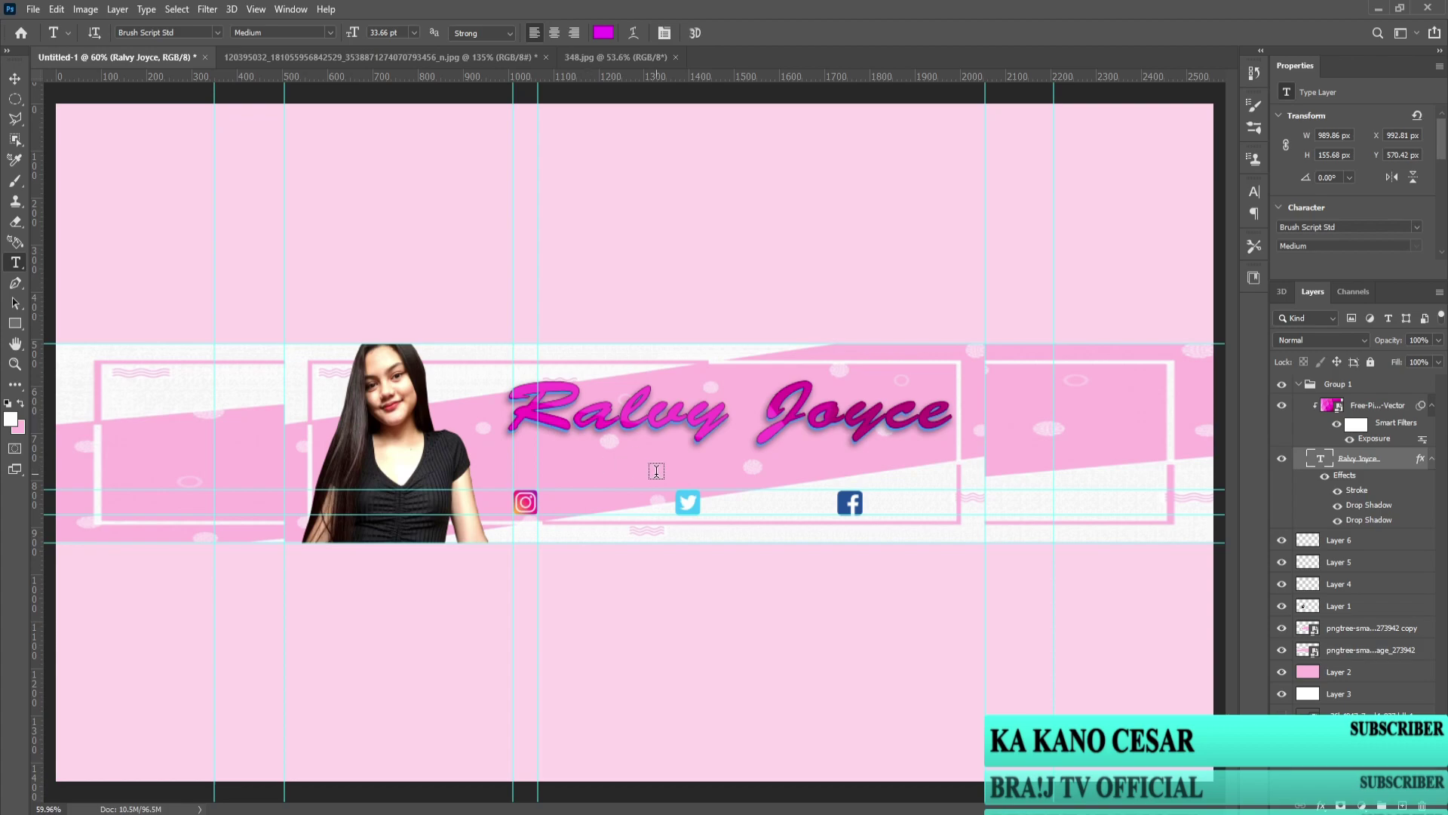
click(1350, 754)
scroll(626, 450, up, 2)
scroll(627, 450, down, 3)
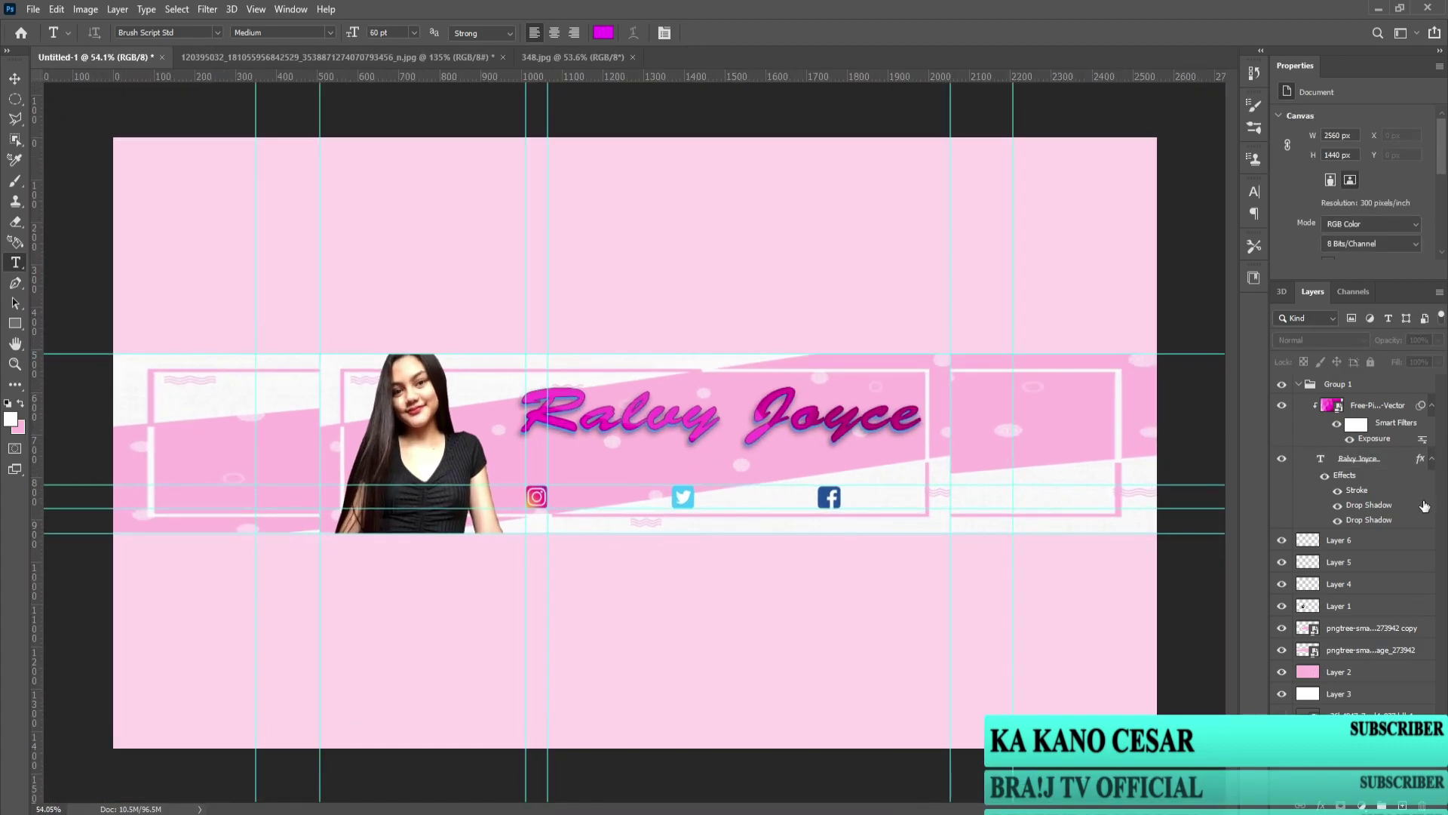
click(1379, 678)
click(1440, 341)
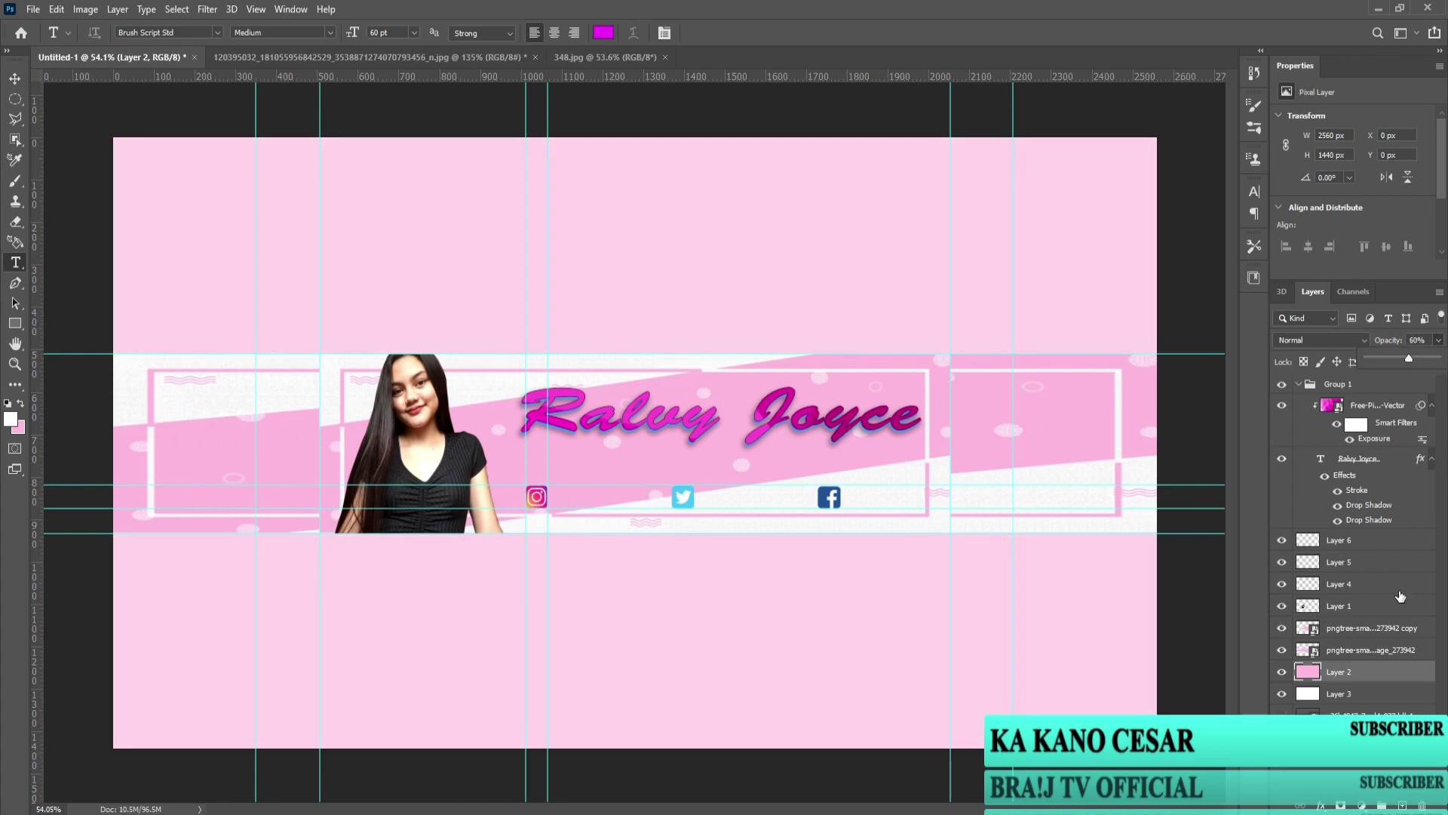
click(1350, 755)
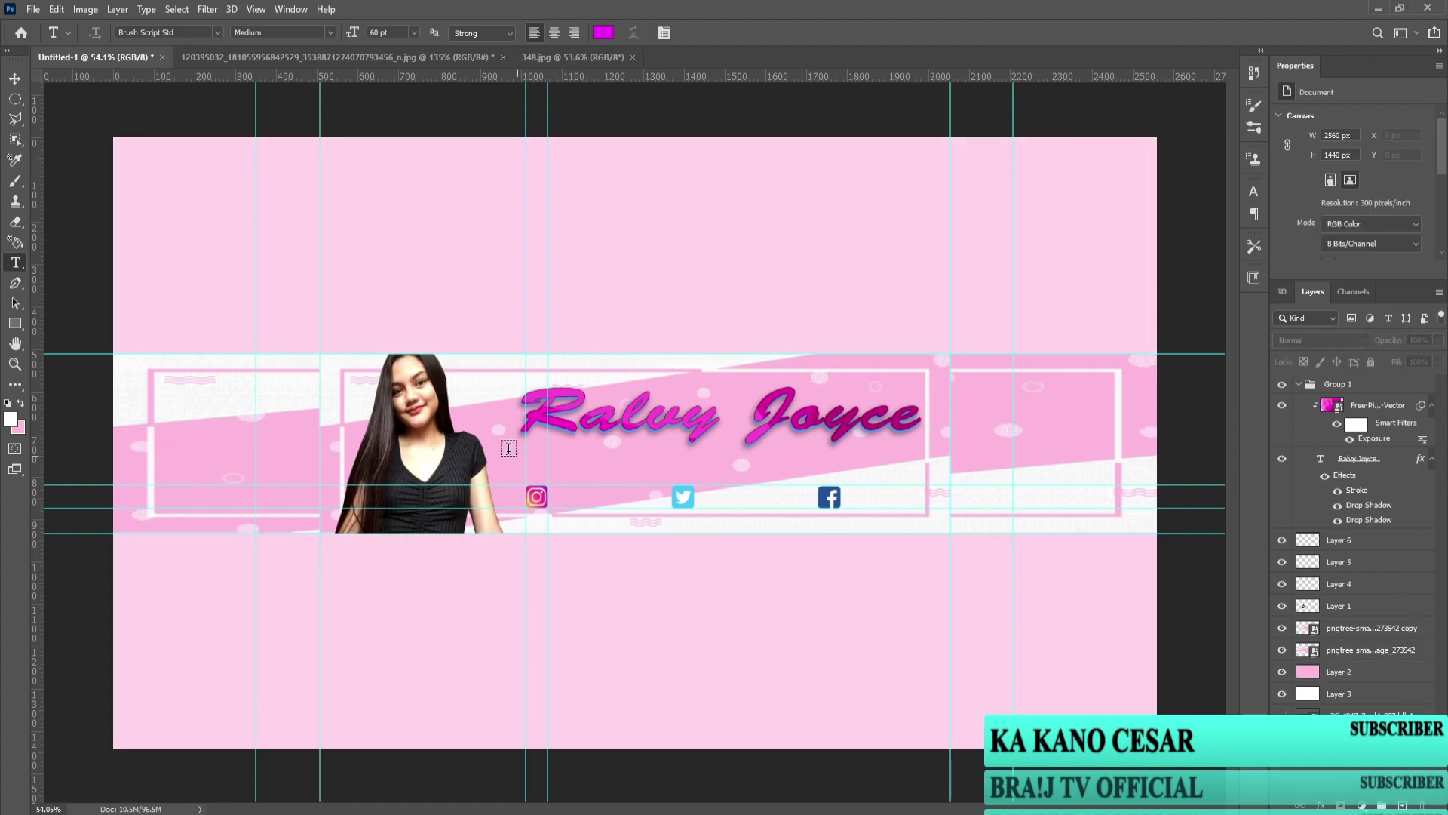
scroll(633, 441, down, 2)
scroll(449, 419, up, 3)
Step: Open the Facebook splash image file instead of placing it
click(33, 9)
click(74, 308)
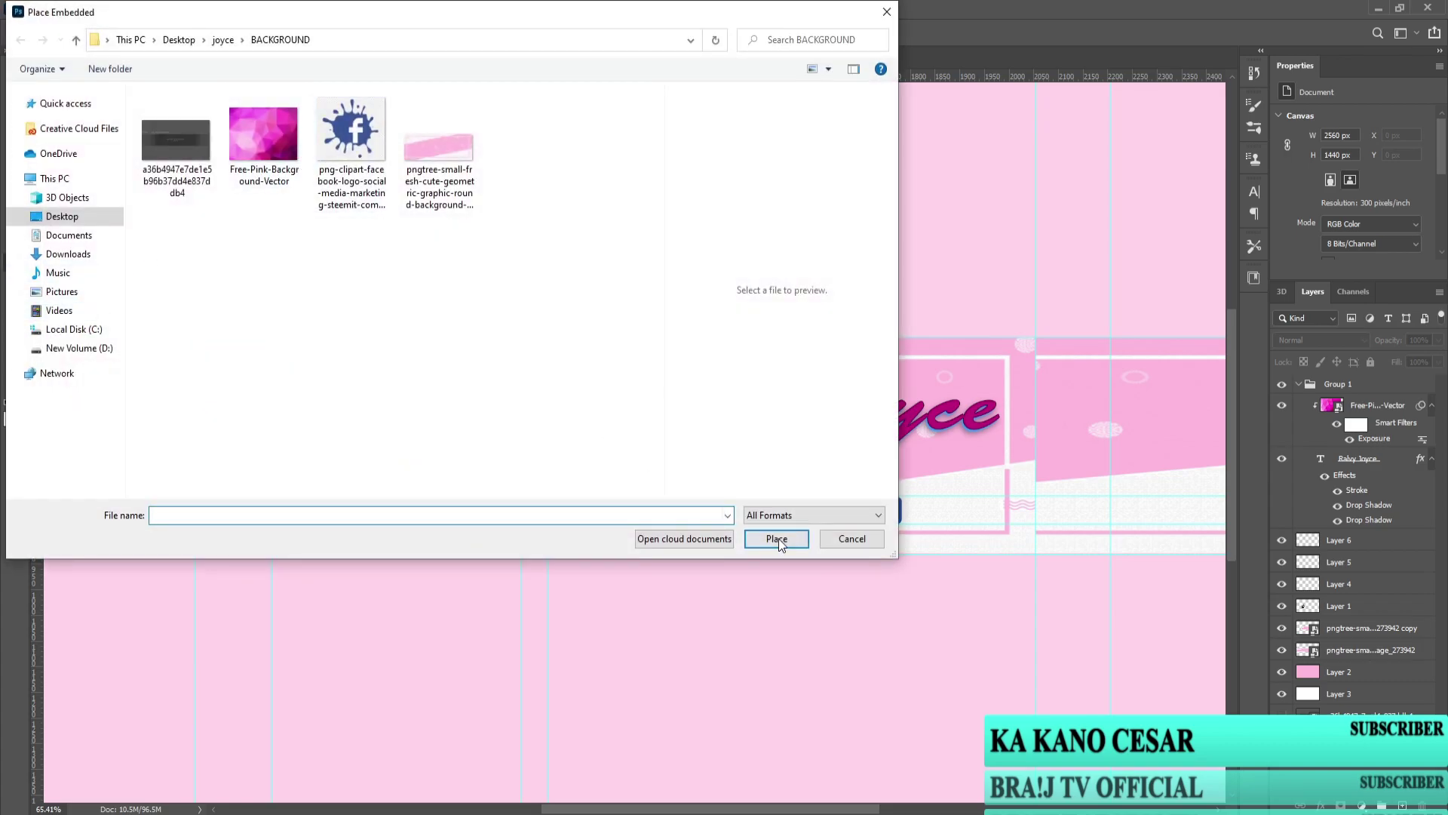
click(852, 538)
click(33, 9)
click(48, 41)
click(352, 140)
click(792, 567)
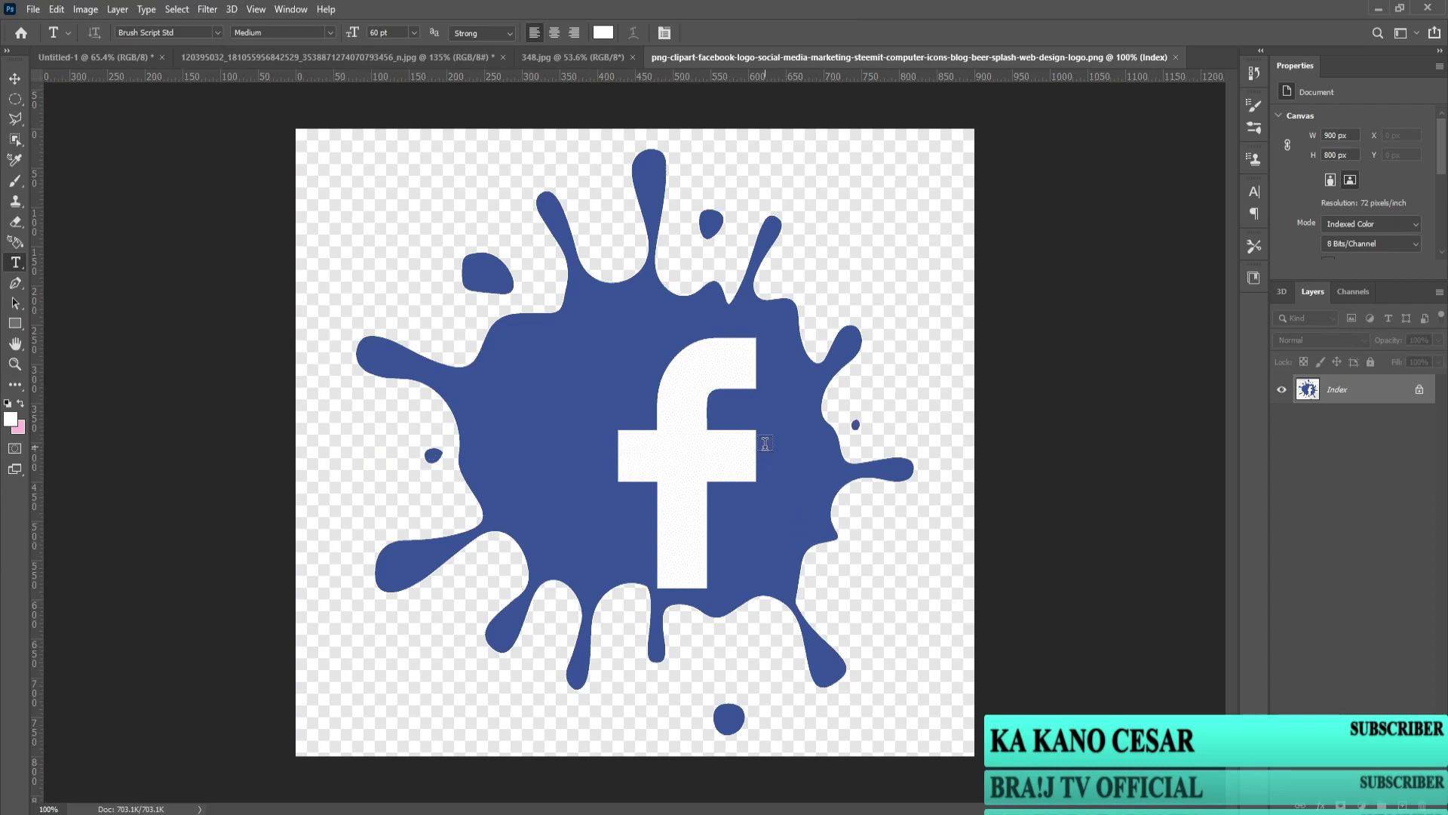
Step: Convert the splash image to RGB Color and quick-select the whole blue splash
click(15, 139)
right_click(16, 139)
click(68, 151)
click(518, 374)
click(721, 320)
click(1414, 233)
click(1350, 284)
mouse_move(596, 338)
mouse_down()
mouse_move(762, 338)
mouse_move(792, 385)
mouse_move(816, 365)
mouse_move(807, 499)
mouse_move(772, 559)
mouse_move(650, 367)
mouse_move(646, 200)
mouse_move(668, 356)
mouse_move(717, 424)
mouse_up()
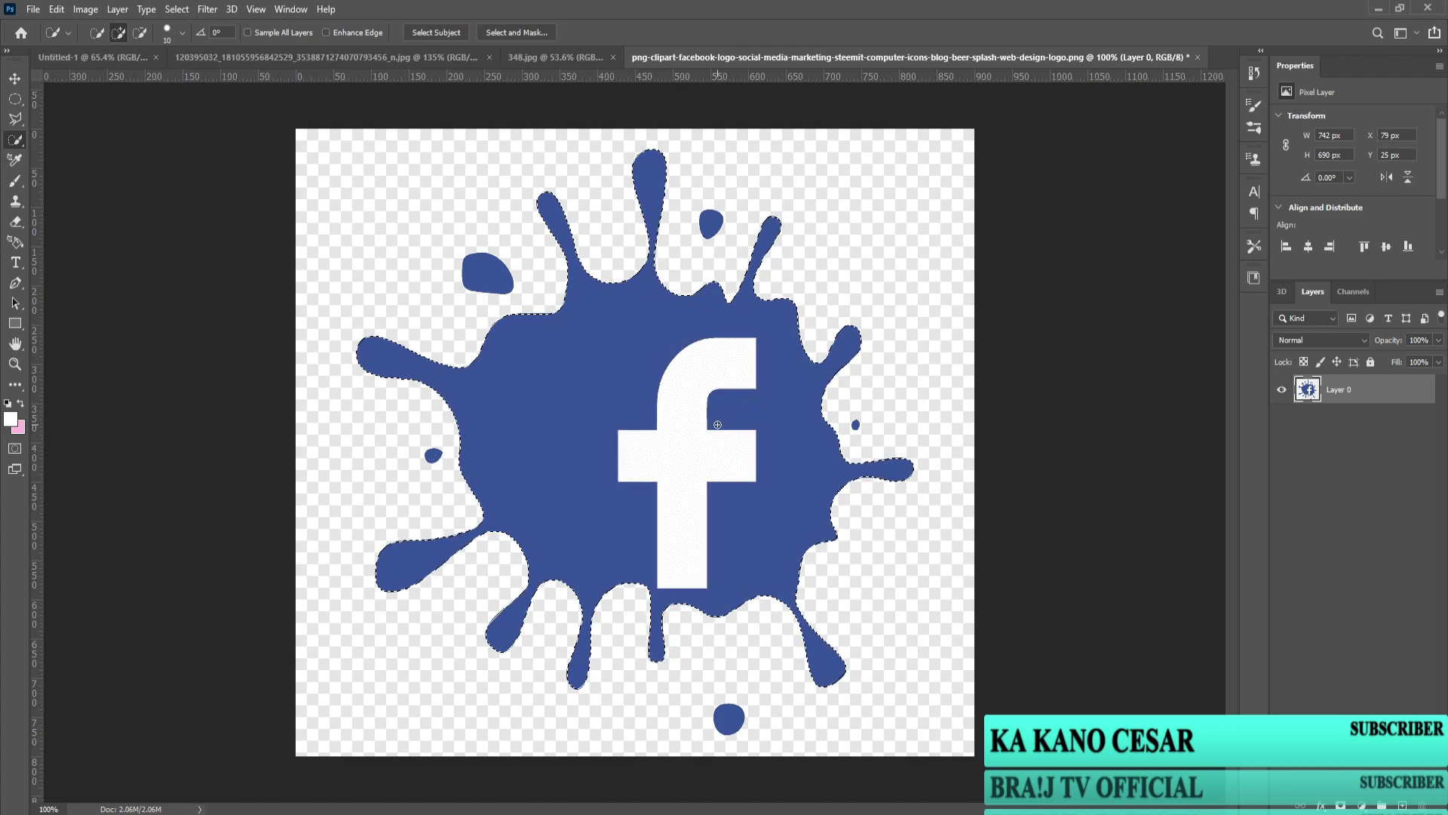
Step: Sample the splash blue, fill the white F with it, and spot-heal the leftover outline
click(14, 384)
click(45, 355)
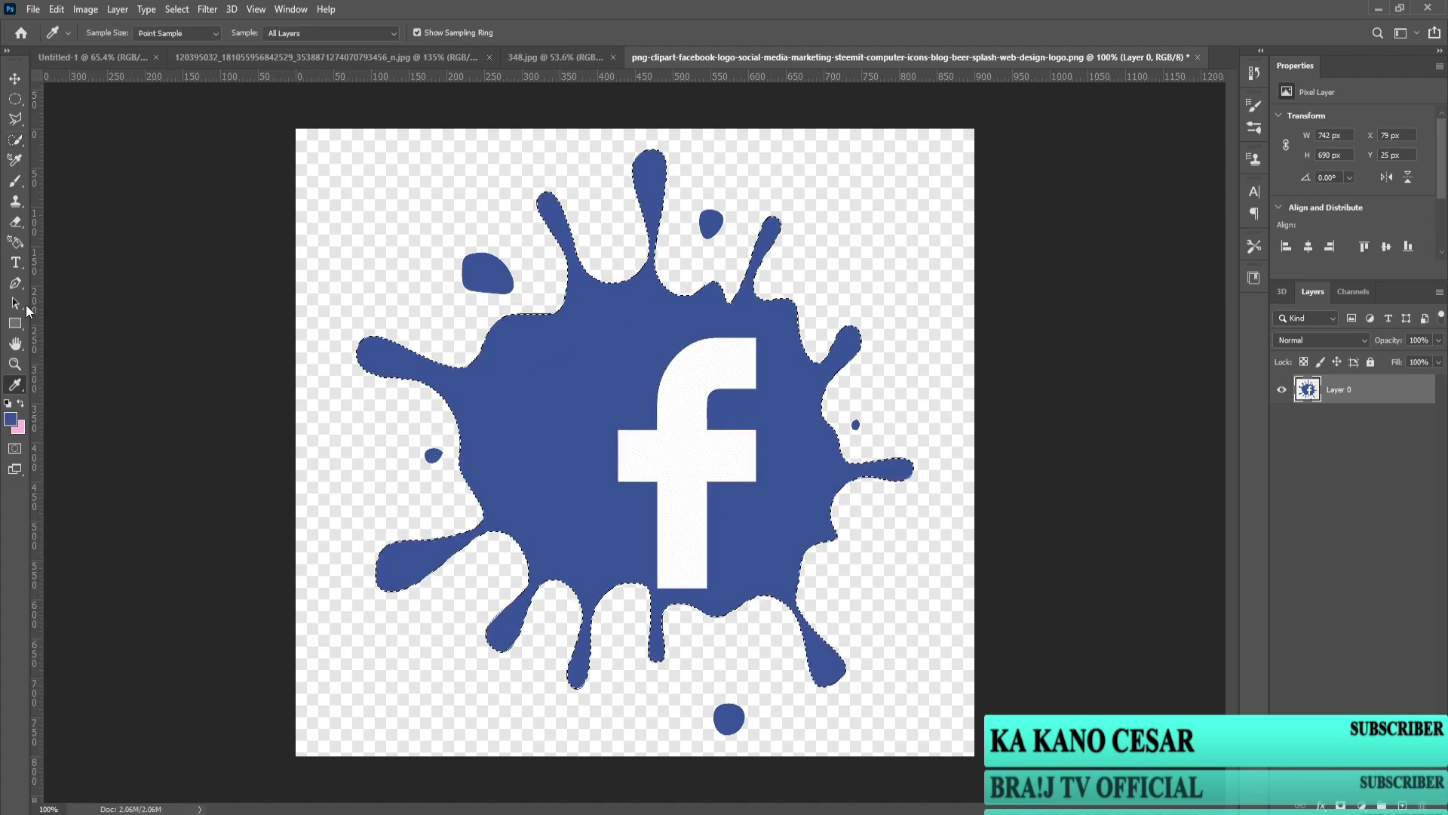
click(21, 390)
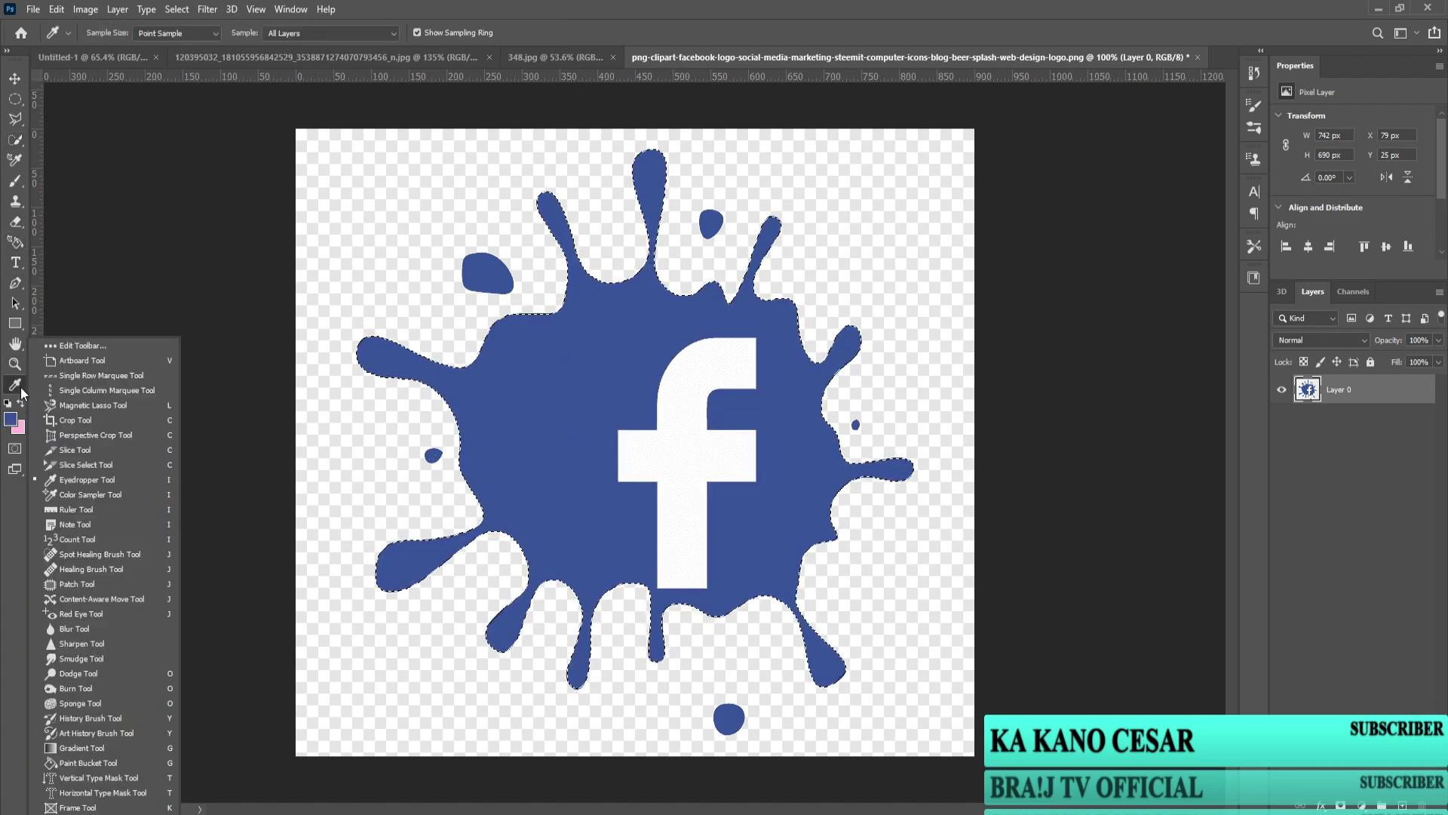
click(89, 763)
click(690, 491)
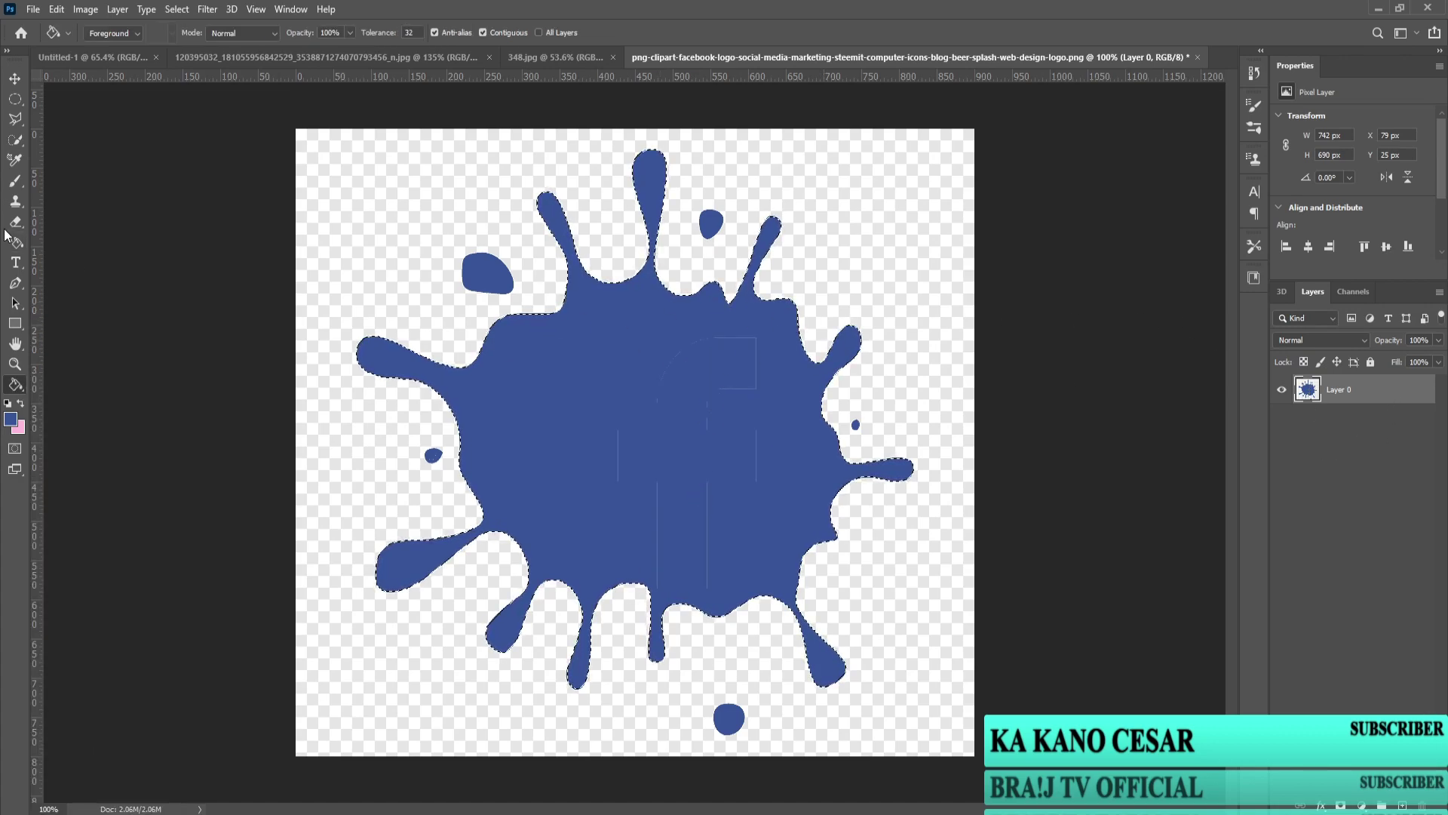
click(18, 387)
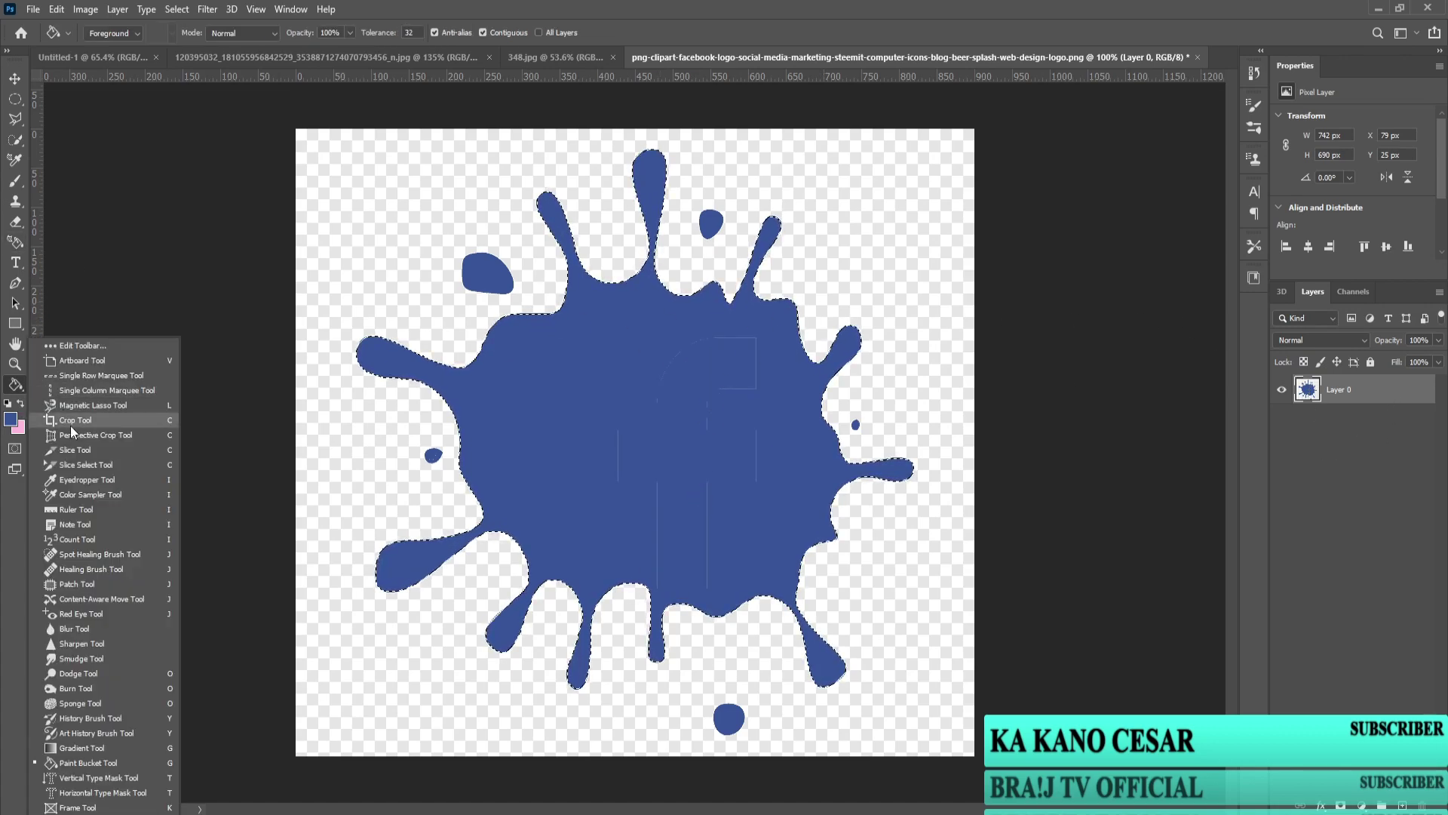
click(94, 562)
drag(641, 387, 676, 344)
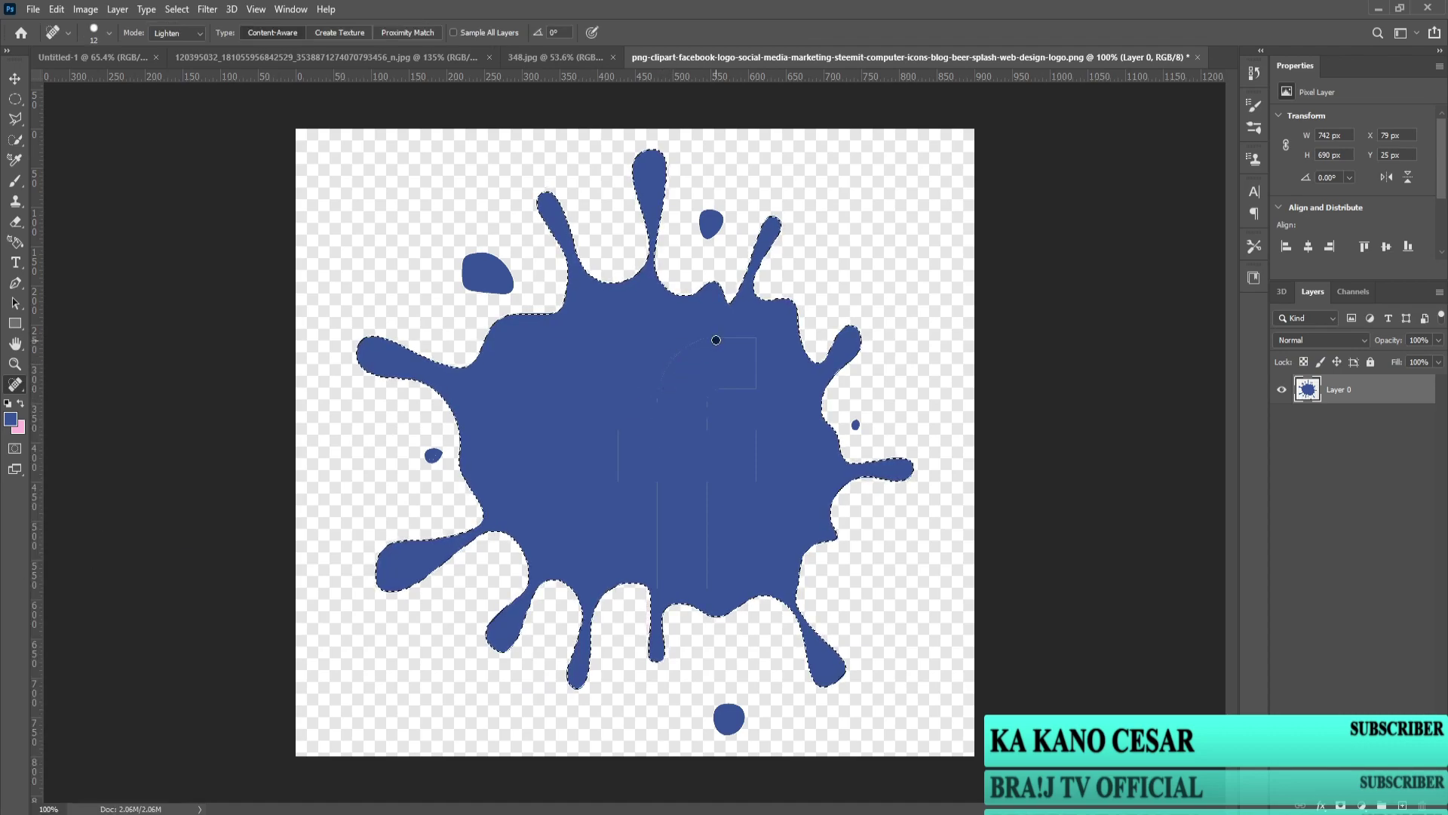
Step: Move the splash into the banner as Layer 7, placed behind the woman
key(v)
drag(601, 388, 420, 421)
drag(1391, 543, 1350, 617)
drag(578, 470, 417, 458)
drag(1343, 606, 1343, 638)
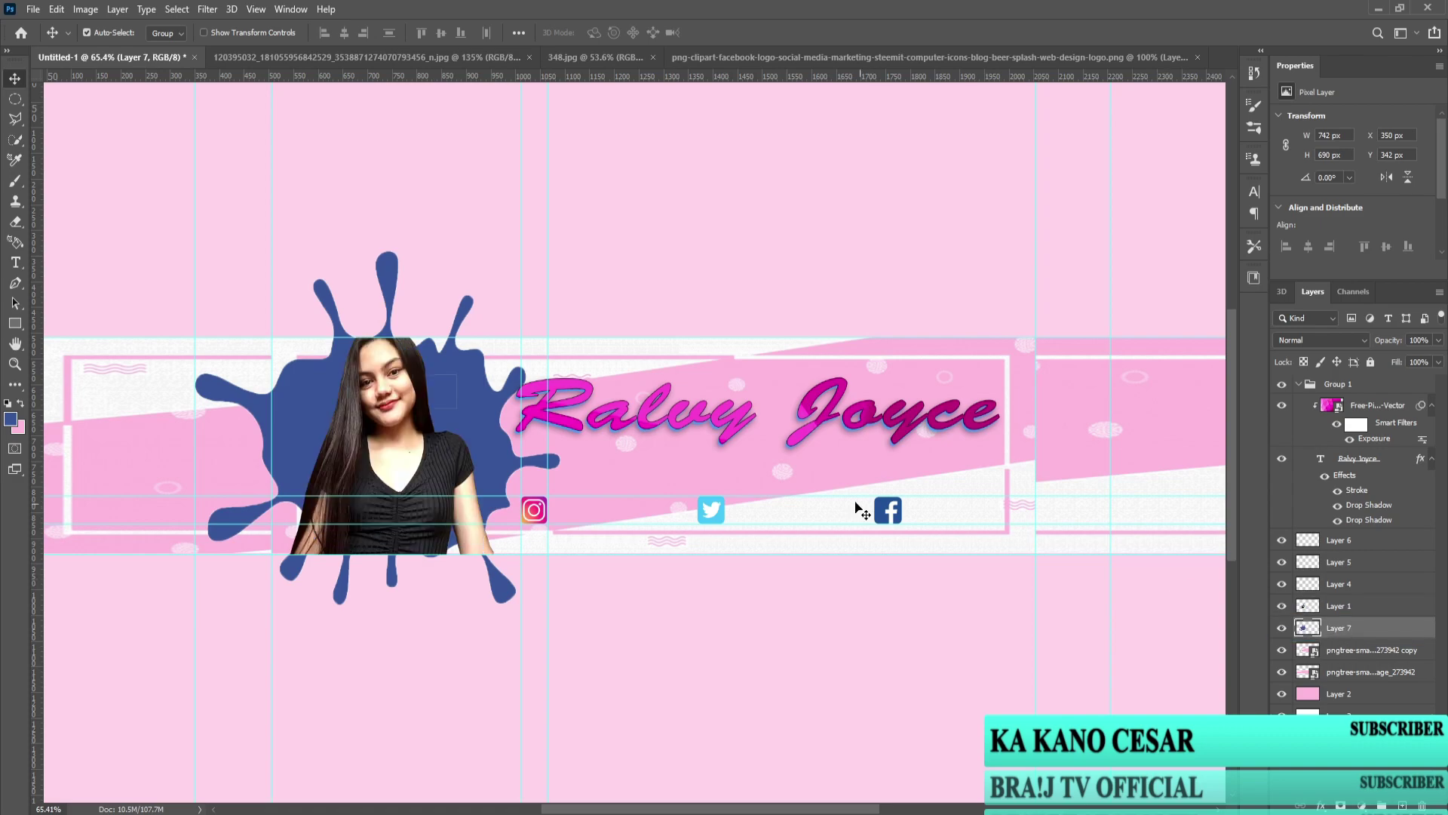
Step: Resize the splash to about 636 x 654 px so it frames the woman
key(ctrl+t)
drag(566, 252, 508, 297)
drag(409, 499, 448, 491)
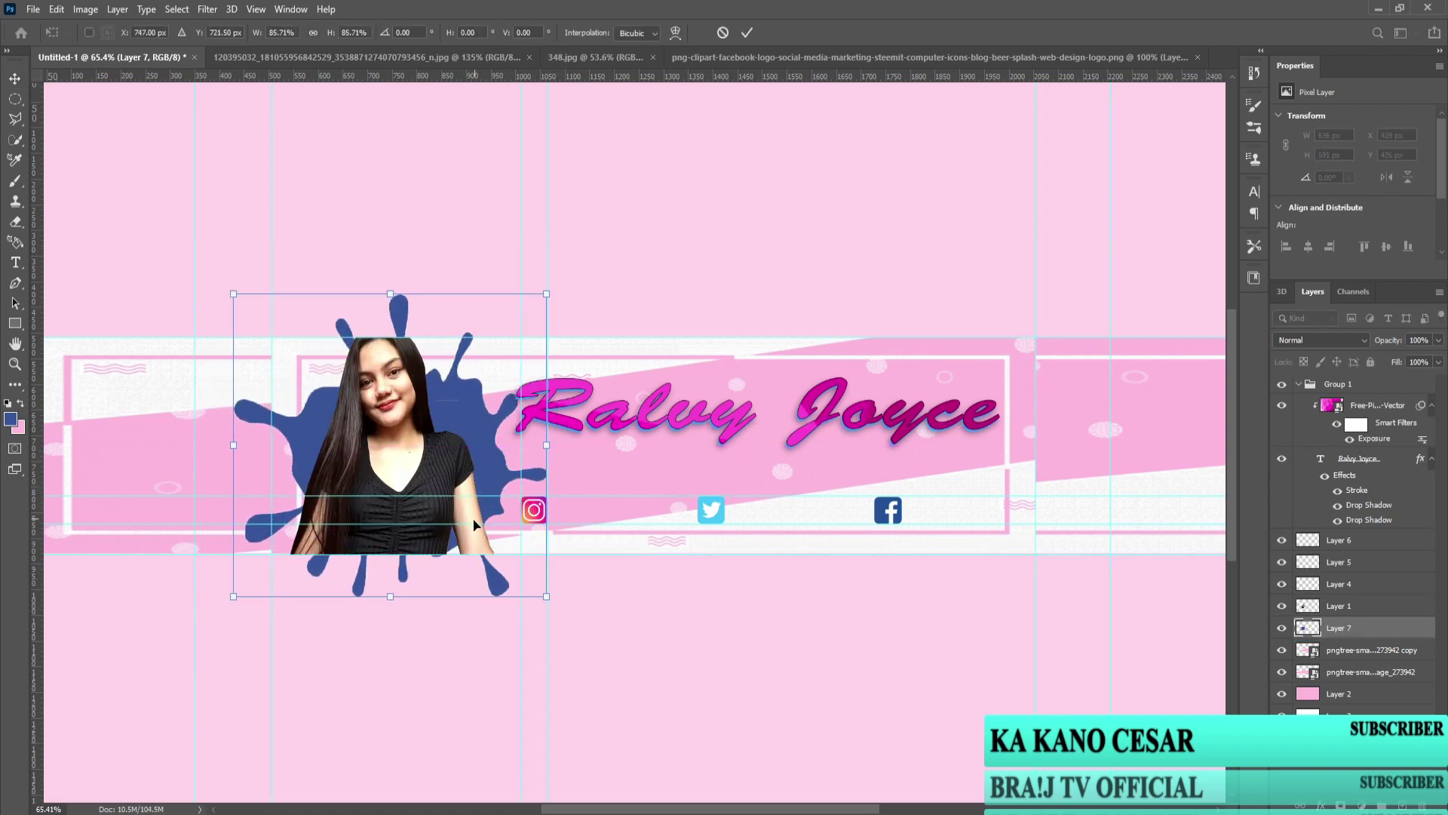
drag(389, 294, 390, 261)
click(1335, 786)
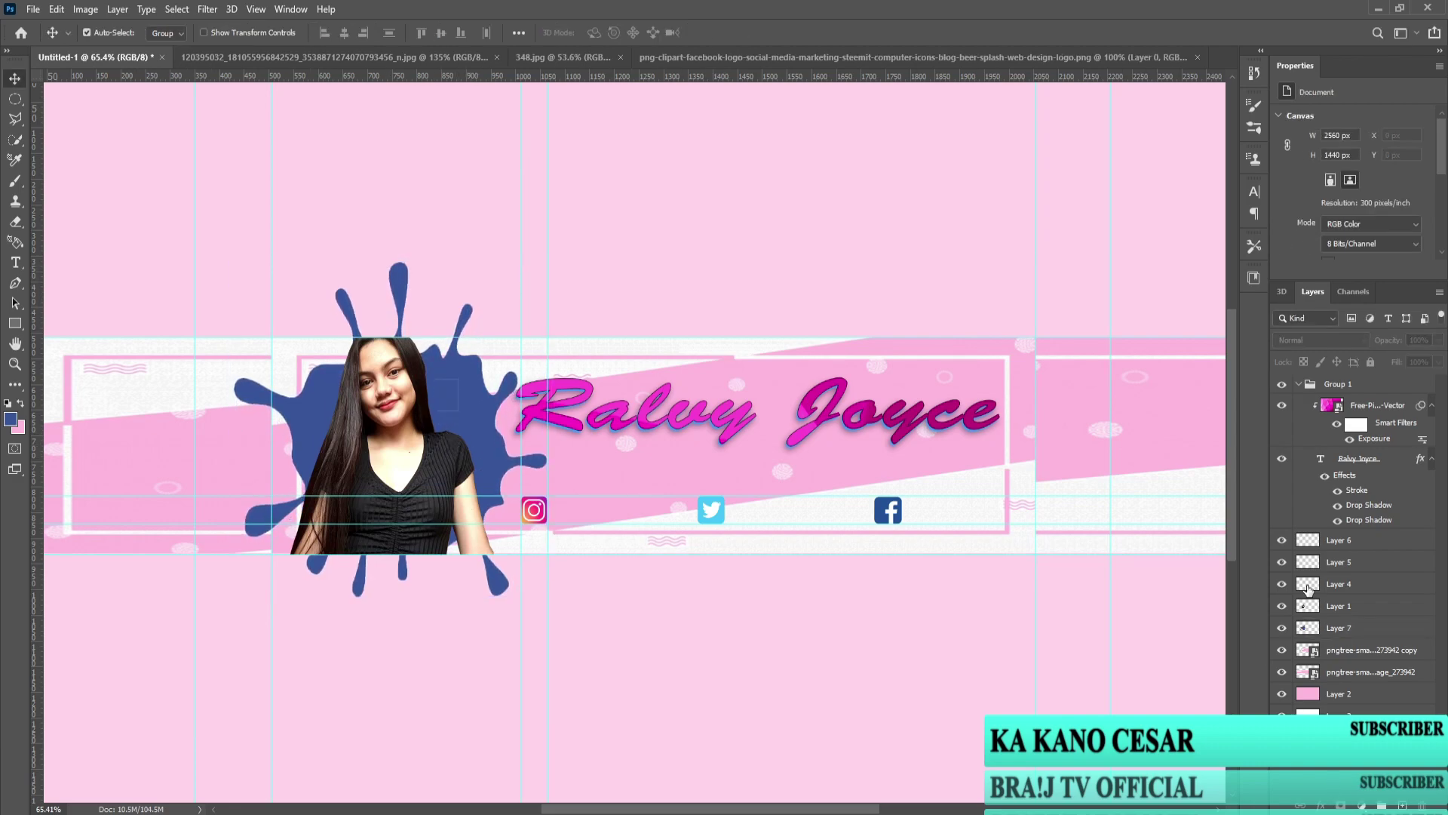
click(1350, 628)
click(1349, 343)
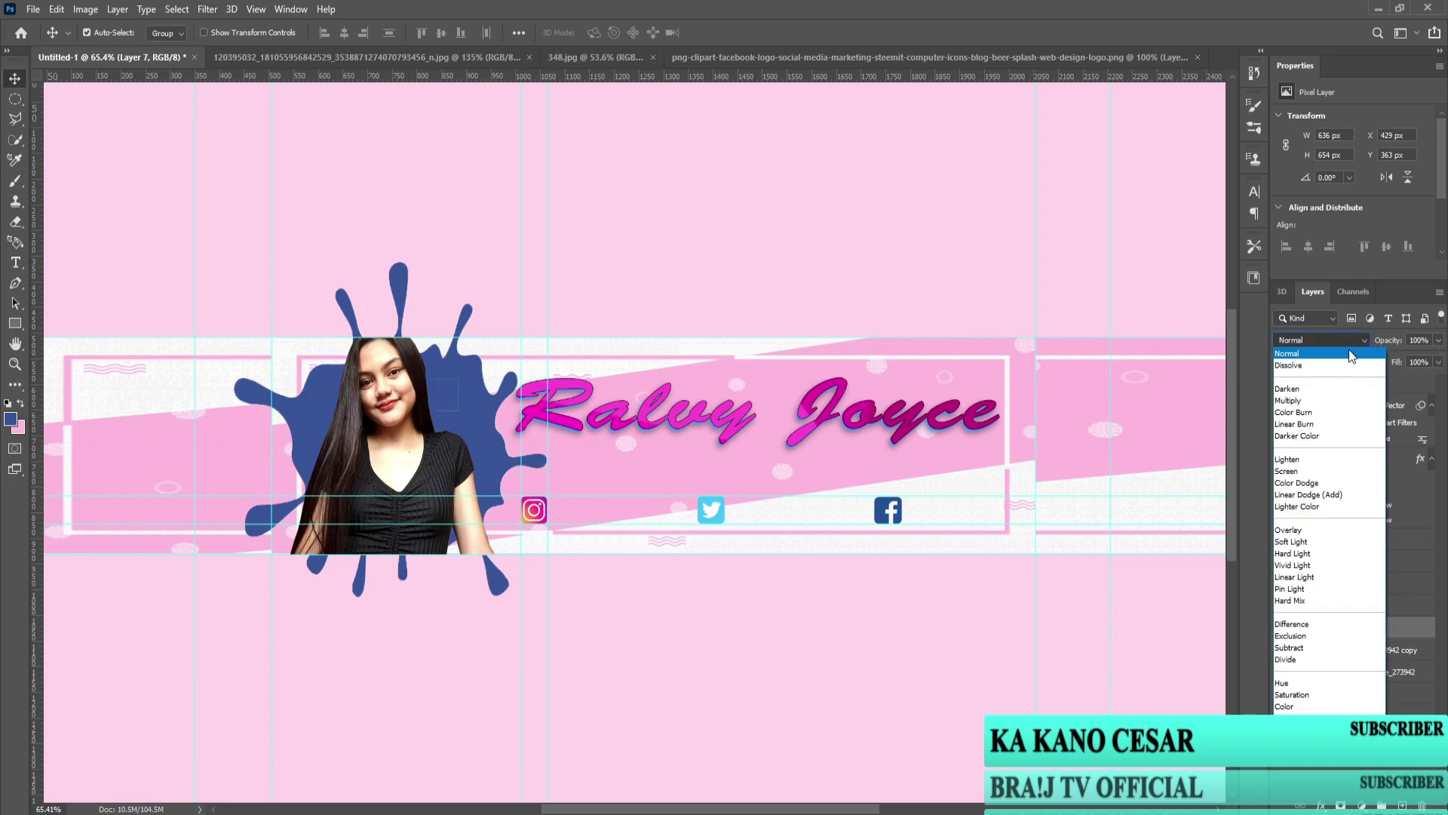
Step: Set Layer 7 to Linear Dodge (Add) and add a drop shadow with more distance and spread
click(1342, 497)
double_click(1428, 633)
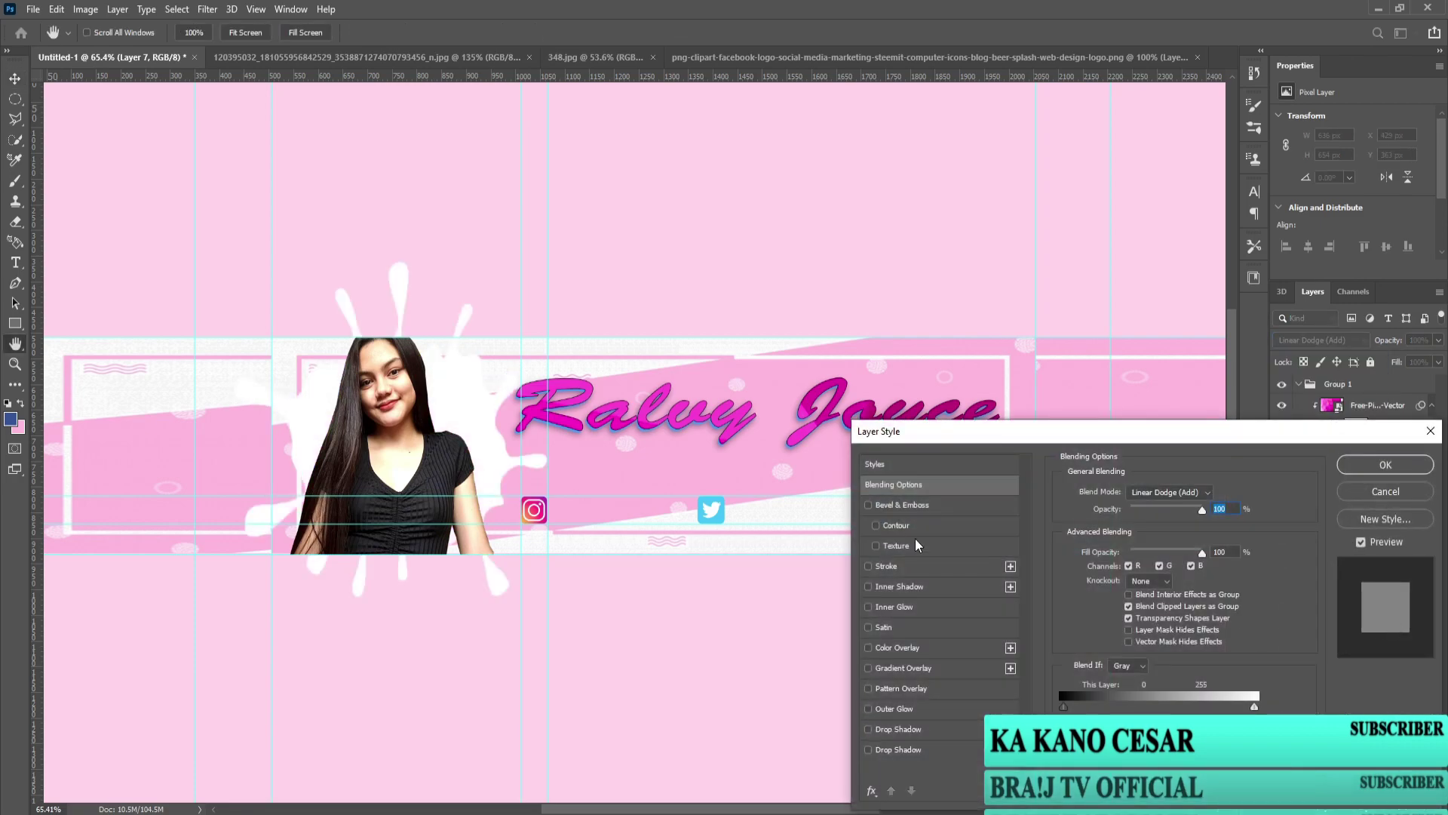
click(867, 749)
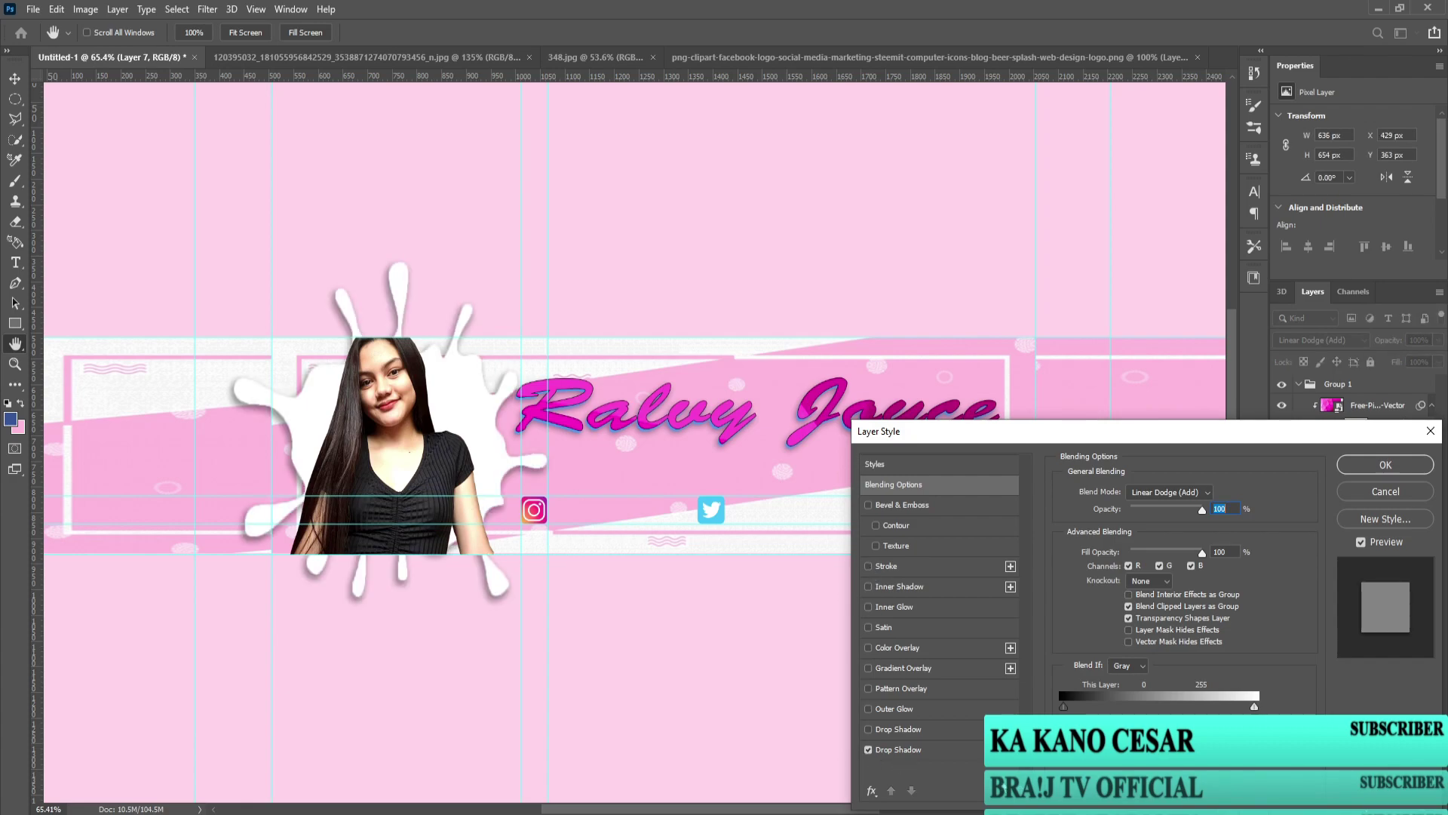
drag(1123, 564, 1123, 598)
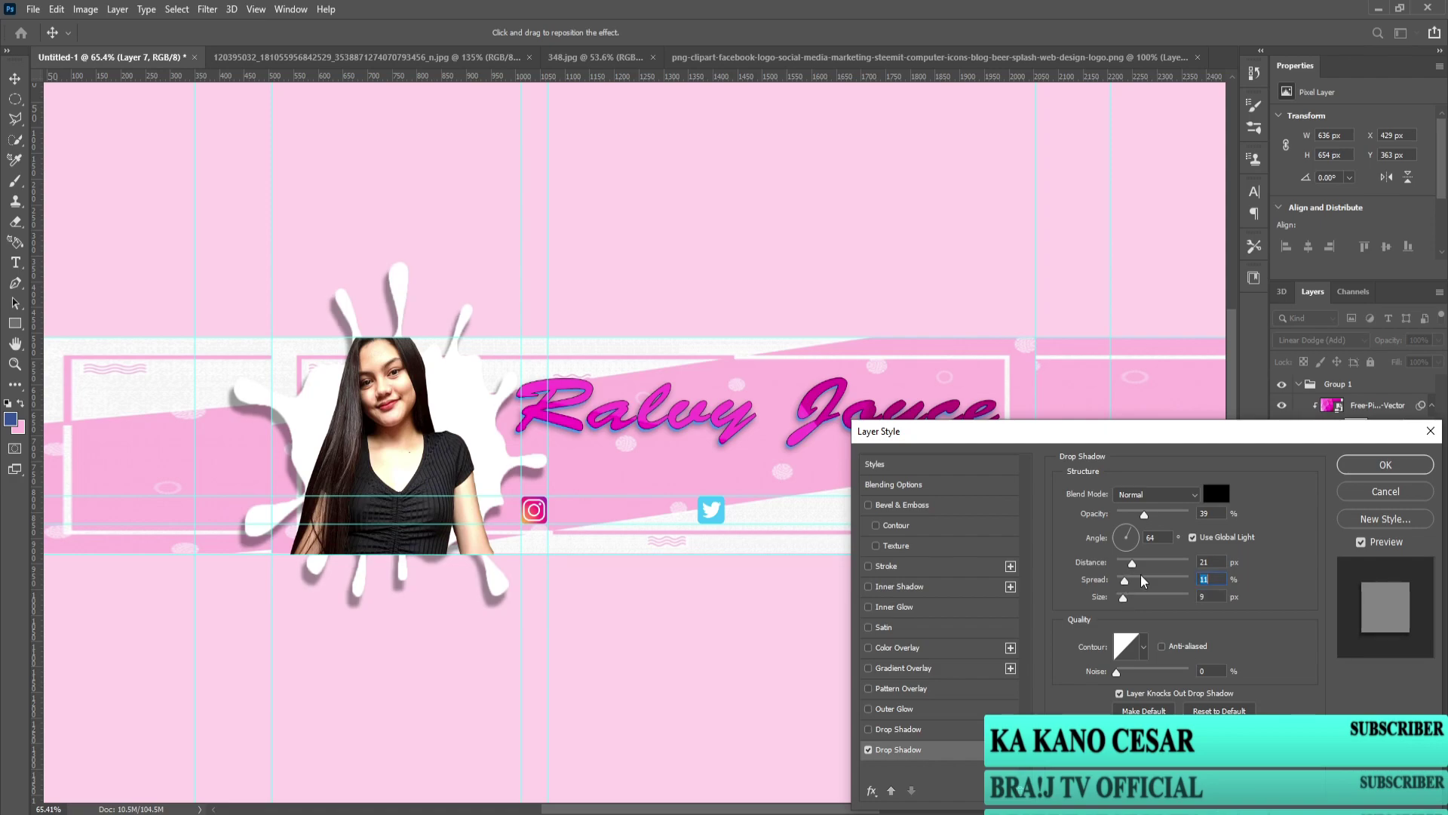
key(Return)
scroll(863, 479, down, 3)
scroll(595, 480, up, 5)
scroll(596, 476, down, 3)
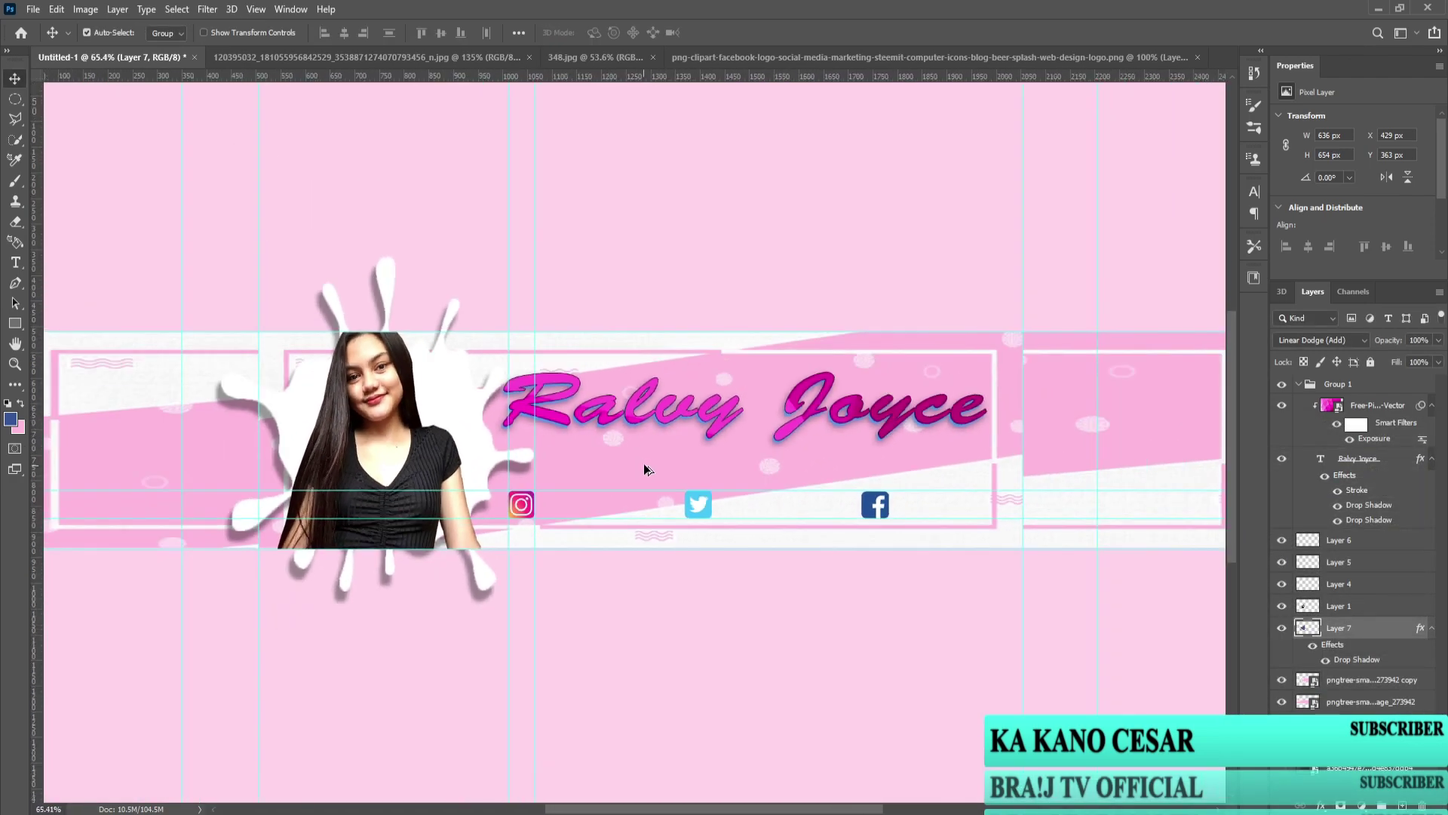
Step: Nudge the white splash layer slightly left with Free Transform
click(1369, 605)
key(ctrl+t)
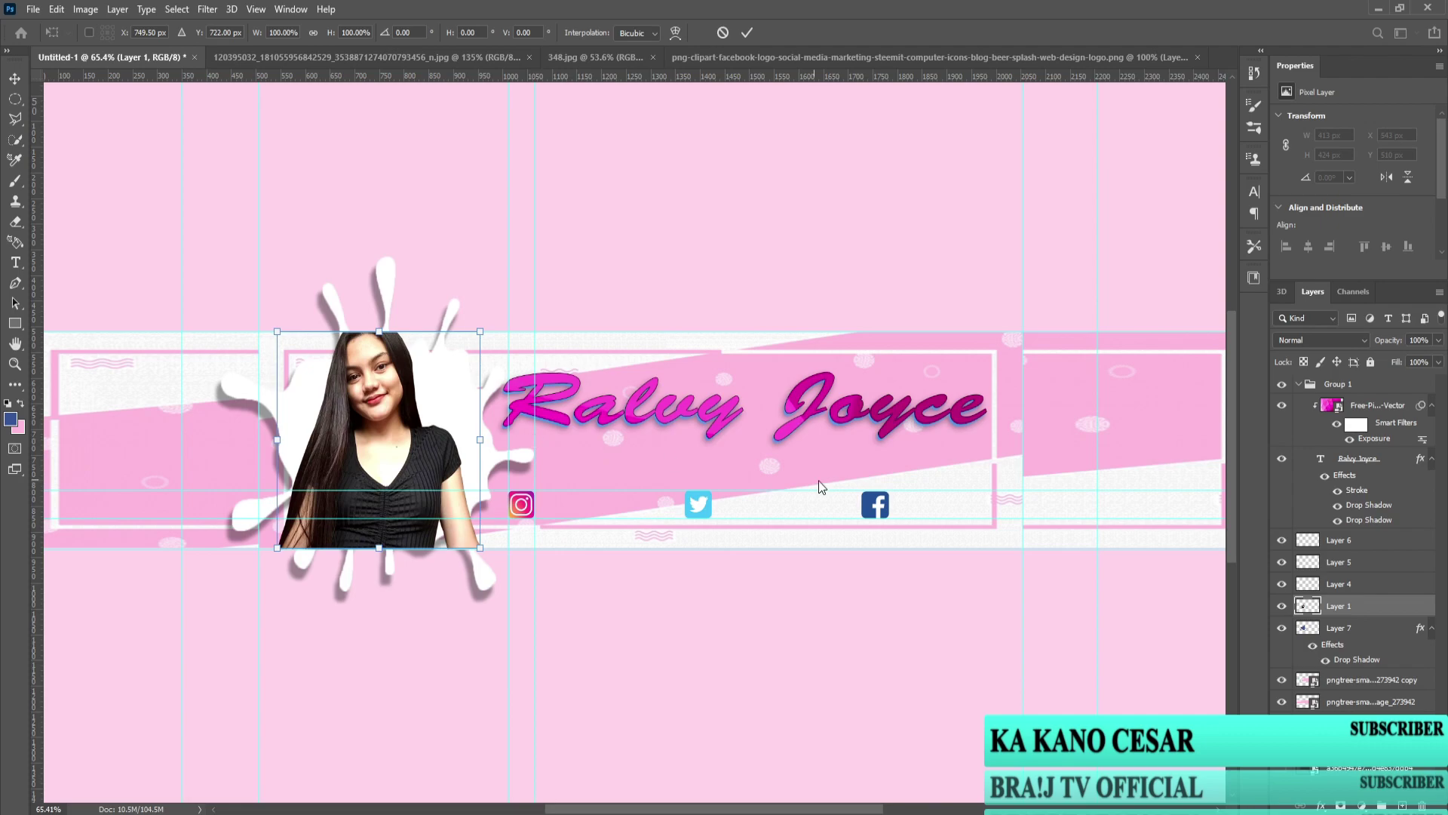
key(Return)
click(1331, 628)
key(ctrl+t)
key(Left)
key(Left)
key(Left)
key(Left)
key(Left)
key(Left)
key(Left)
key(Left)
key(Left)
key(Left)
key(Left)
key(Left)
key(Left)
key(Left)
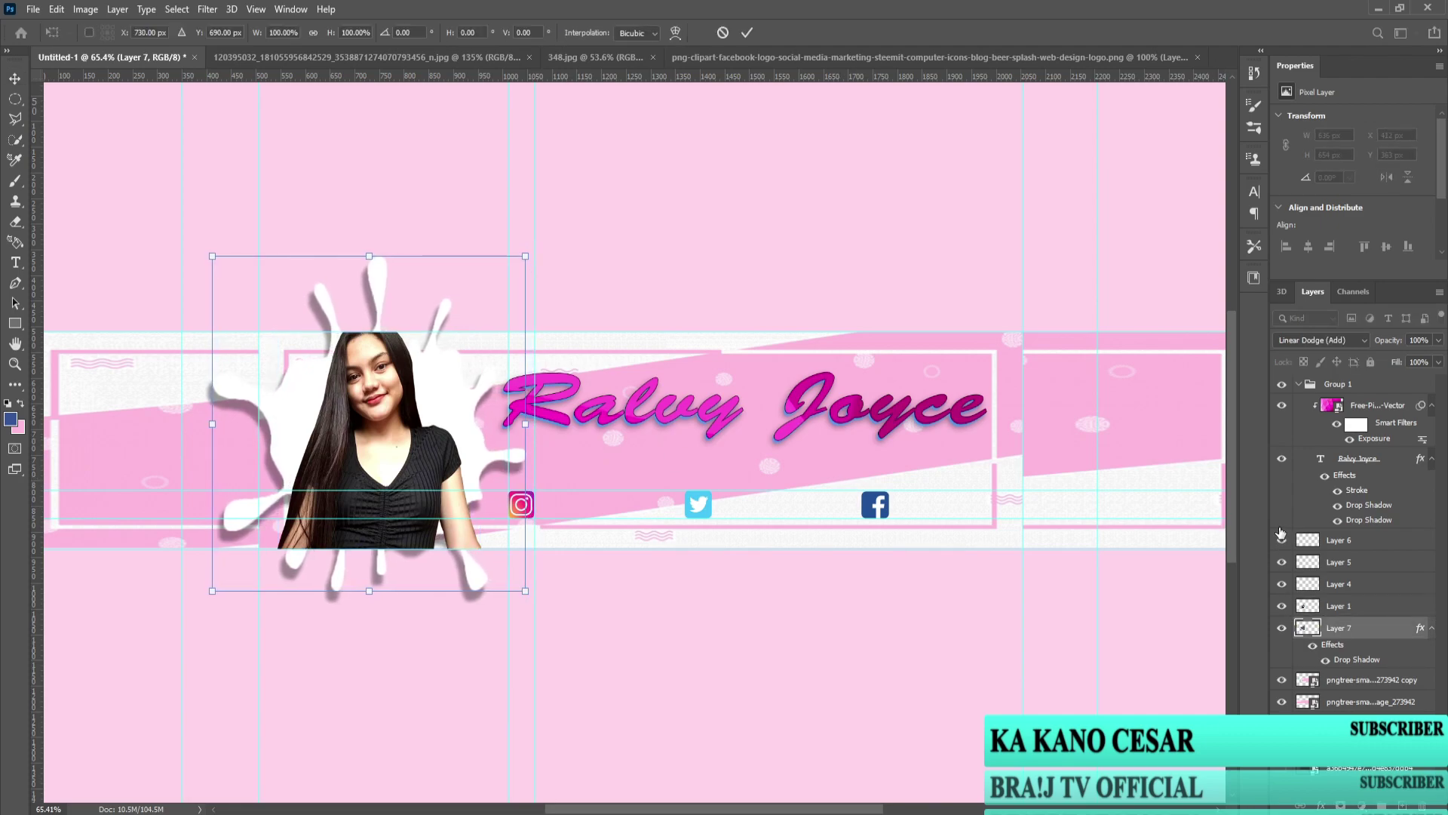
key(Return)
scroll(956, 473, up, 2)
scroll(465, 510, down, 3)
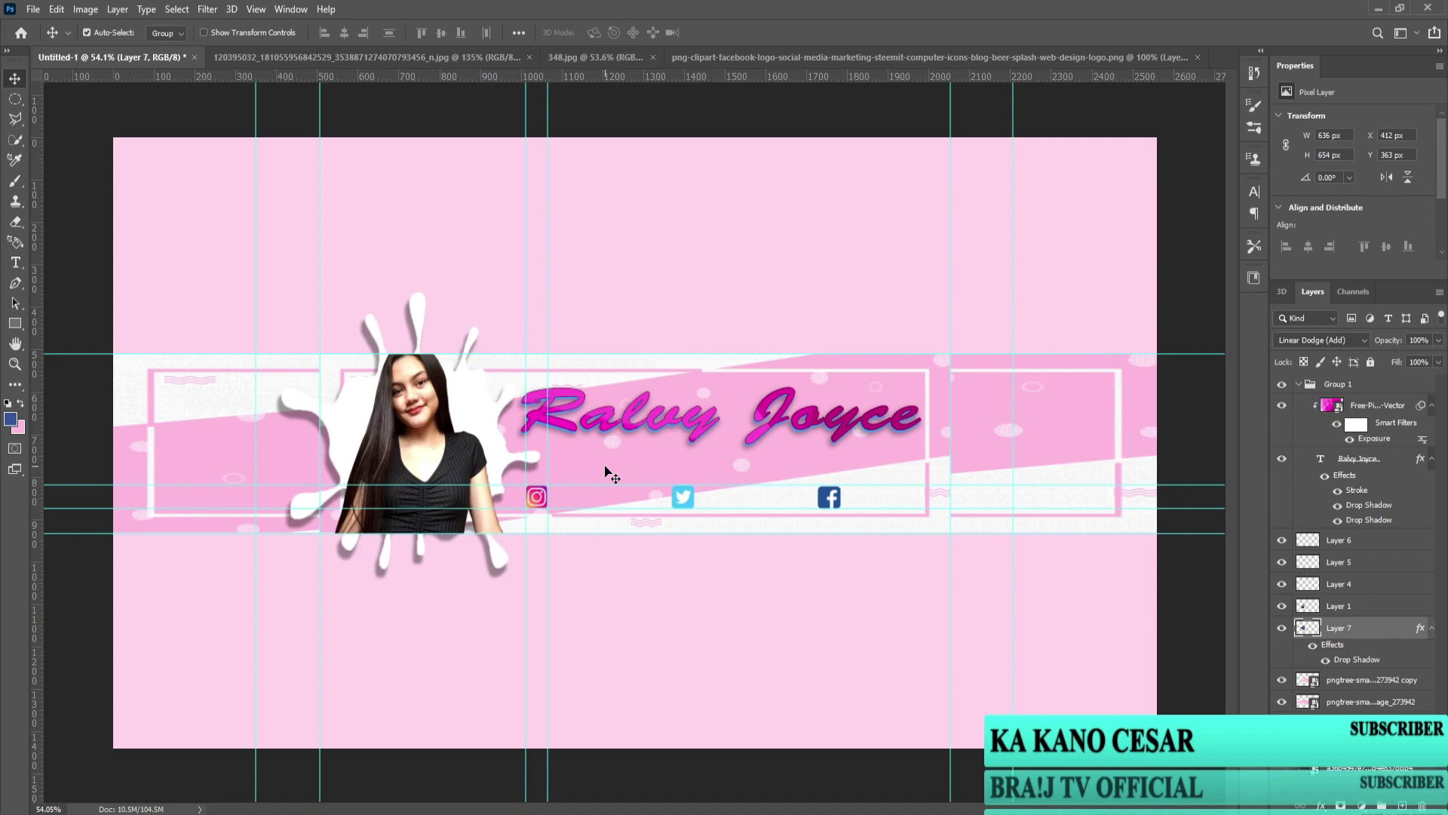
scroll(483, 417, up, 3)
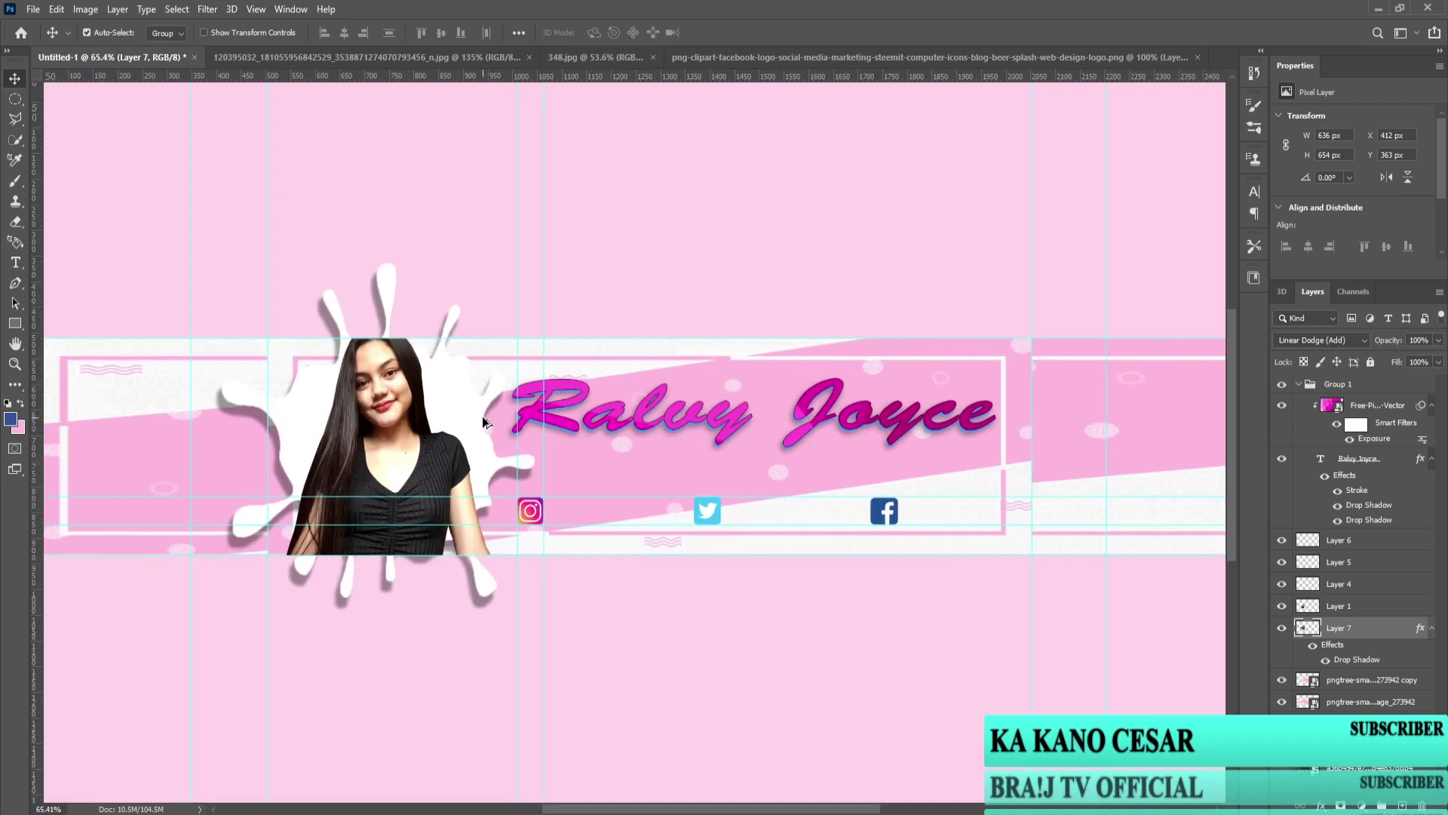
scroll(491, 420, down, 2)
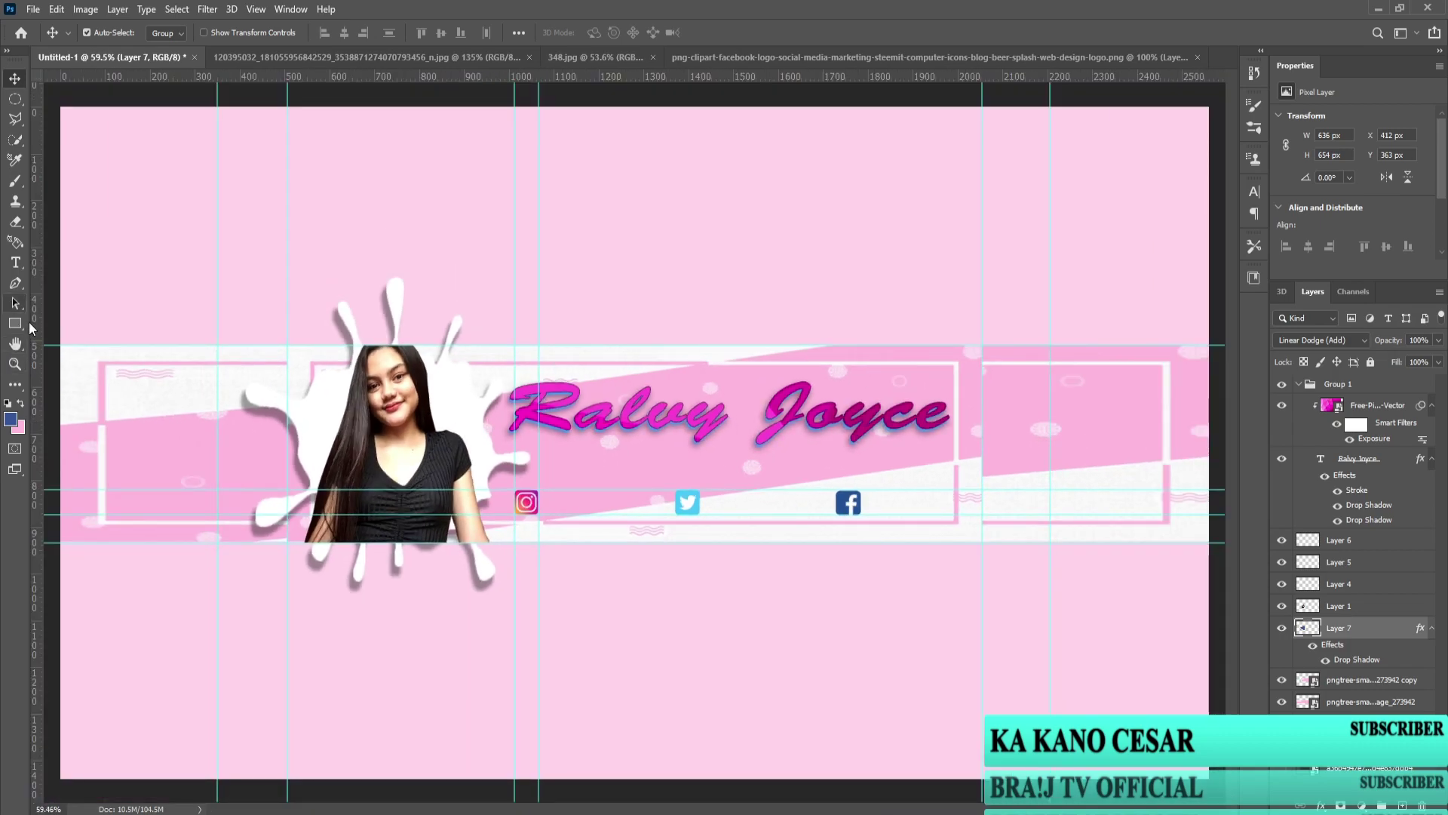
Step: Add a new 24 pt text layer near the Twitter icon in the social row
click(15, 261)
click(414, 35)
click(389, 184)
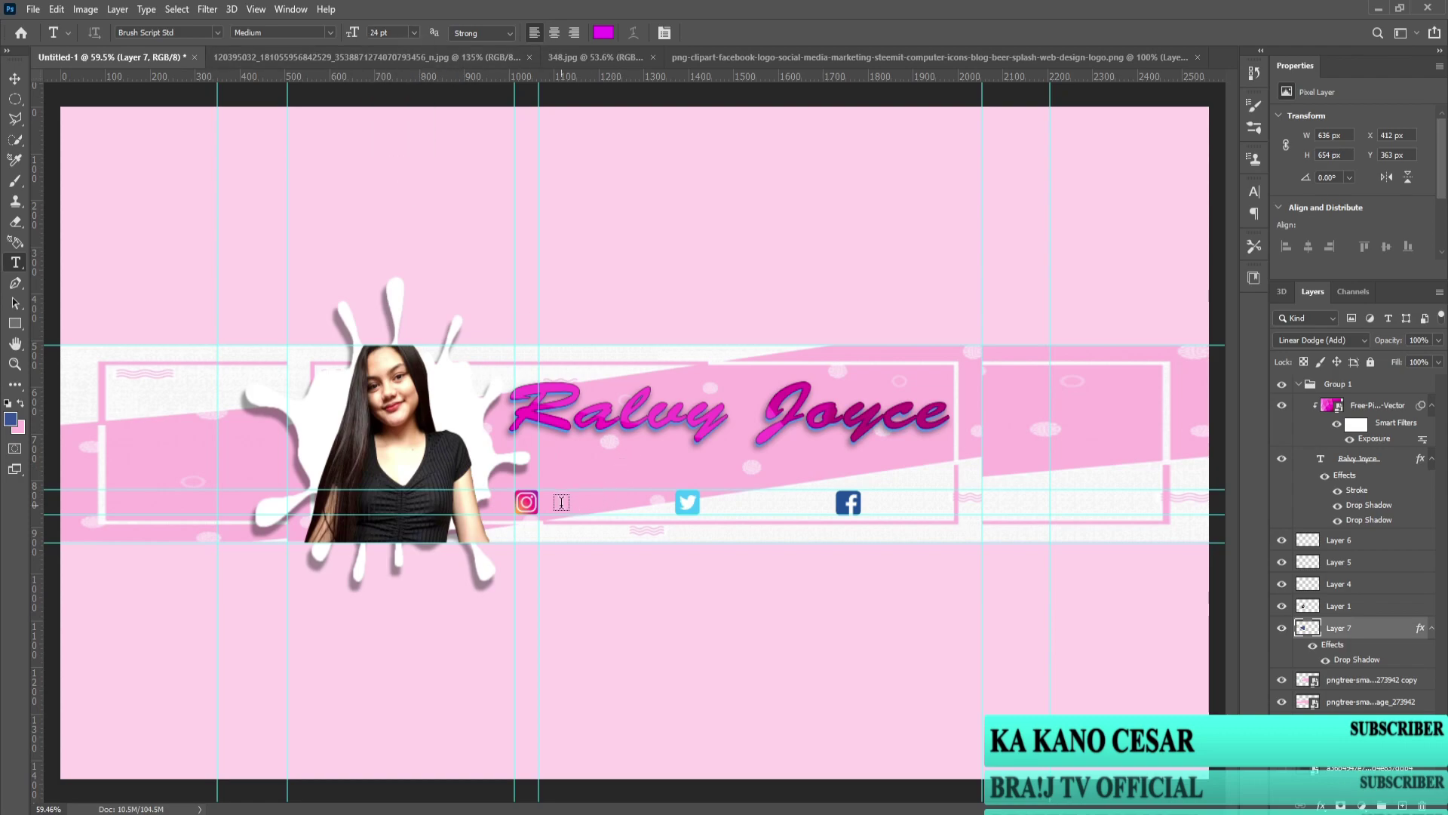
scroll(558, 500, up, 3)
click(542, 507)
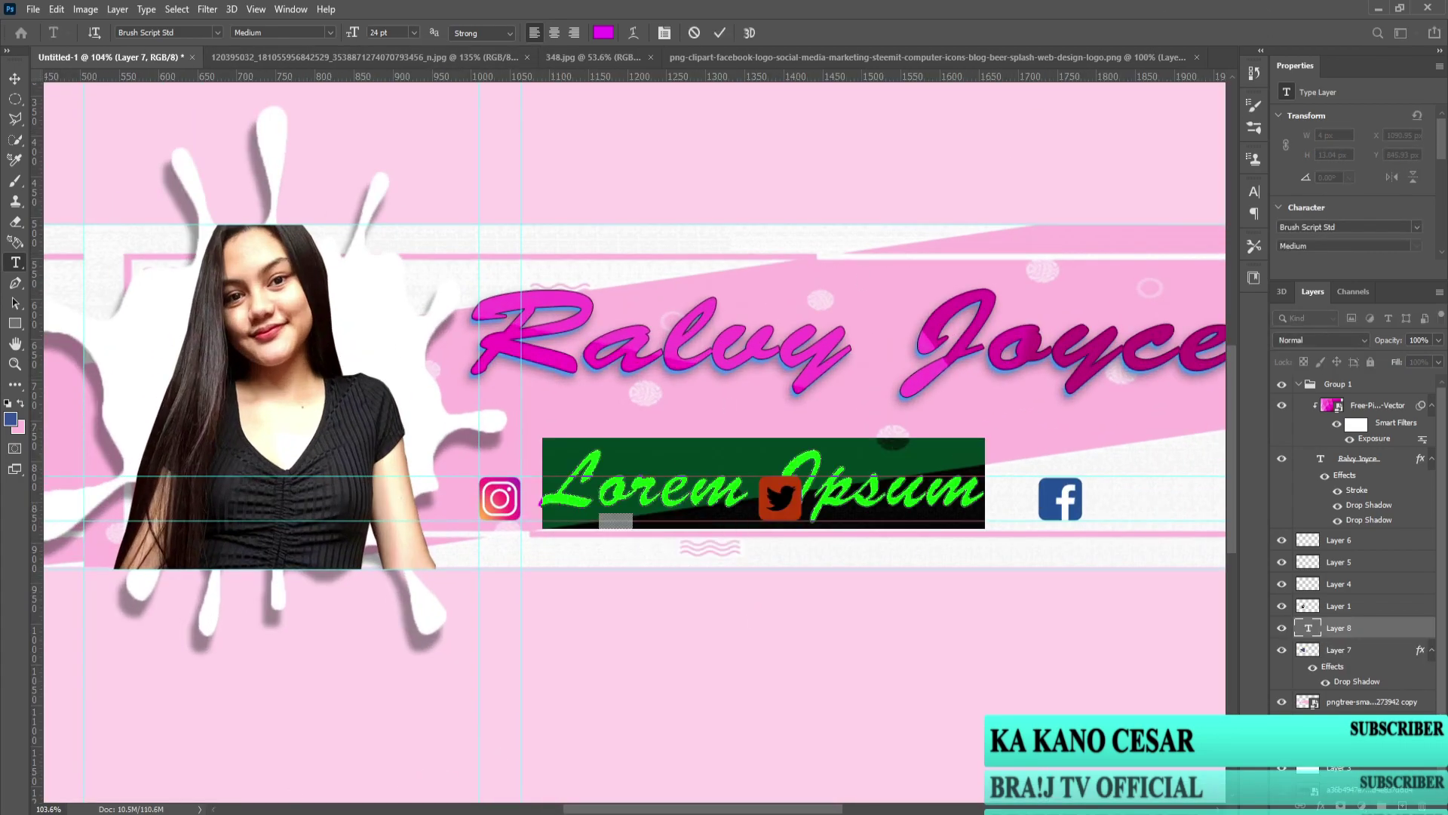
key(alt+Tab)
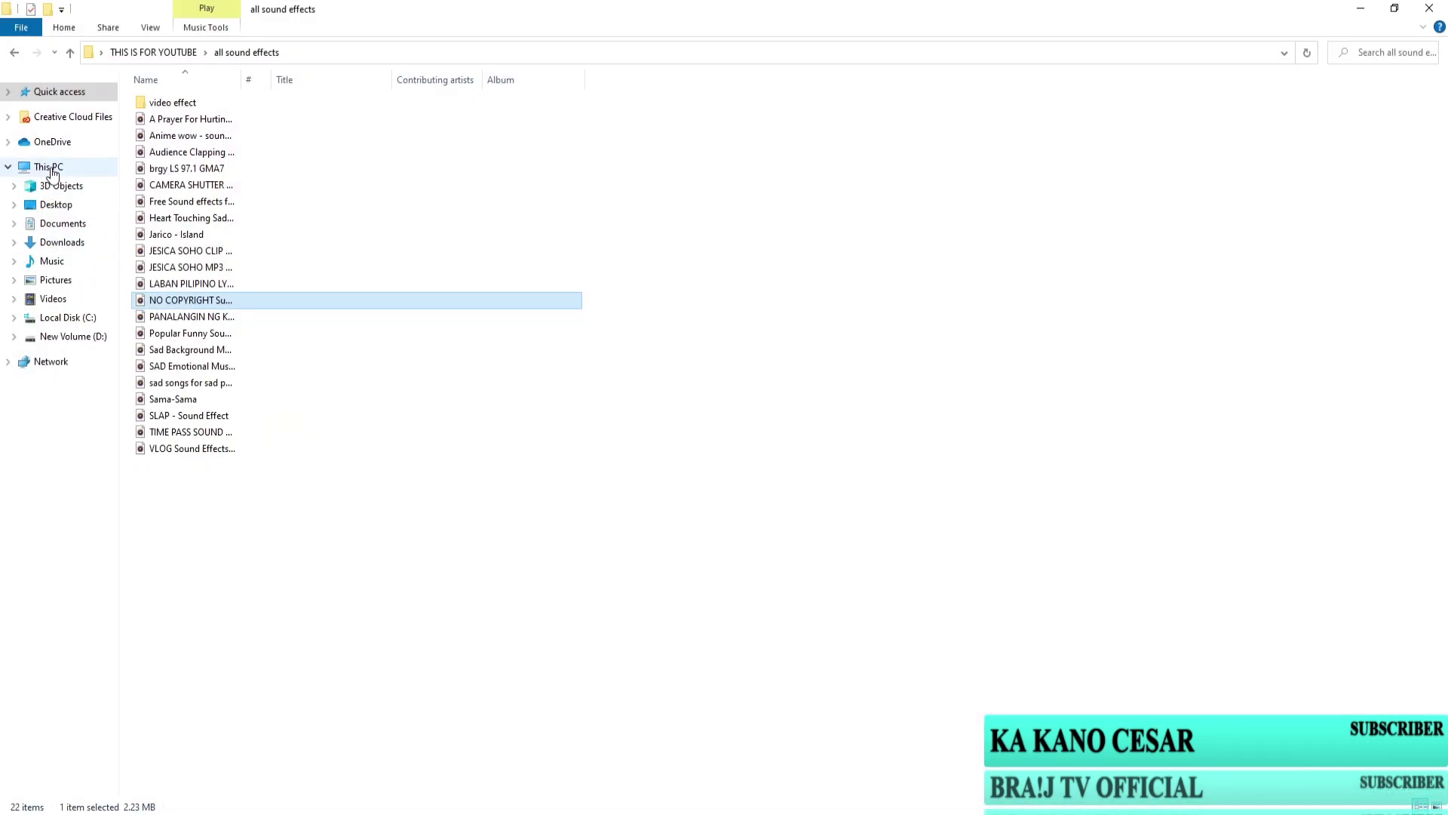
Step: Open New Text Document on the Desktop, copy the social handle, and return to Photoshop
click(34, 167)
click(8, 141)
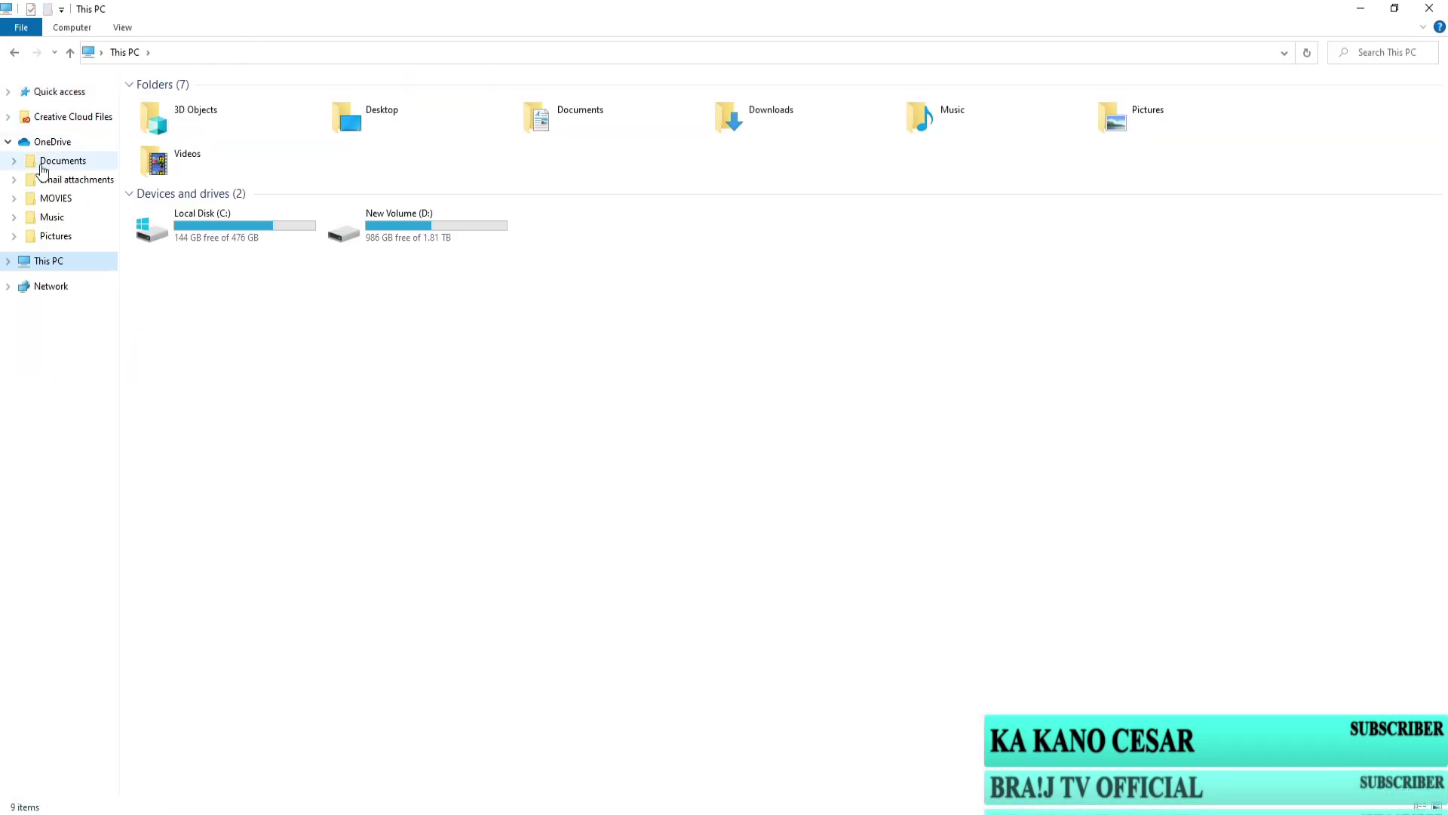
double_click(351, 115)
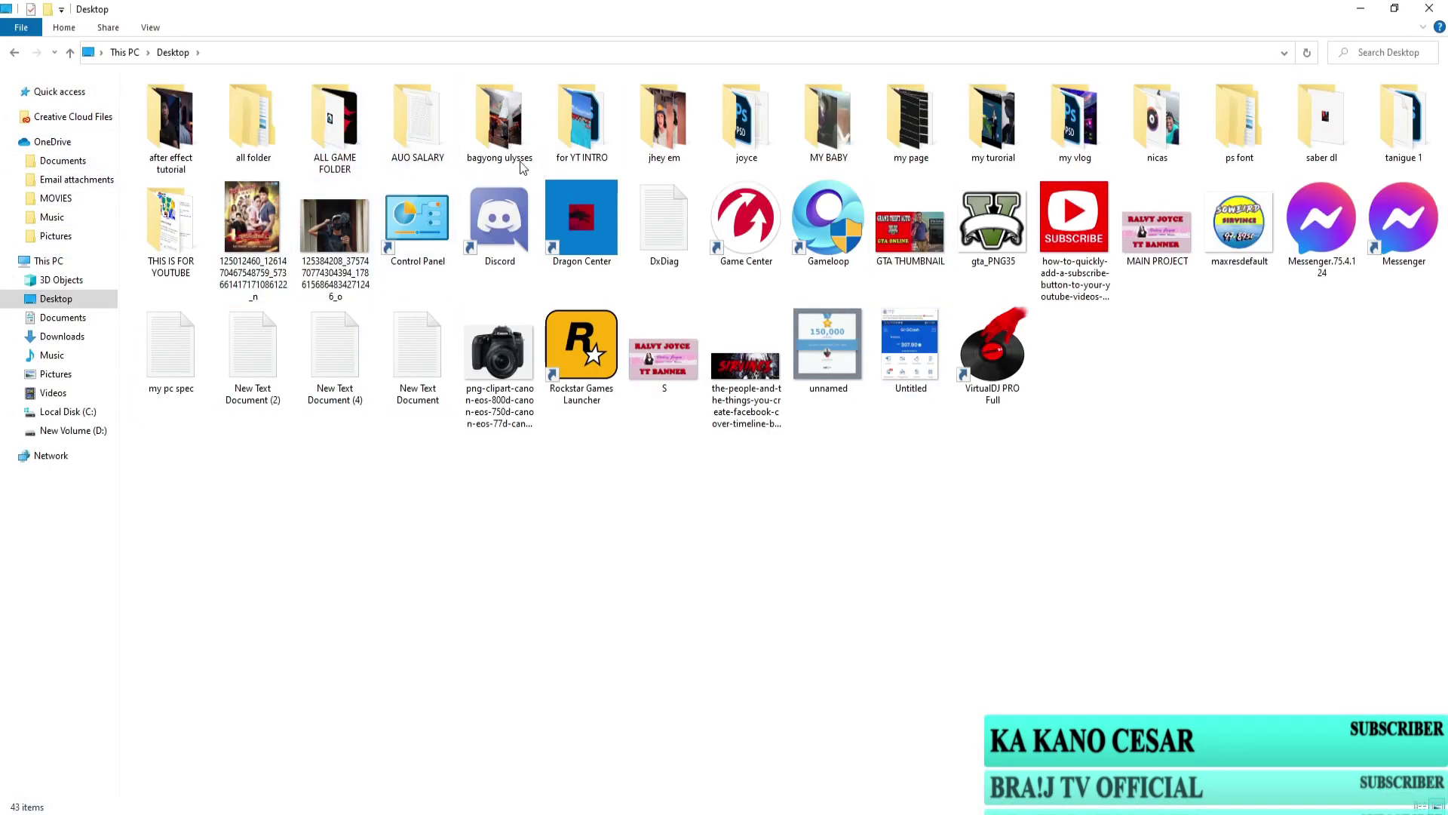
double_click(758, 129)
double_click(746, 120)
key(alt+F4)
key(alt+Tab)
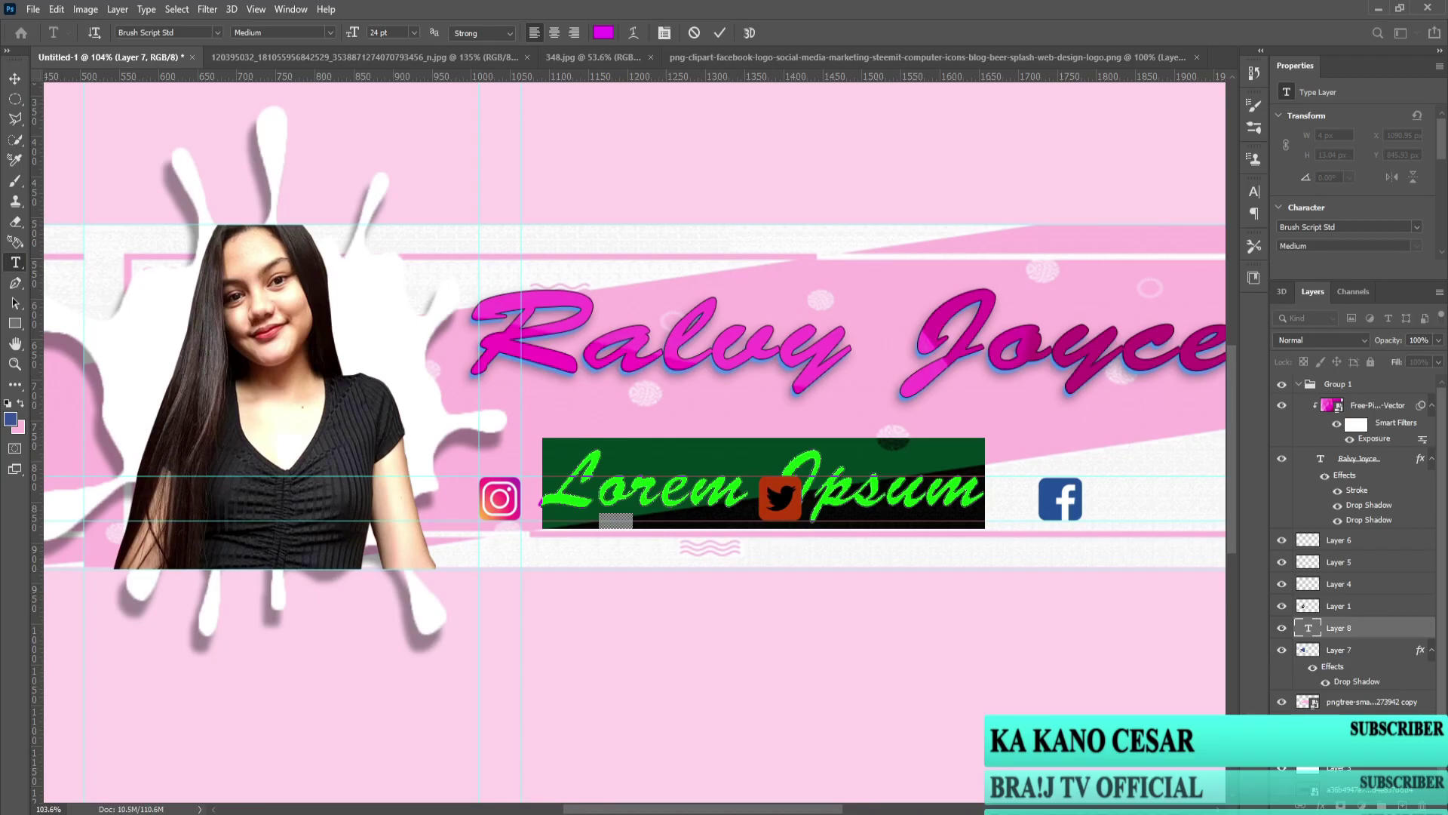
Step: Replace the Lorem Ipsum placeholder with the pasted social handle and scale it to 47%
click(682, 502)
key(ctrl+a)
key(ctrl+Return)
key(ctrl+t)
drag(935, 467, 659, 510)
scroll(659, 510, down, 5)
scroll(630, 512, up, 3)
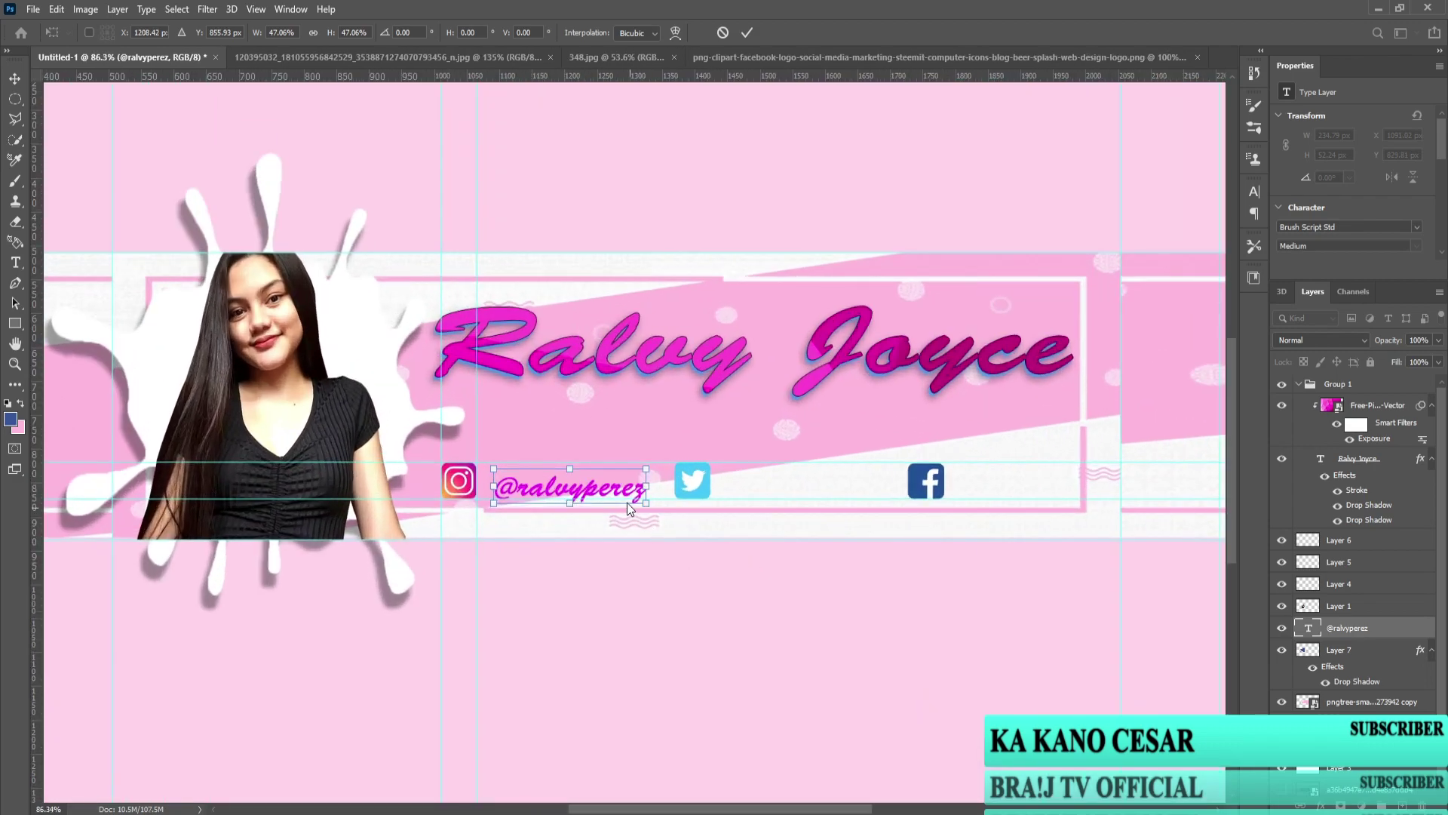
key(Return)
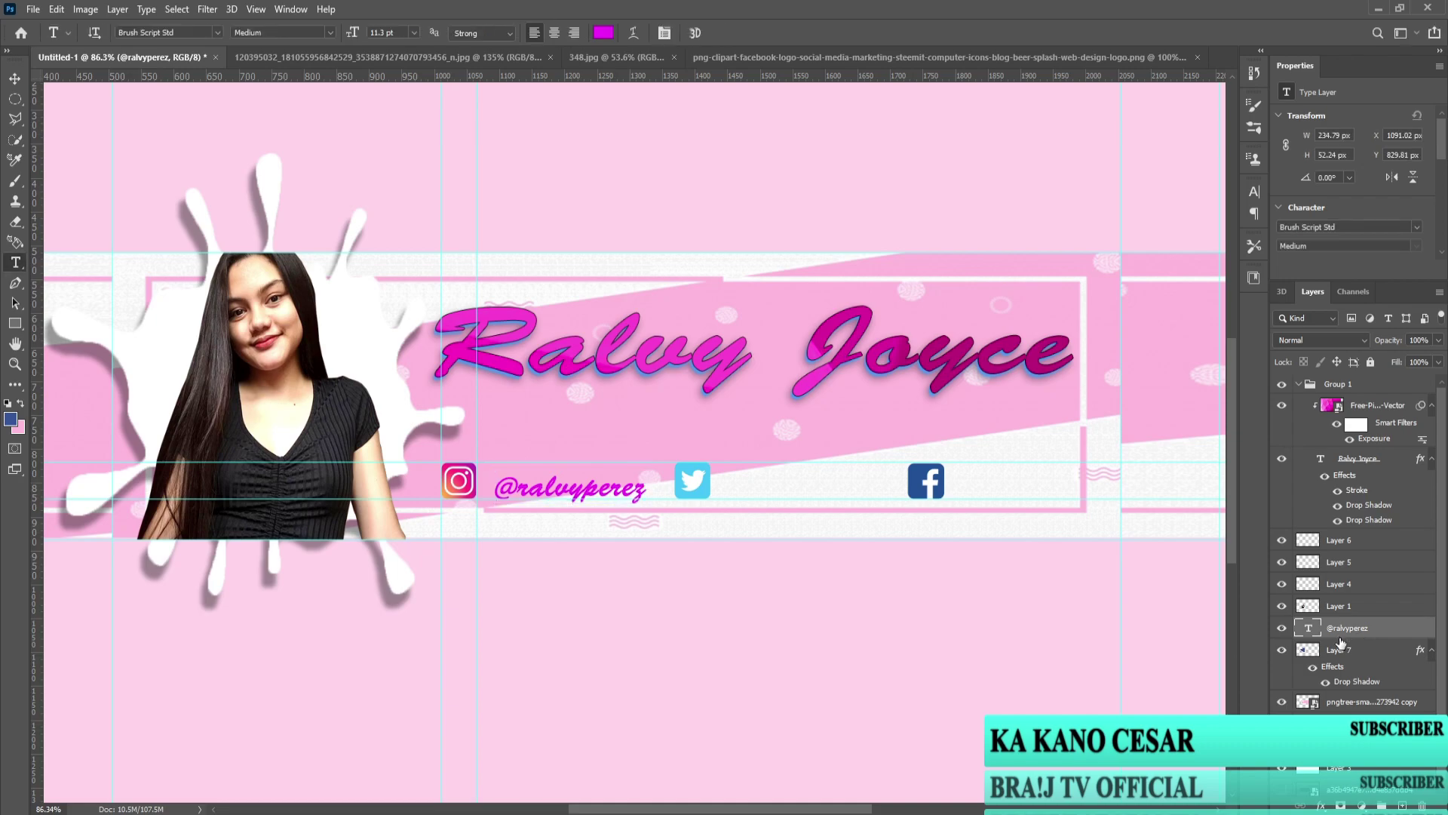
Step: Duplicate the handle text twice and move a copy beside the Facebook icon
key(ctrl+j)
key(ctrl+j)
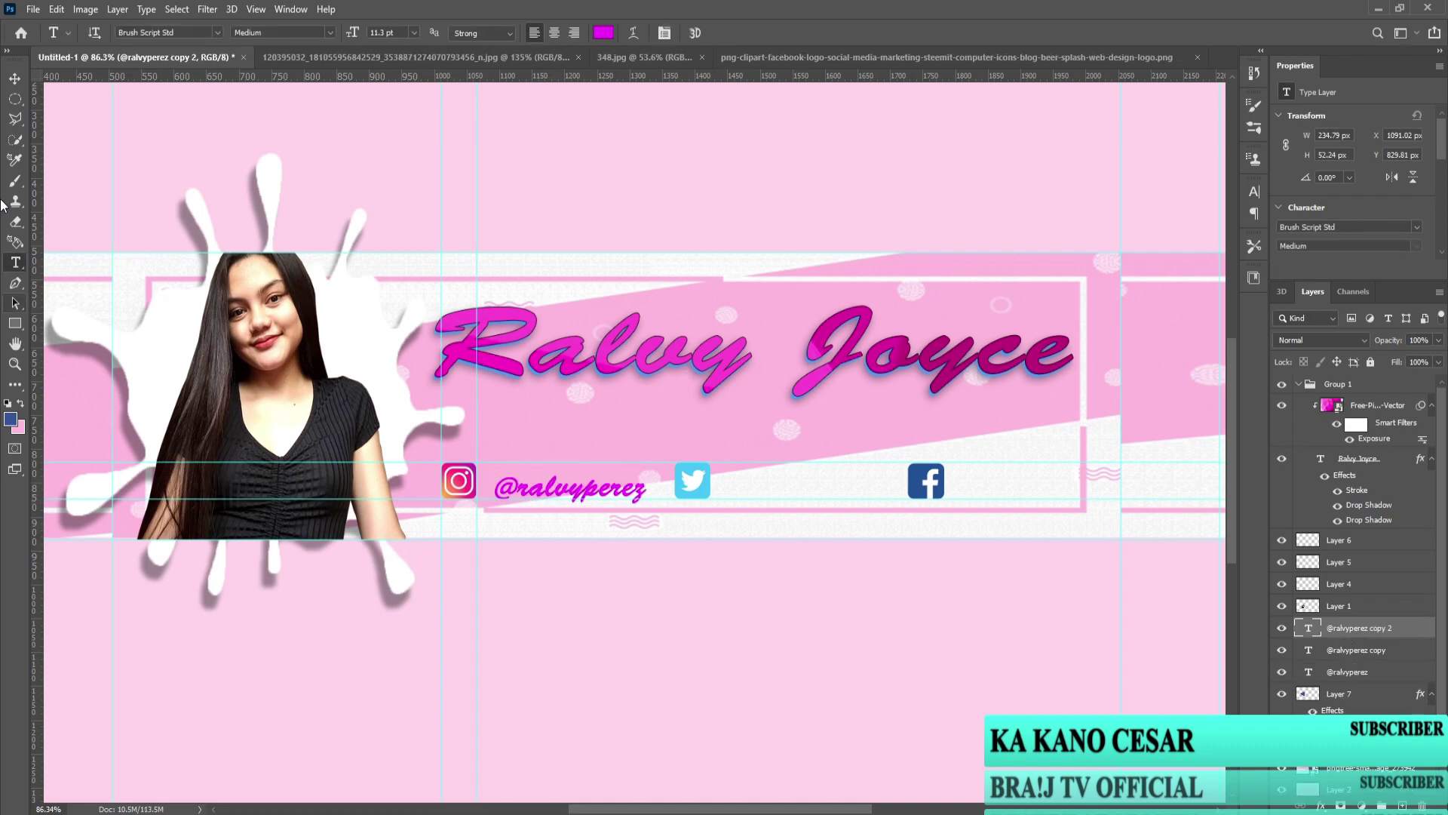
key(v)
drag(568, 497, 602, 490)
click(610, 494)
scroll(610, 536, up, 2)
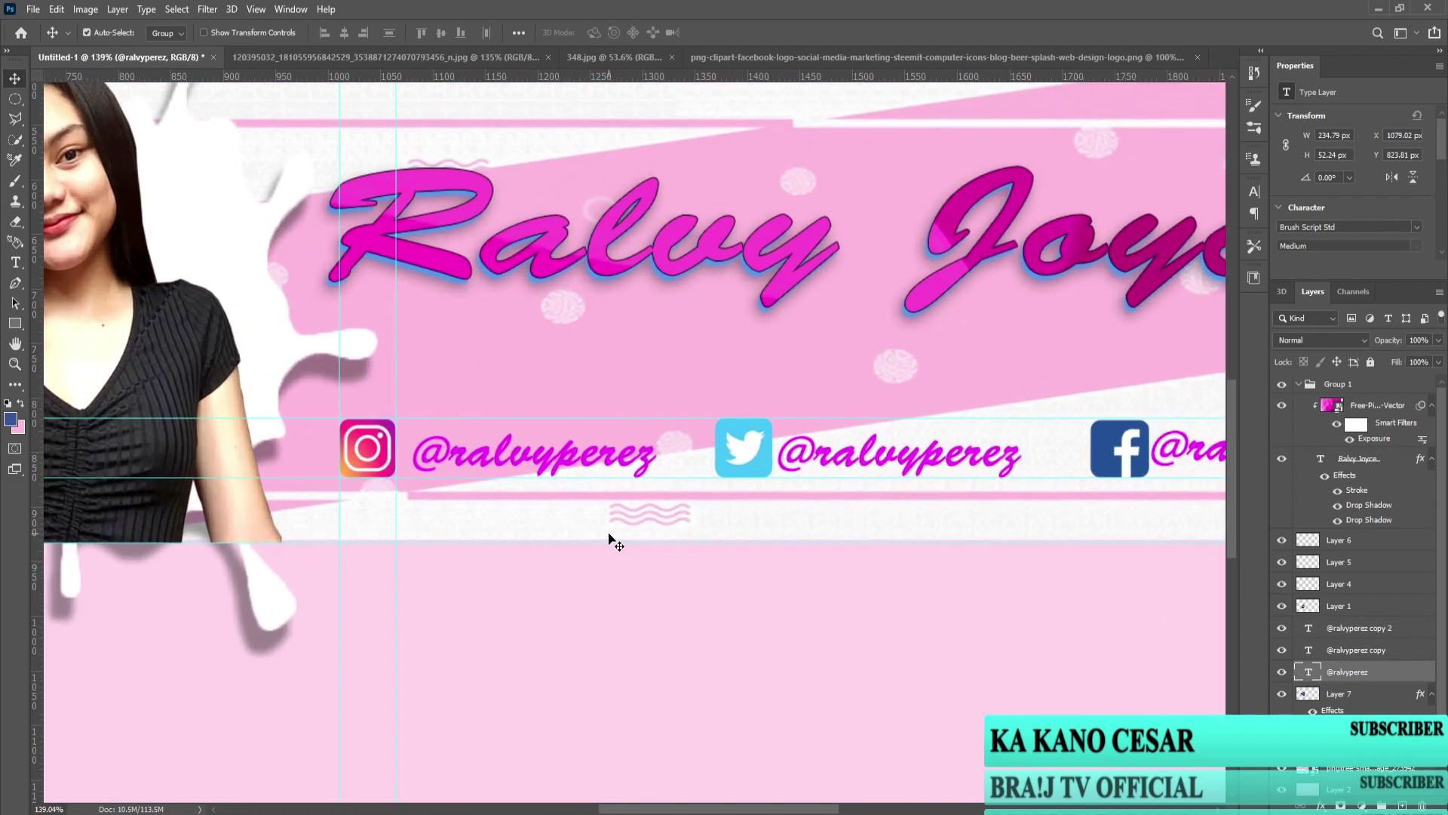
Step: Rescale the handle beside the Instagram icon to 91%
double_click(568, 463)
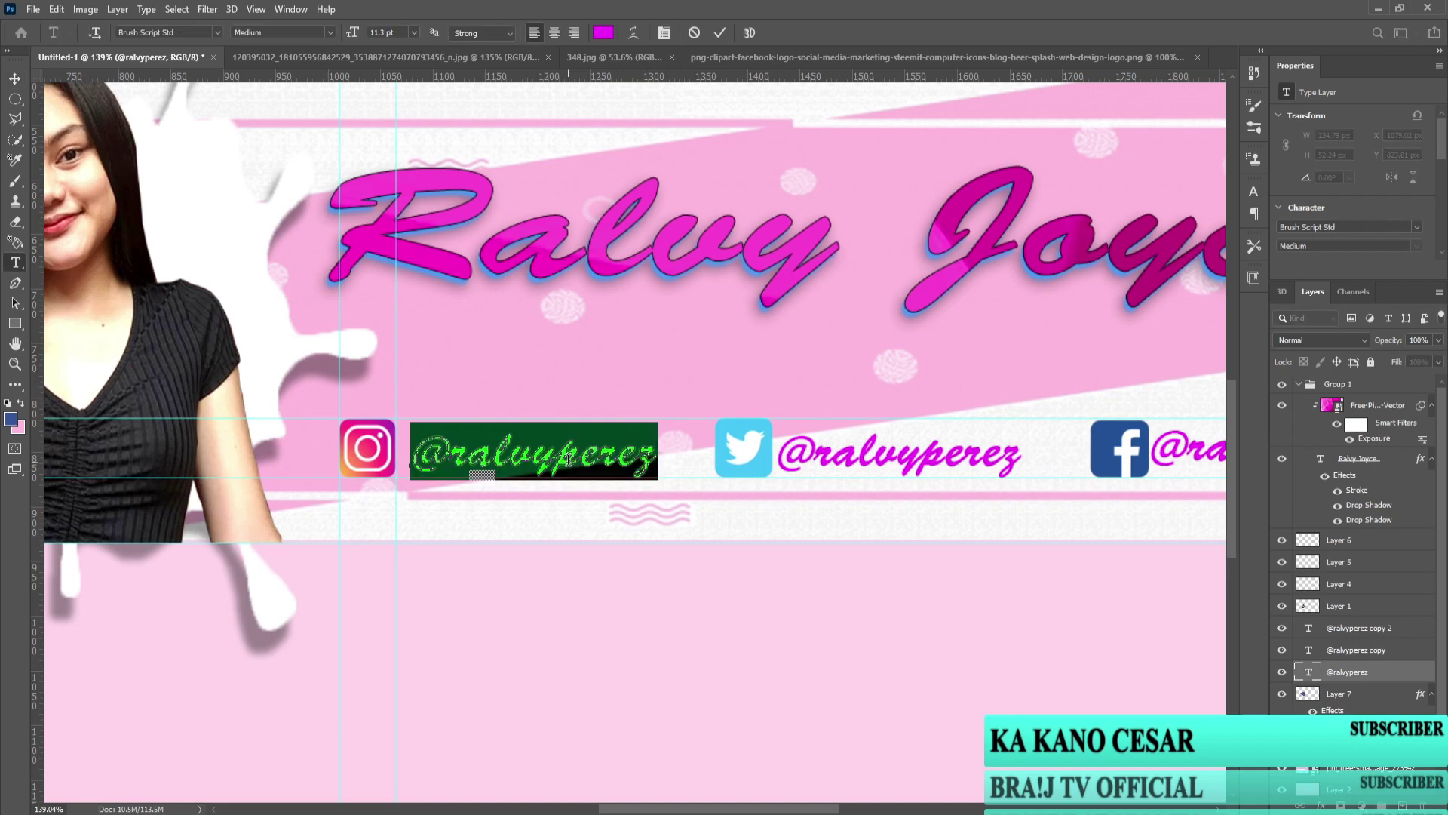
click(1313, 684)
key(v)
click(1377, 675)
key(ctrl+t)
drag(653, 424, 629, 425)
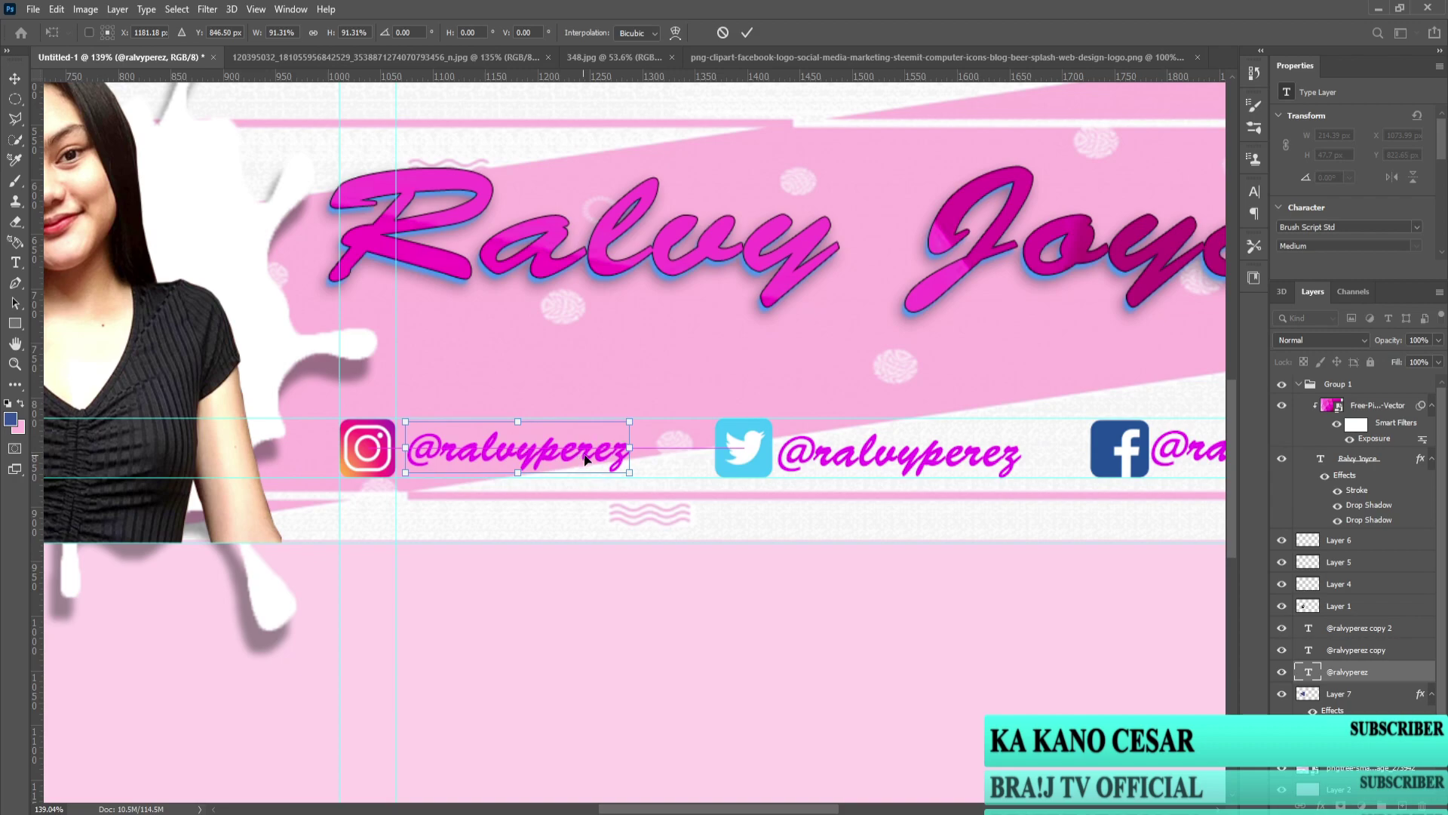
key(Return)
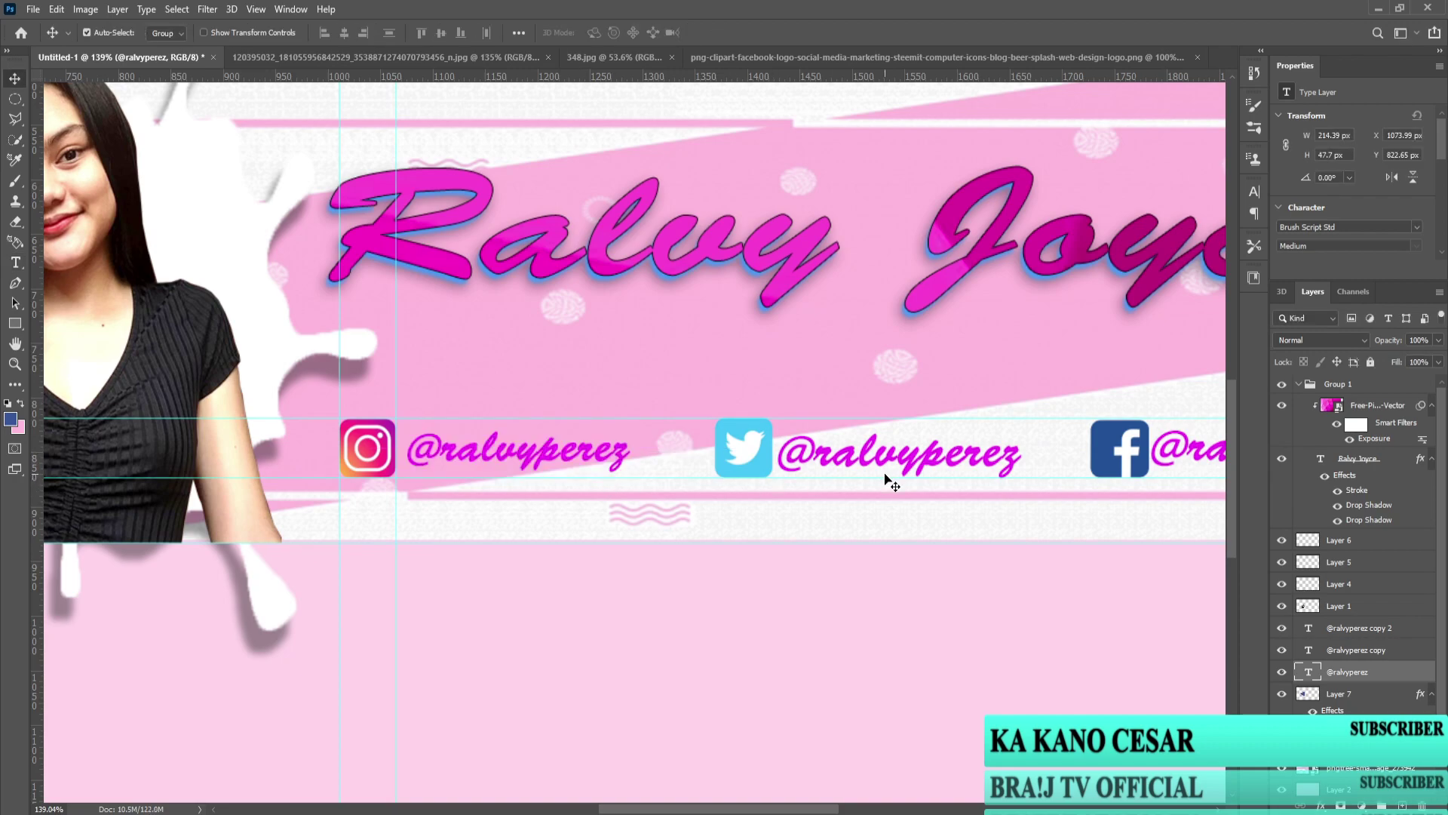
key(ctrl+0)
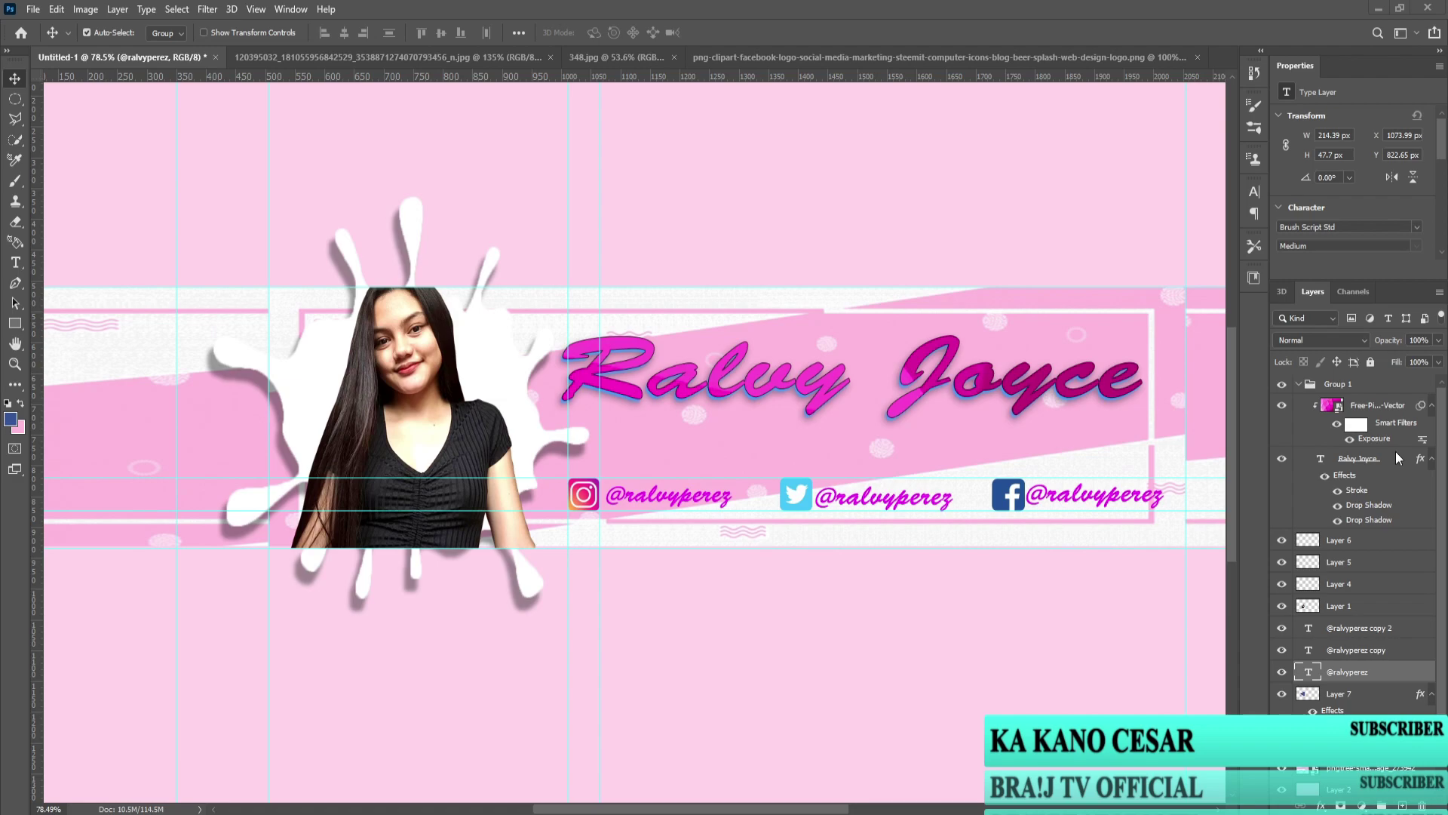
Step: Replace the handle beside the Facebook icon with the pasted title name
double_click(1097, 501)
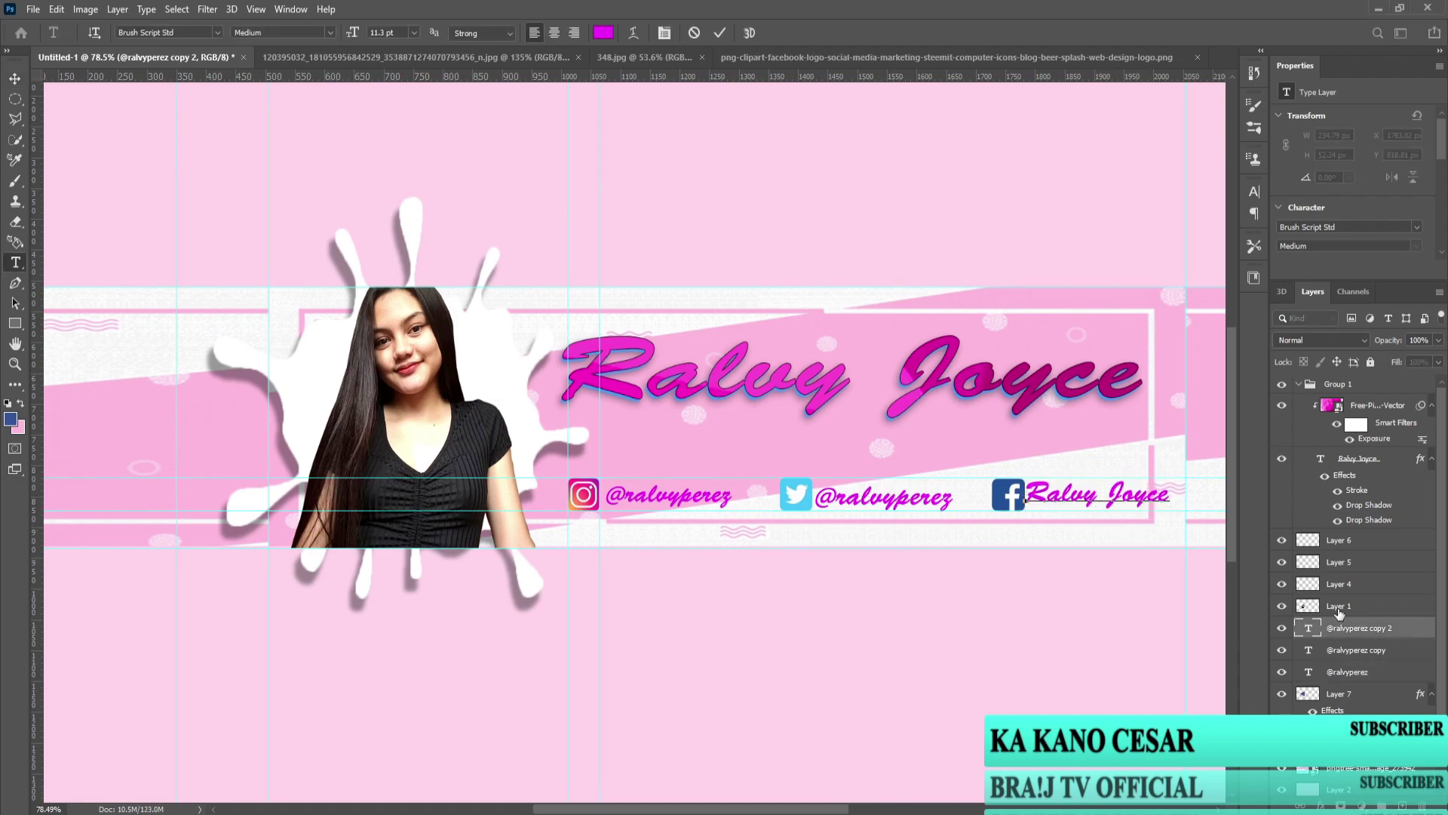
scroll(1301, 600, down, 2)
scroll(987, 573, down, 3)
scroll(747, 542, up, 2)
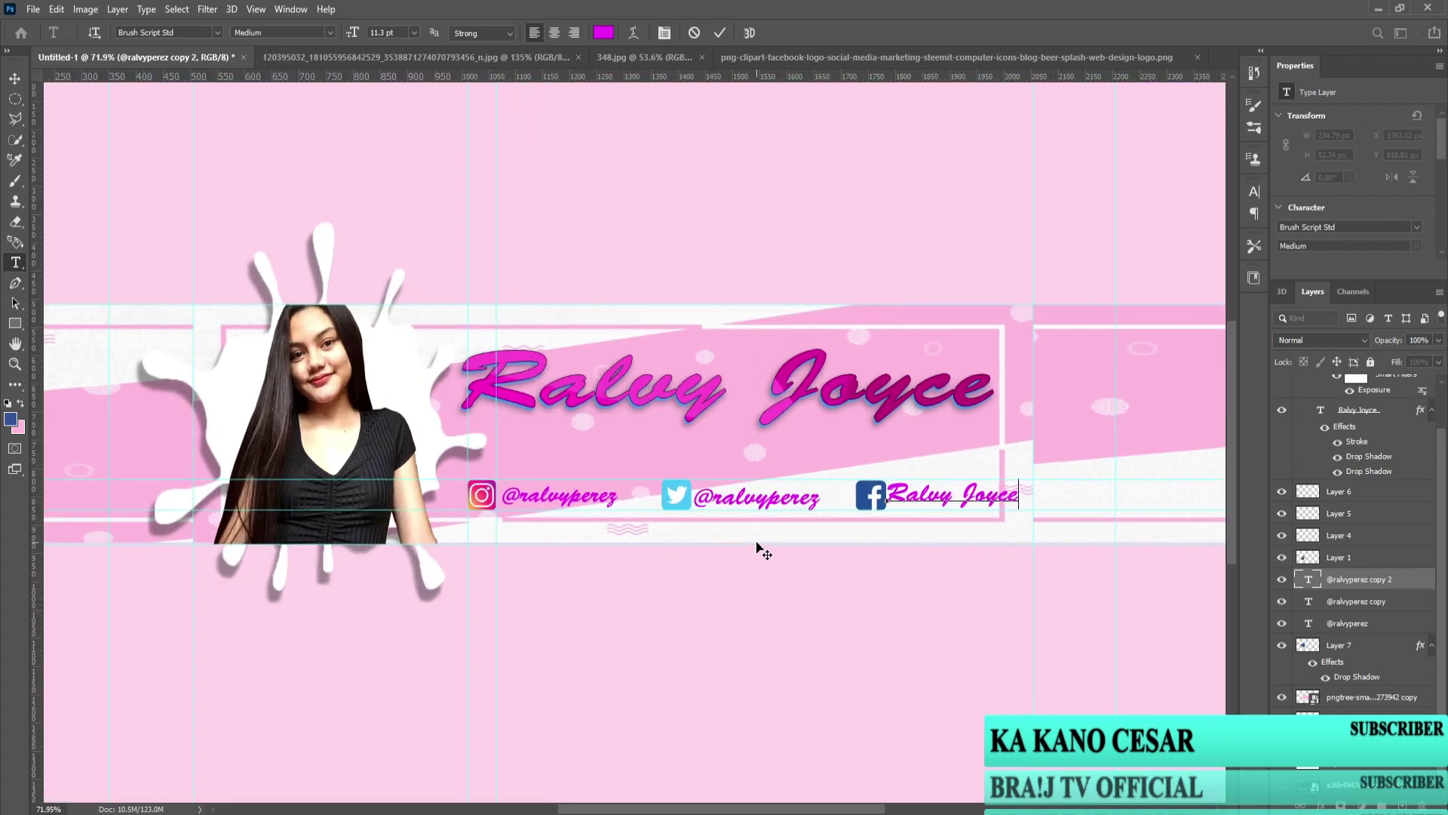
scroll(758, 549, up, 3)
key(ctrl+Return)
Step: Lower the big script title about 12 px
key(v)
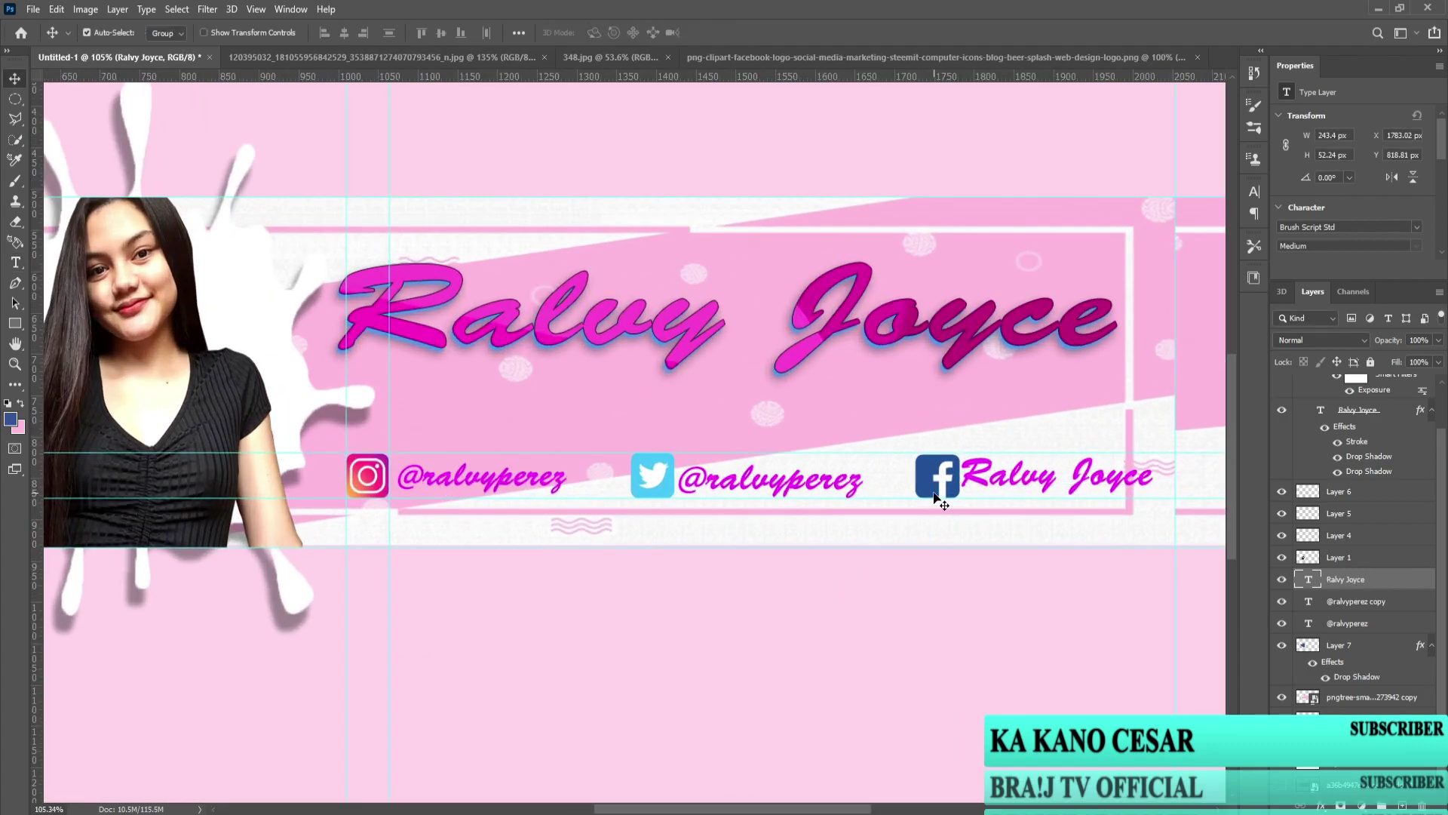
scroll(792, 482, down, 3)
scroll(618, 505, up, 3)
scroll(603, 507, down, 3)
drag(613, 403, 613, 412)
click(1020, 519)
Step: Select the Instagram handle text and enter it for editing
click(510, 500)
click(596, 520)
scroll(721, 504, down, 1)
scroll(656, 505, up, 3)
double_click(596, 507)
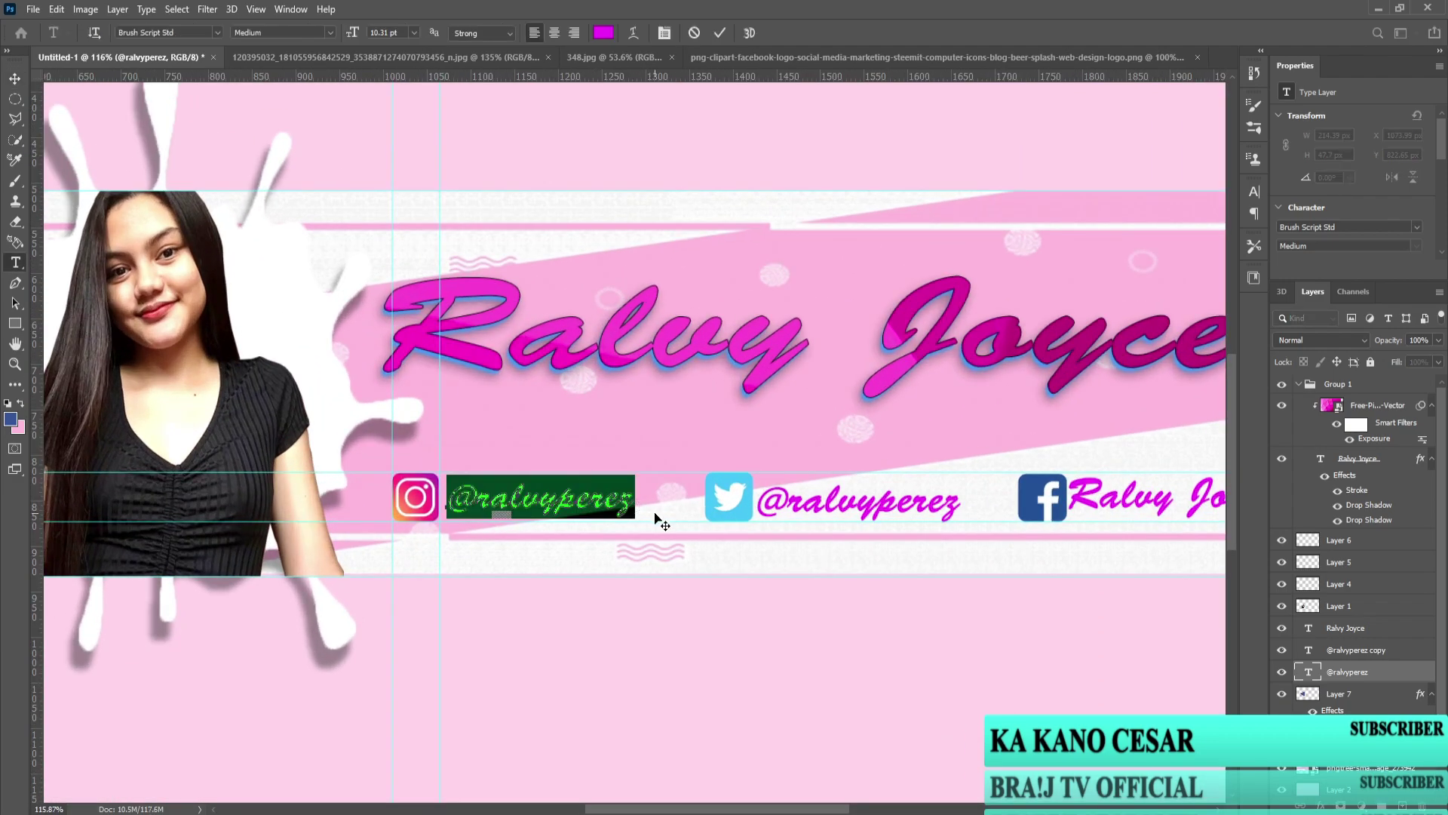
Step: Scale the Instagram handle to about 77% and add a horizontal alignment guide
key(ctrl+Return)
key(ctrl+t)
drag(635, 485, 591, 487)
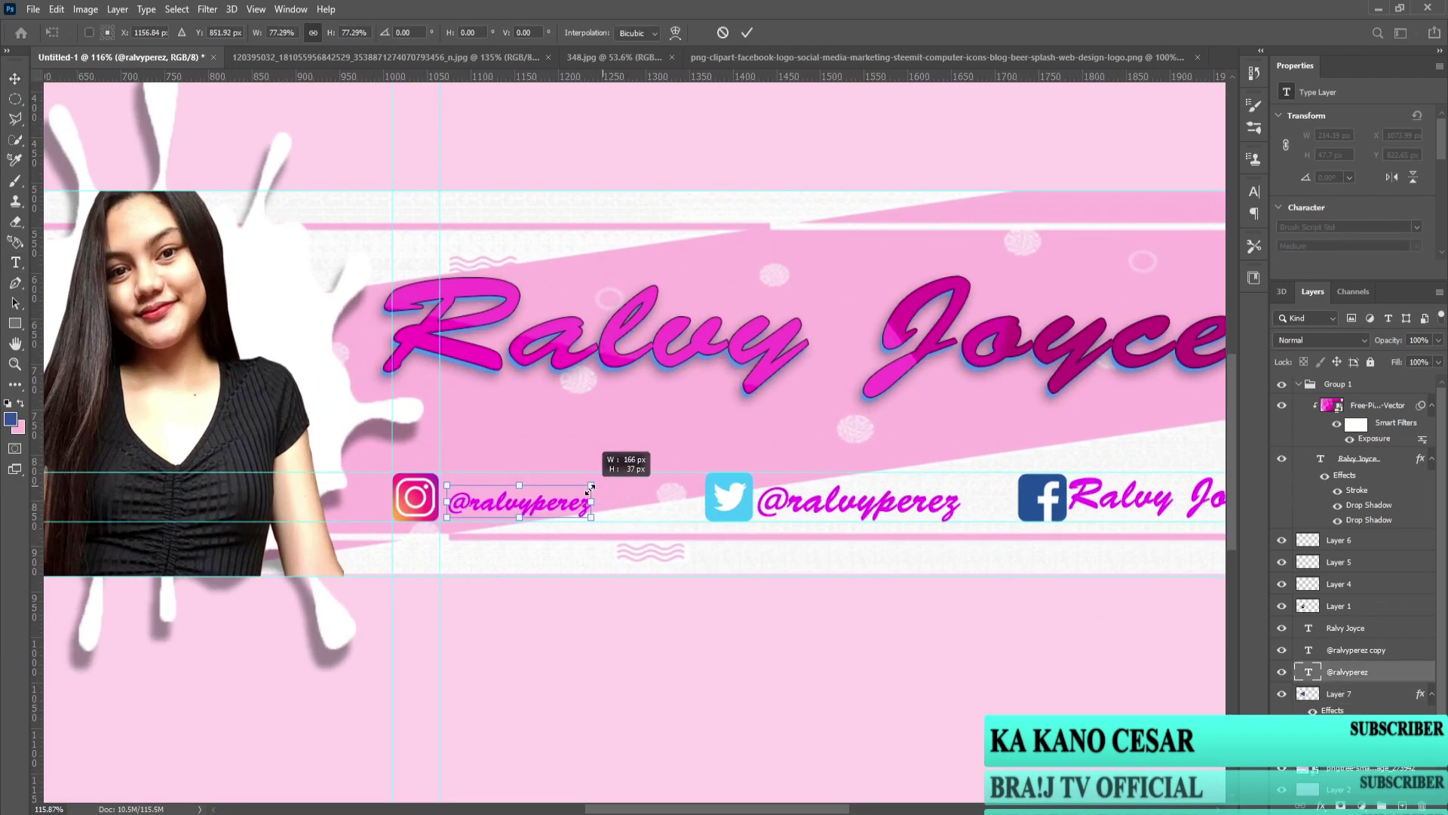
key(Return)
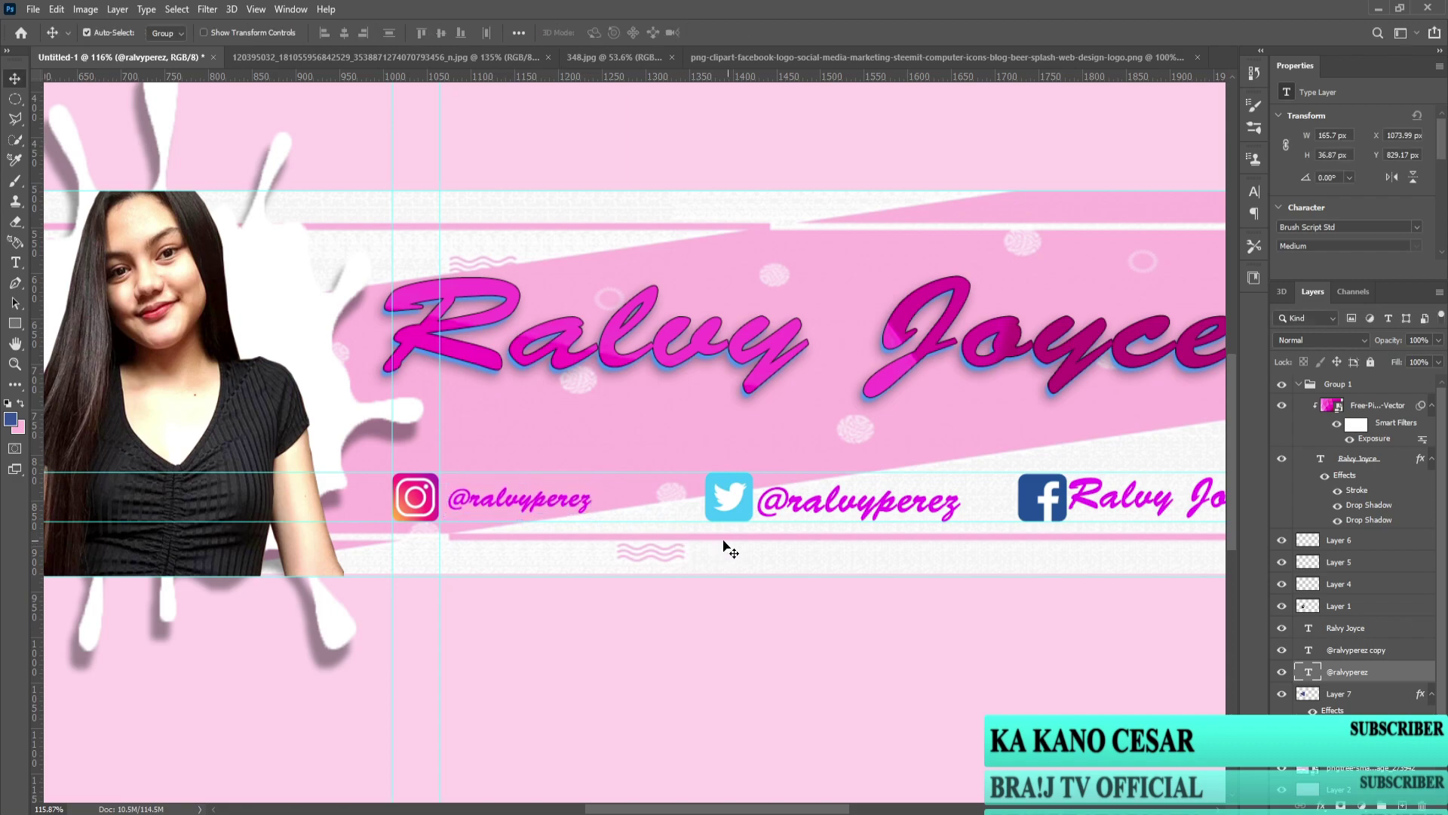
drag(586, 82, 585, 500)
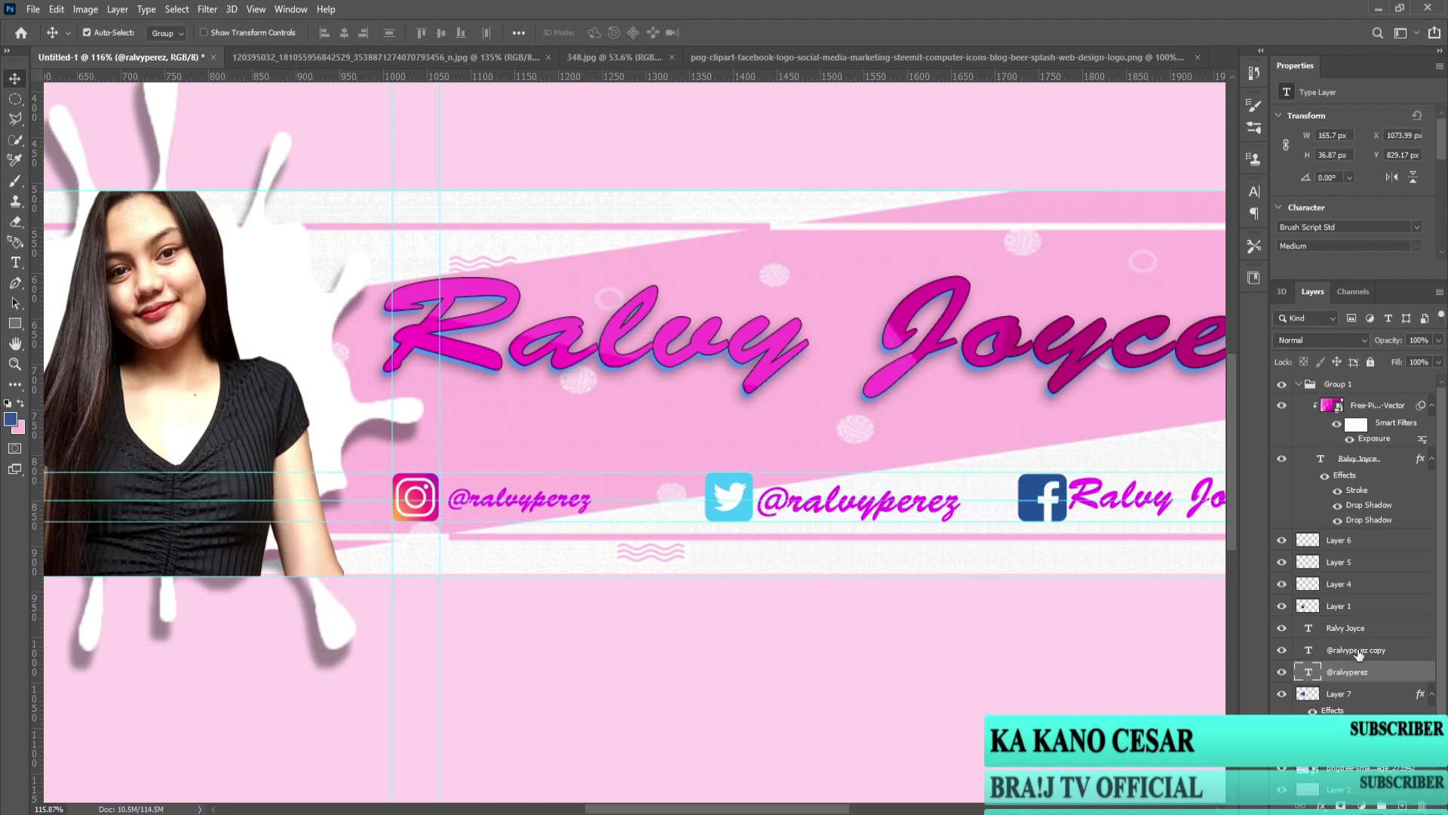
Step: Move the Twitter icon left toward the Instagram handle and nudge it down
click(1350, 540)
key(ctrl+t)
drag(739, 502, 685, 502)
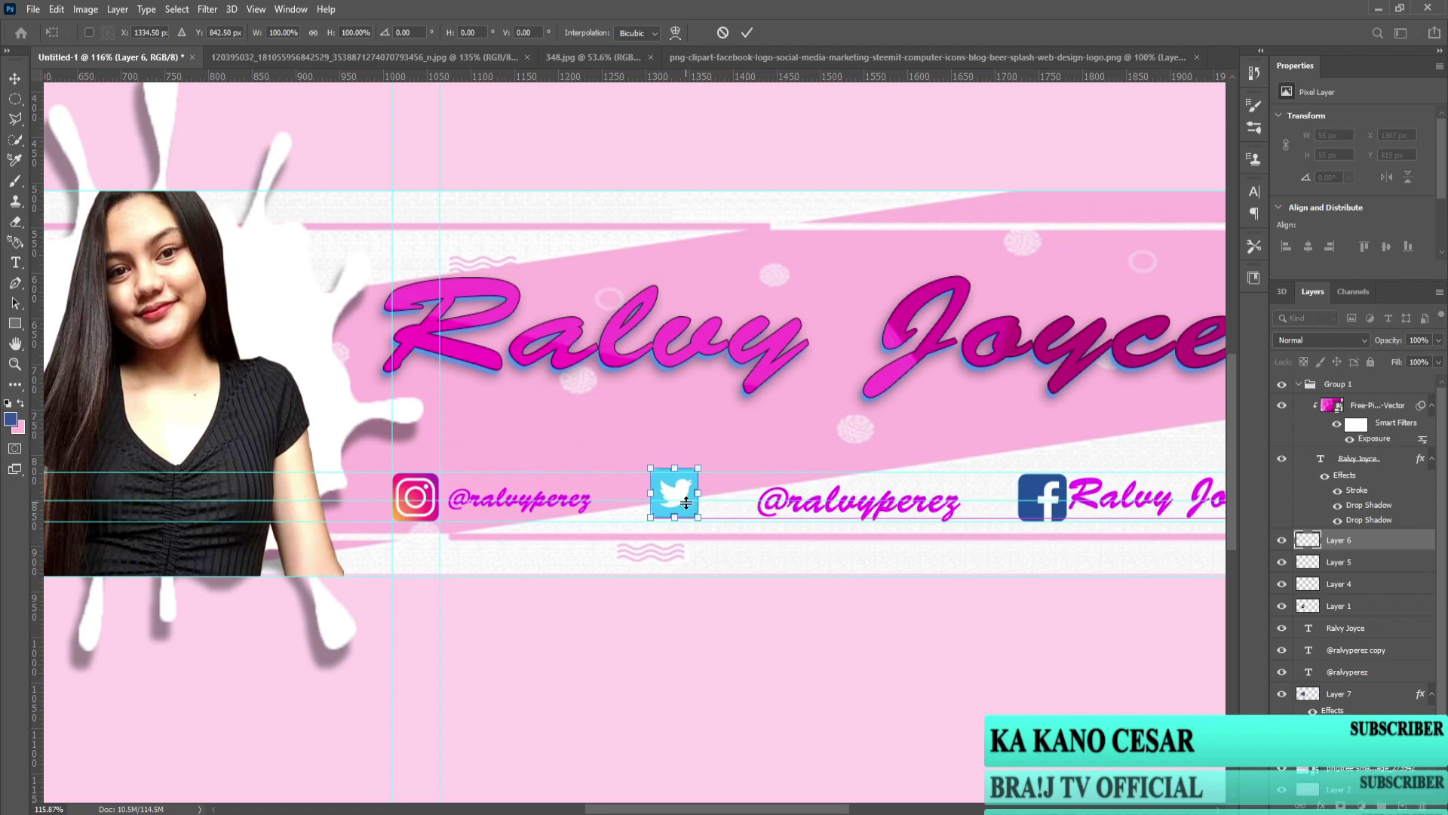
key(Down)
key(Down)
key(Down)
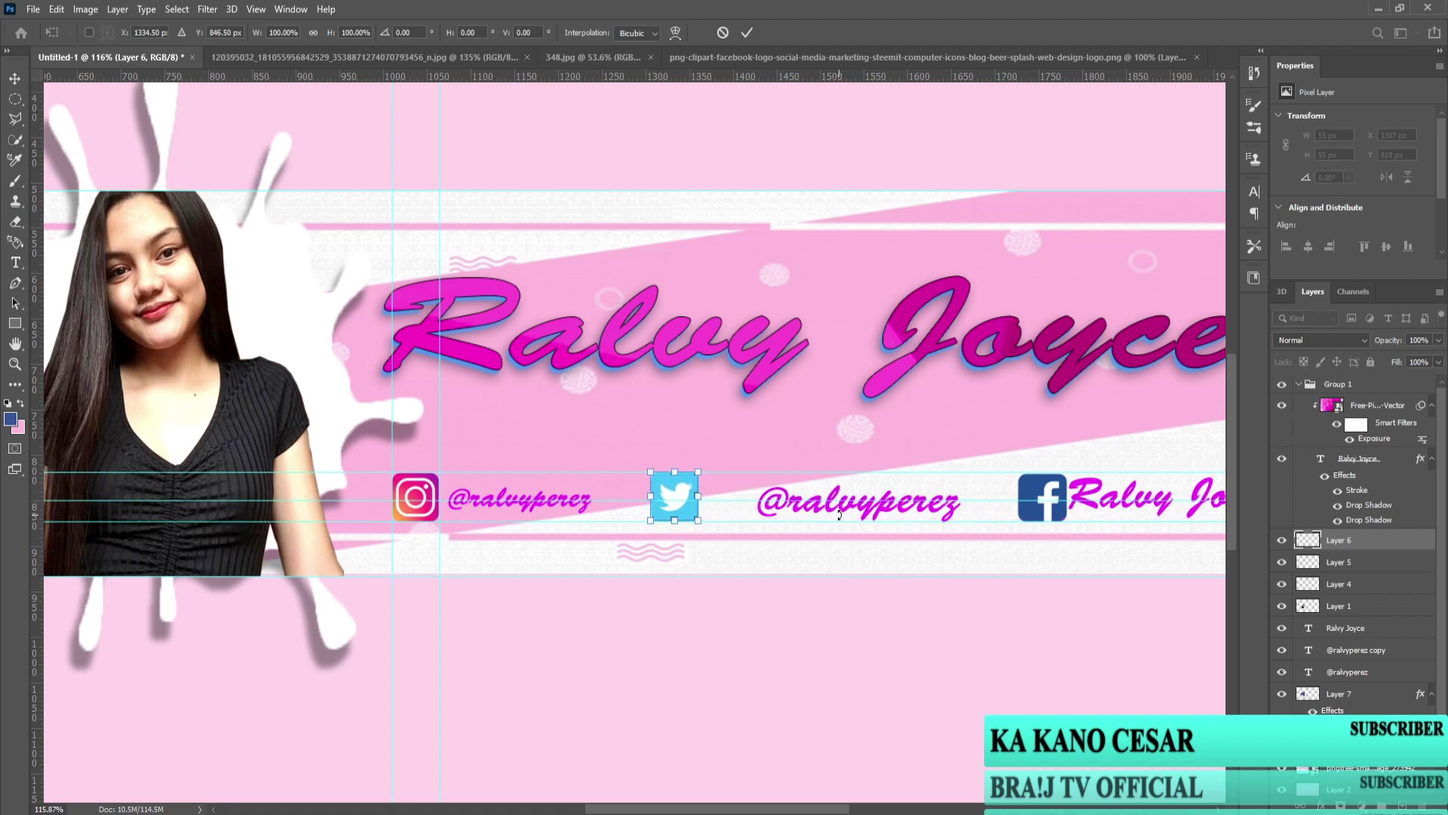
click(1383, 670)
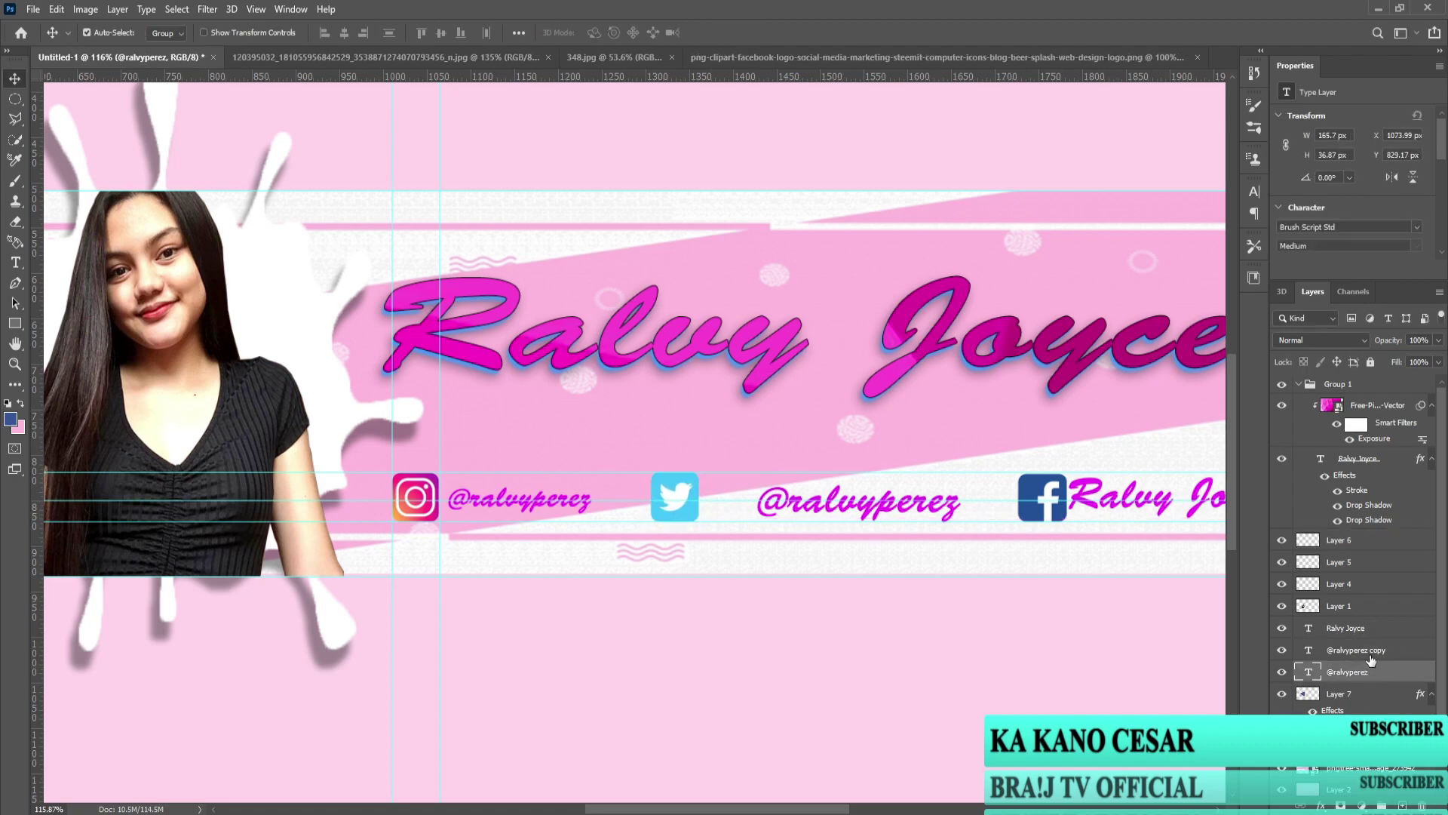
Step: Select the copied handle text layer meant for the Twitter icon
click(1370, 654)
key(ctrl+t)
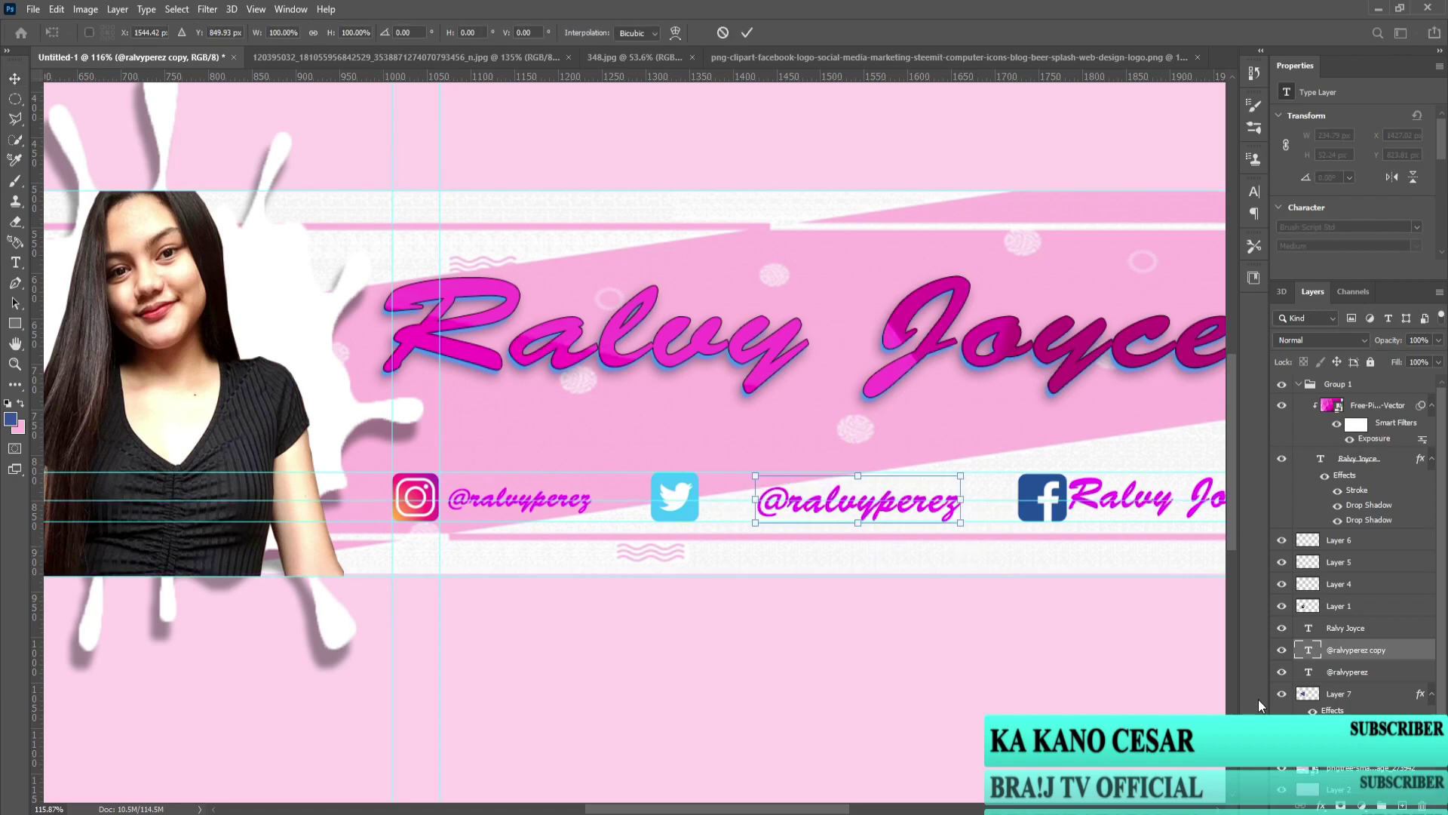
key(Return)
click(548, 511)
click(15, 262)
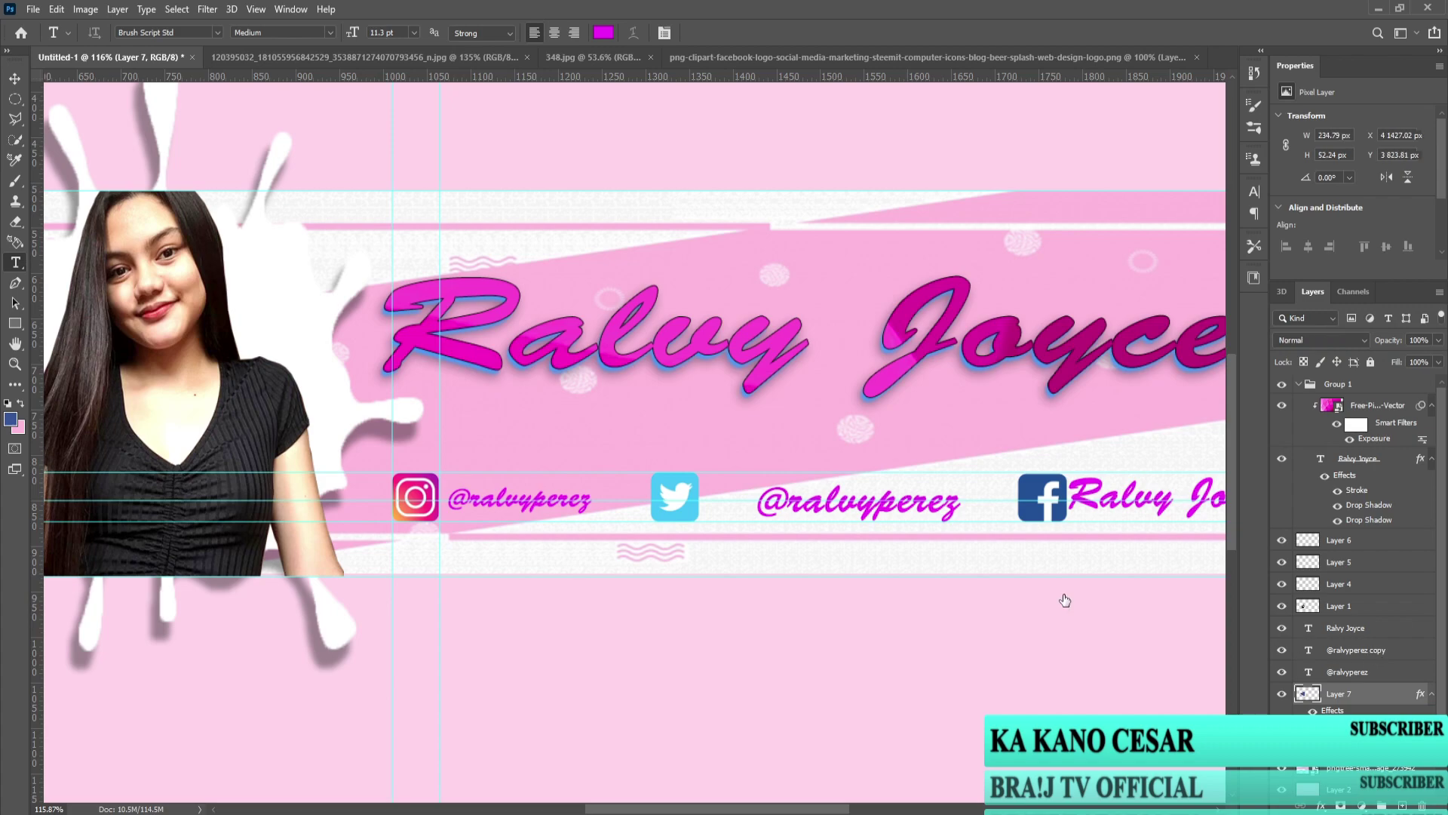
key(alt+bracketright)
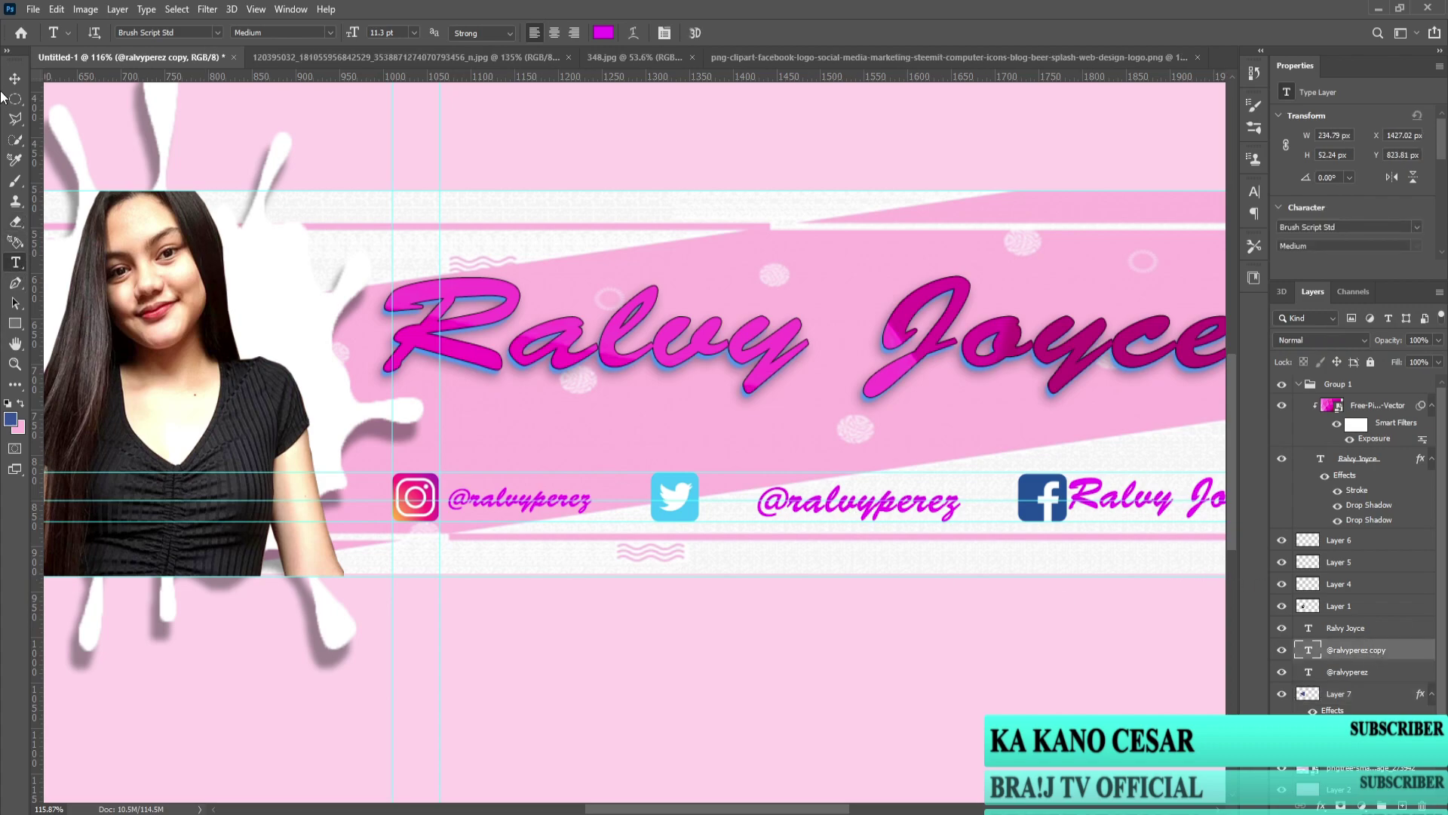
click(15, 78)
Step: Move the second handle beside the Twitter logo, scale it to about 87%, and nudge it down
drag(837, 510, 793, 510)
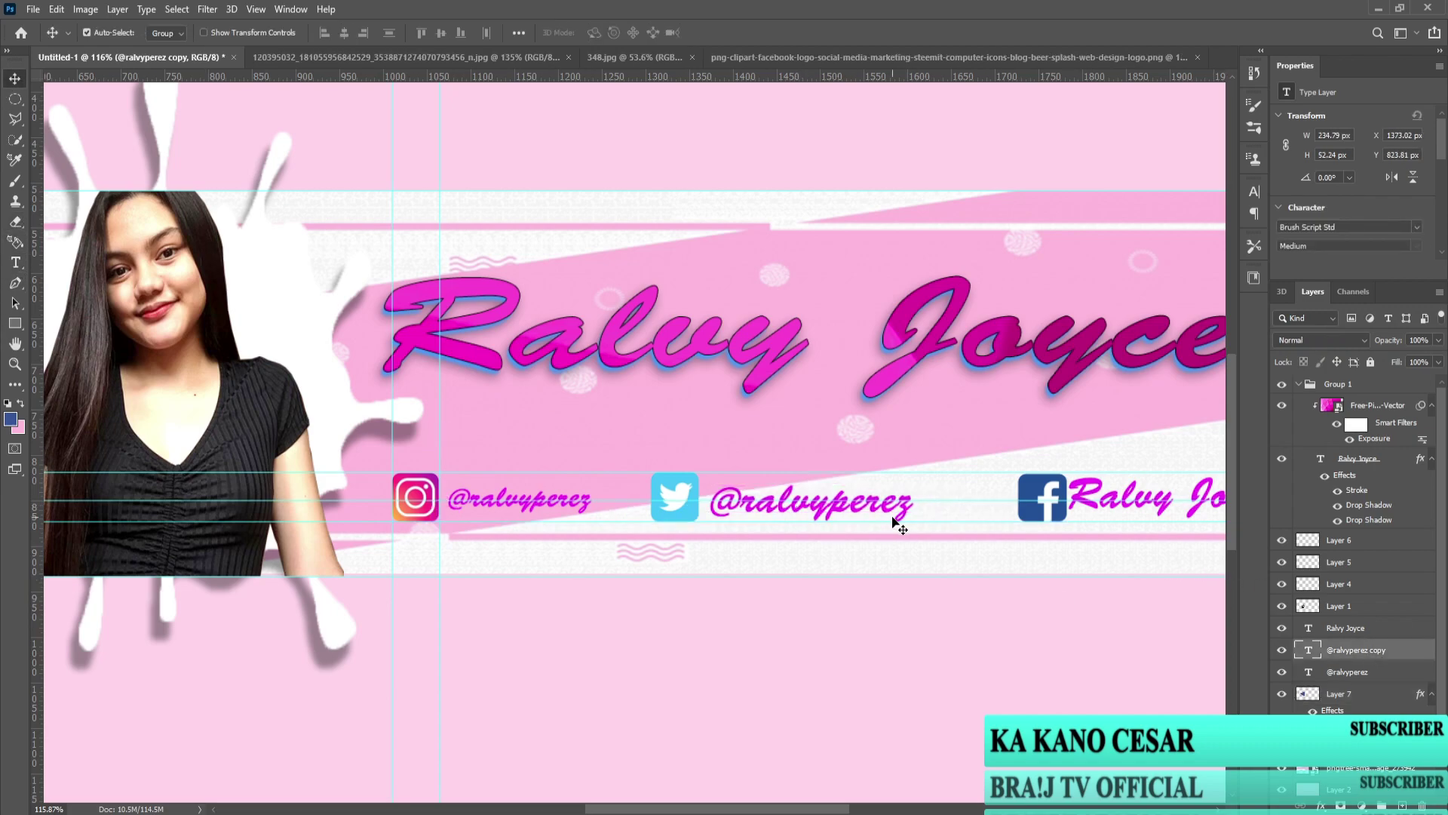
key(ctrl+t)
drag(914, 521, 865, 512)
click(15, 261)
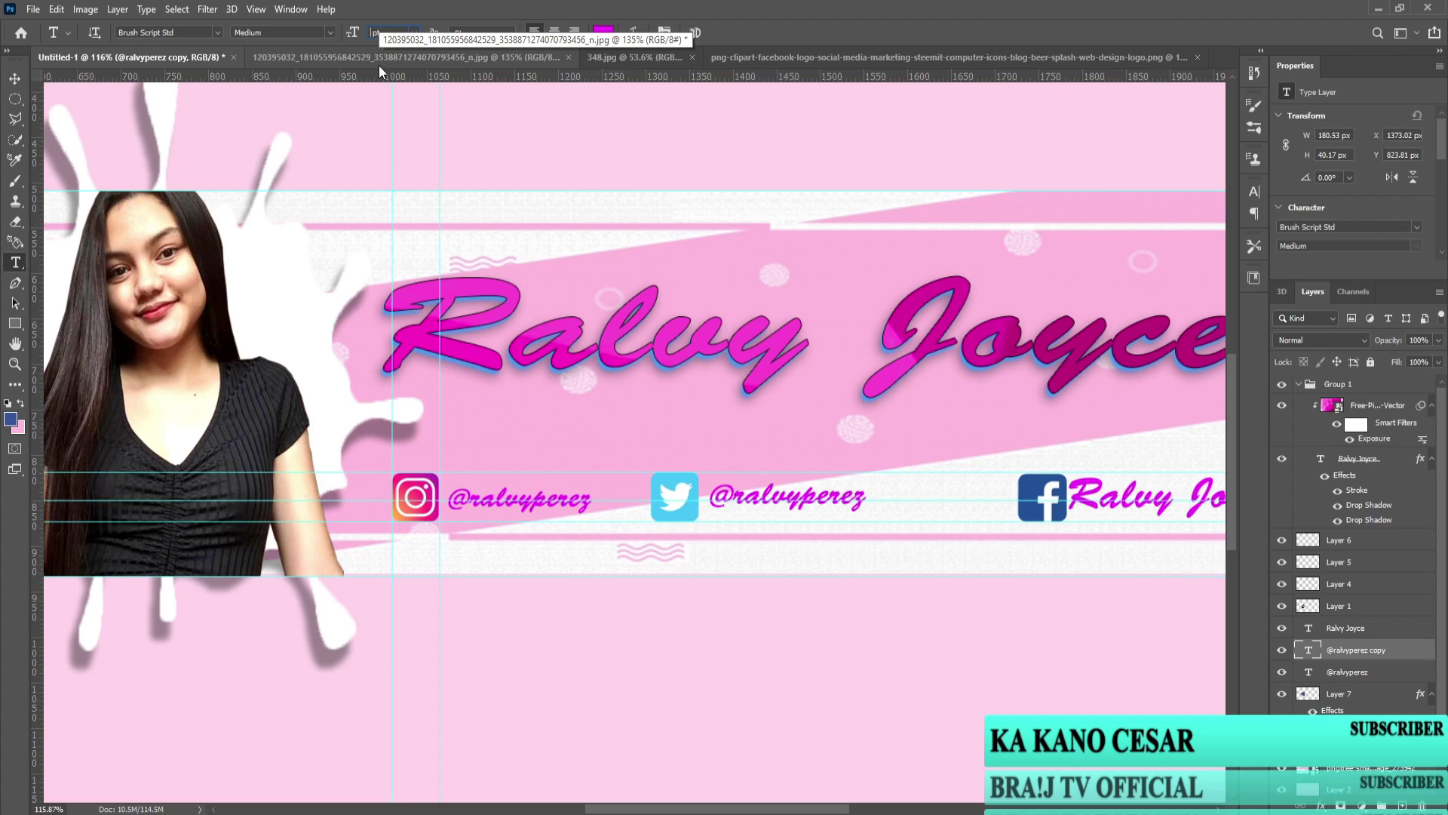
key(ctrl+z)
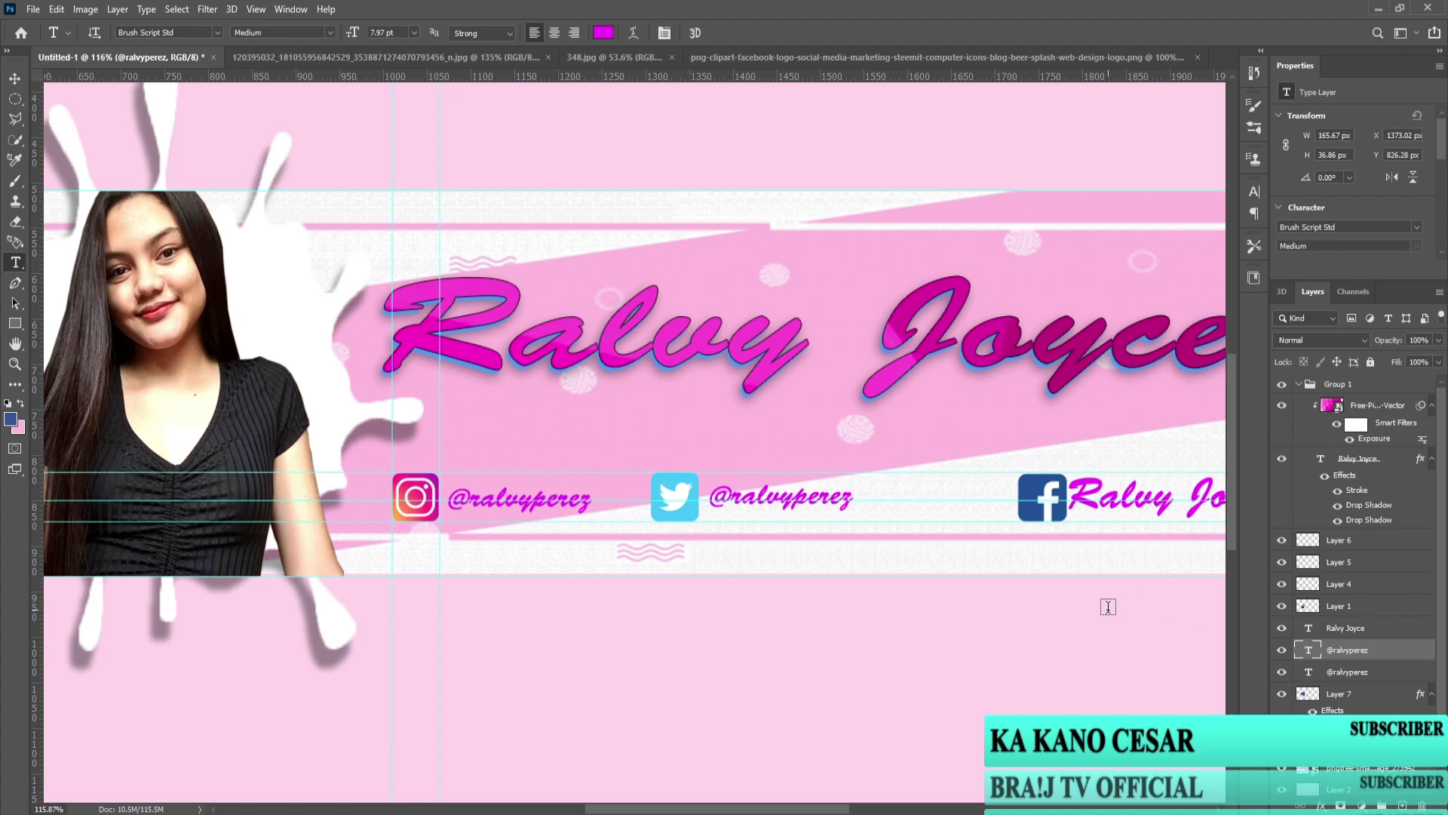
key(v)
key(Down)
key(Down)
click(1357, 629)
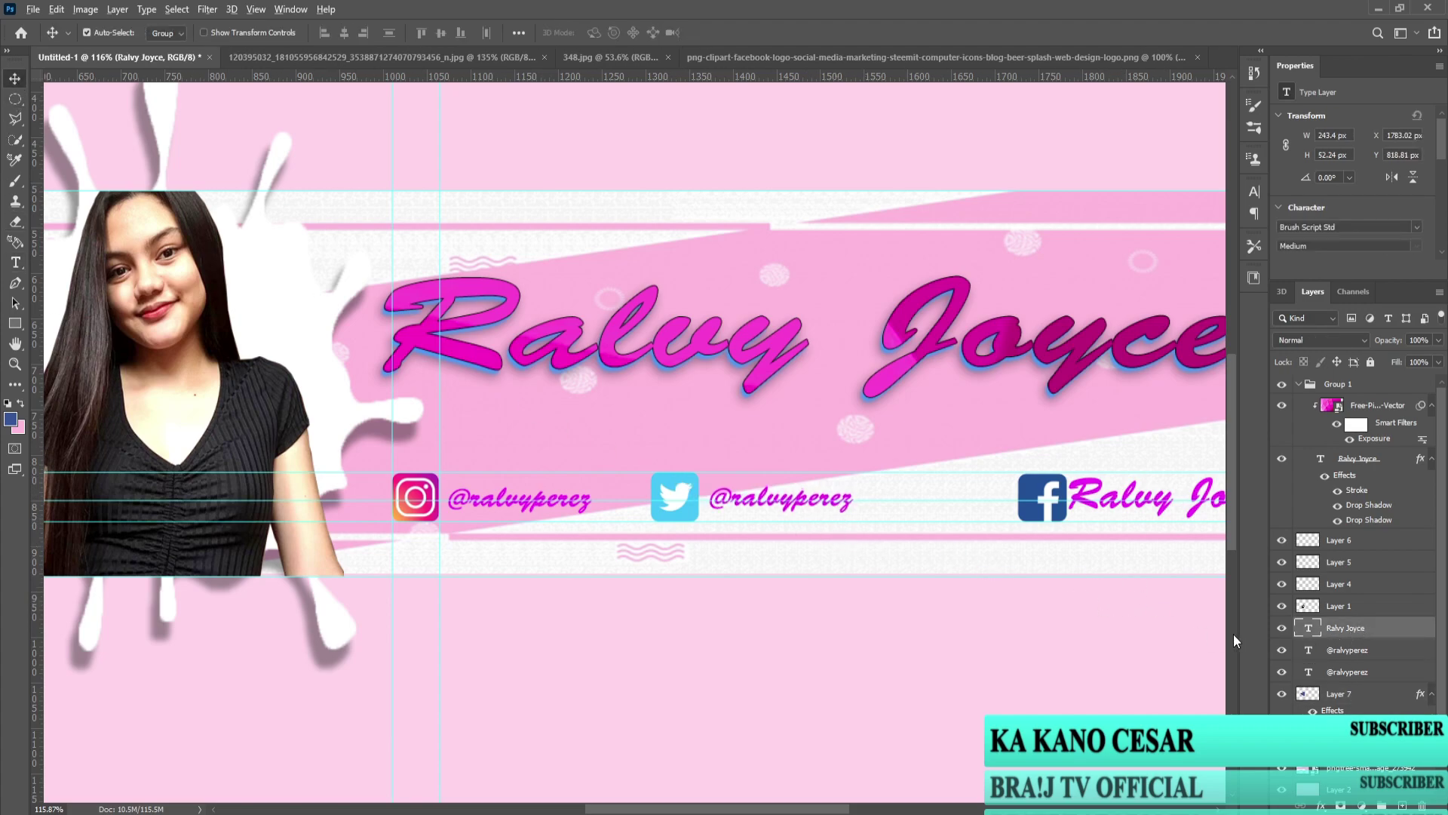
Step: Shift the Twitter handle right and the Facebook logo and label left
scroll(1061, 568, down, 4)
scroll(763, 543, up, 4)
drag(701, 489, 733, 490)
drag(915, 491, 867, 491)
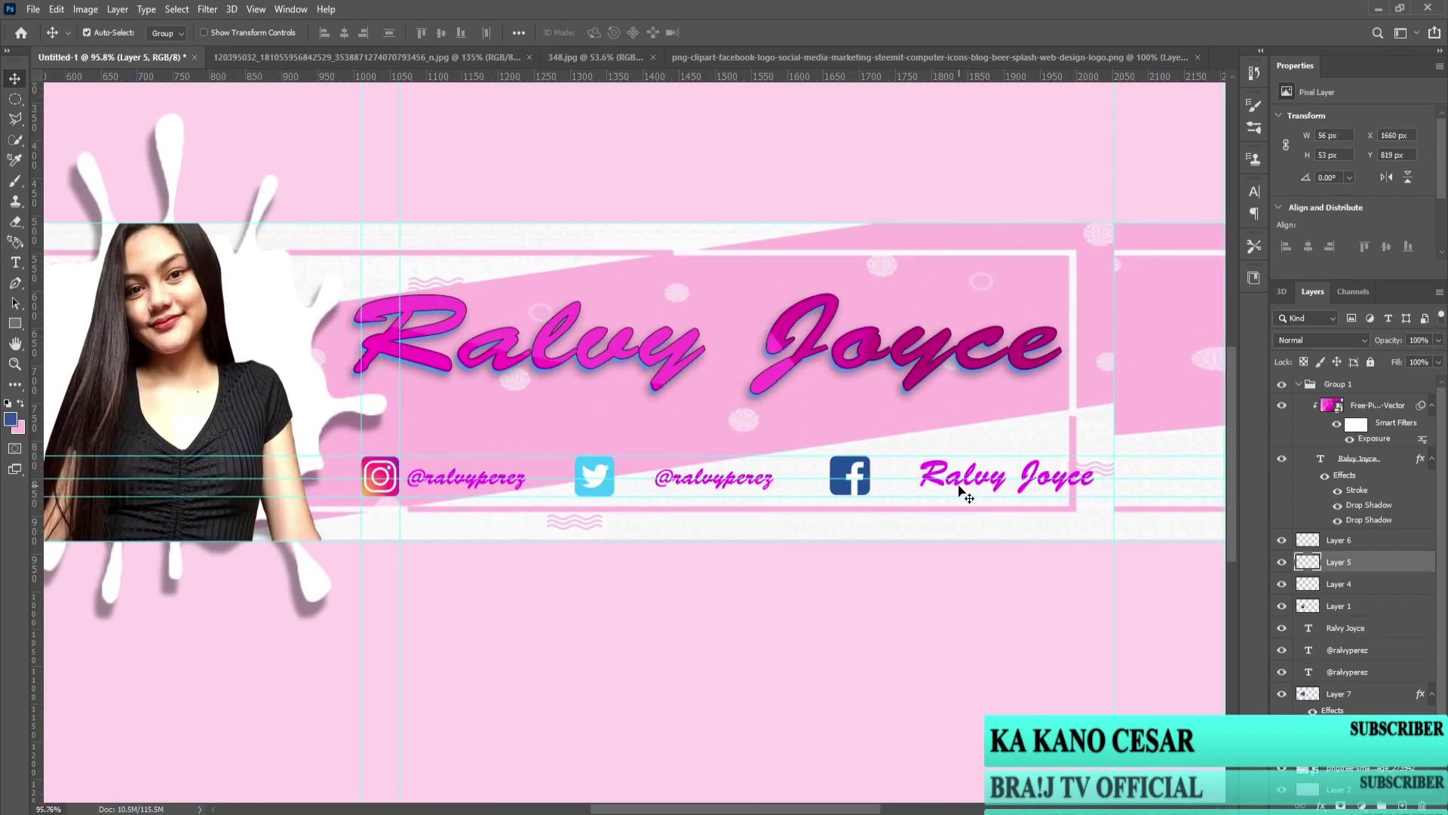
drag(962, 491, 938, 486)
Step: Shrink the Facebook label text to 7.97 pt
double_click(938, 485)
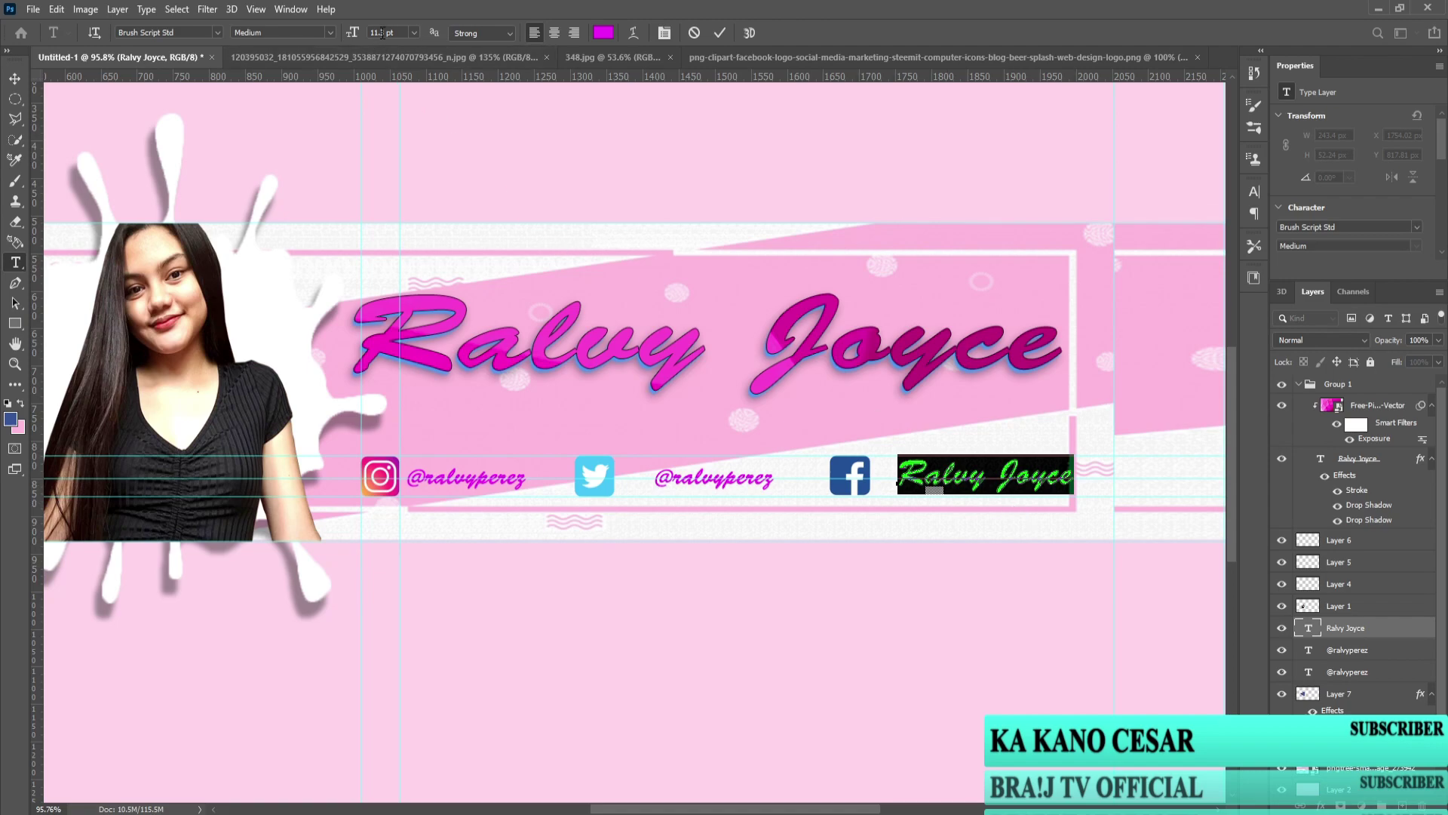
key(Return)
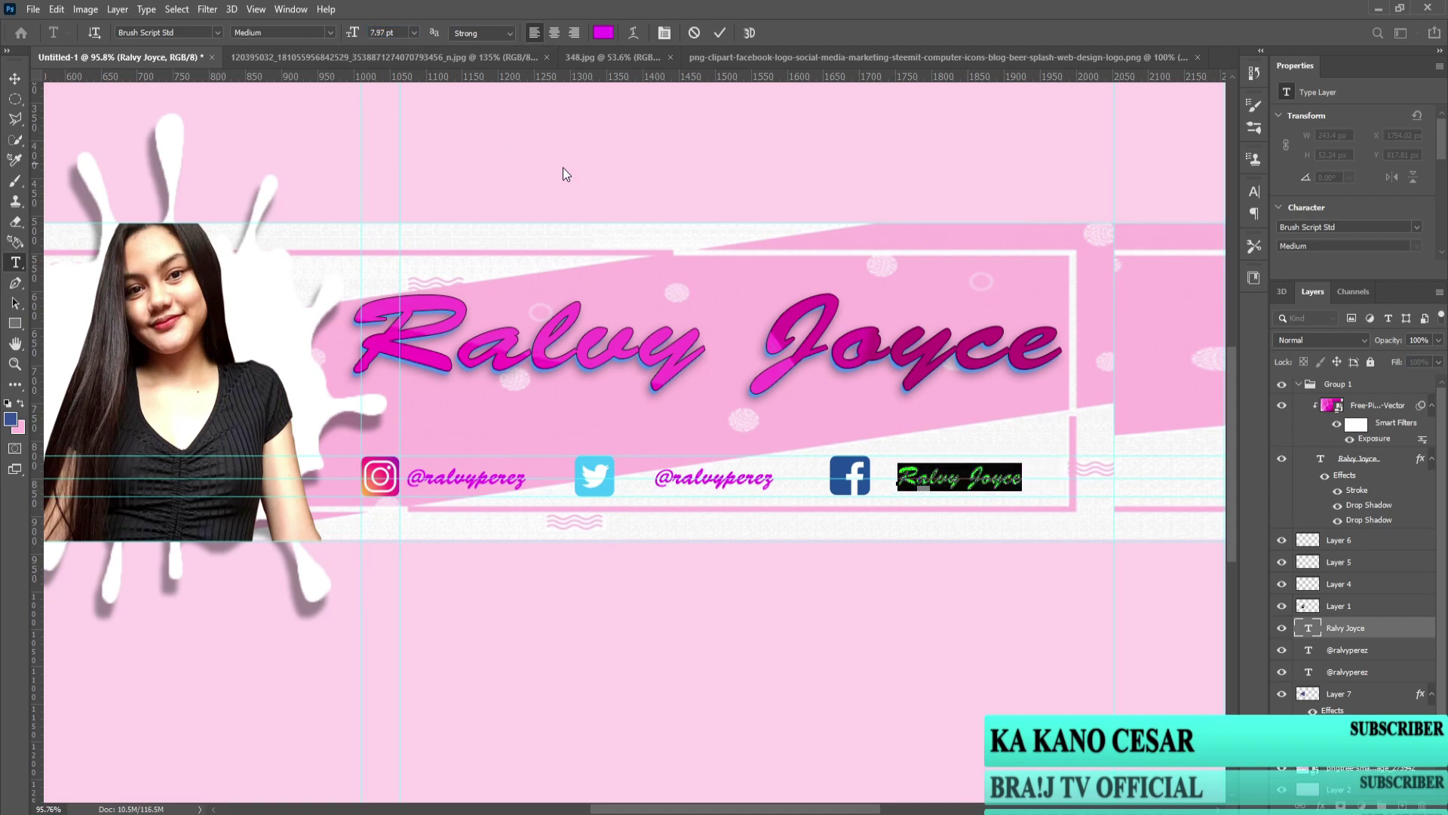
key(ctrl+Return)
key(v)
Step: Nudge the Facebook logo and Twitter logo (about 45 px) right, then move Layer 5 above Layer 6
drag(866, 491, 886, 490)
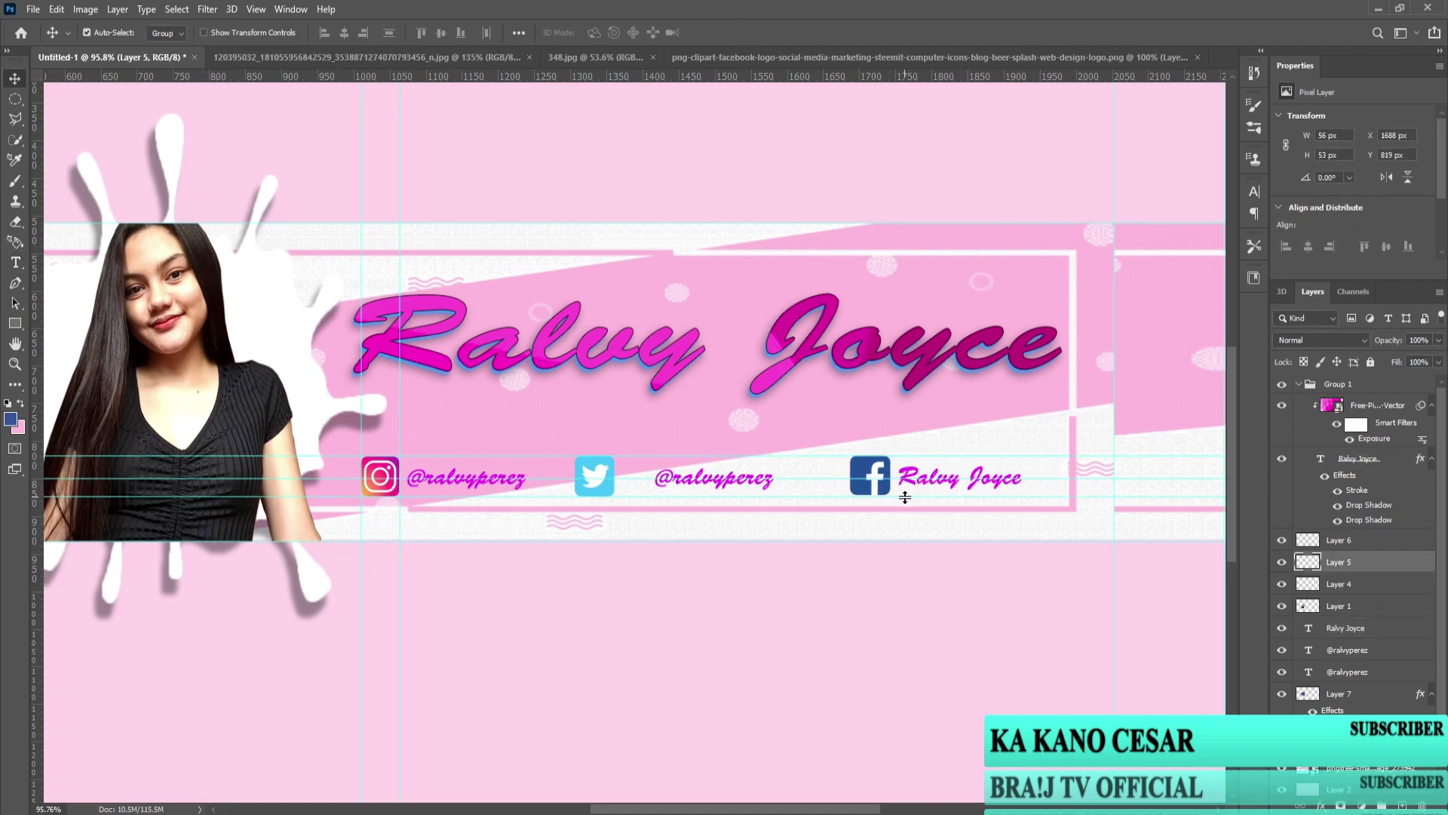
drag(608, 494, 639, 487)
scroll(790, 531, down, 4)
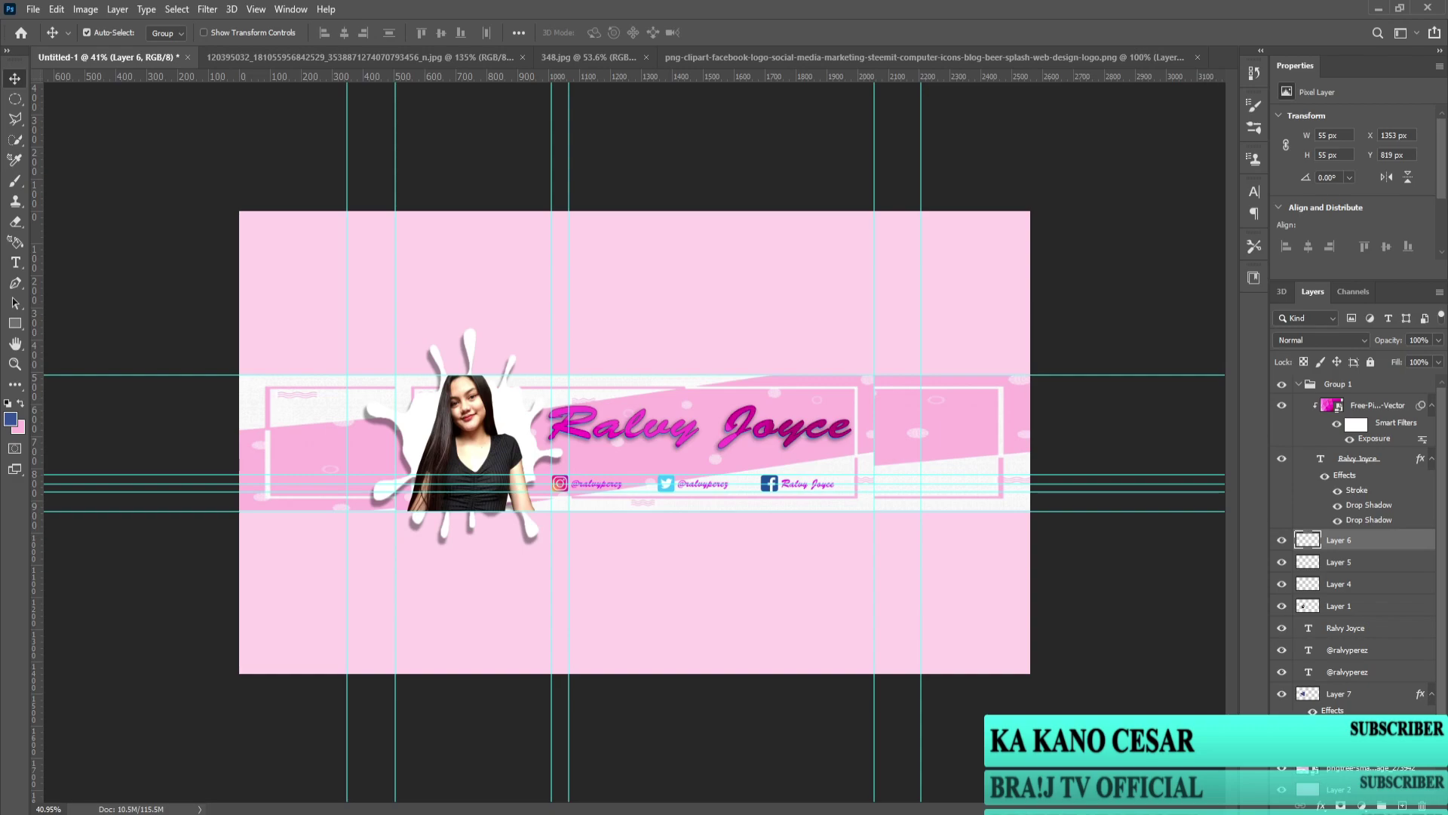
scroll(691, 487, up, 3)
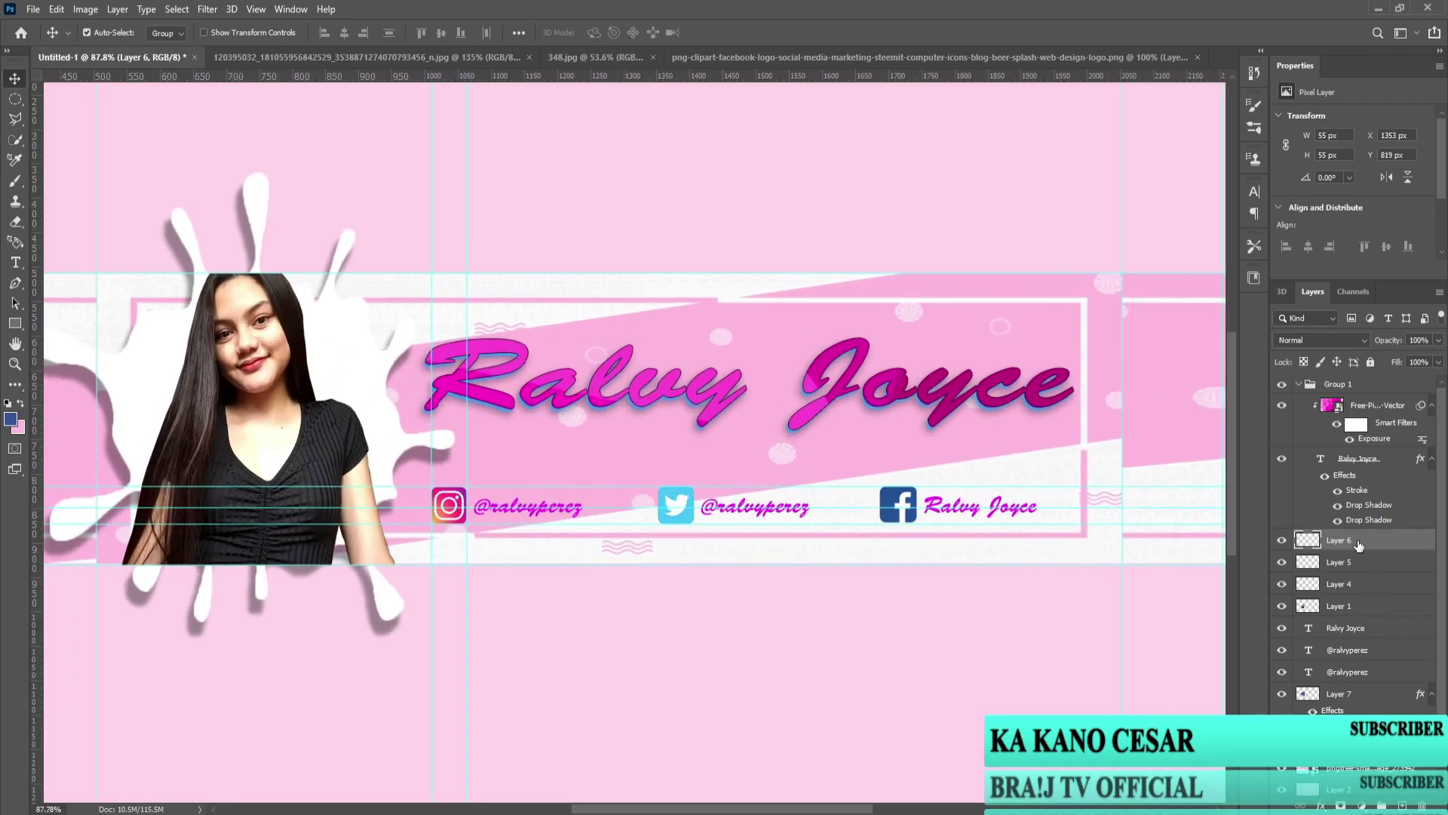
scroll(1231, 544, down, 3)
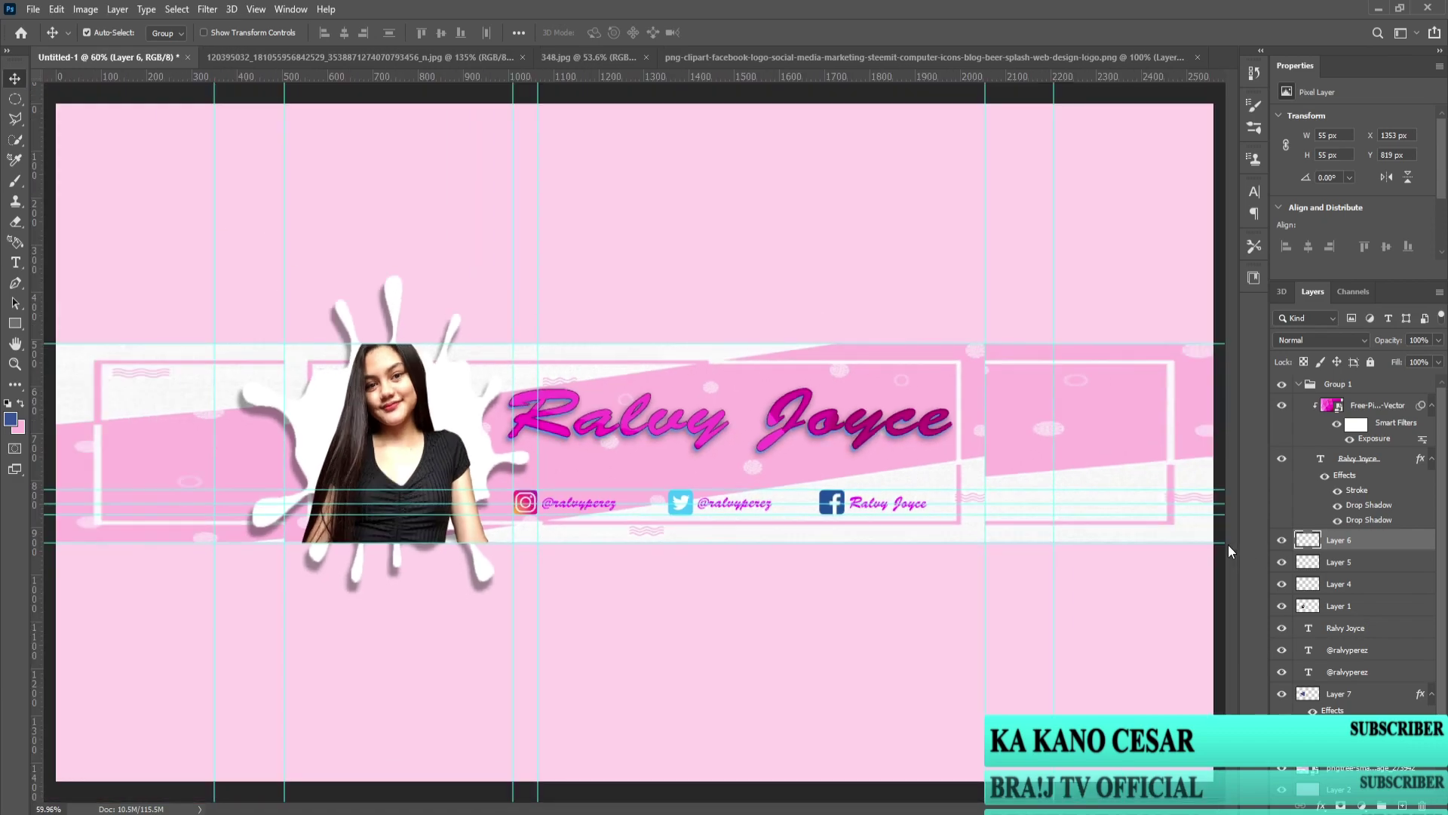
scroll(1050, 536, up, 3)
drag(792, 528, 929, 549)
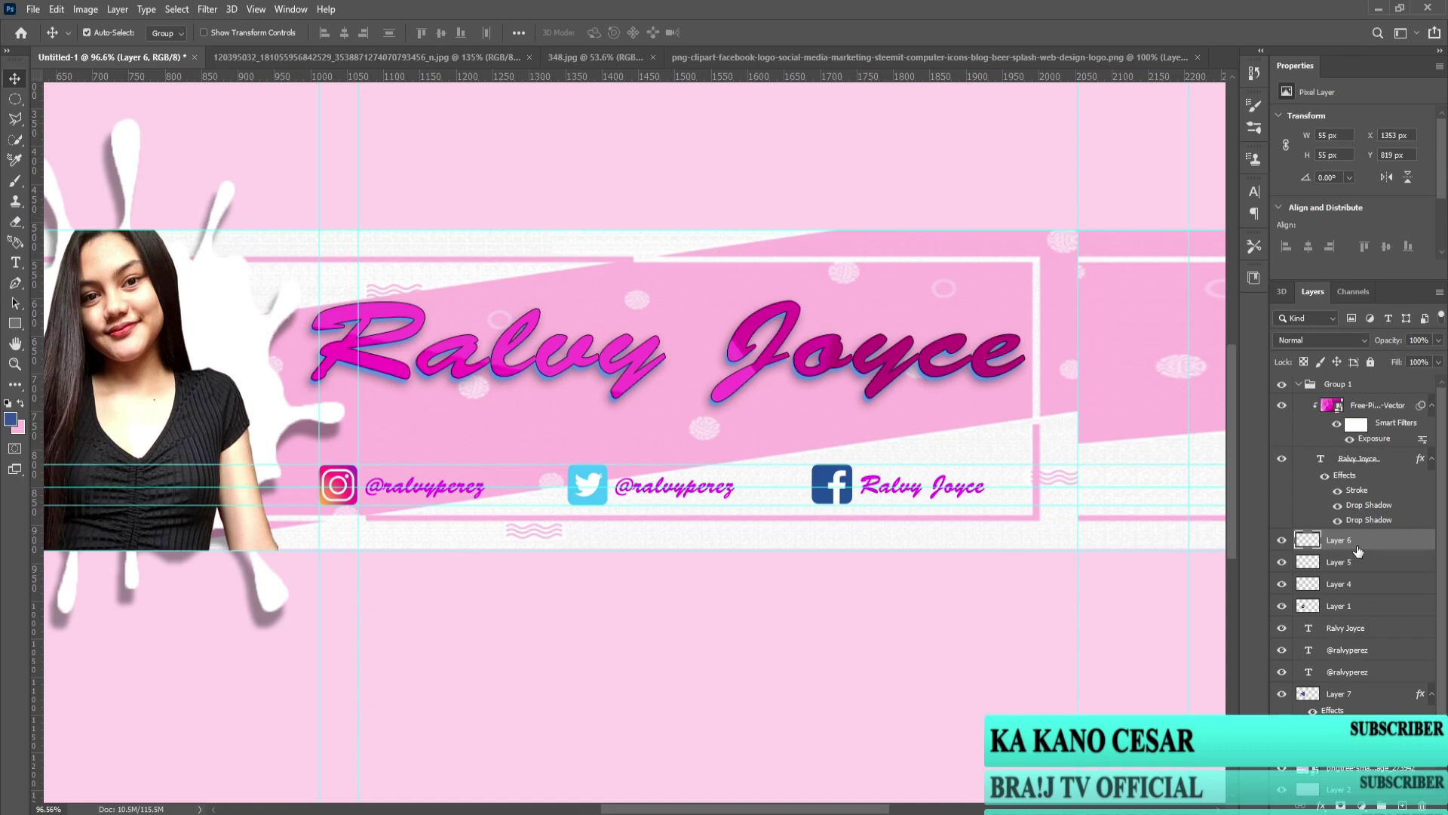
drag(1326, 565, 1351, 542)
Step: Rename the Facebook, Twitter and Instagram logo layers to fb, wt and ins
double_click(1349, 539)
text(fb)
click(1297, 565)
double_click(1337, 562)
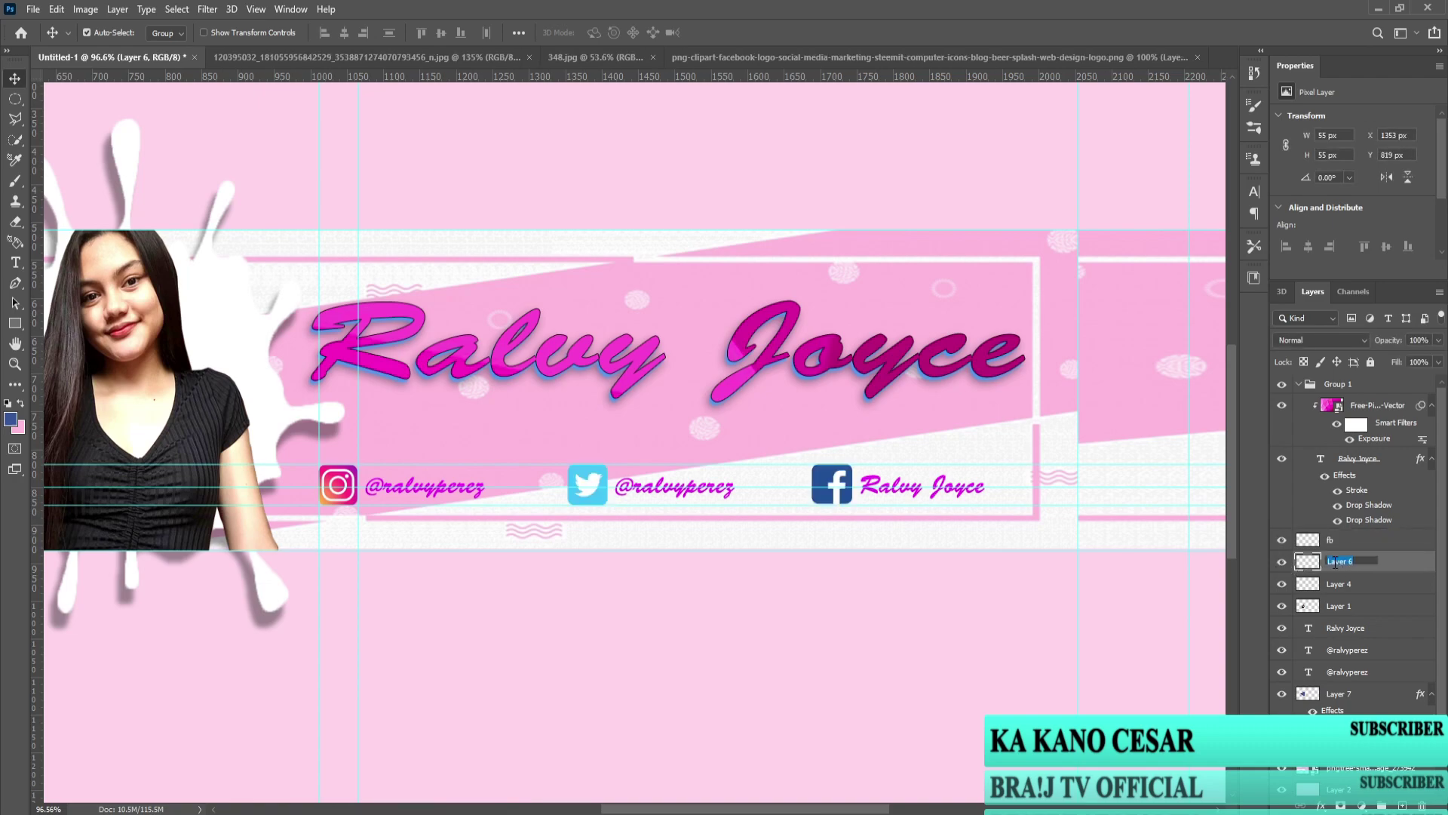
text(wt)
double_click(1347, 583)
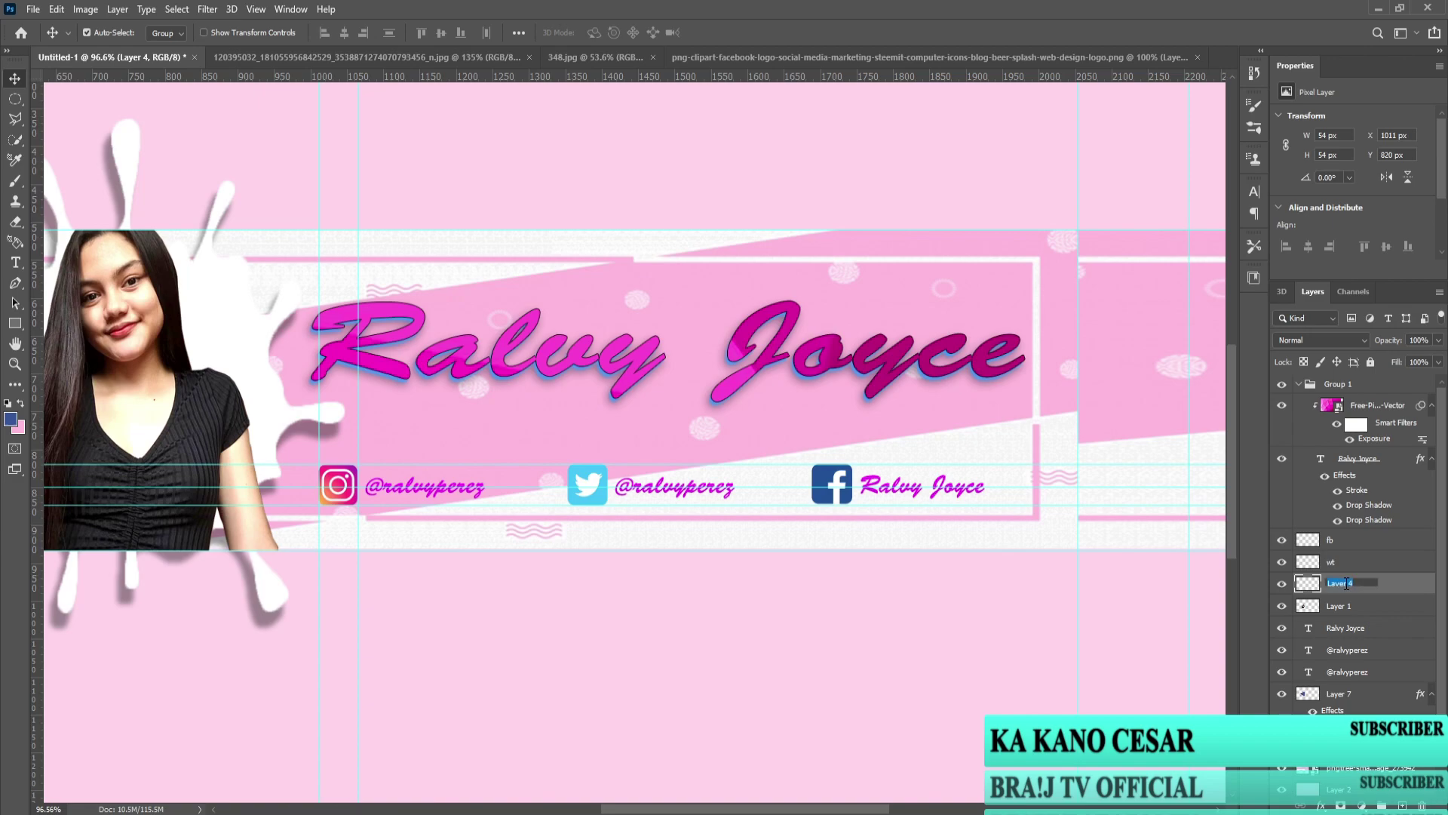
text(ins)
click(1350, 603)
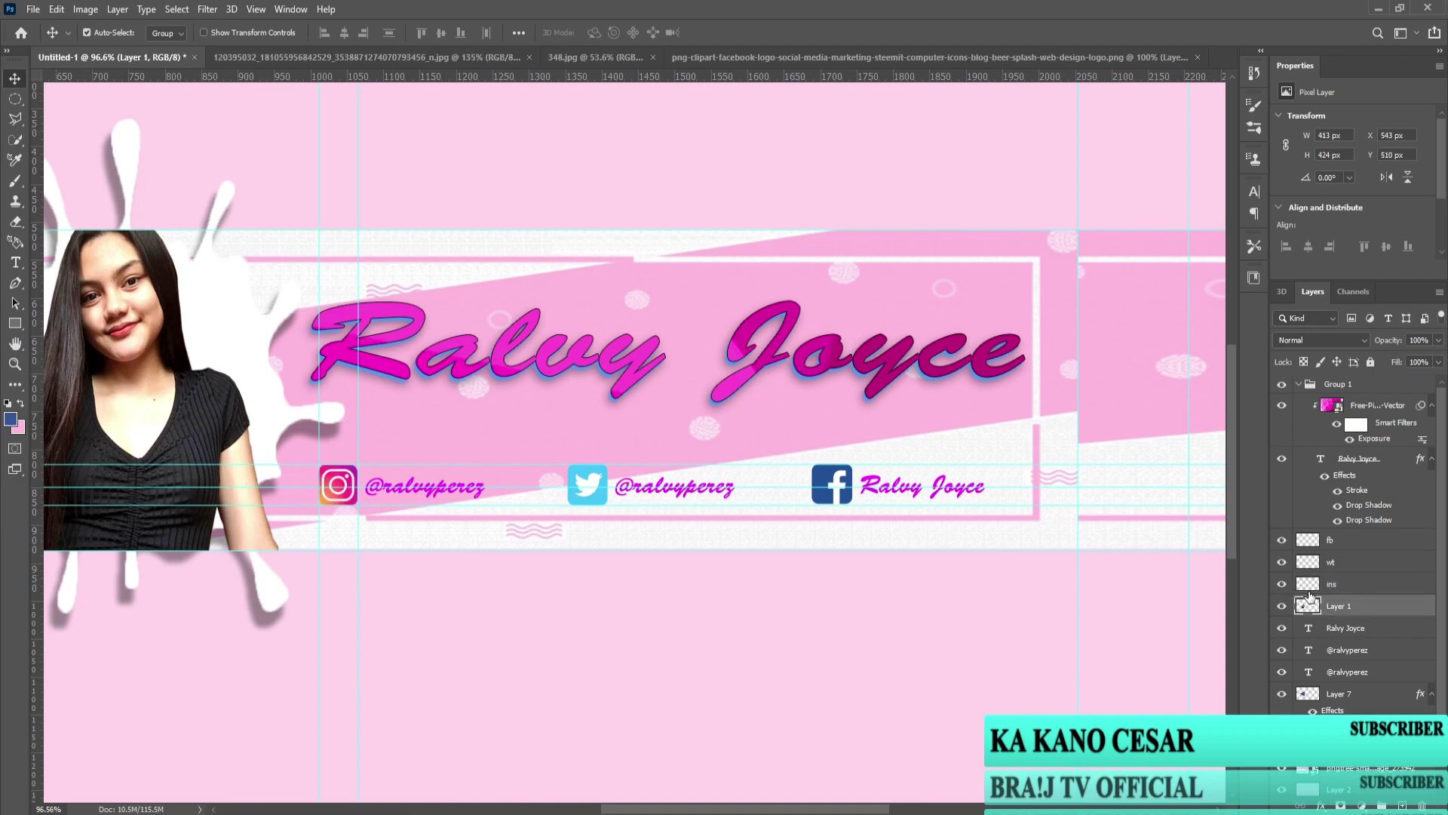
Step: Move the Facebook label about 51 px right and place the Facebook logo beside it
click(1360, 628)
key(ctrl+t)
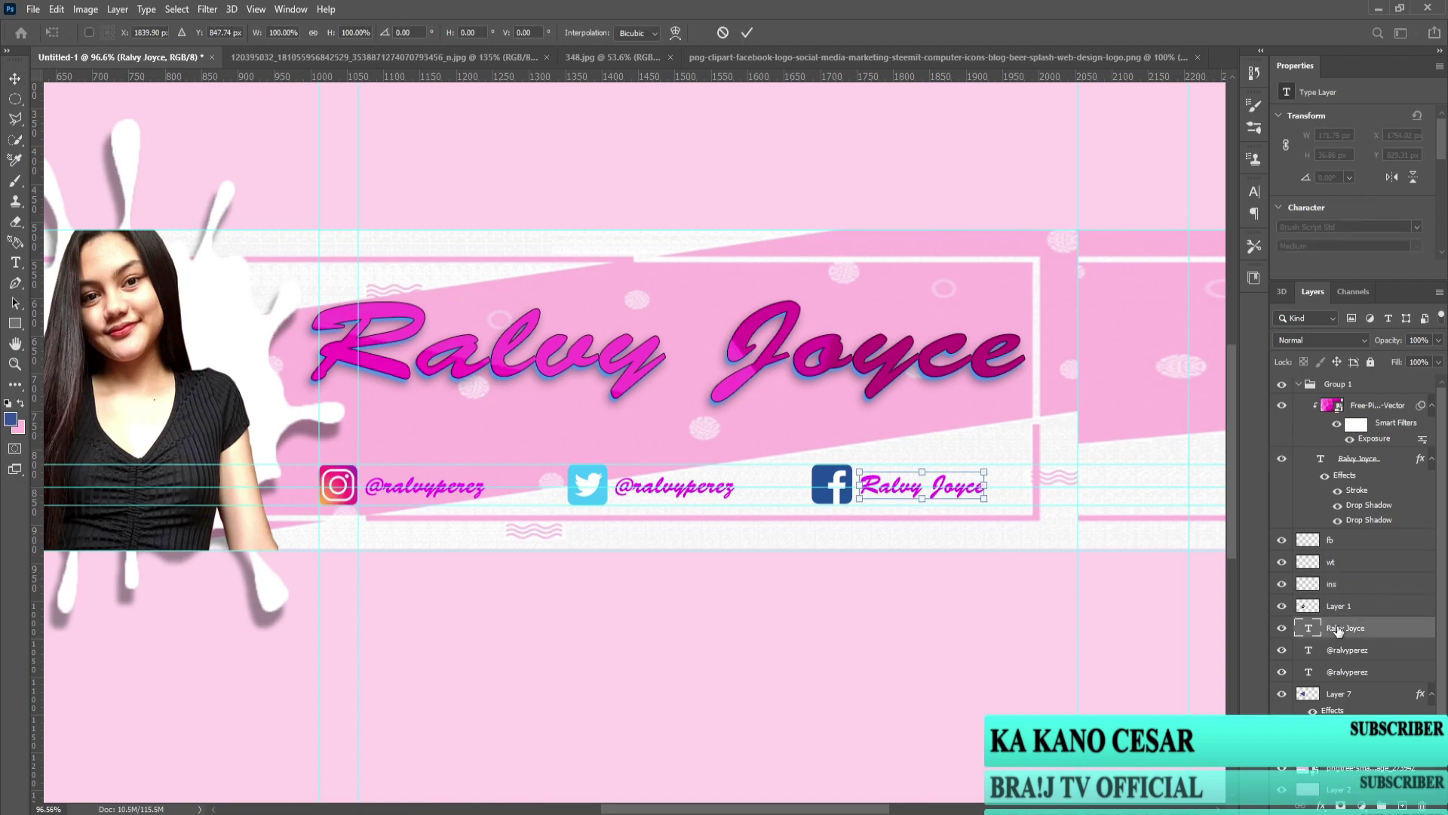
drag(948, 491, 986, 499)
click(1349, 544)
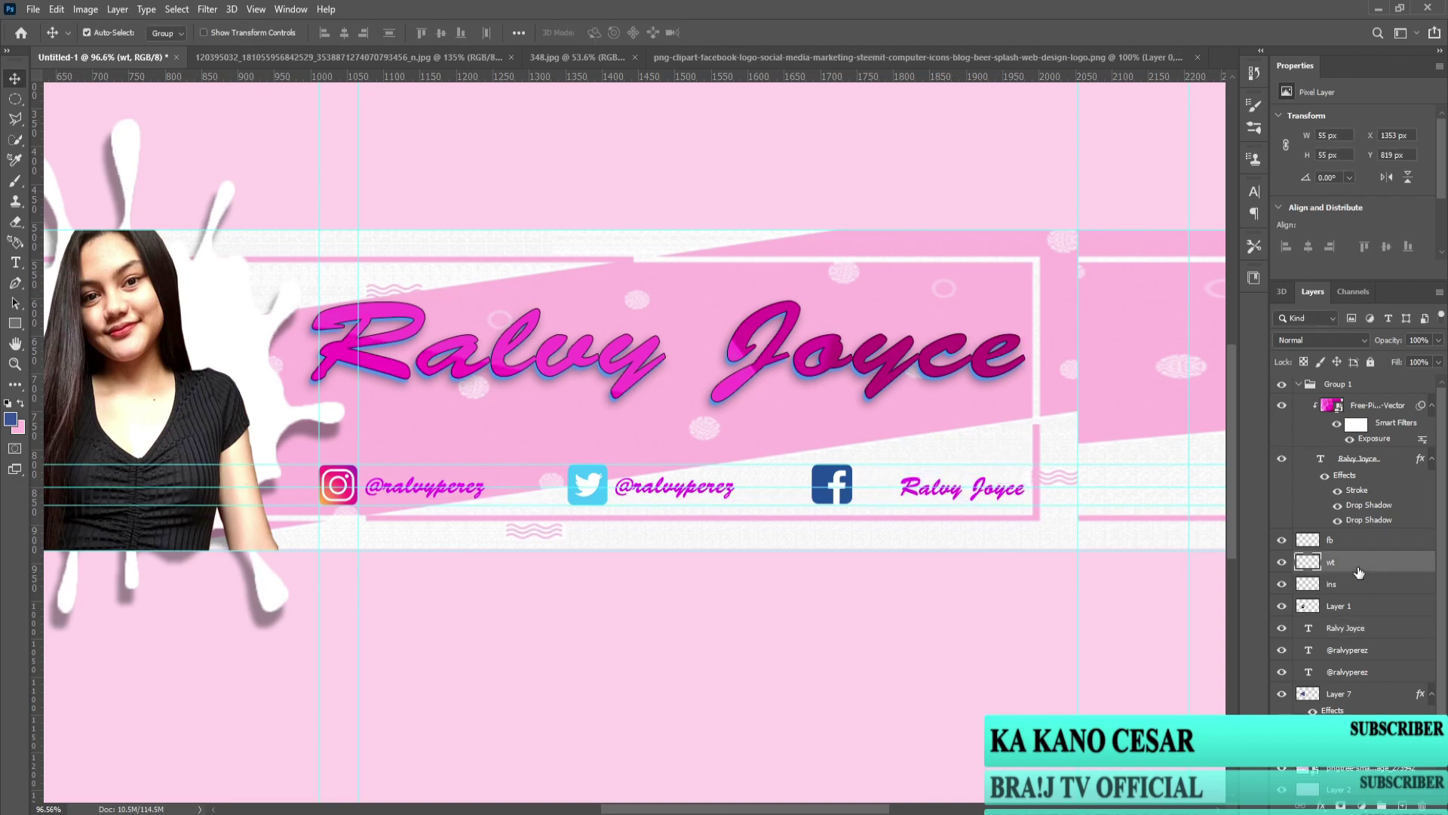
key(ctrl+t)
drag(832, 484, 878, 501)
click(1308, 519)
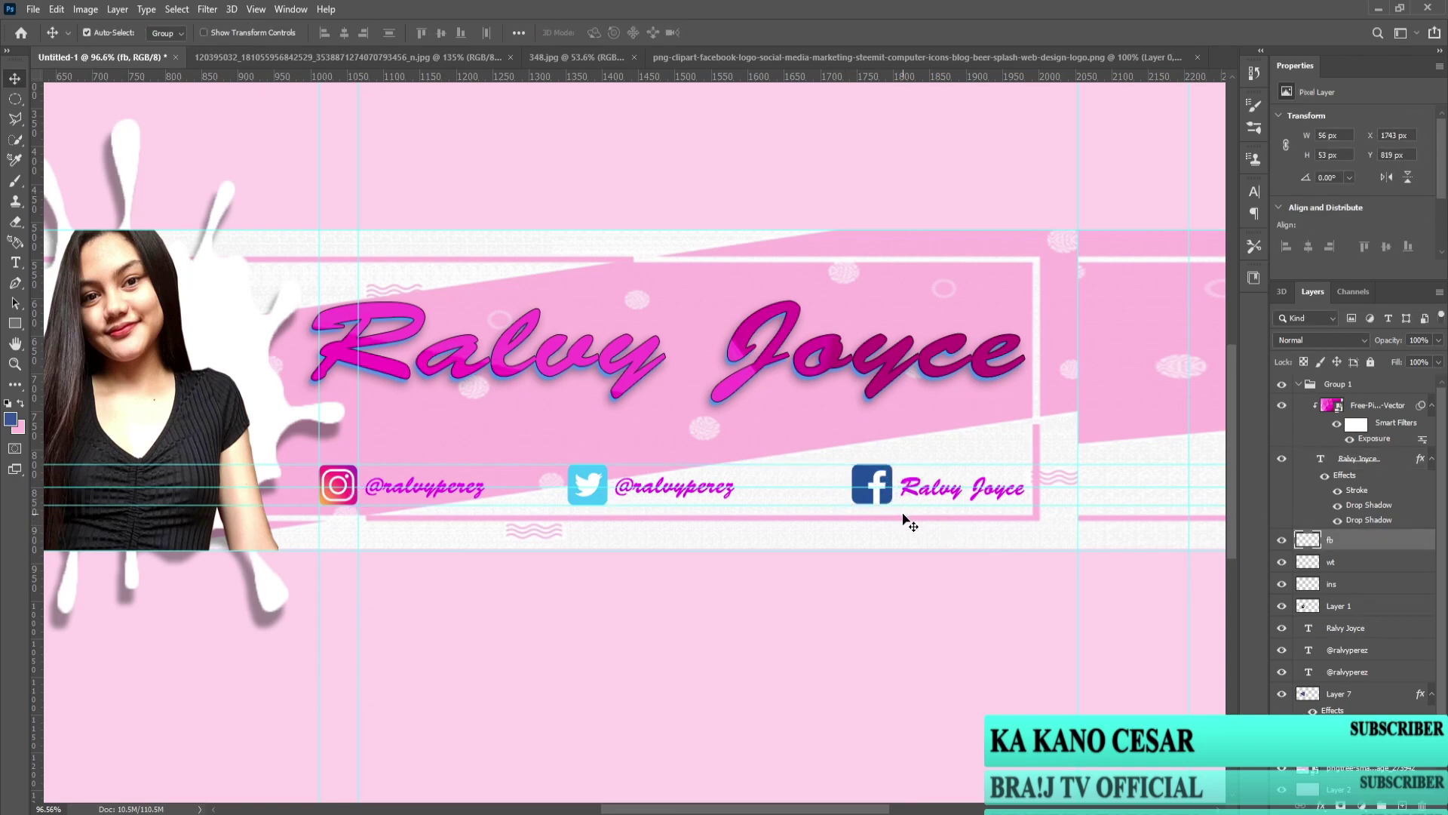
Step: Shift the Twitter handle text and Twitter logo to the right
drag(691, 489, 771, 505)
drag(674, 510, 697, 513)
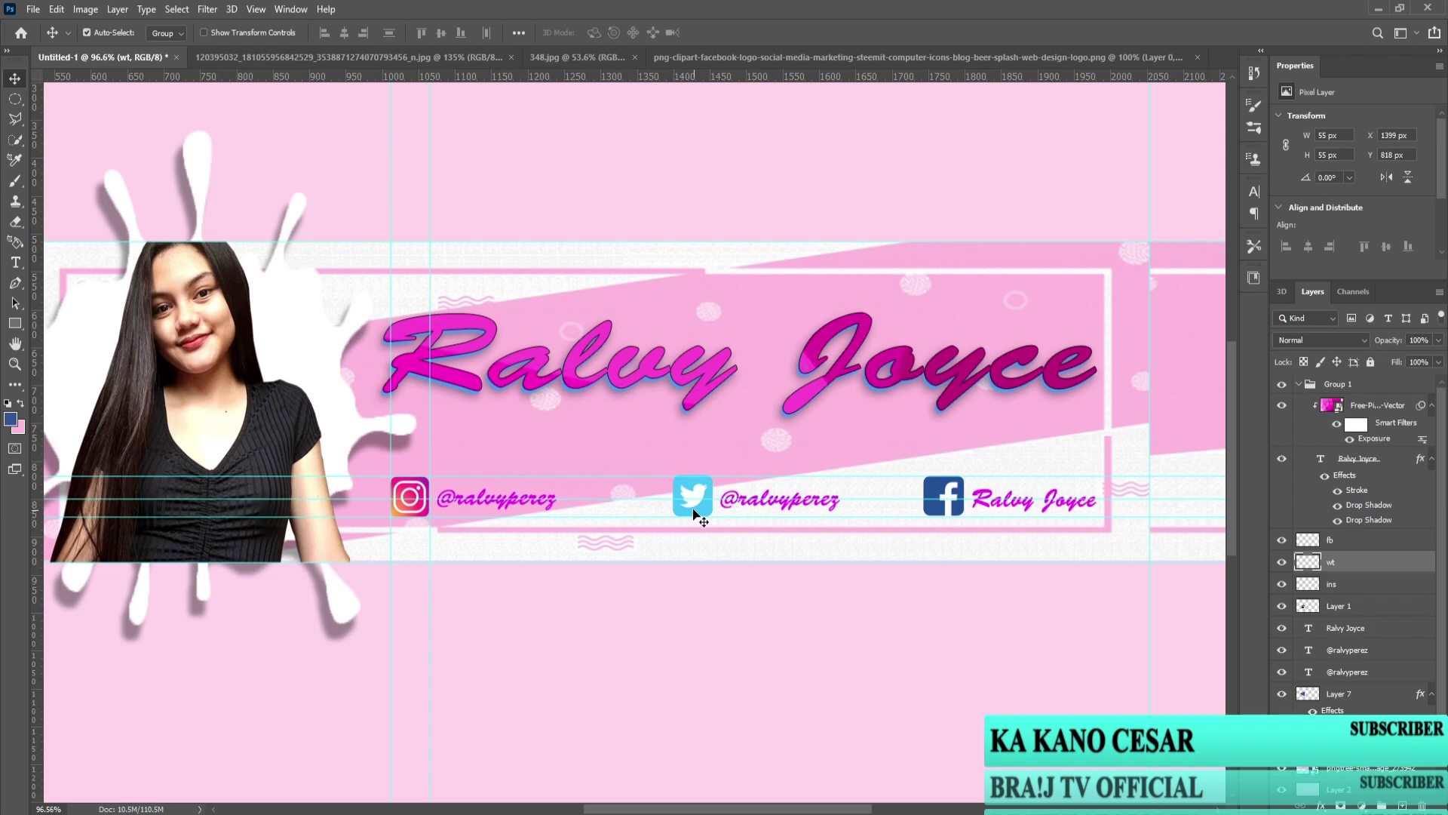
scroll(706, 517, down, 4)
scroll(944, 556, up, 3)
Step: Remove the guides crossing the social icon row
click(1396, 590)
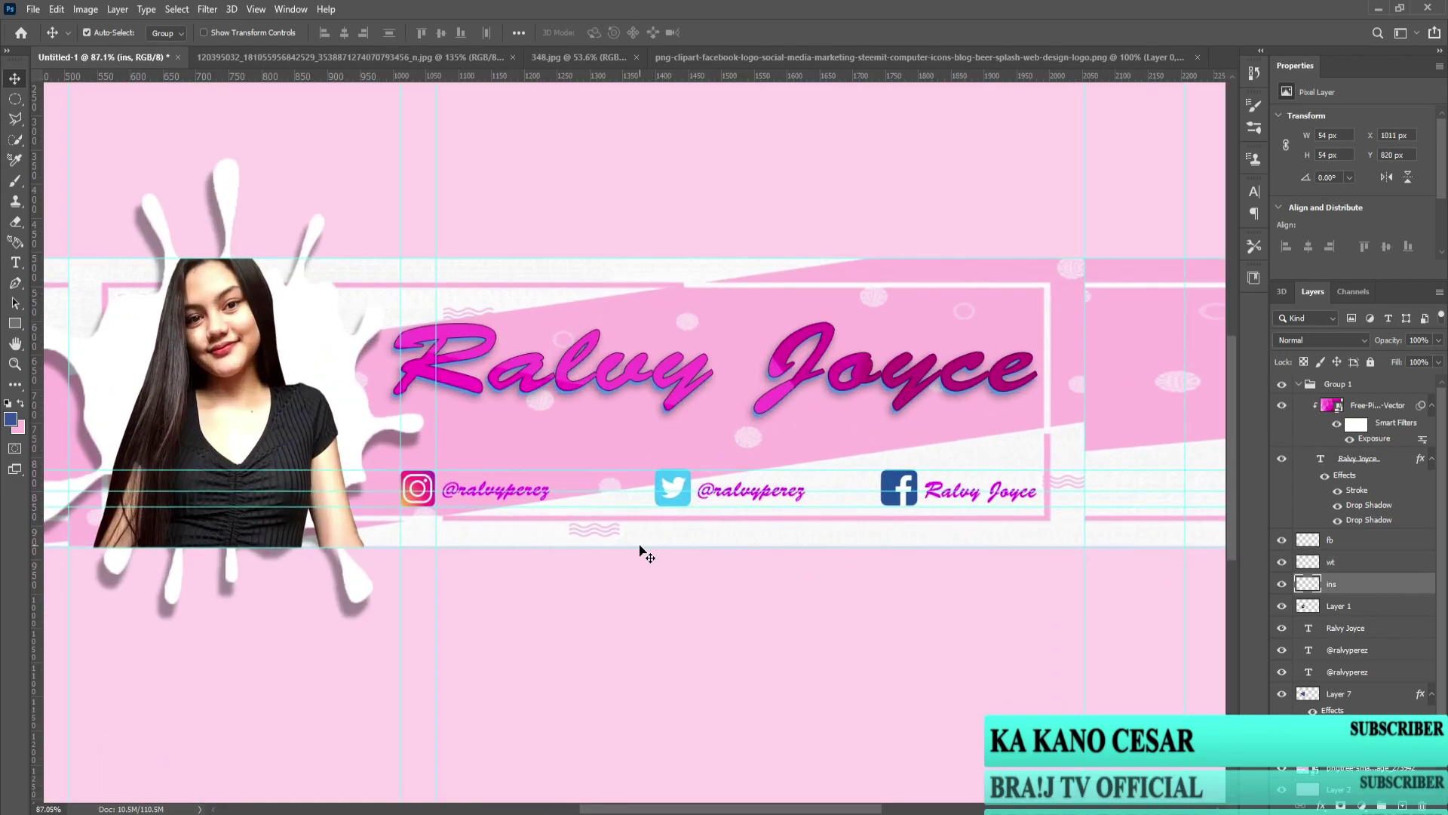
drag(621, 470, 603, 4)
drag(640, 507, 702, 39)
scroll(654, 323, down, 2)
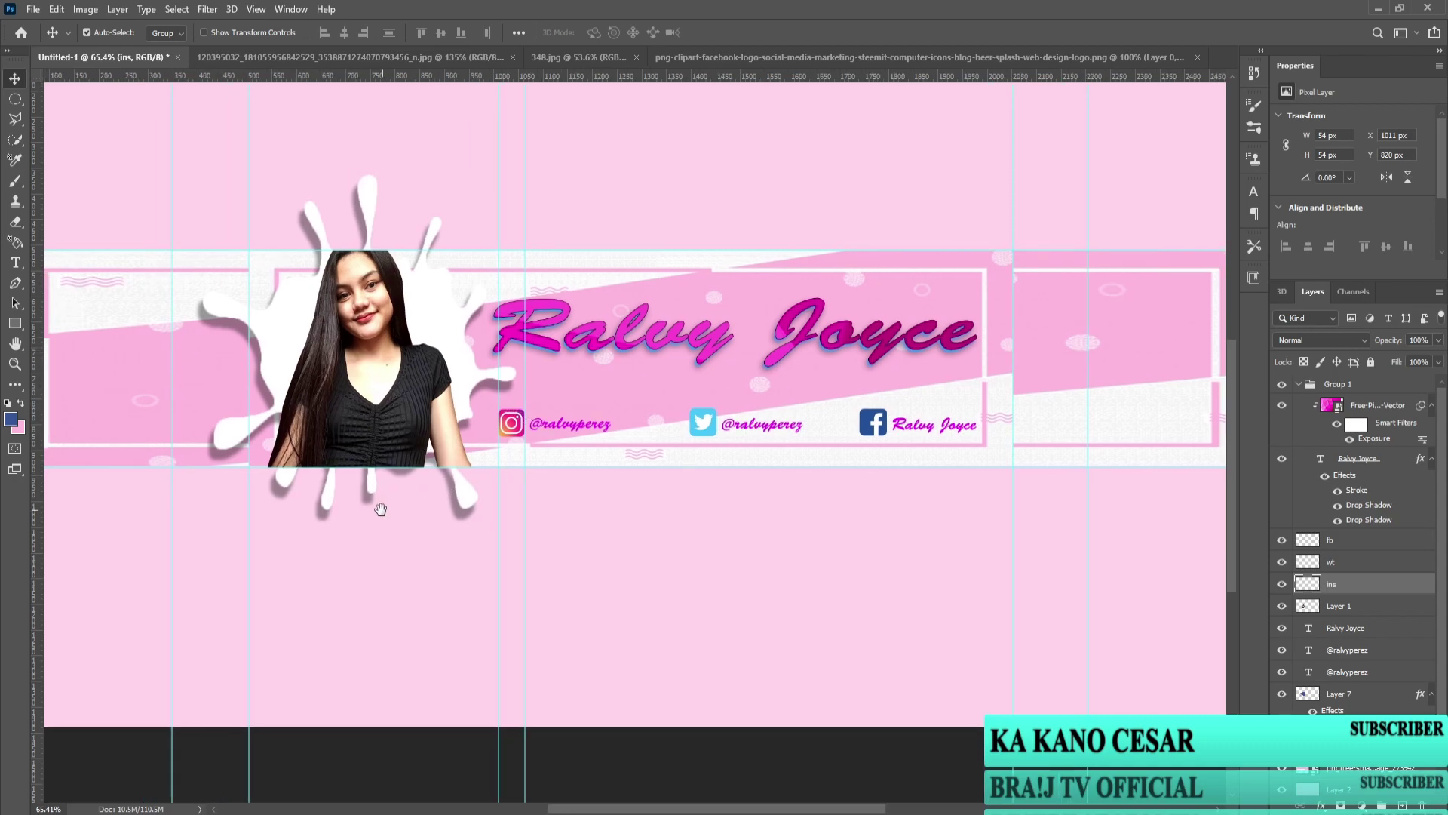
scroll(382, 500, up, 2)
scroll(411, 541, down, 2)
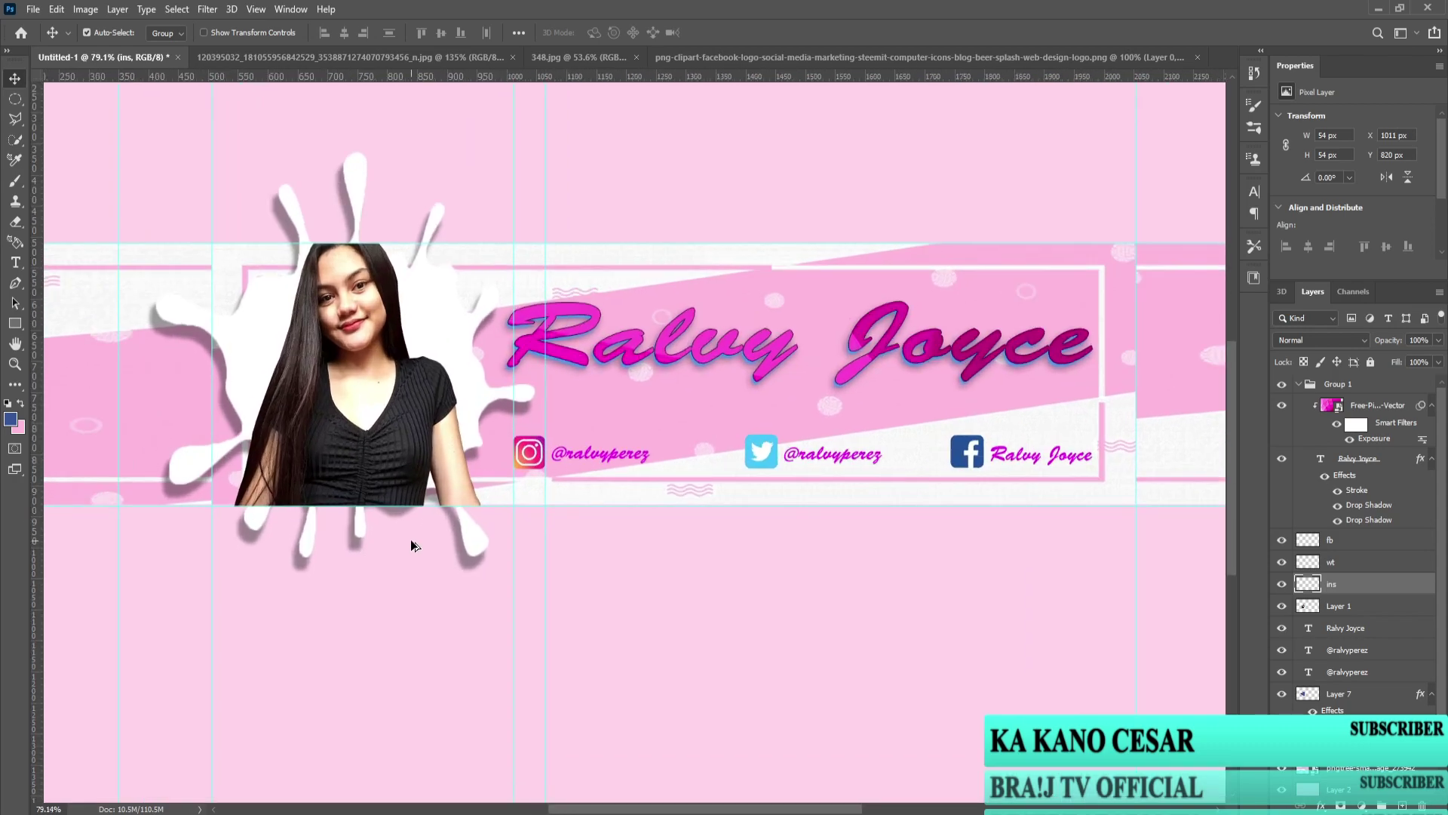
scroll(399, 542, up, 2)
scroll(613, 620, up, 3)
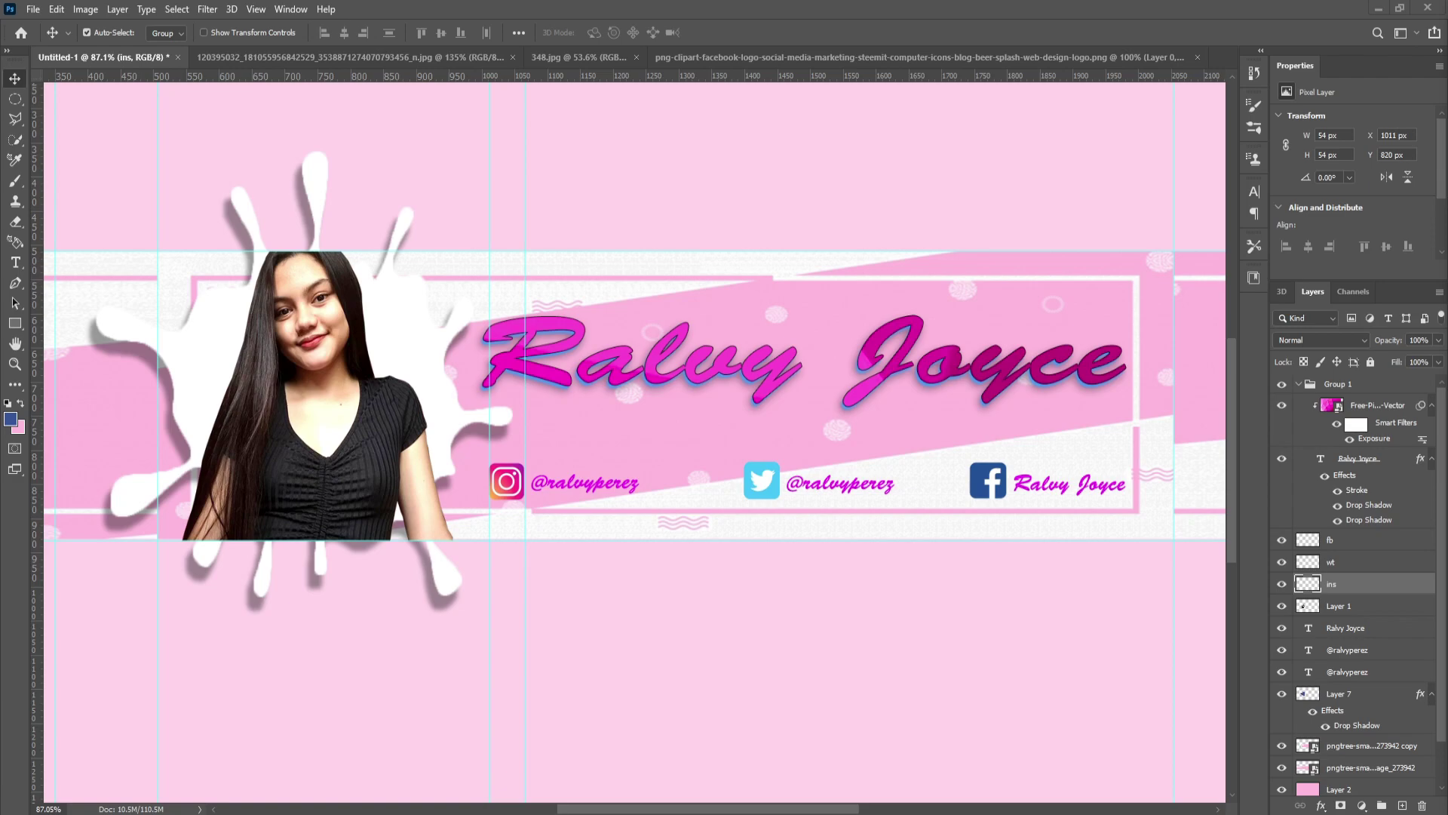
scroll(835, 612, down, 4)
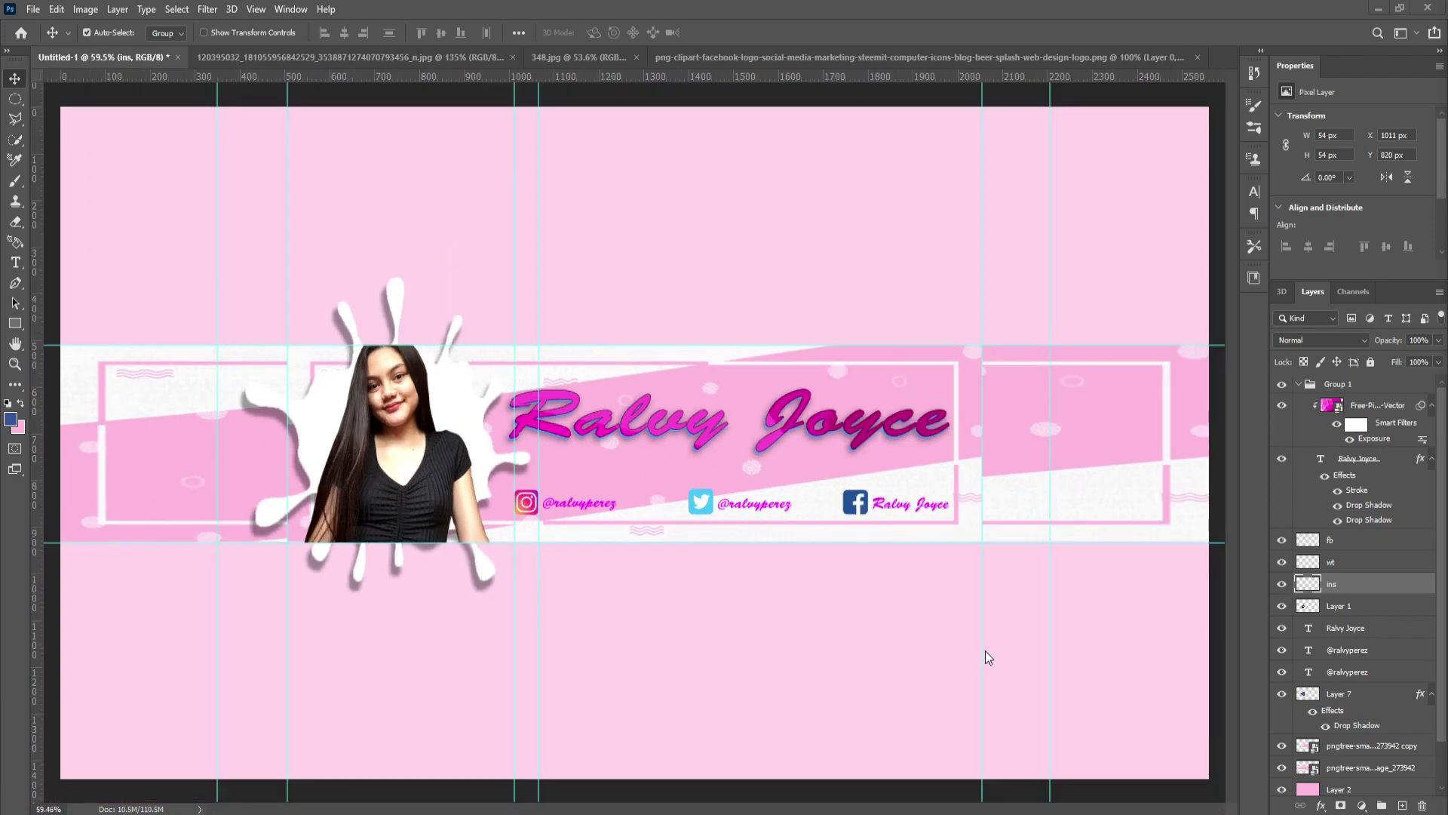